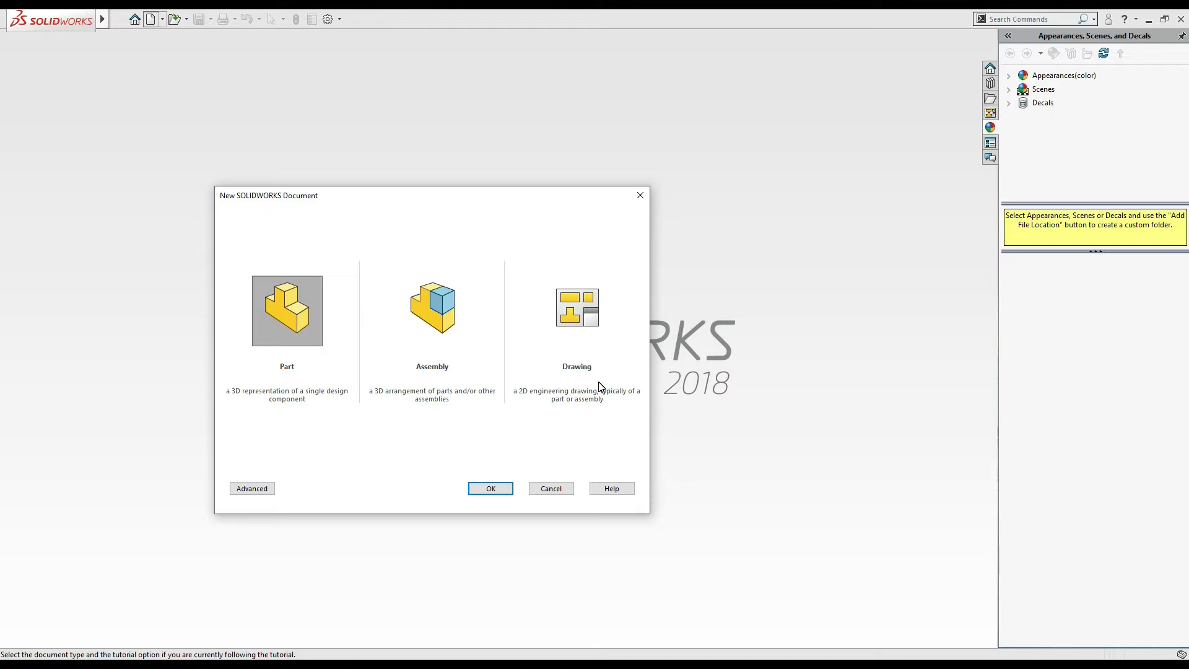
- Create a new drawing using the A (ANSI) Portrait standard sheet format
click(596, 321)
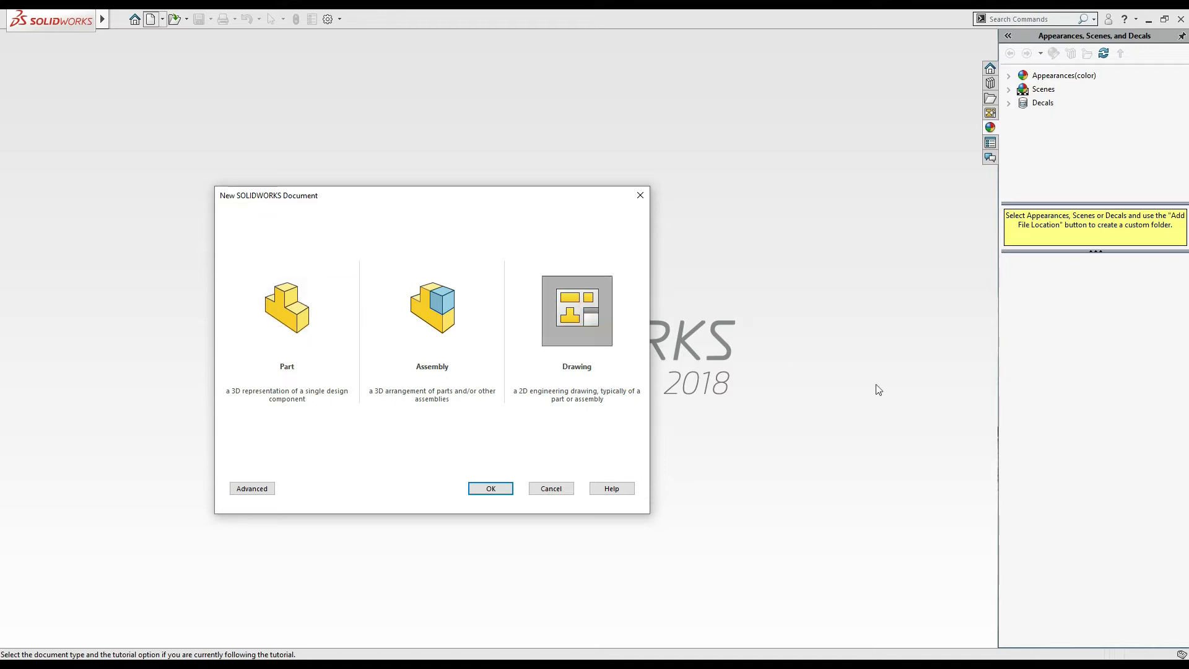
click(491, 488)
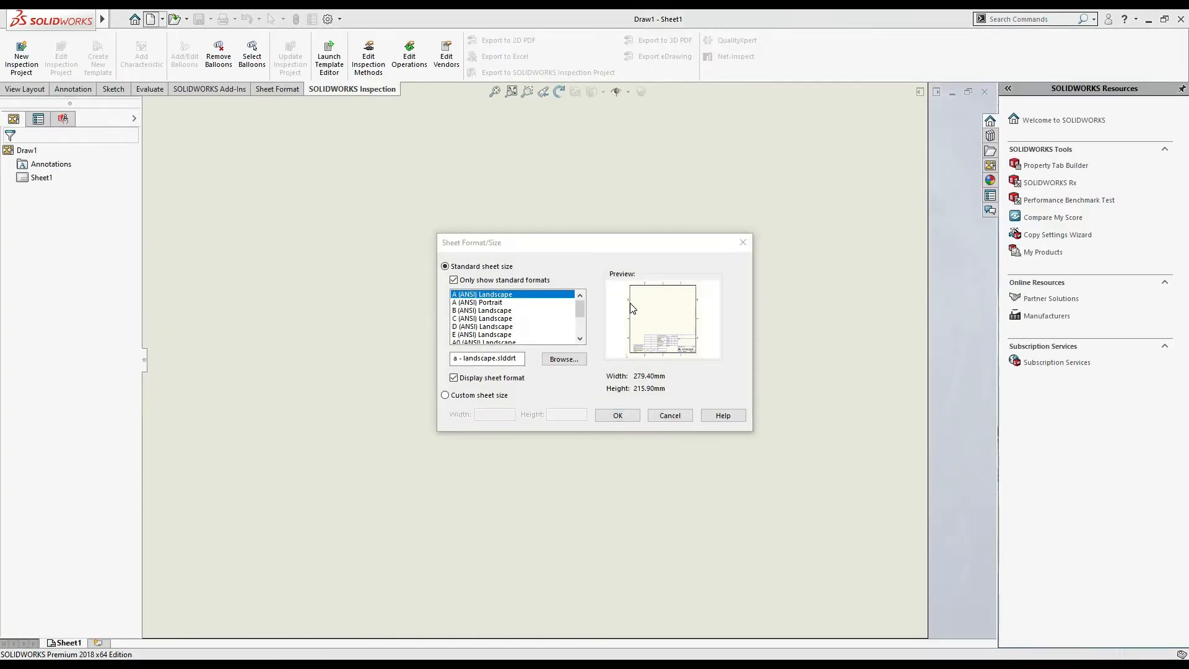
click(494, 303)
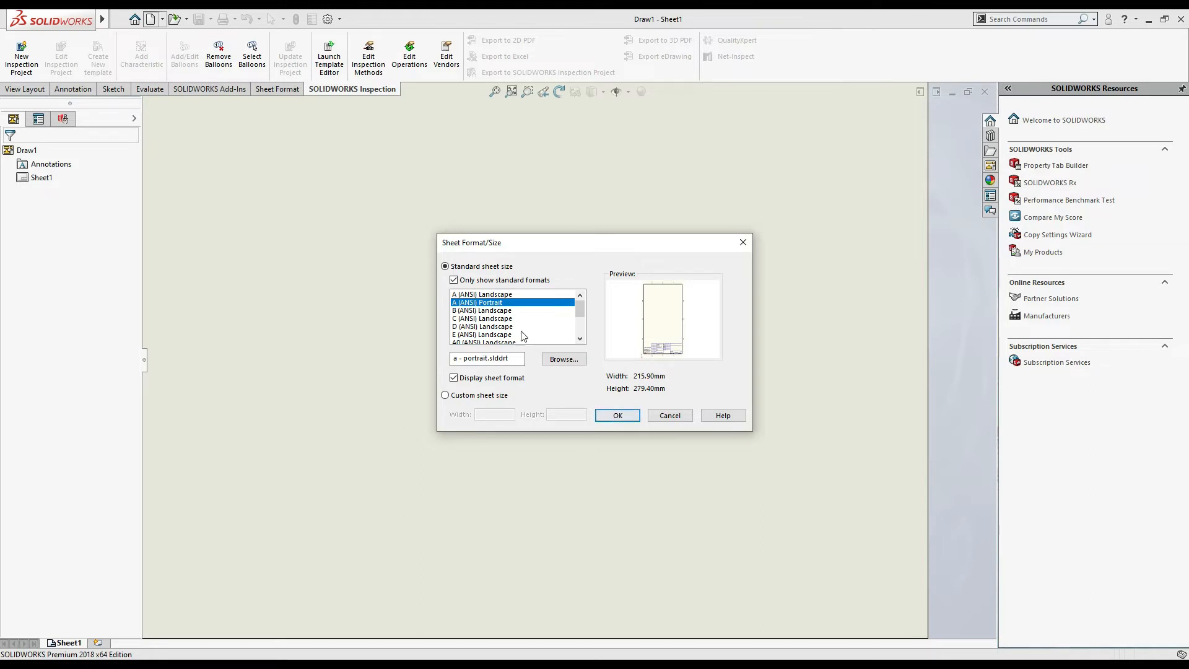
click(520, 295)
click(621, 415)
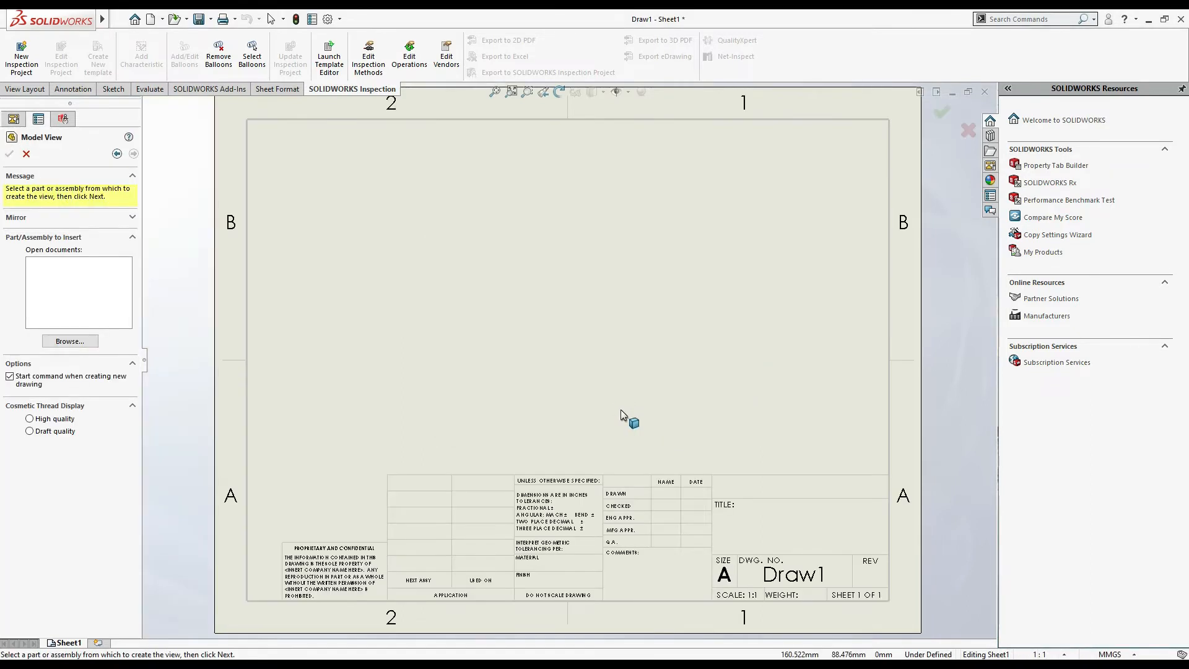
click(114, 91)
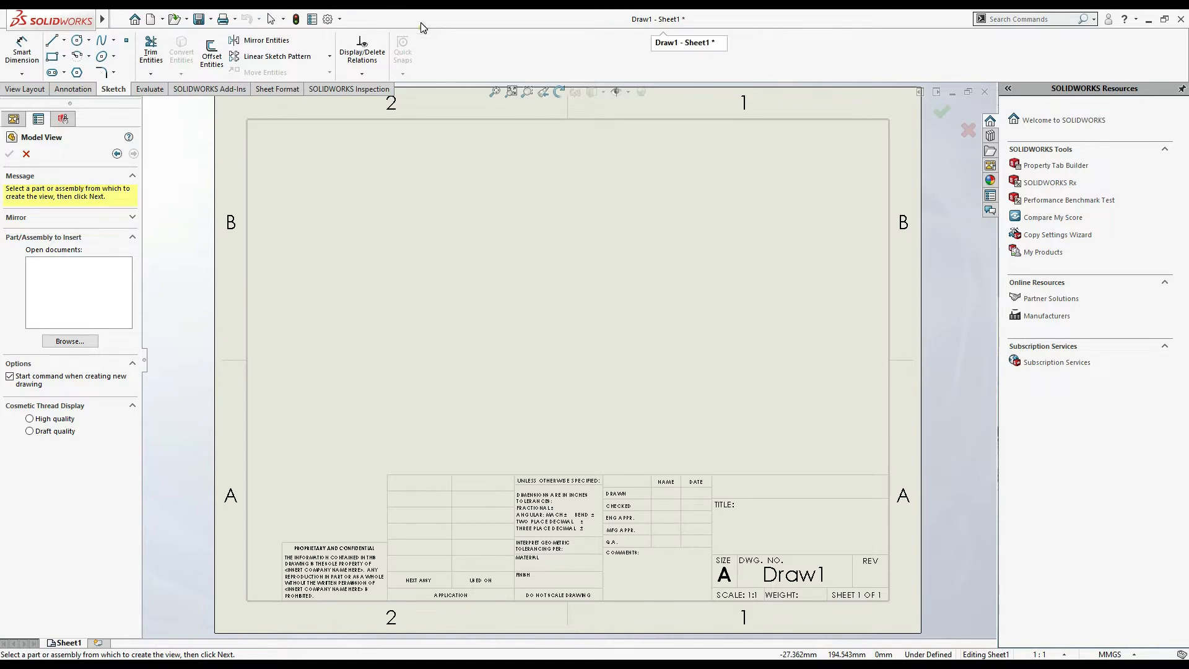
- Create a new Part document
click(150, 18)
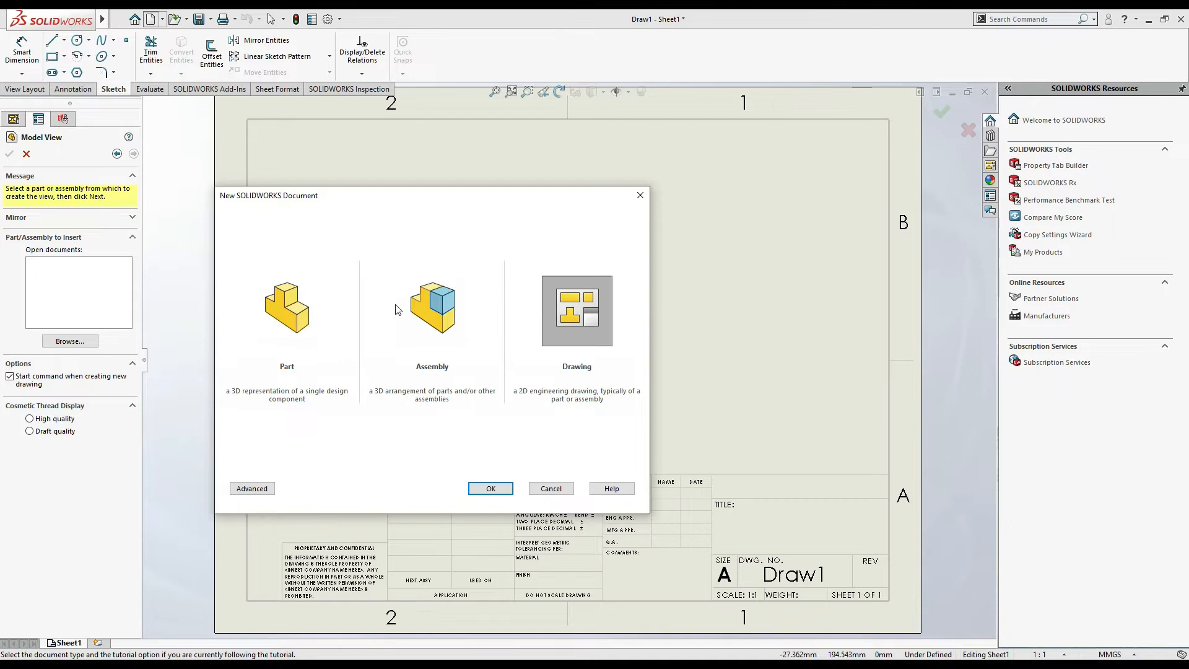
double_click(294, 313)
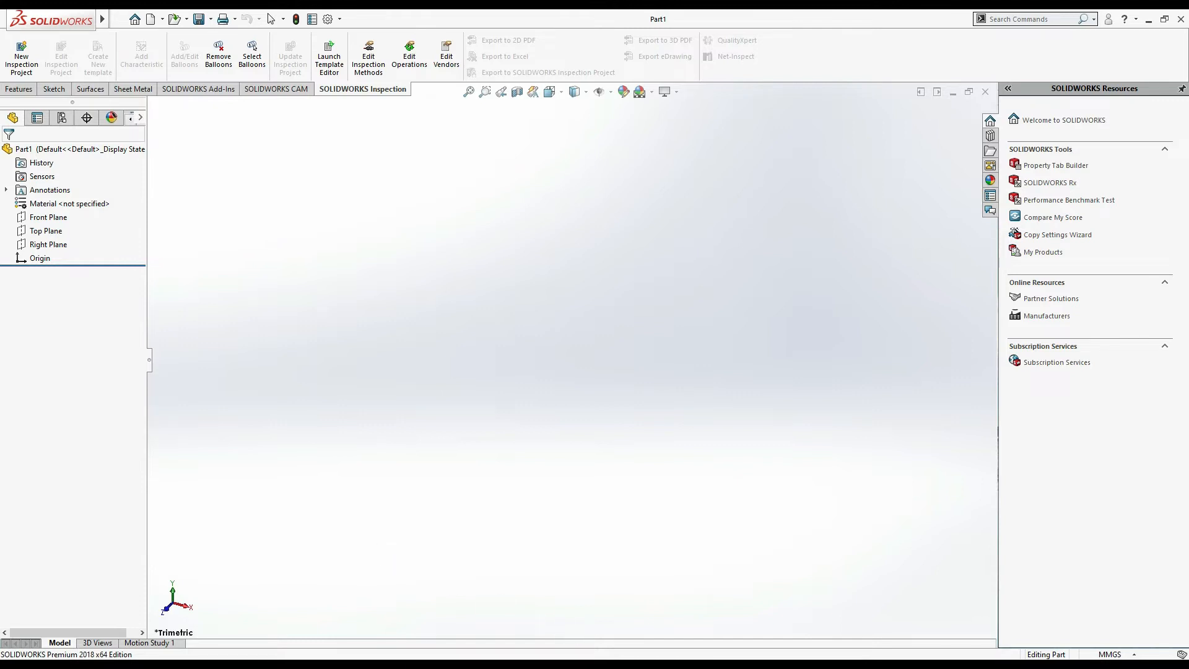
click(1067, 666)
click(1073, 626)
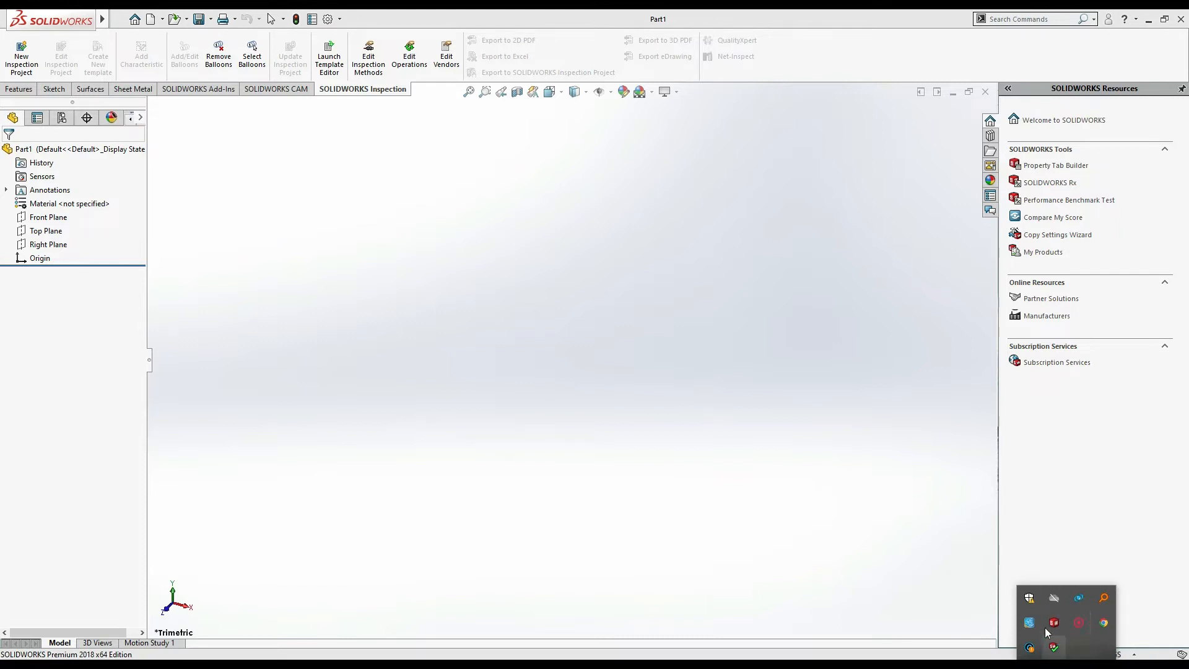
right_click(1071, 623)
click(1076, 631)
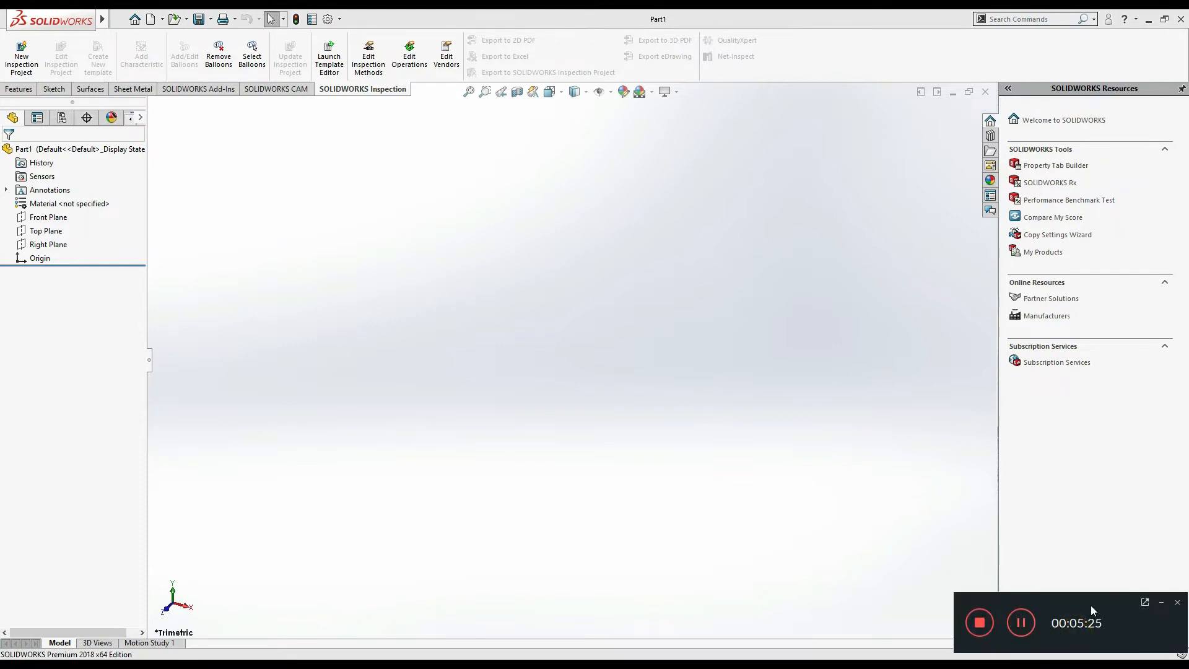
click(1146, 602)
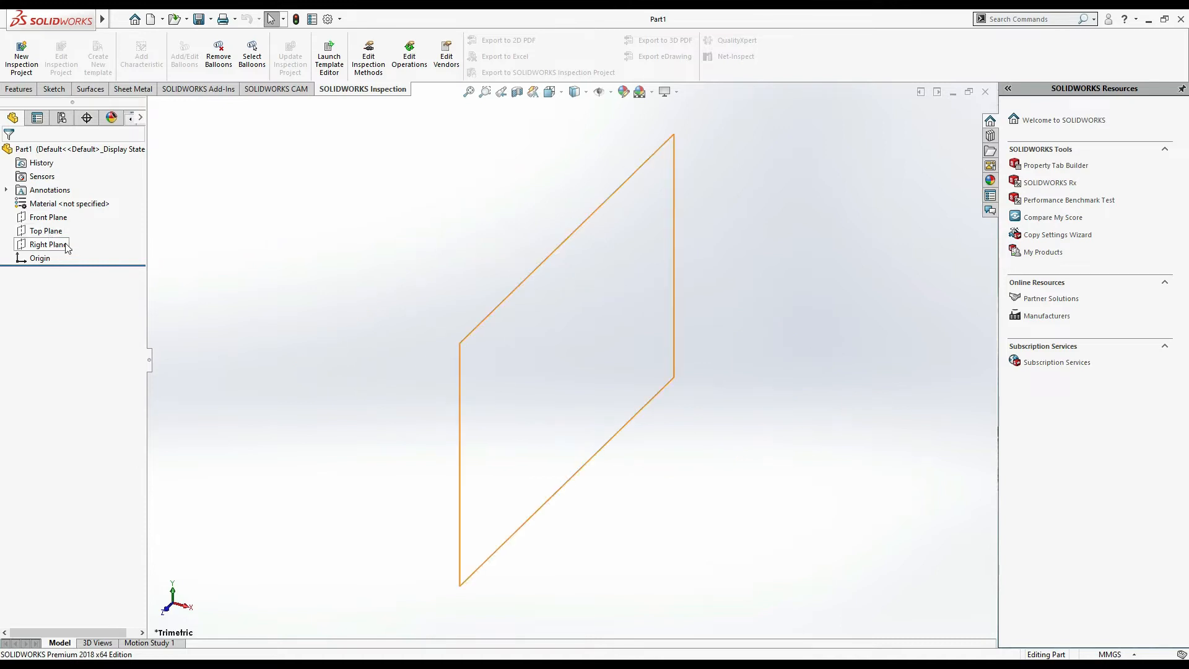
click(54, 89)
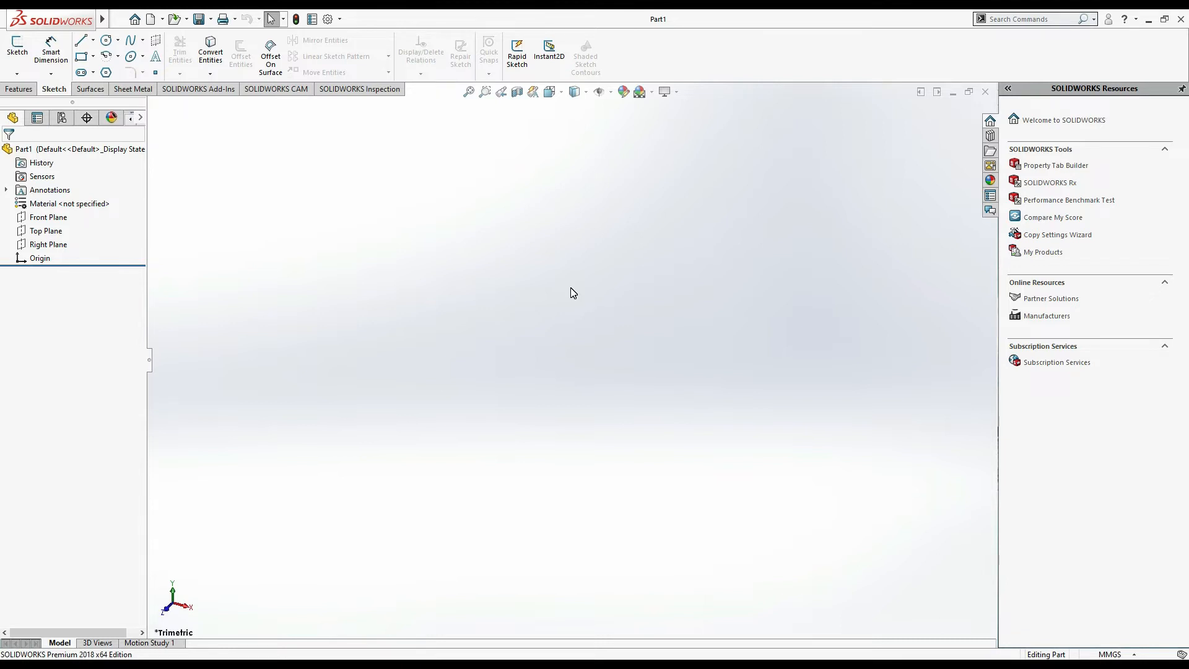
- Switch to the Photos app and open the reference image Snapshot.png
mouse_move(335, 654)
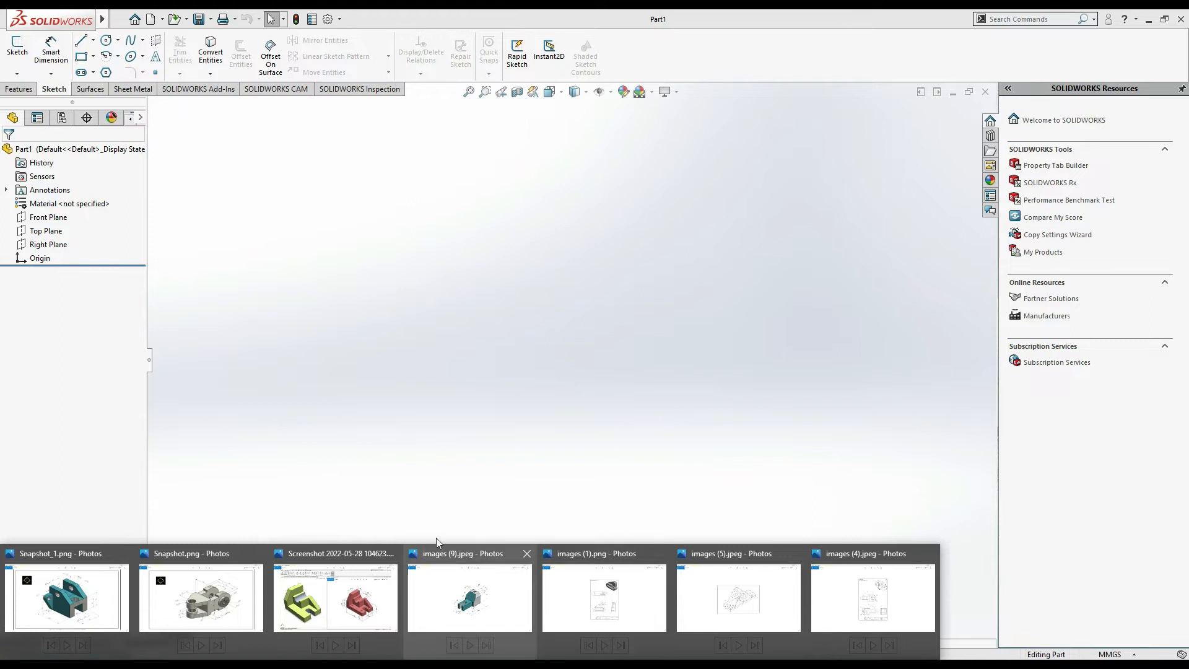
click(201, 596)
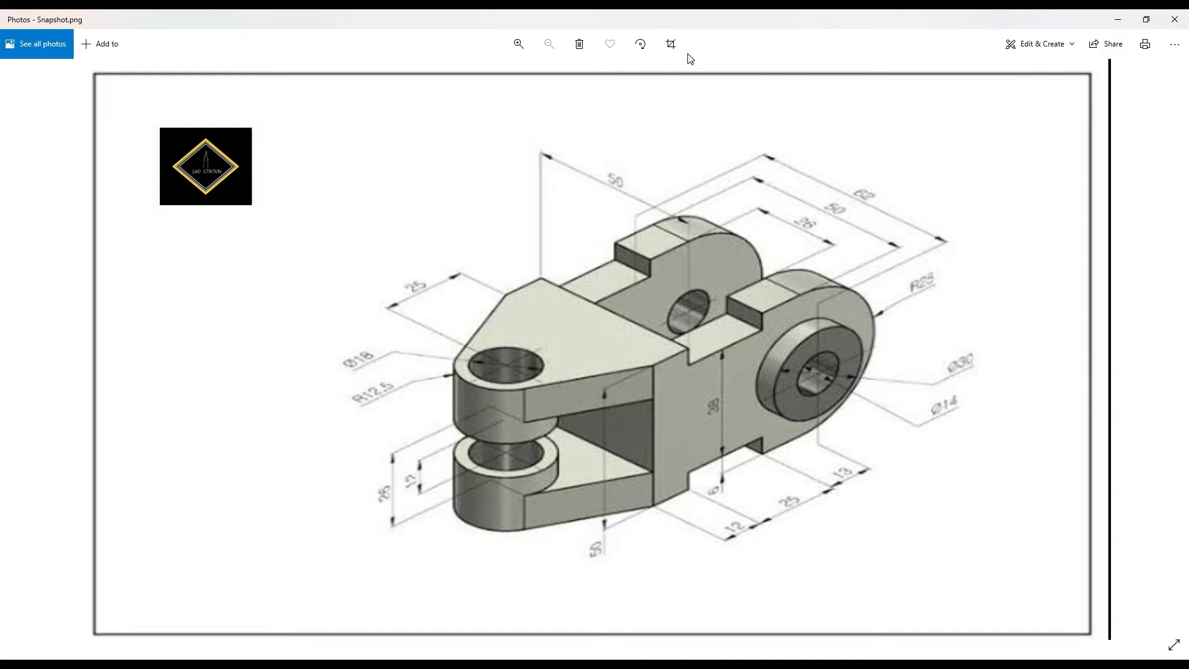
- Start drawing on the image and outline the central vertical wall, marking it as feature 1 with an arrow
click(1058, 51)
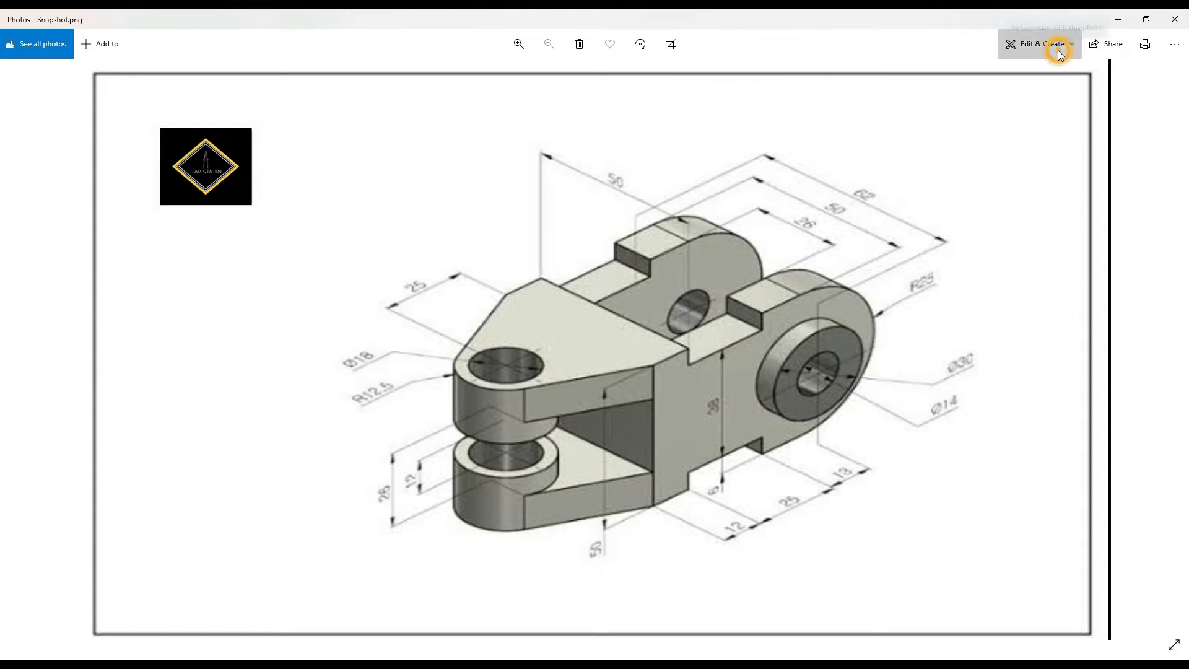
click(1002, 103)
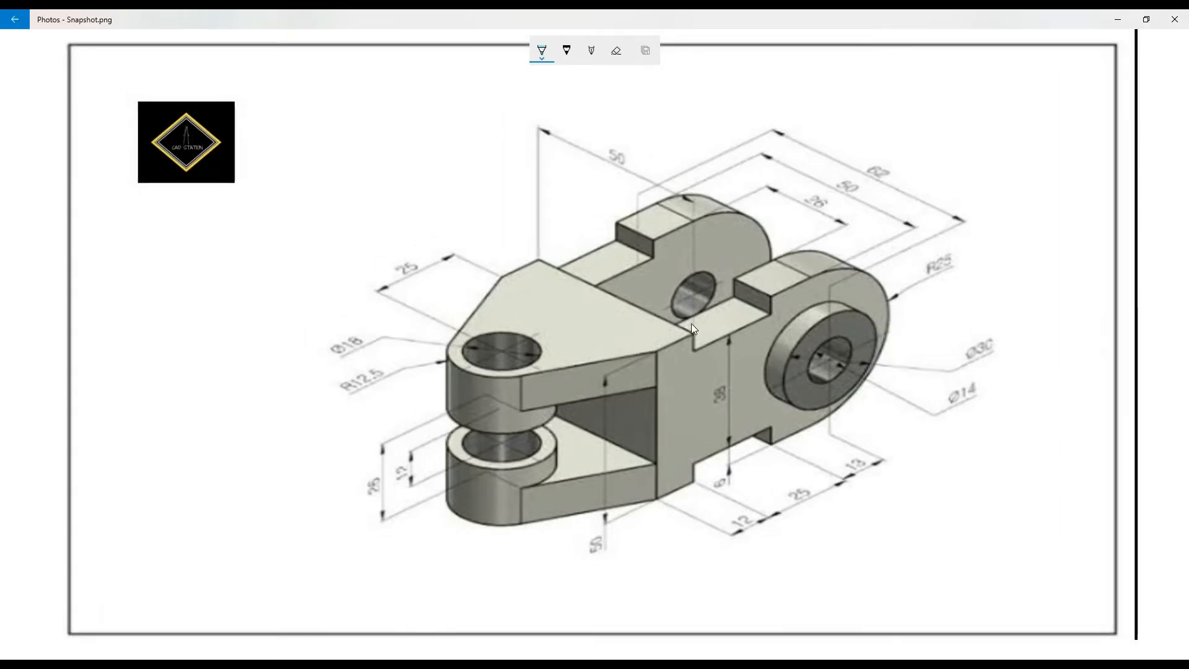
mouse_move(691, 327)
mouse_down()
mouse_move(634, 342)
mouse_move(644, 377)
mouse_up()
mouse_move(654, 486)
mouse_down()
mouse_move(680, 504)
mouse_move(707, 443)
mouse_up()
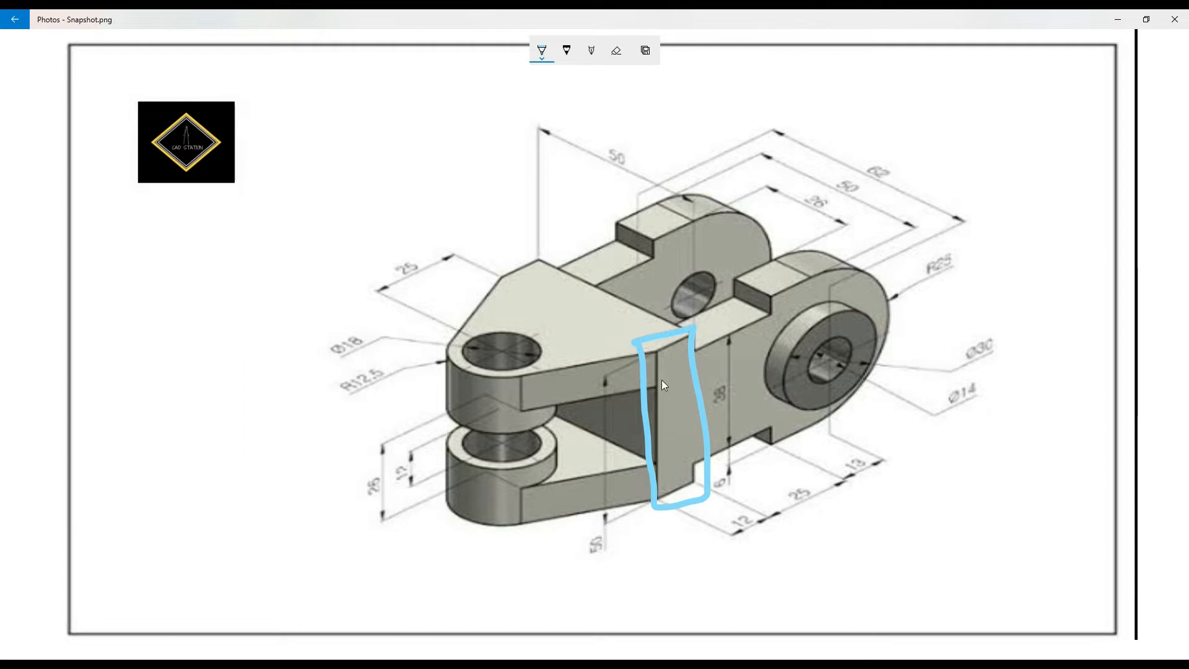
drag(665, 328, 542, 283)
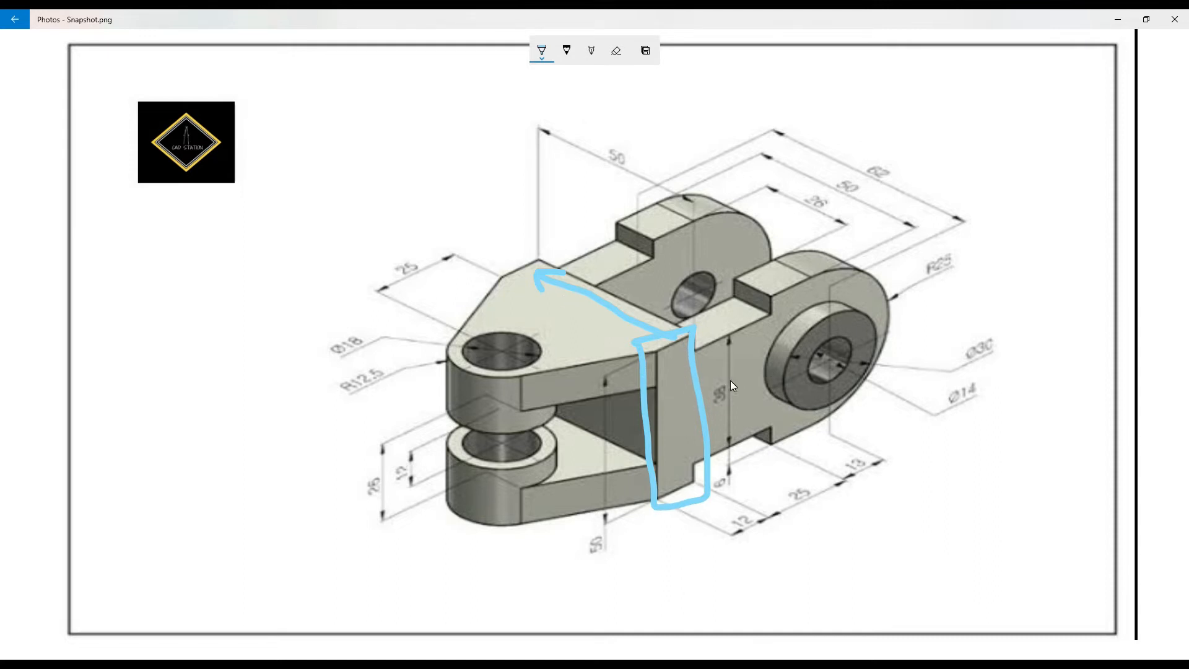
drag(727, 382, 742, 377)
click(749, 411)
- Mark feature 2 on the top plate, circle it, and add arrows toward the hole and down the lower lug
drag(541, 321, 553, 345)
mouse_move(694, 308)
mouse_down()
mouse_move(720, 292)
mouse_move(697, 249)
mouse_move(708, 244)
mouse_up()
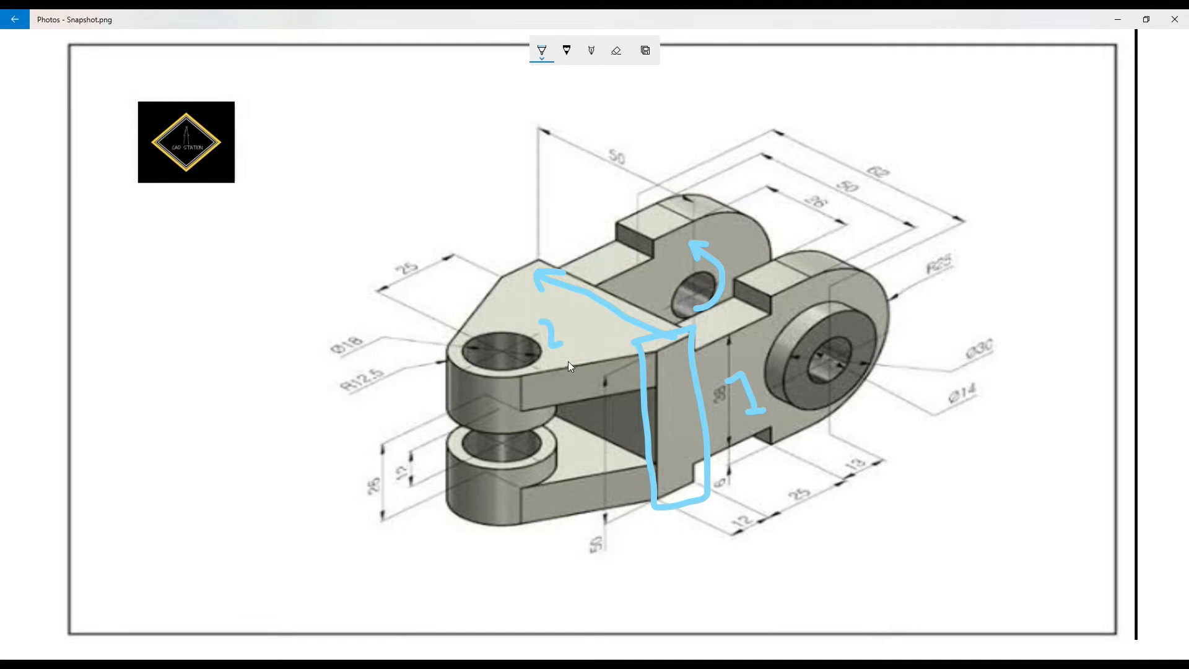
mouse_move(533, 298)
mouse_down()
mouse_move(506, 347)
mouse_move(581, 305)
mouse_up()
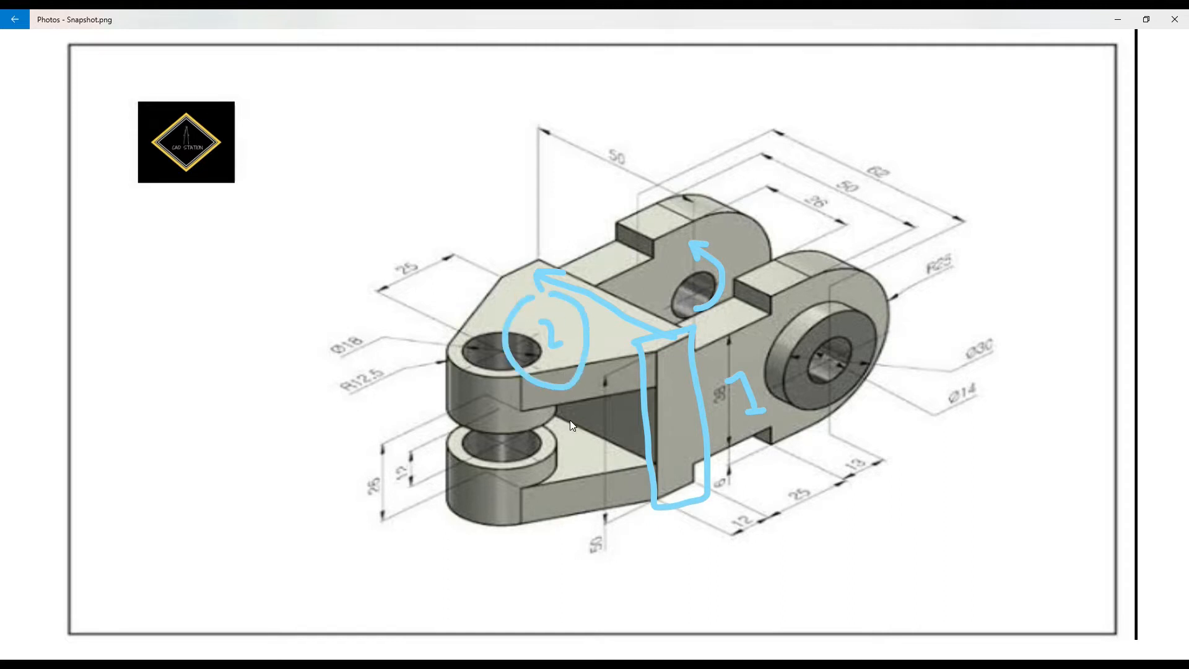
mouse_move(568, 400)
mouse_down()
mouse_move(571, 469)
mouse_move(590, 455)
mouse_up()
drag(866, 593, 868, 597)
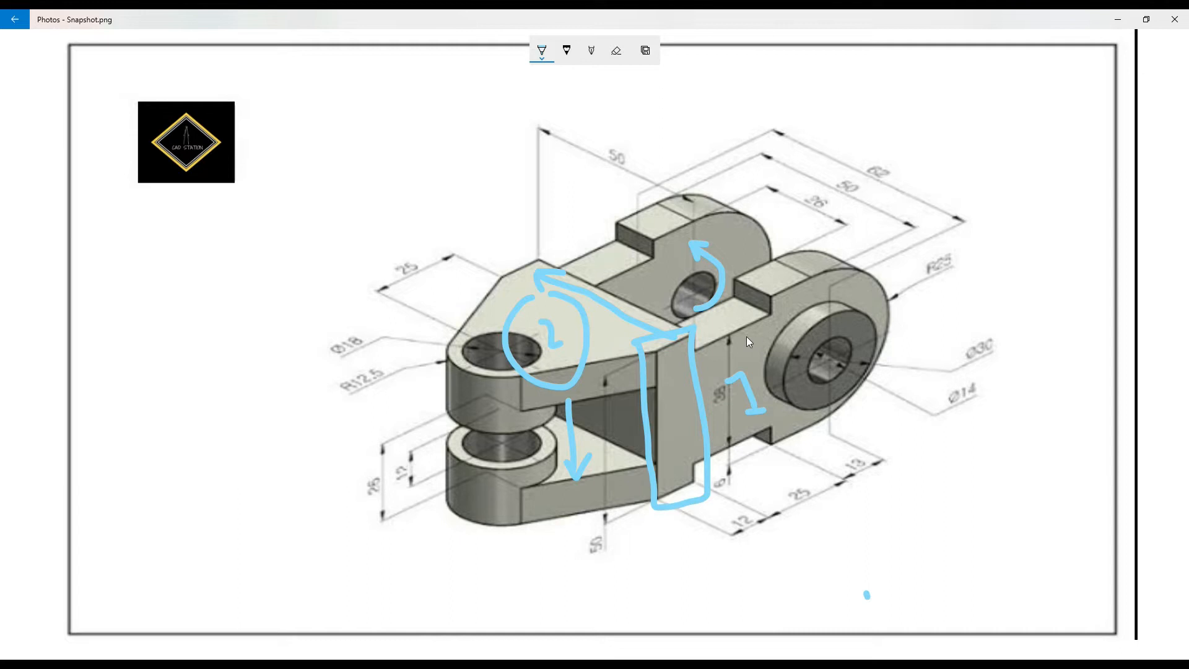
mouse_move(686, 380)
mouse_down()
mouse_move(686, 415)
mouse_move(676, 380)
mouse_up()
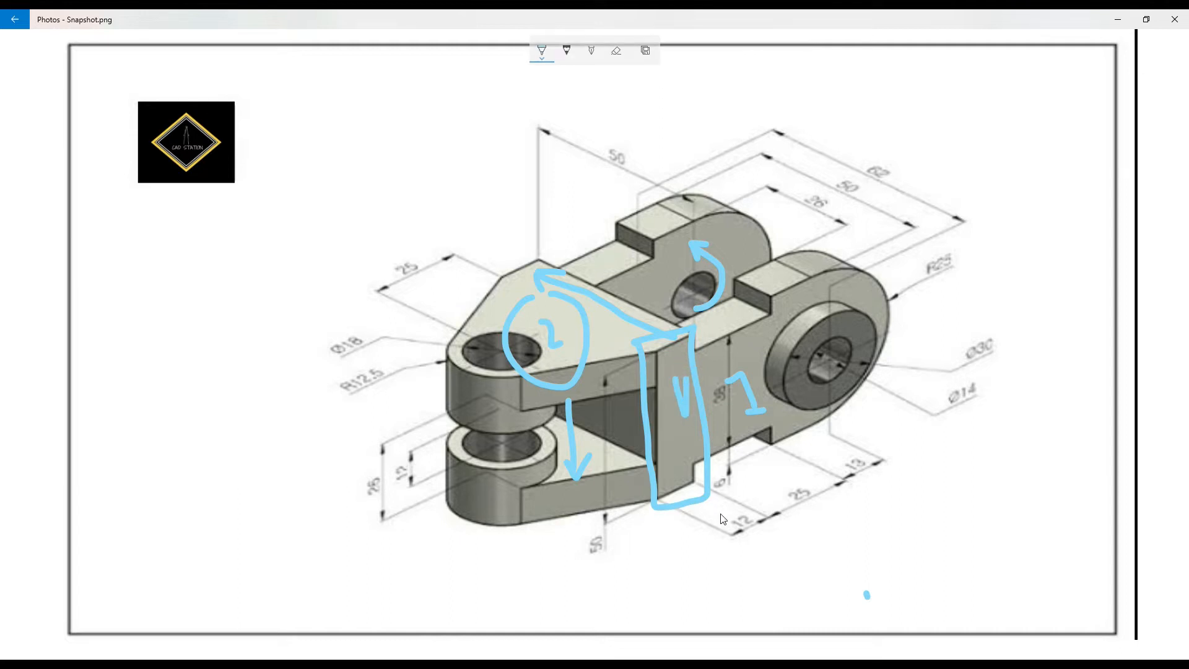
- Outline the right round boss and its hole, adding an arrow around its top
drag(816, 301, 679, 353)
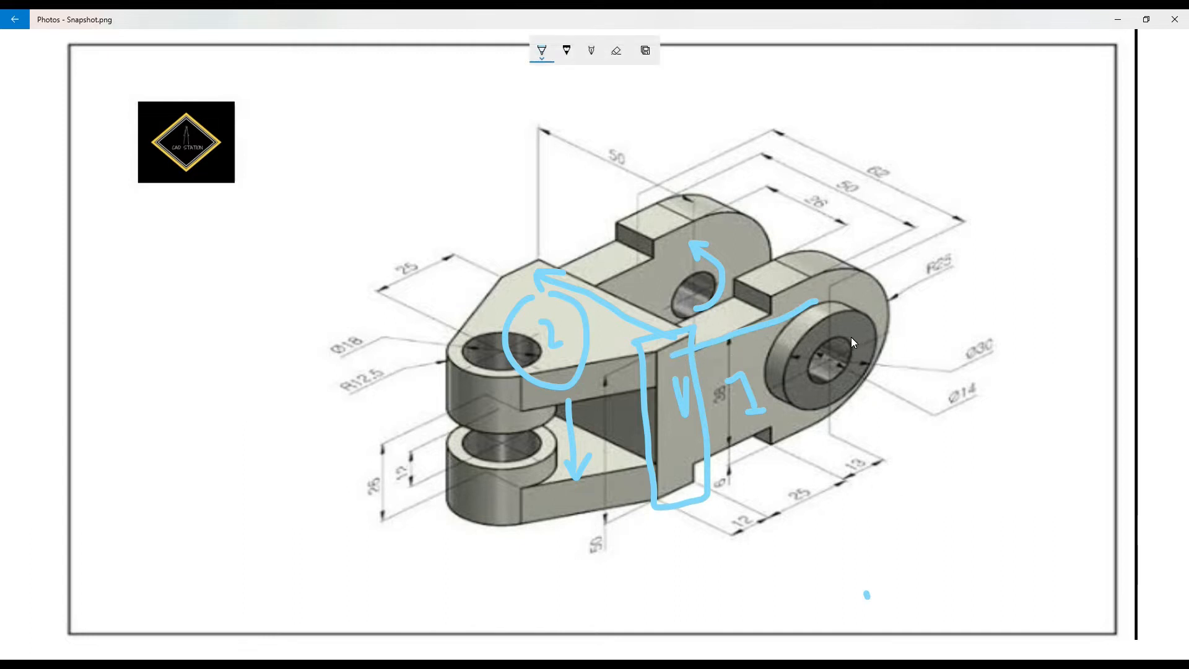
mouse_move(677, 375)
mouse_down()
mouse_move(680, 388)
mouse_move(699, 355)
mouse_move(782, 290)
mouse_move(913, 297)
mouse_move(791, 447)
mouse_up()
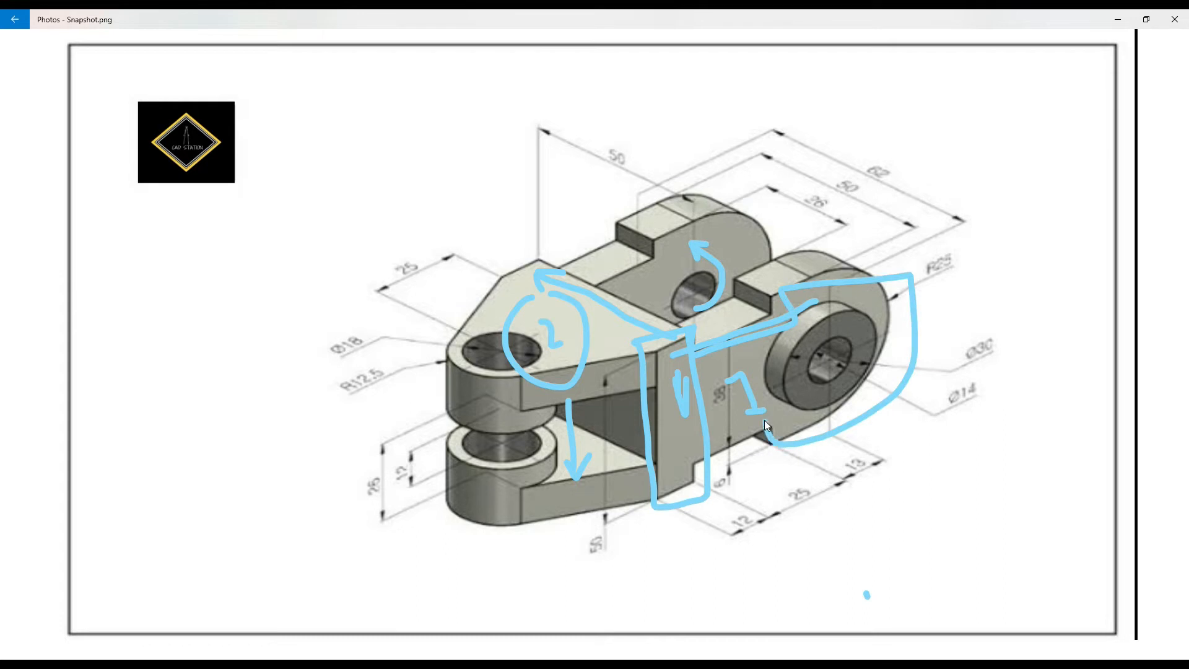
drag(898, 317, 839, 277)
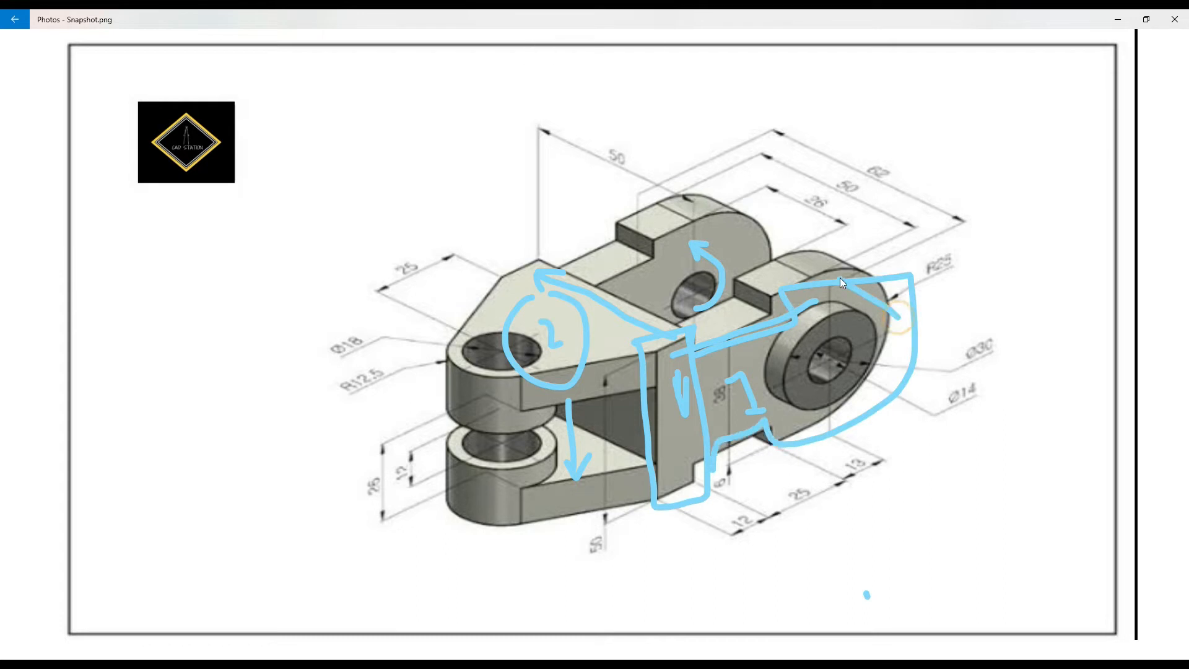
drag(812, 239, 768, 263)
mouse_move(810, 326)
mouse_down()
mouse_move(794, 347)
mouse_move(830, 394)
mouse_up()
mouse_move(818, 355)
mouse_down()
mouse_move(846, 367)
mouse_move(783, 320)
mouse_up()
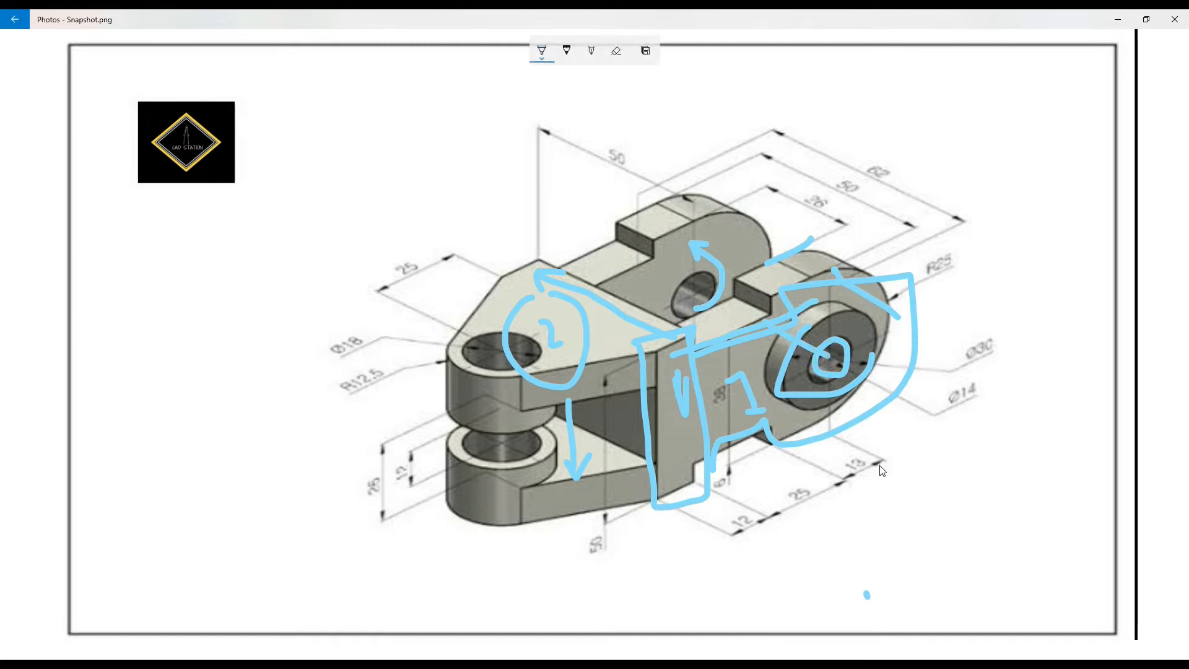
mouse_move(908, 287)
mouse_down()
mouse_move(824, 217)
mouse_move(792, 218)
mouse_move(810, 209)
mouse_up()
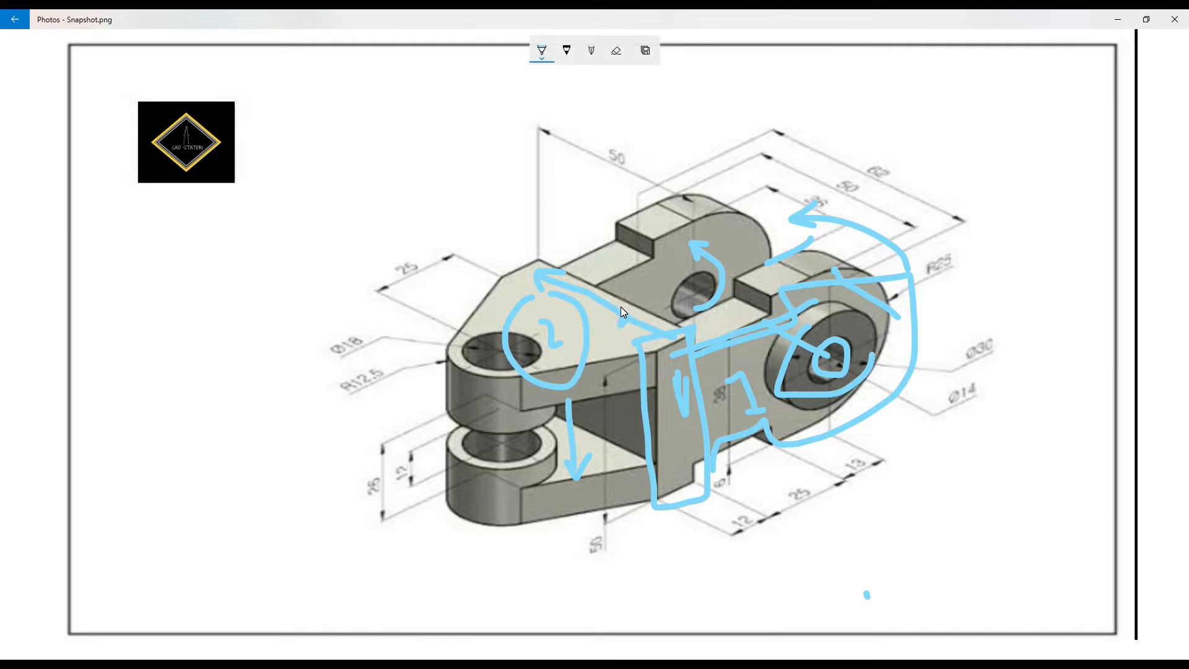
- Outline the left lug with the Ø18 hole on the image
drag(528, 263, 472, 311)
drag(479, 369, 642, 352)
mouse_move(540, 330)
mouse_down()
mouse_move(536, 393)
mouse_move(560, 386)
mouse_up()
mouse_move(481, 366)
mouse_down()
mouse_move(533, 366)
mouse_move(481, 326)
mouse_up()
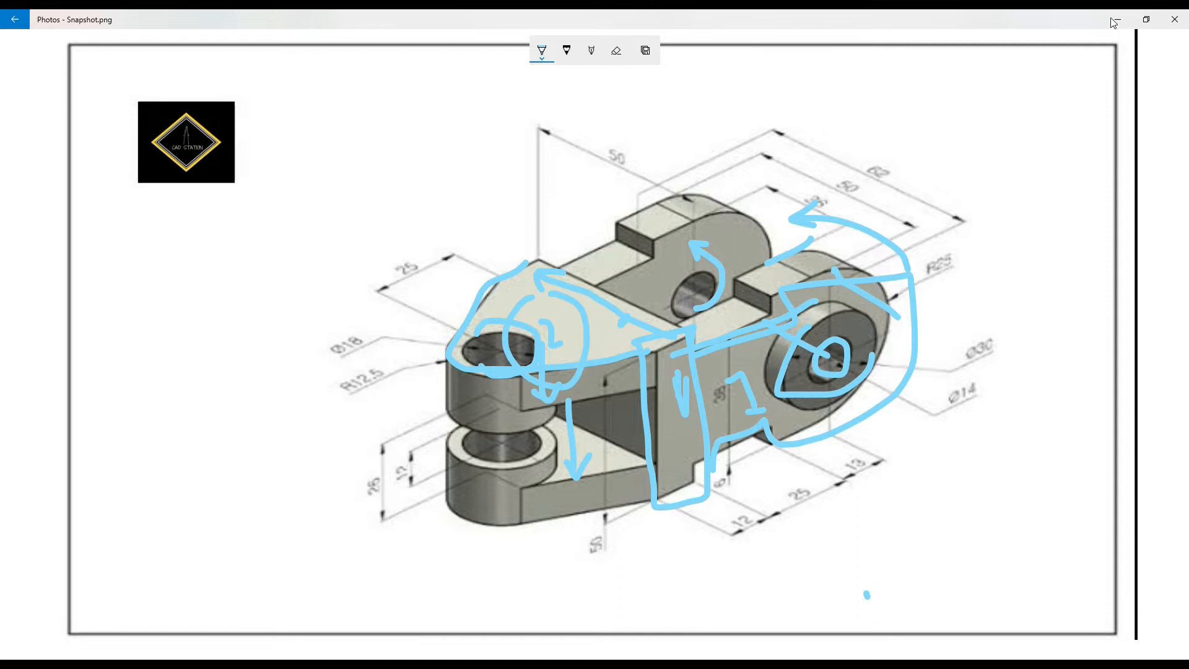
- Close the annotated image, open images (4).jpeg and zoom in to study its views
click(1175, 19)
mouse_move(499, 666)
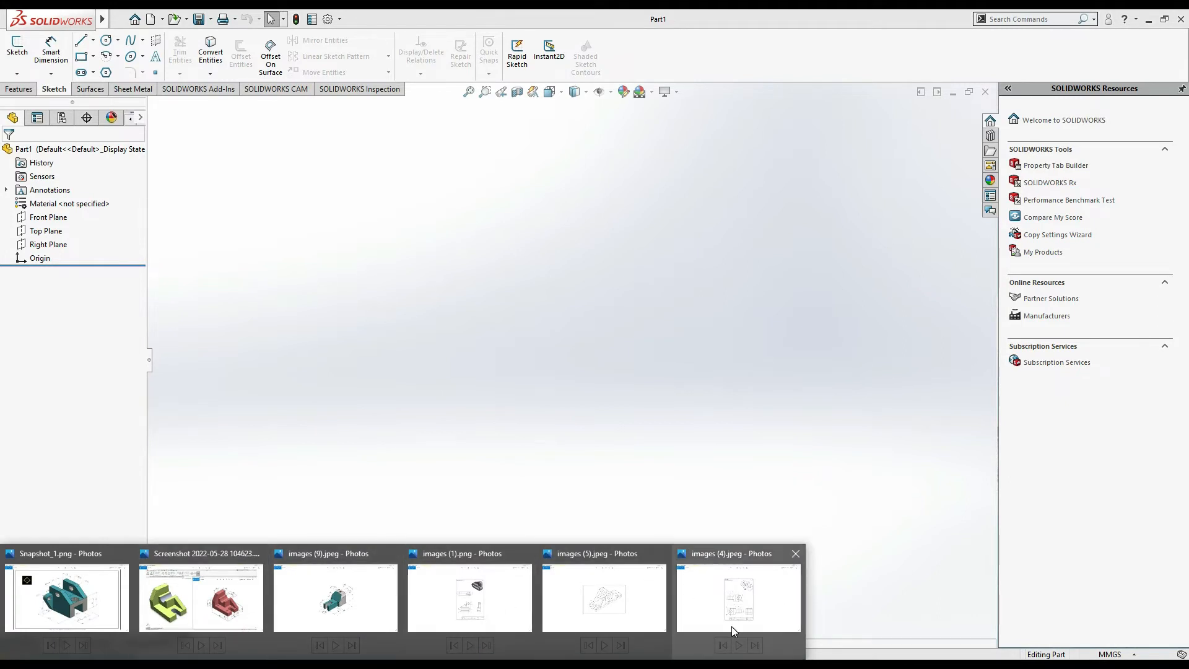
click(741, 597)
scroll(665, 317, up, 6)
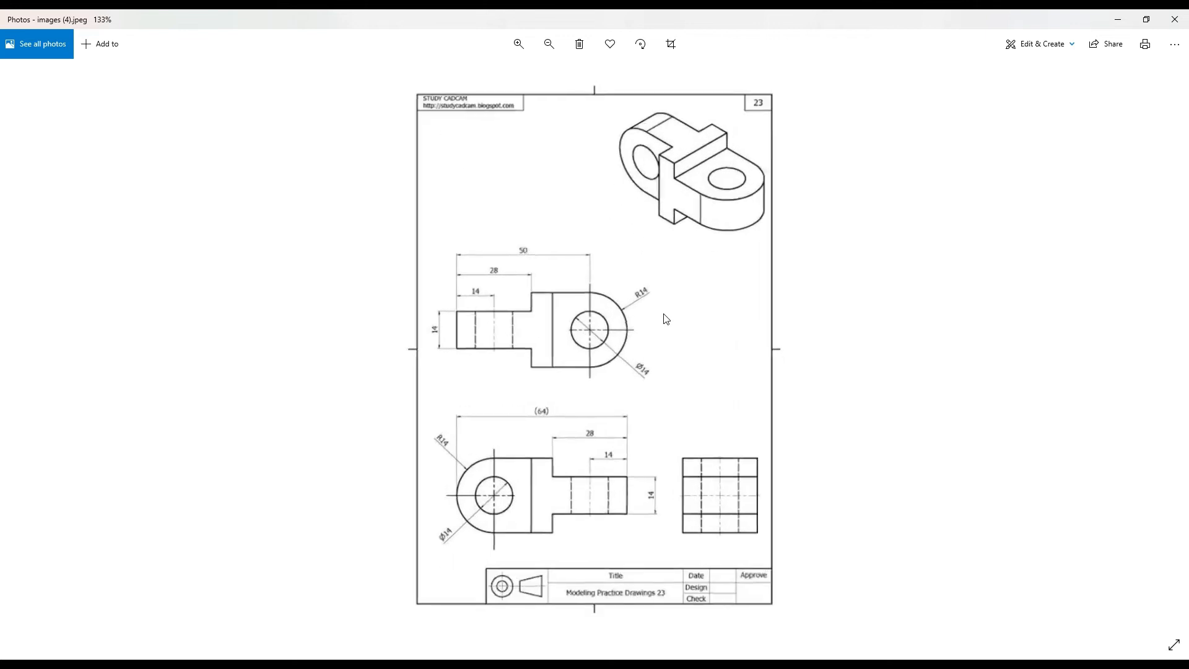
click(751, 449)
drag(752, 449, 754, 471)
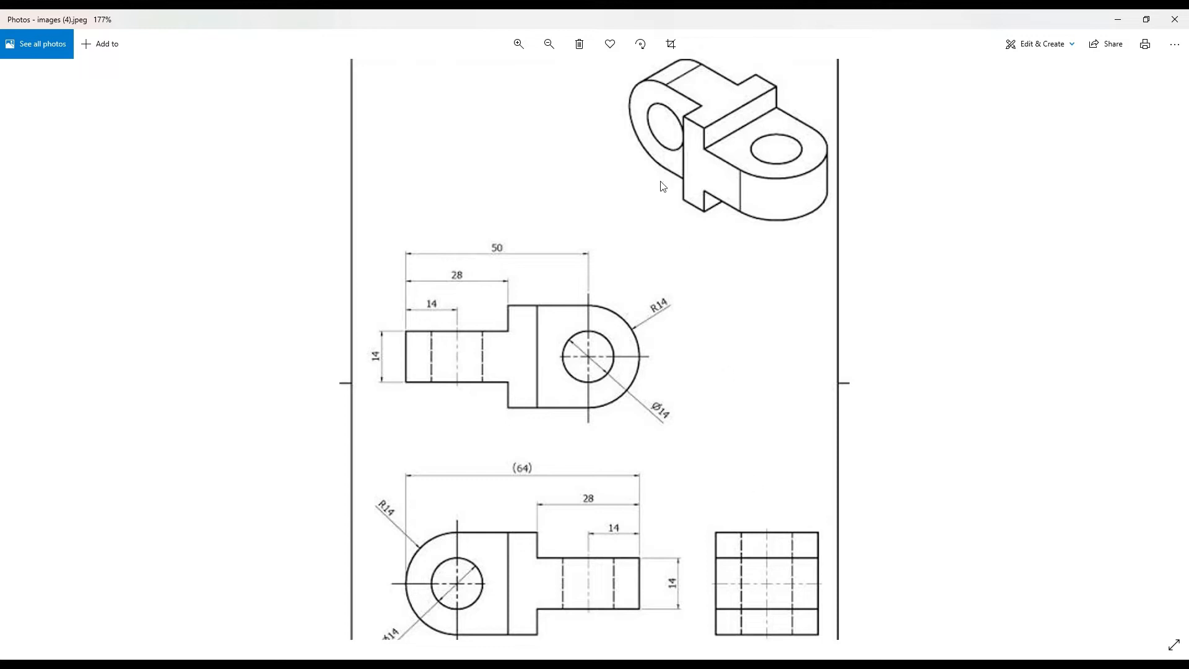
drag(752, 77, 705, 107)
drag(728, 153, 726, 129)
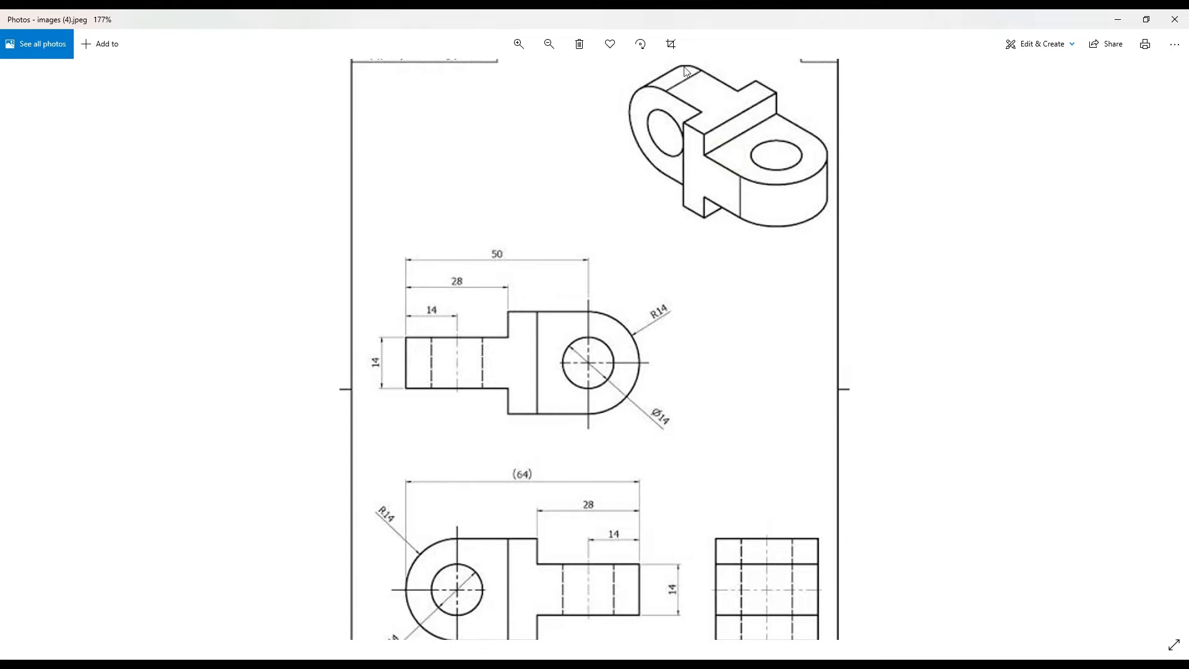
- Start drawing on the image and outline the top block of the isometric view
click(1053, 44)
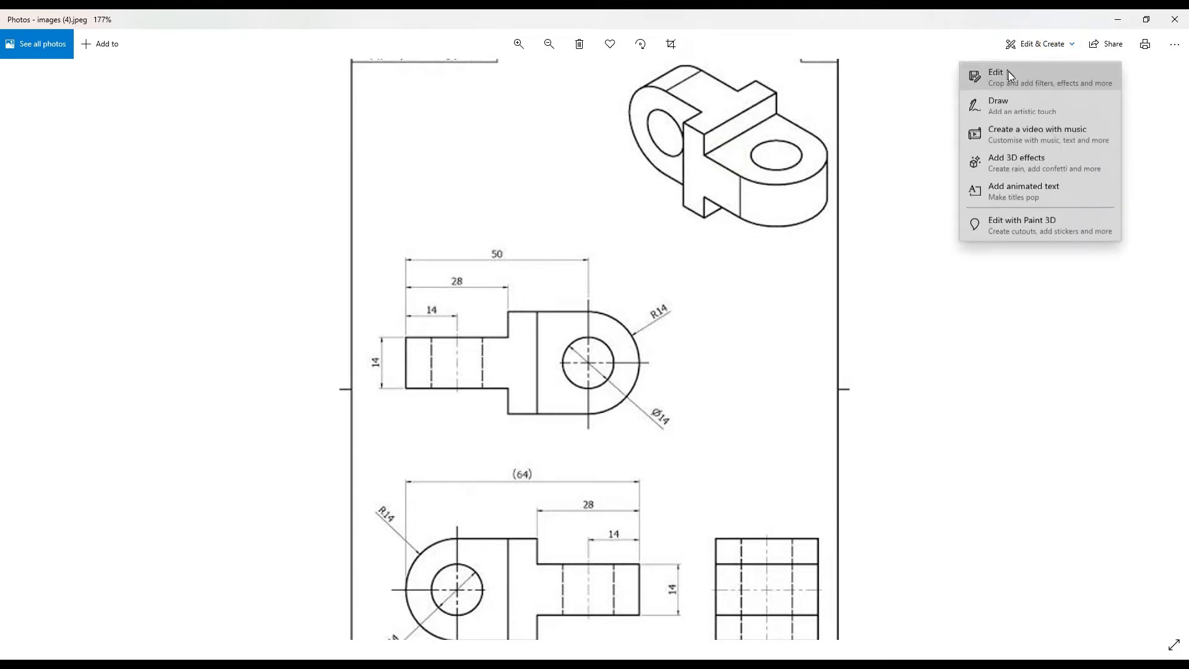
click(1011, 103)
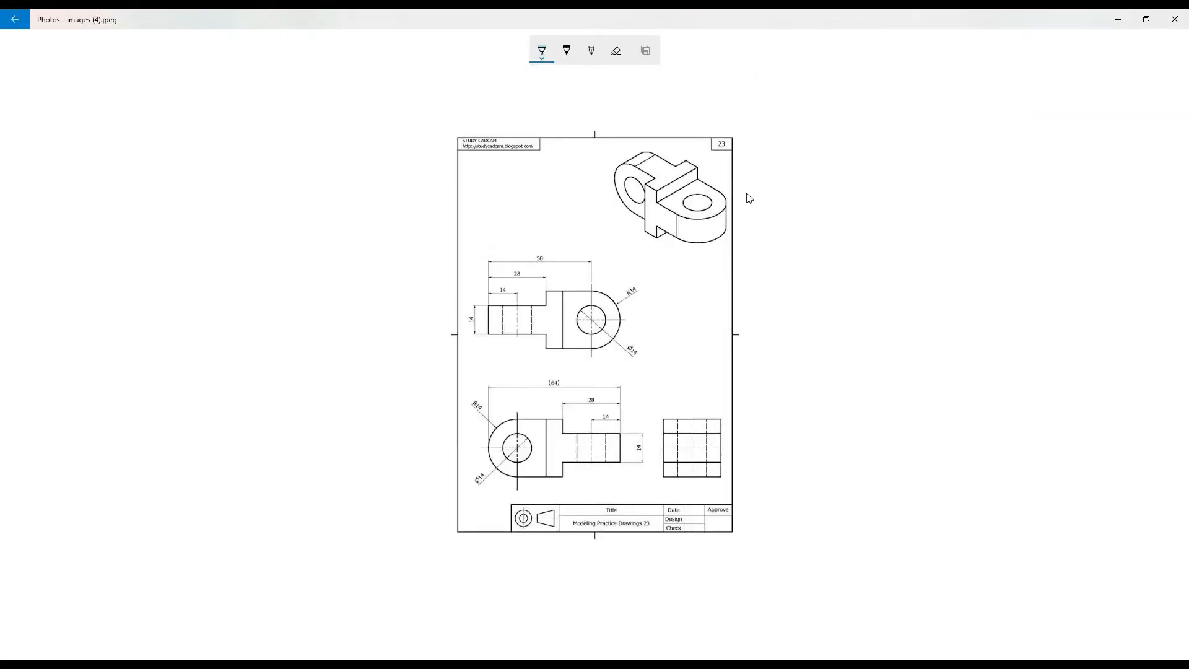
mouse_move(695, 155)
mouse_down()
mouse_move(645, 187)
mouse_move(710, 174)
mouse_move(695, 156)
mouse_up()
mouse_move(650, 192)
mouse_down()
mouse_move(652, 235)
mouse_move(645, 227)
mouse_move(657, 222)
mouse_up()
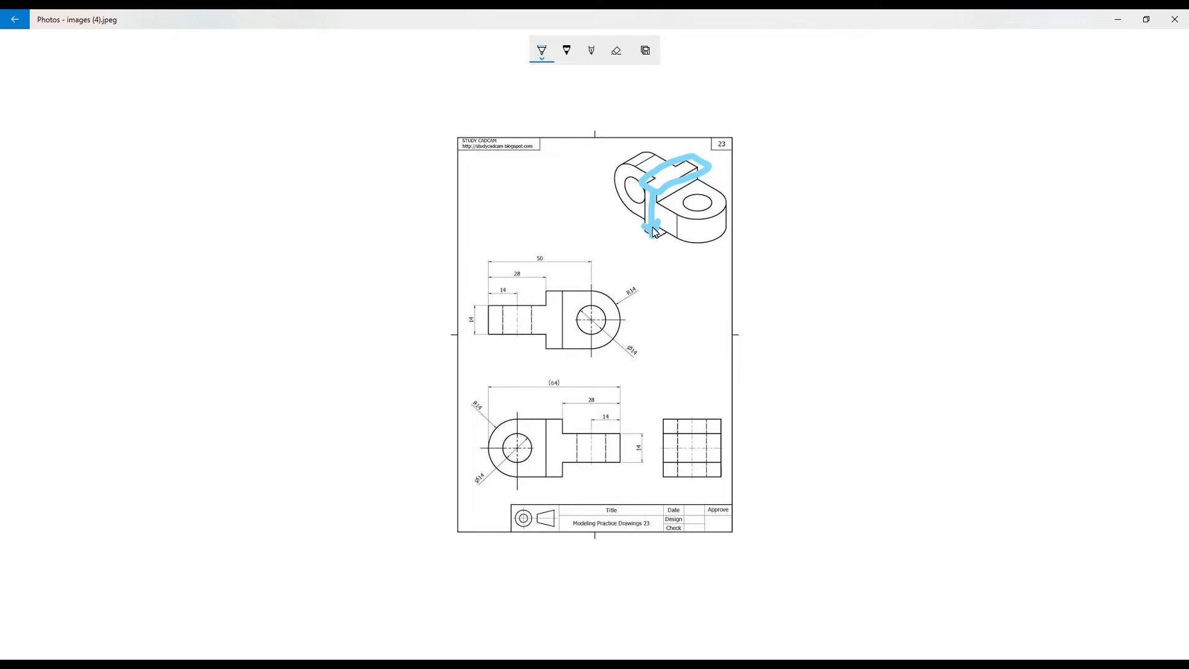
- Erase the outline strokes from the isometric view
click(624, 52)
click(711, 164)
click(645, 194)
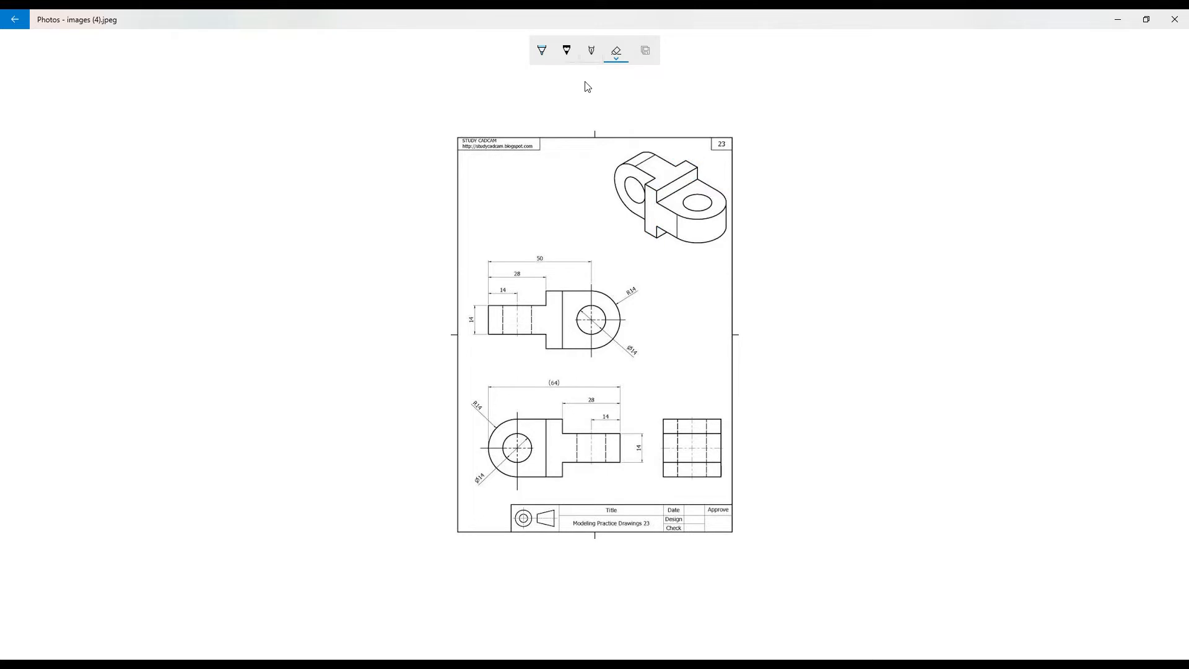
- Pick a pen and outline the middle block's front face on the isometric view
click(567, 52)
drag(649, 184, 661, 244)
mouse_move(644, 180)
mouse_down()
mouse_move(644, 239)
mouse_move(664, 205)
mouse_move(655, 187)
mouse_up()
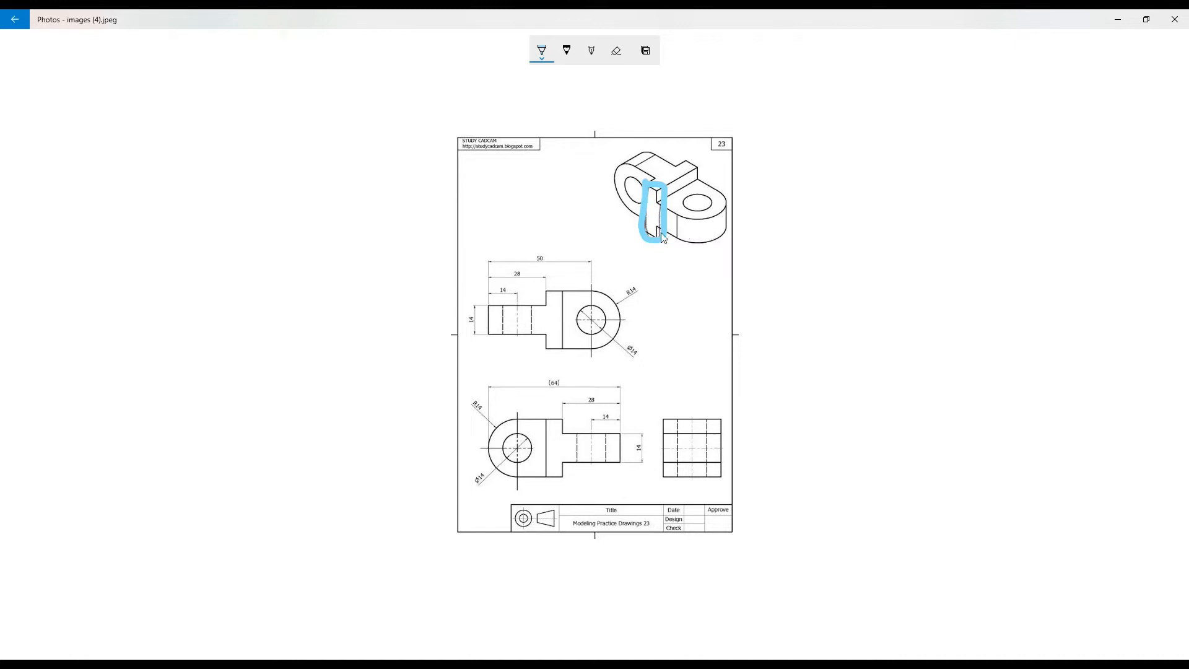
- Draw double-headed arrows beside the isometric view to indicate the part's extrusion directions
drag(591, 214, 674, 270)
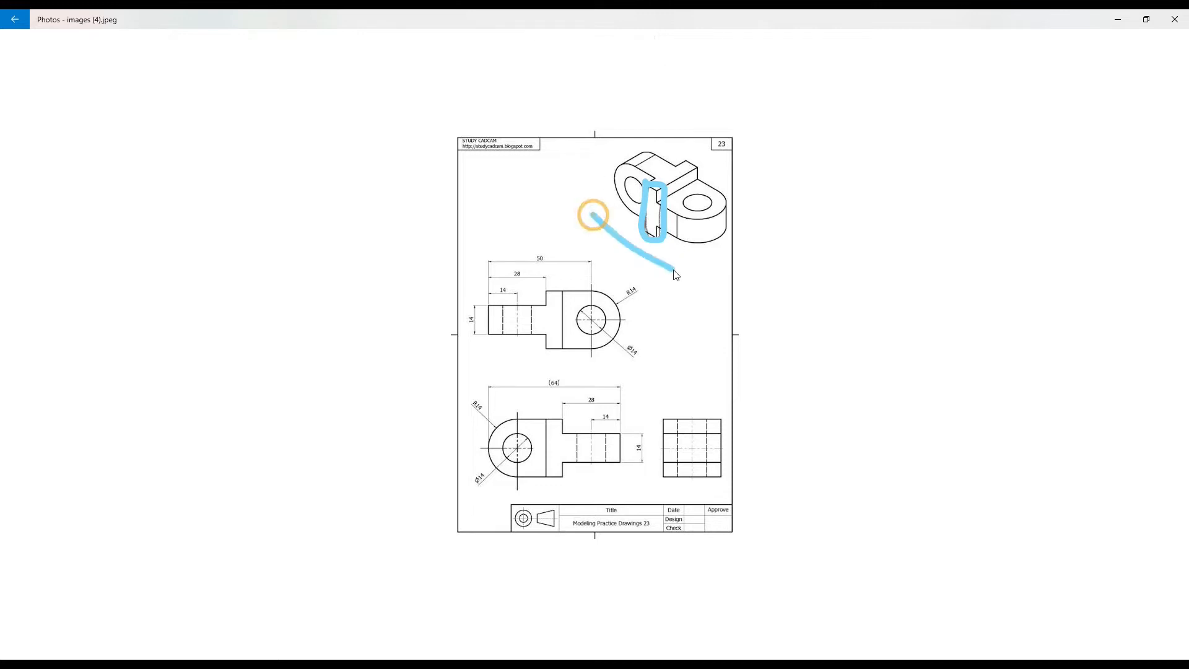
drag(596, 227, 592, 217)
mouse_move(667, 254)
mouse_down()
mouse_move(674, 268)
mouse_move(661, 275)
mouse_up()
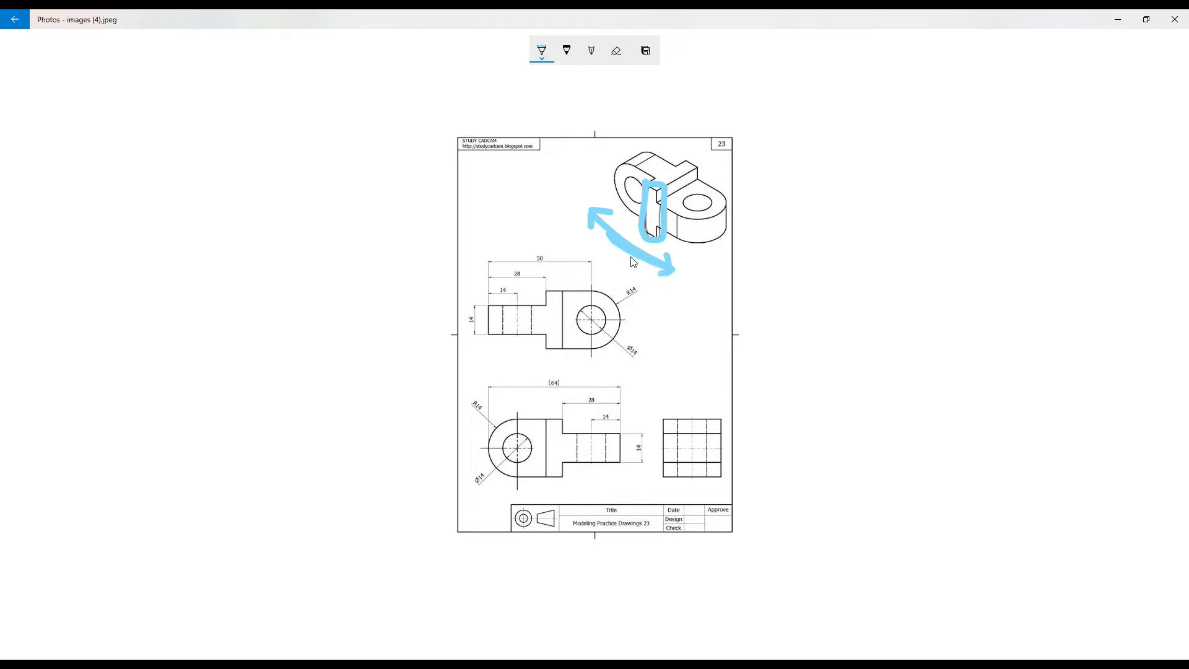
mouse_move(704, 276)
mouse_down()
mouse_move(736, 245)
mouse_move(703, 275)
mouse_move(719, 281)
mouse_up()
click(737, 243)
- Outline the top face of the block and the right lug around its hole on the isometric view
mouse_move(647, 186)
mouse_down()
mouse_move(689, 162)
mouse_move(676, 156)
mouse_move(688, 167)
mouse_up()
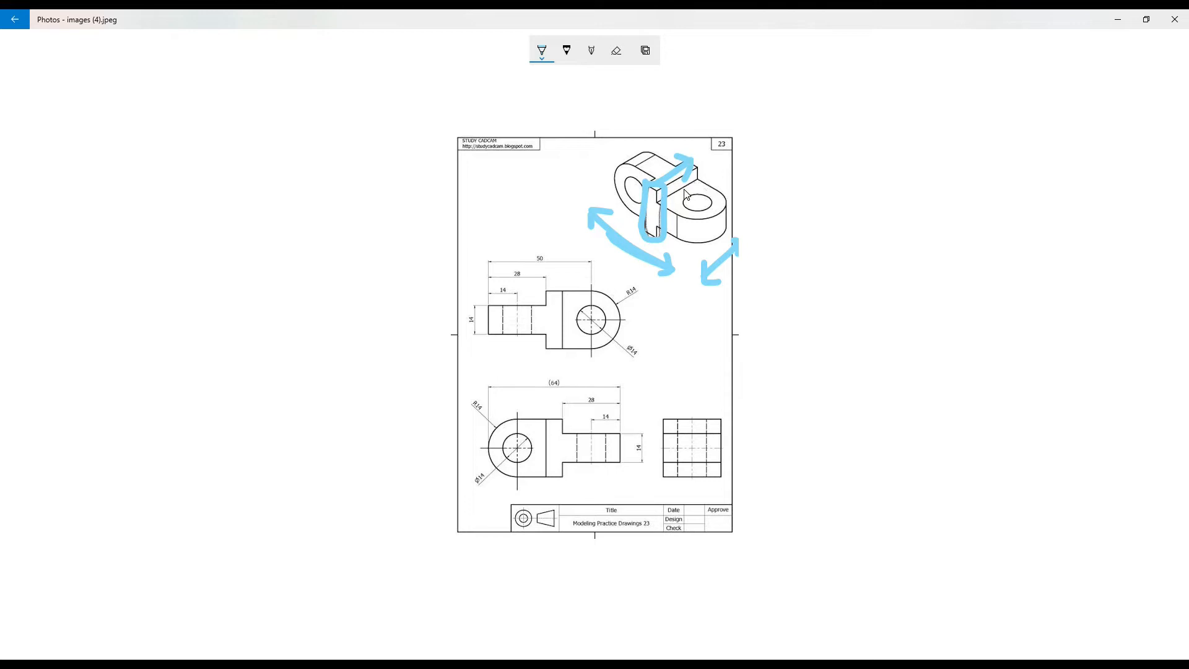
mouse_move(674, 193)
mouse_down()
mouse_move(694, 173)
mouse_move(678, 195)
mouse_move(697, 179)
mouse_move(726, 224)
mouse_move(720, 191)
mouse_move(693, 174)
mouse_move(693, 229)
mouse_up()
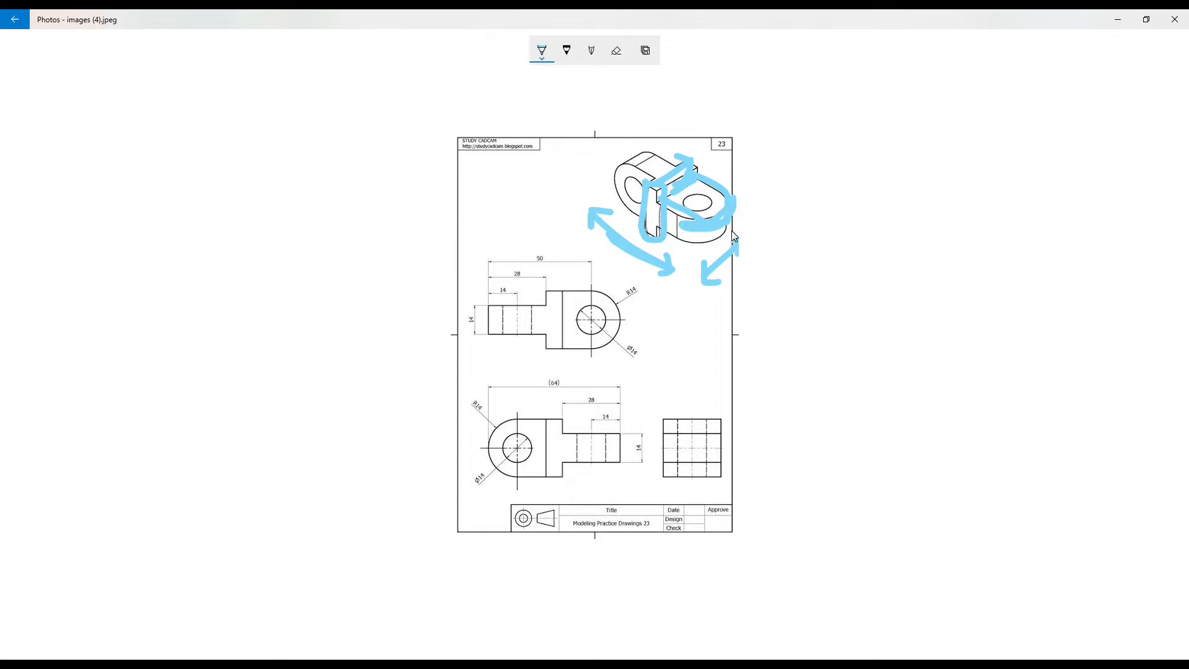
- Switch to SOLIDWORKS and start a new sketch on the Front Plane
key(alt+Tab)
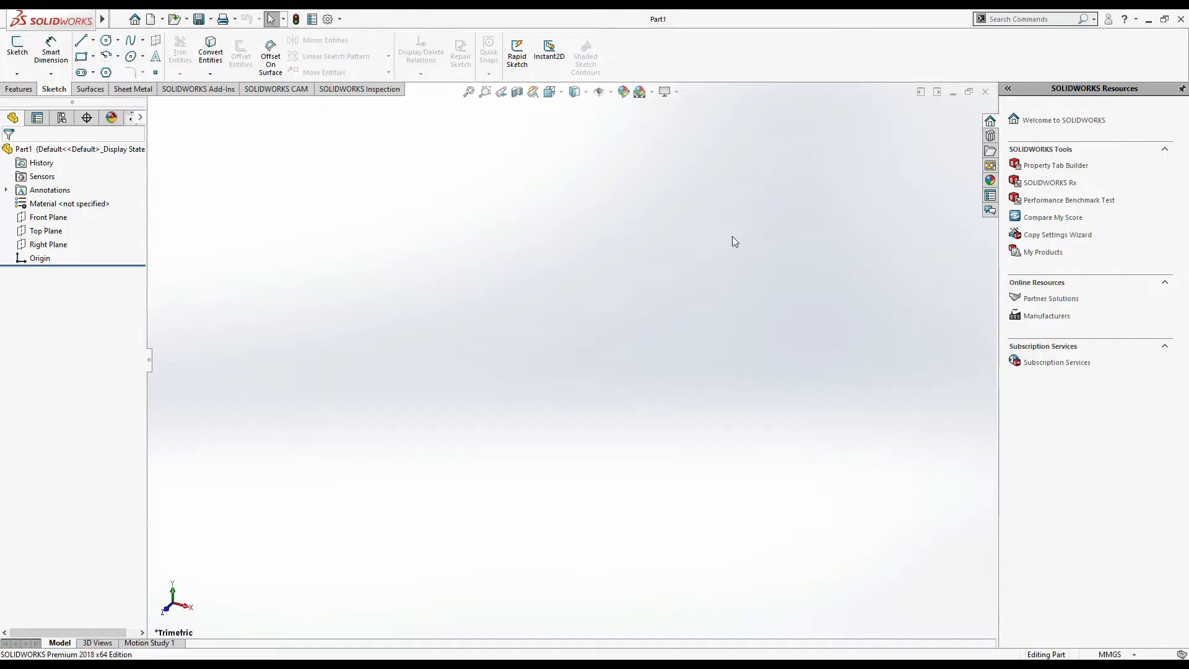
click(60, 218)
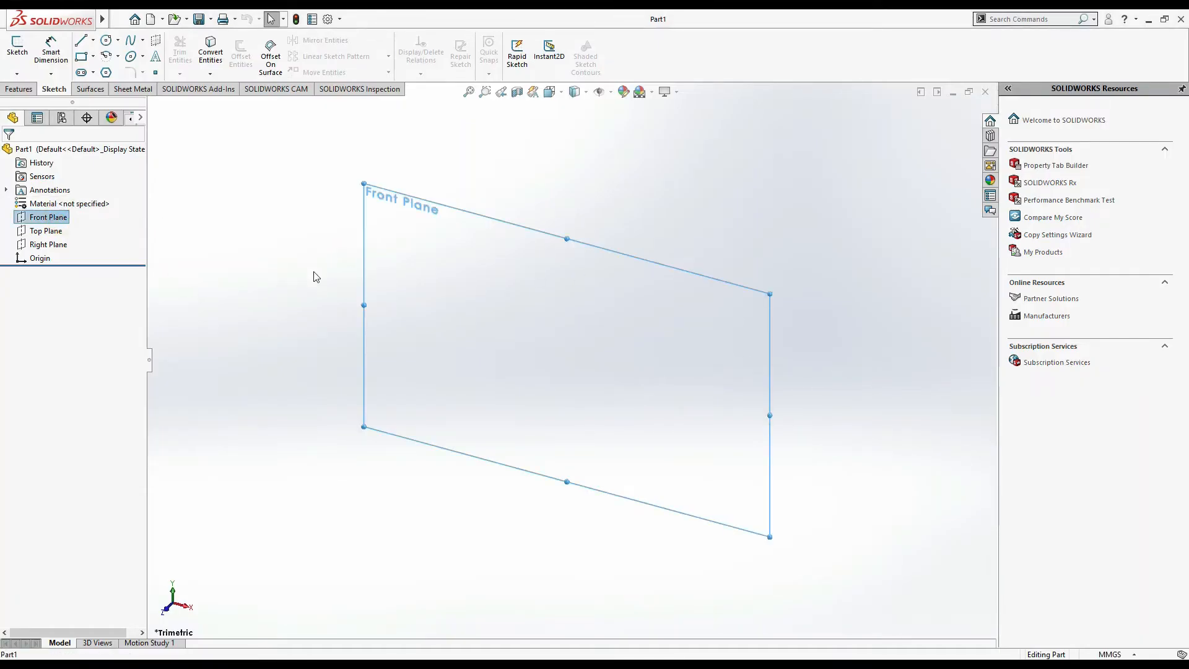
click(43, 222)
click(104, 329)
right_click(55, 224)
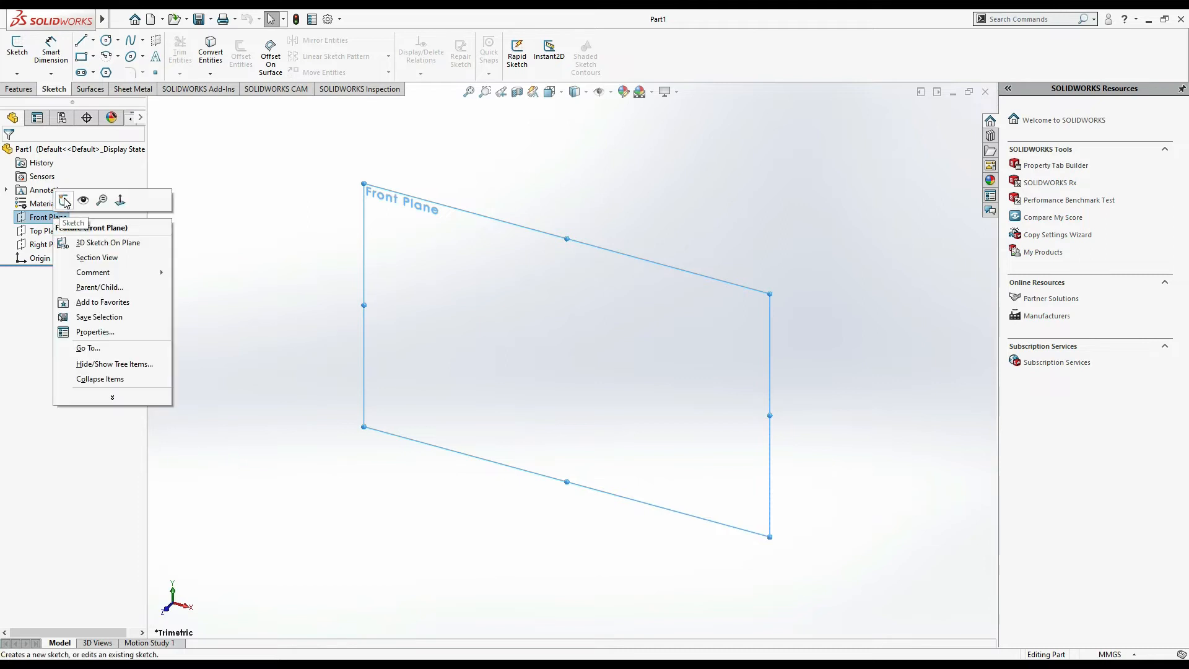
click(64, 202)
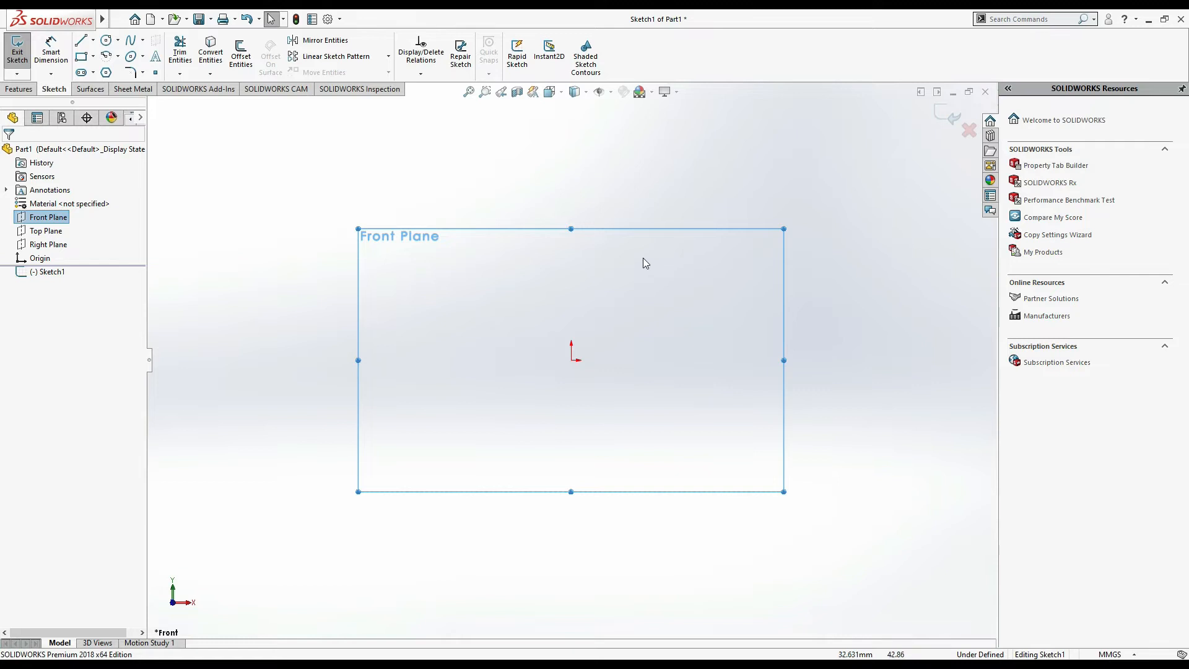
click(947, 116)
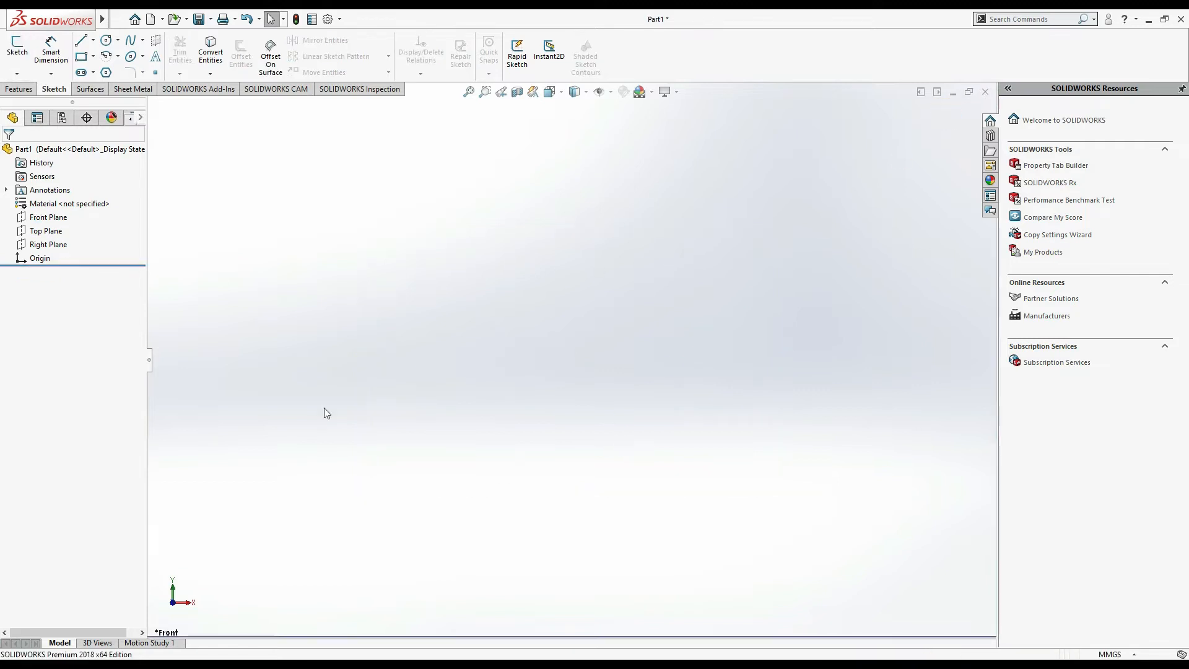
click(46, 217)
click(17, 46)
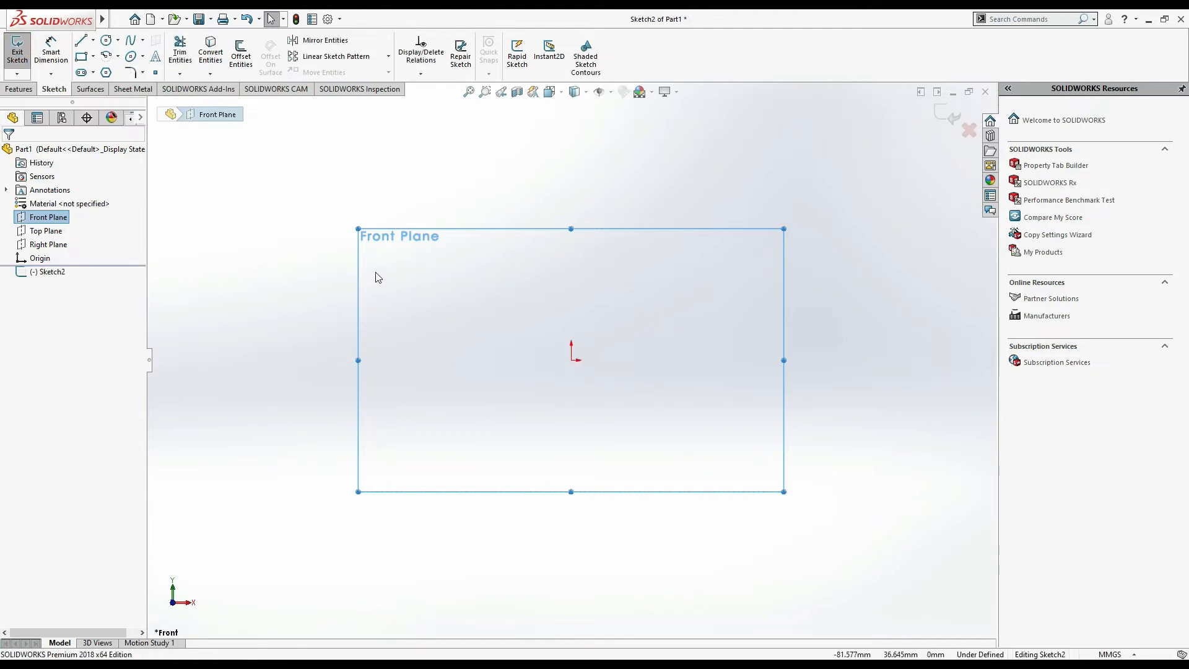
- Switch to the image and erase the annotation strokes from the isometric view
key(alt+Tab)
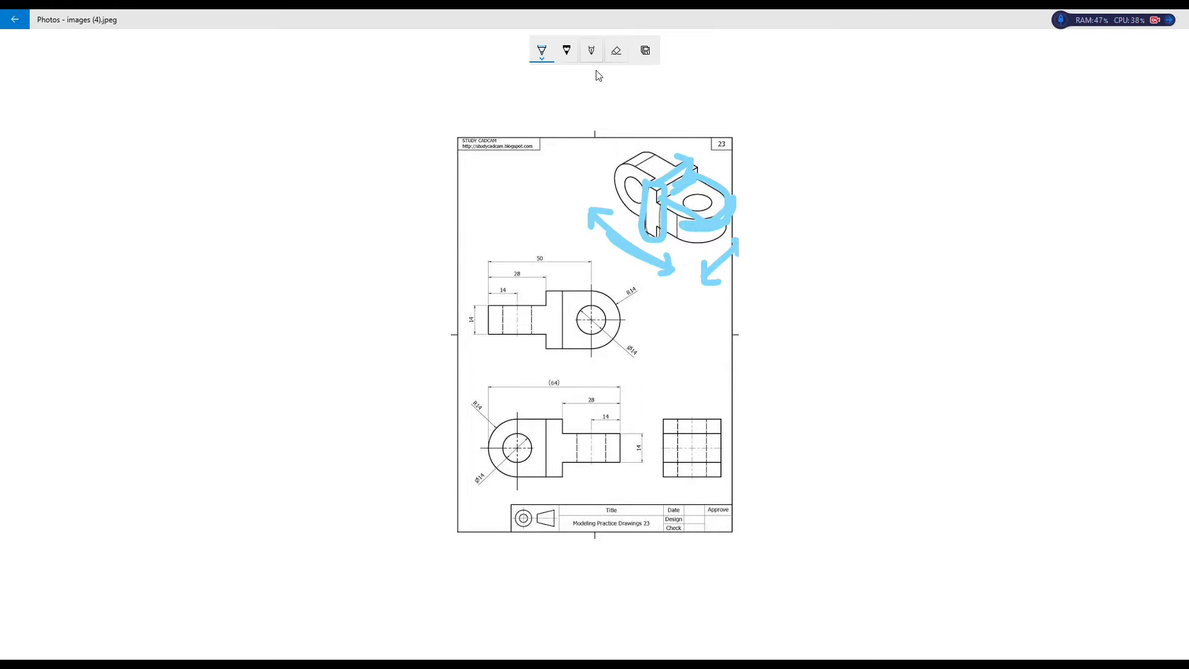
click(616, 50)
mouse_move(731, 198)
mouse_down()
mouse_move(657, 179)
mouse_move(720, 246)
mouse_move(589, 242)
mouse_move(582, 218)
mouse_move(746, 245)
mouse_move(733, 238)
mouse_up()
click(543, 52)
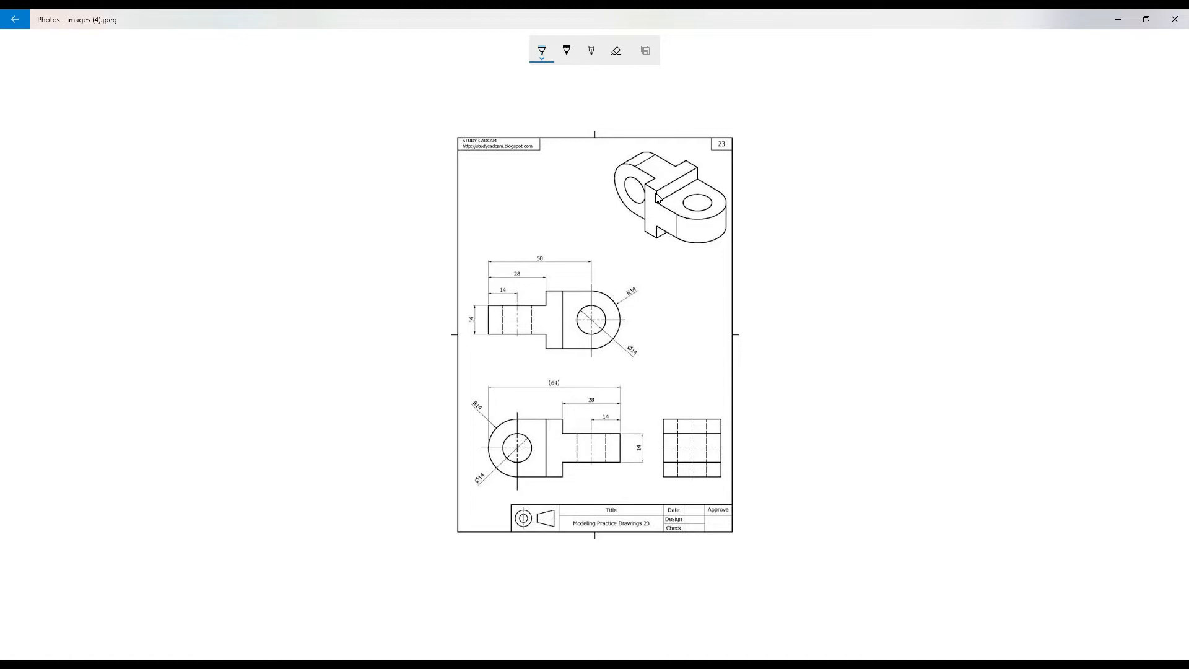
- Switch back to SOLIDWORKS and pick the Corner Rectangle tool
key(alt+Tab)
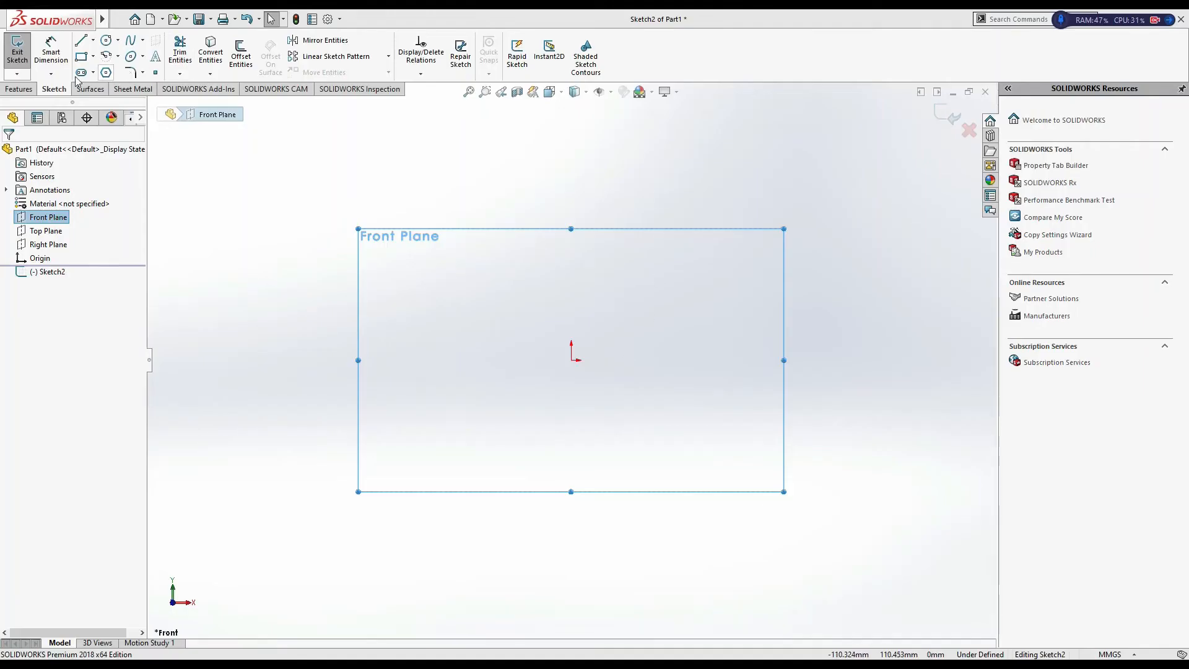
click(94, 57)
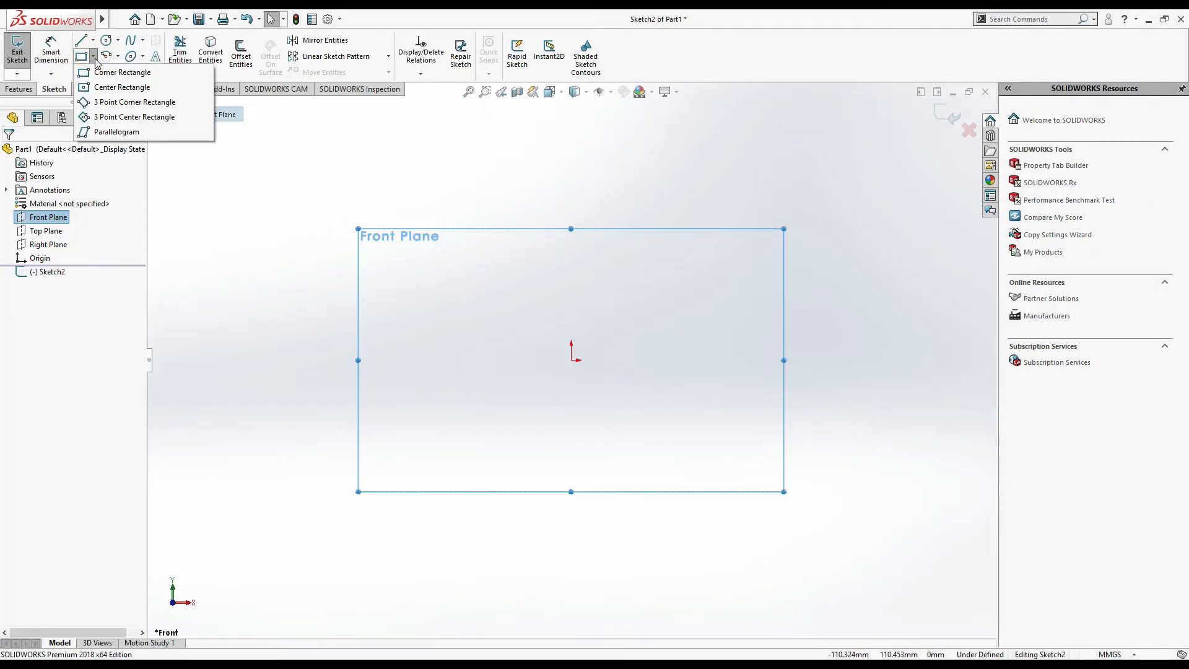
click(123, 73)
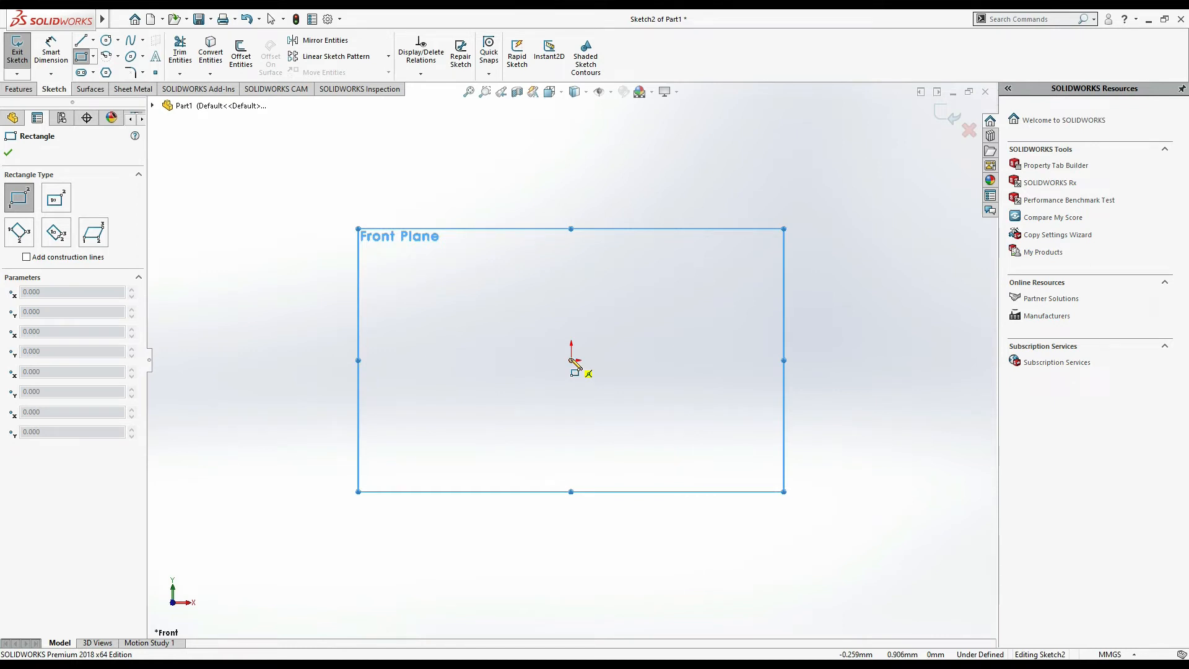
- Switch to the image and mark the right lug's top face and the middle block's edge
key(alt+Tab)
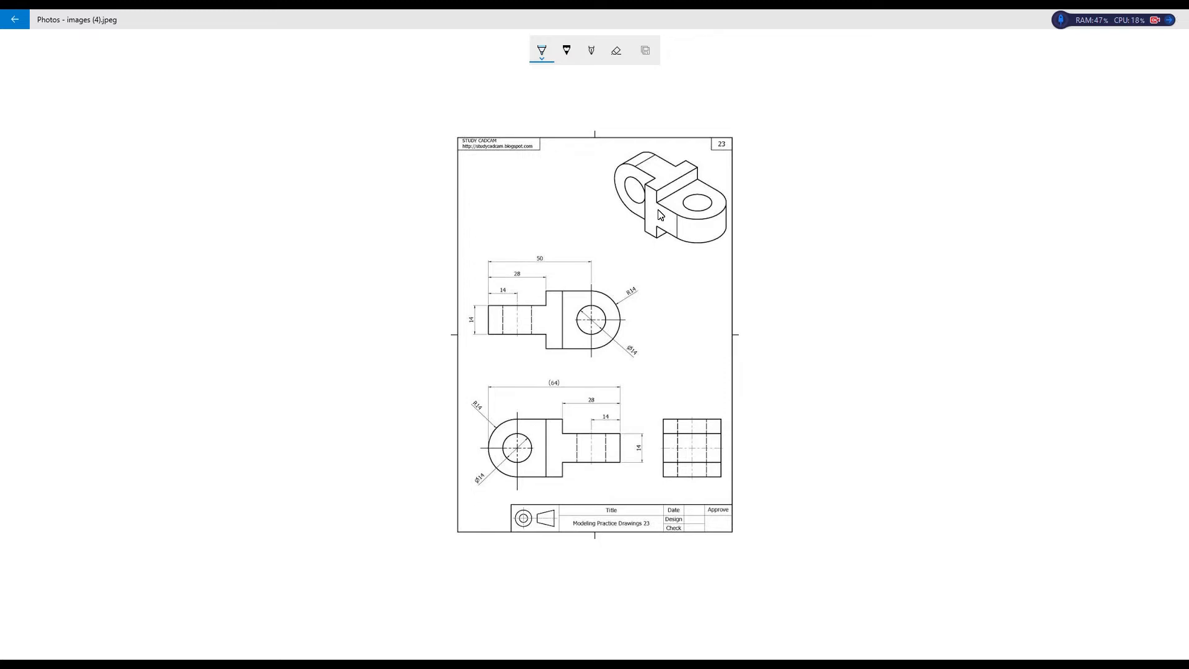
mouse_move(656, 204)
mouse_down()
mouse_move(703, 217)
mouse_move(707, 238)
mouse_move(651, 227)
mouse_move(715, 230)
mouse_move(637, 214)
mouse_move(718, 249)
mouse_move(652, 208)
mouse_up()
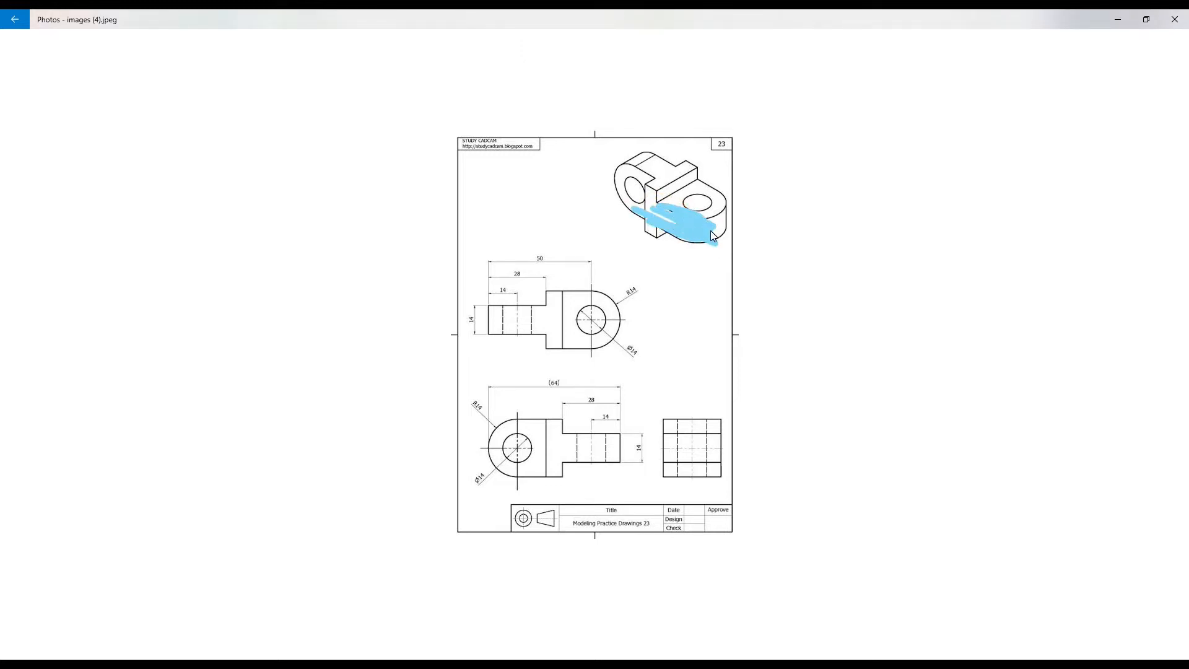
drag(636, 159, 636, 237)
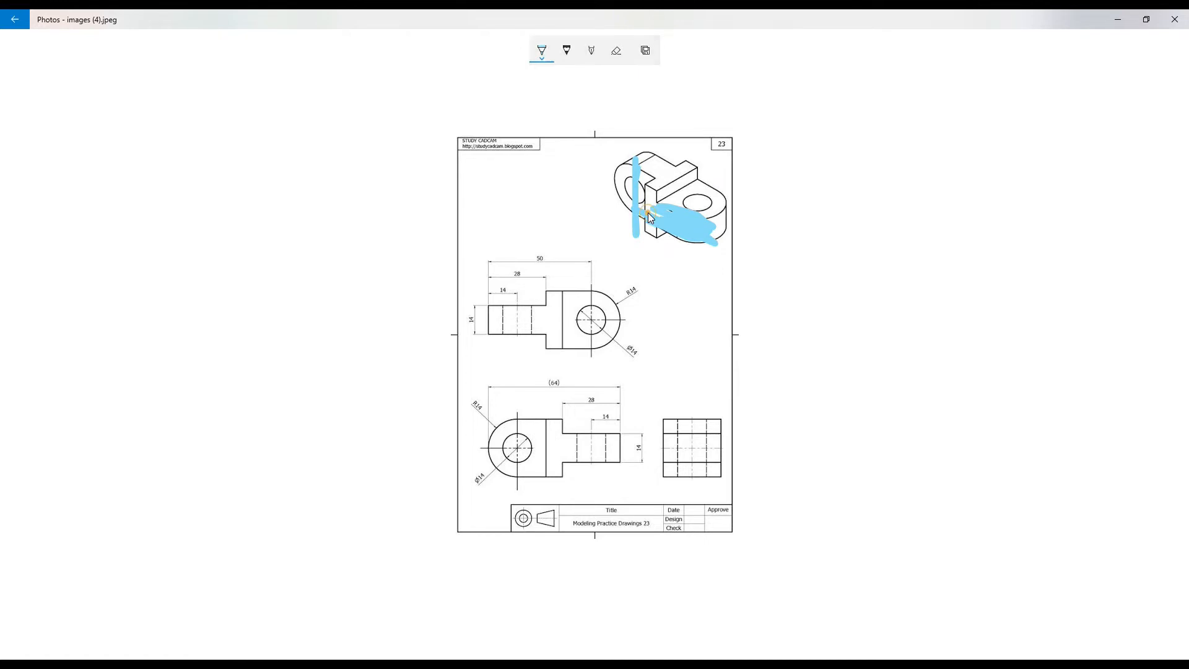
- Erase the new marks from the isometric view
click(644, 51)
click(617, 52)
drag(609, 191, 641, 179)
drag(698, 226, 670, 231)
click(647, 213)
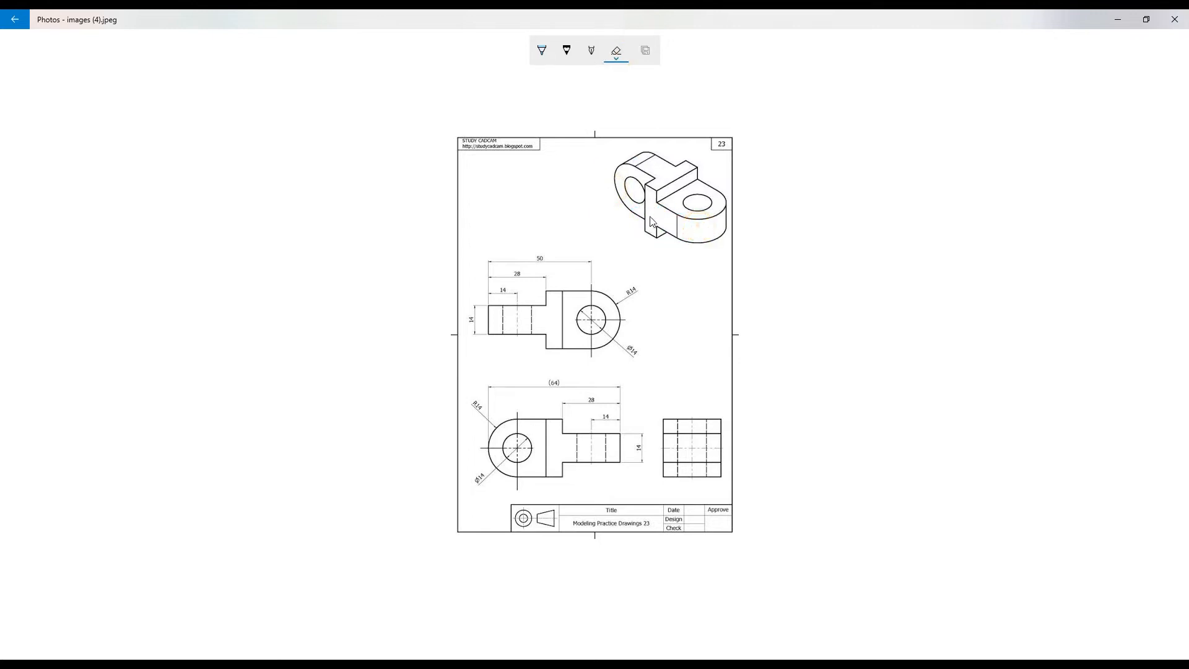
- Draw arrows along the part's base and around the left lug on the isometric view
click(539, 51)
click(654, 212)
drag(661, 215, 703, 225)
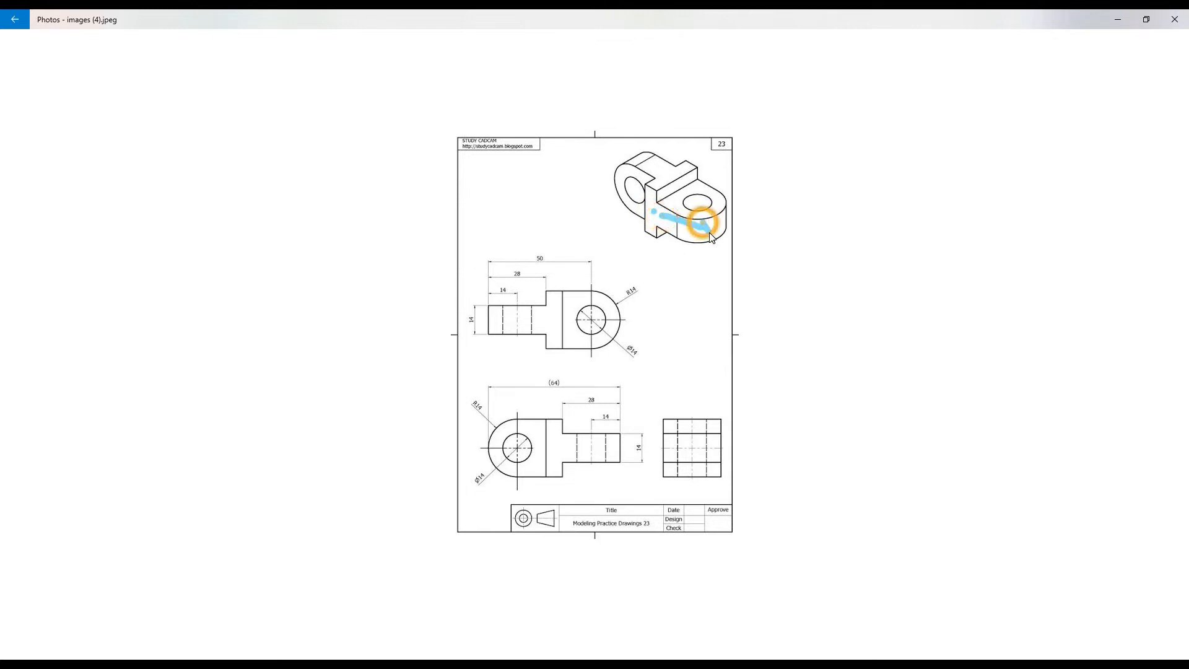
drag(636, 208, 649, 160)
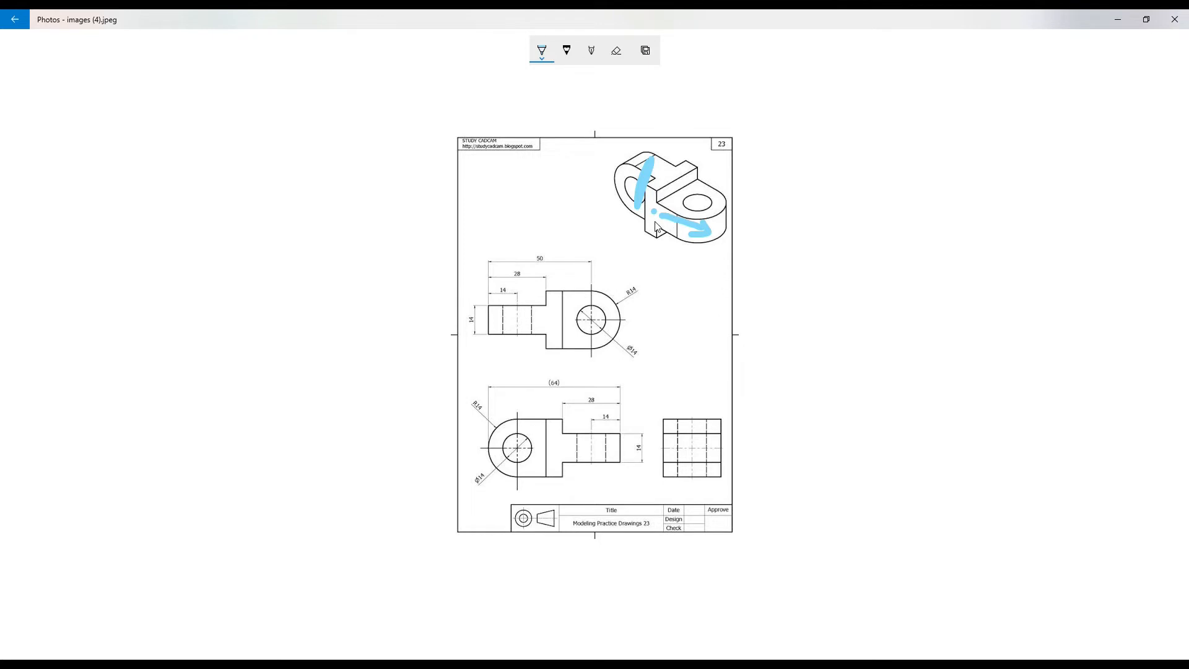
- Switch to SOLIDWORKS and draw a corner rectangle from the origin, about 29.5 mm wide and 60.5 mm tall
key(alt+Tab)
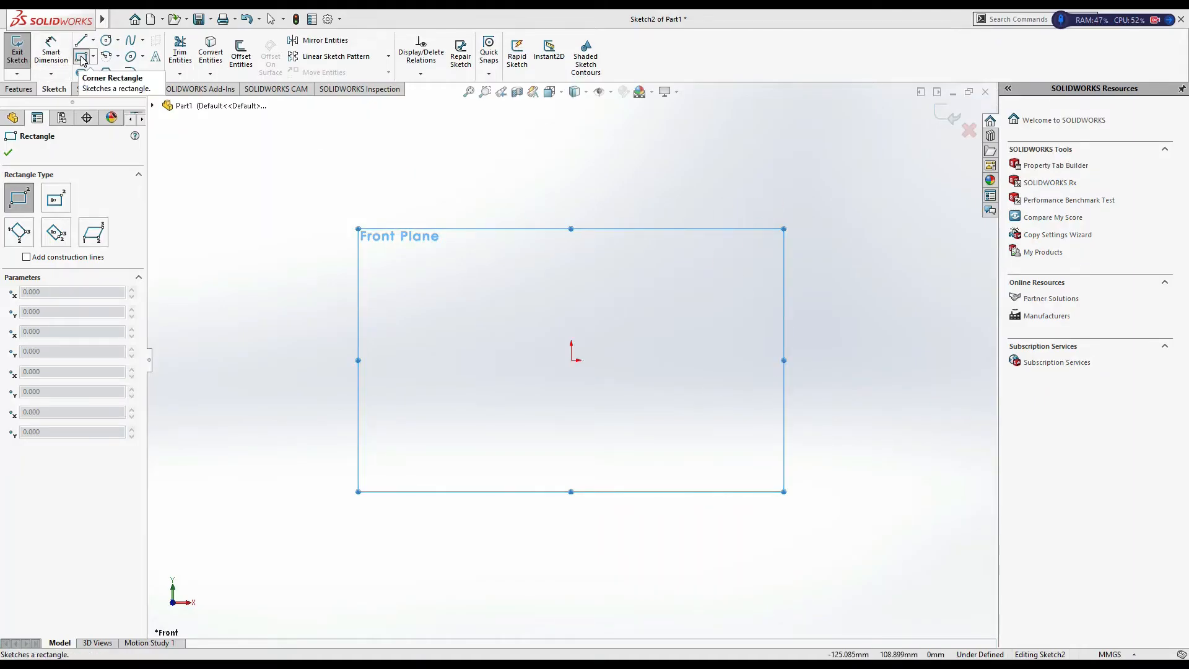
click(571, 360)
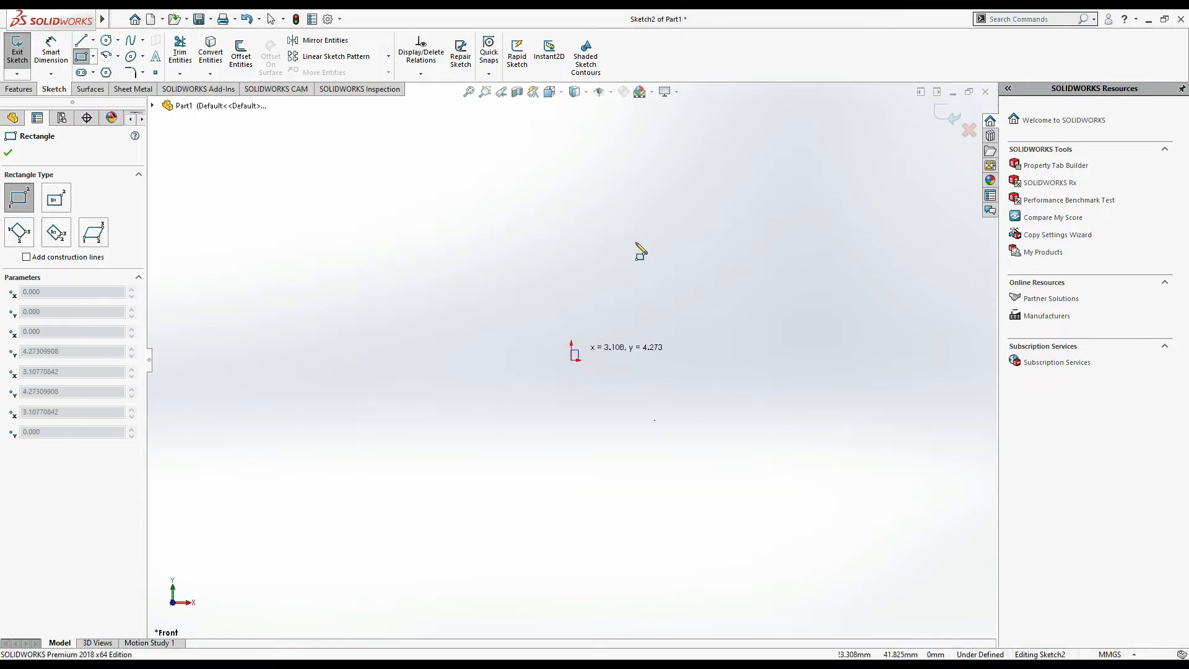
click(641, 215)
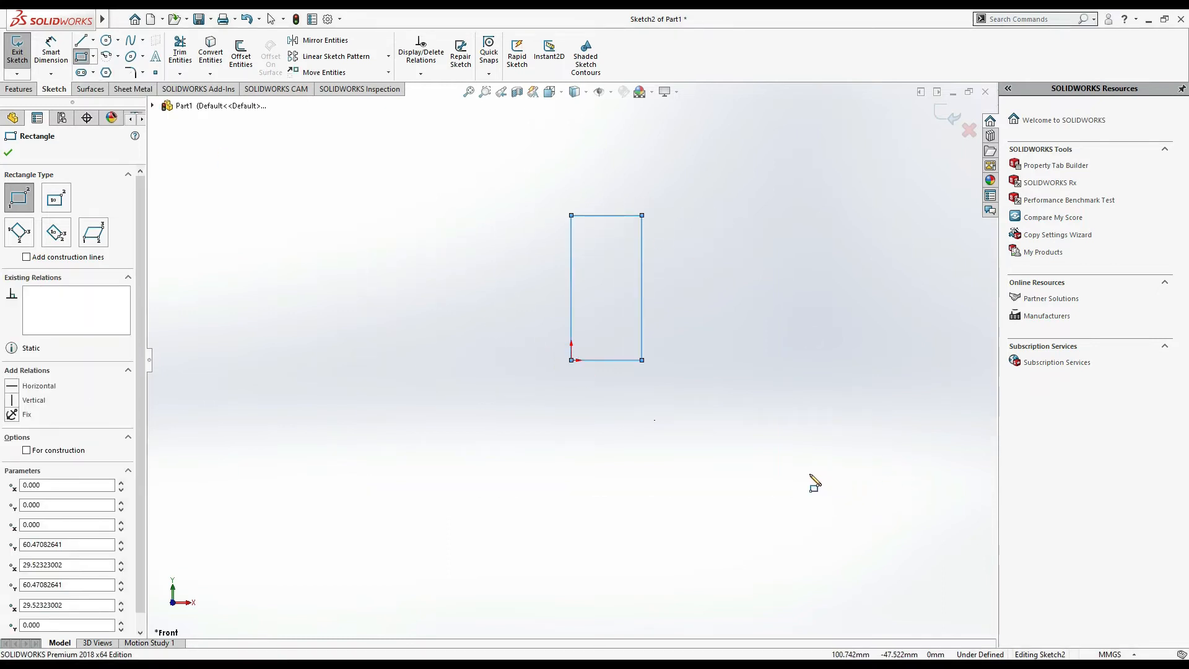
click(18, 89)
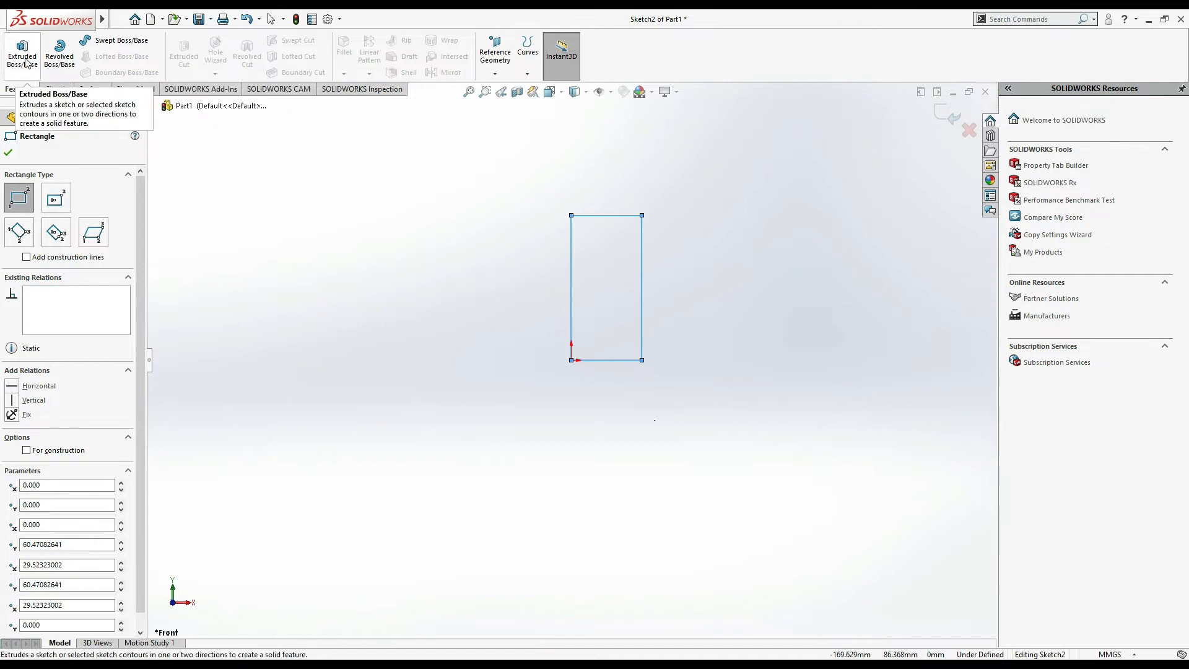
click(56, 88)
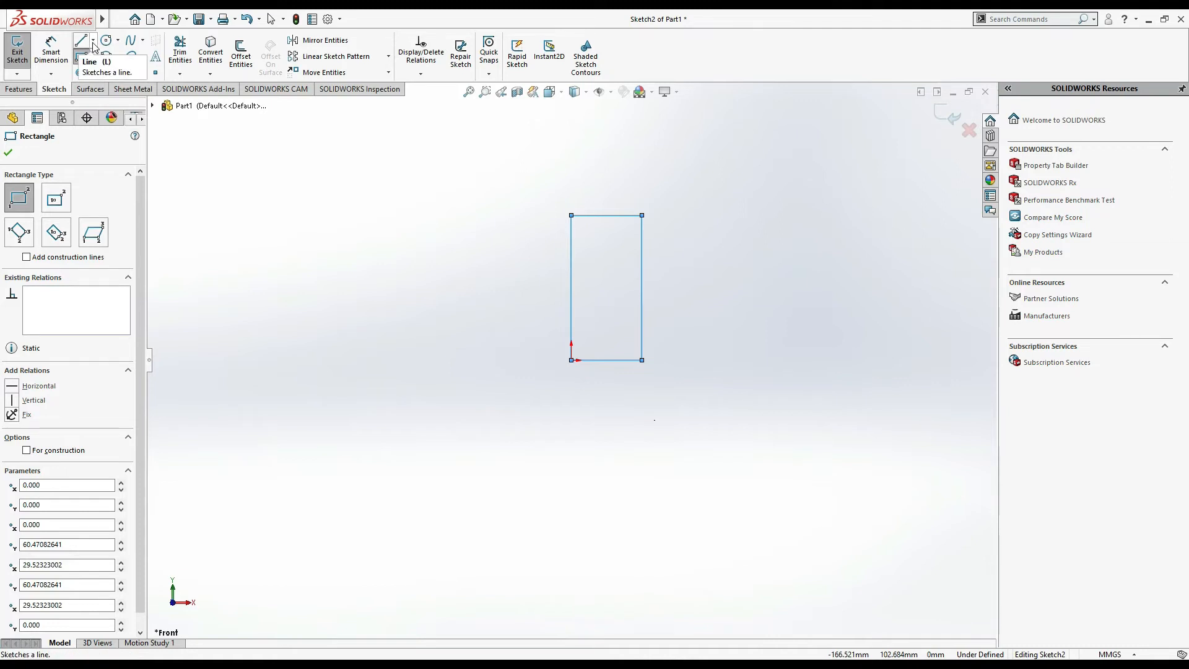
- Start the Line tool and draw a short, nearly vertical line to the left of the rectangle
click(93, 41)
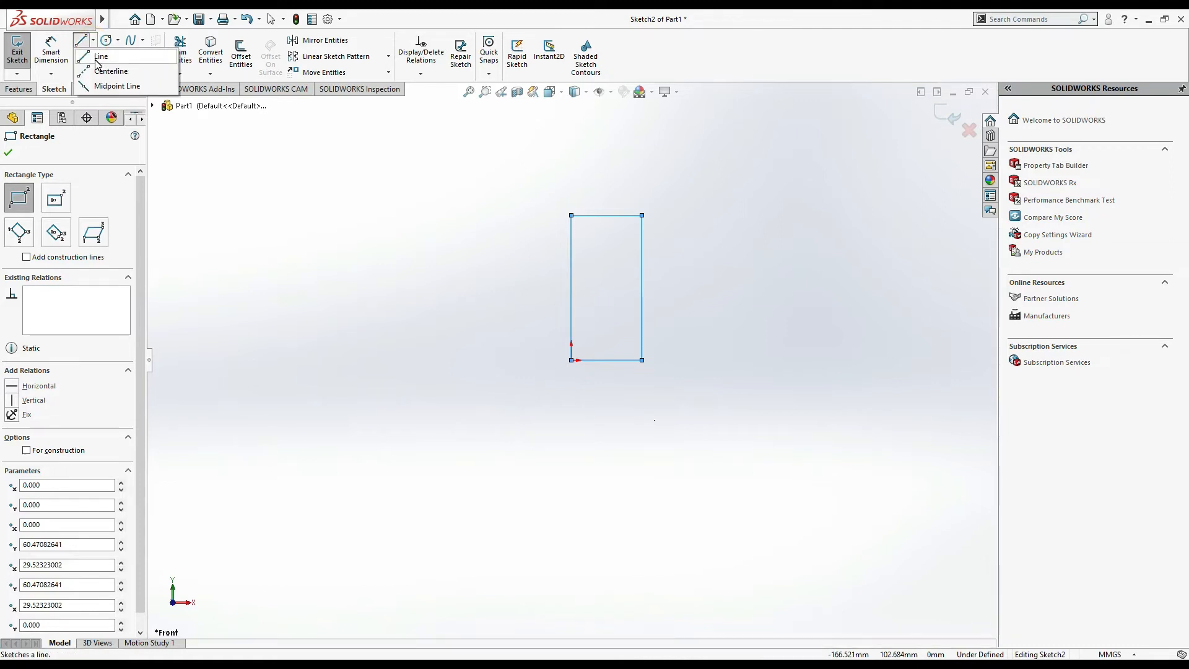
click(81, 41)
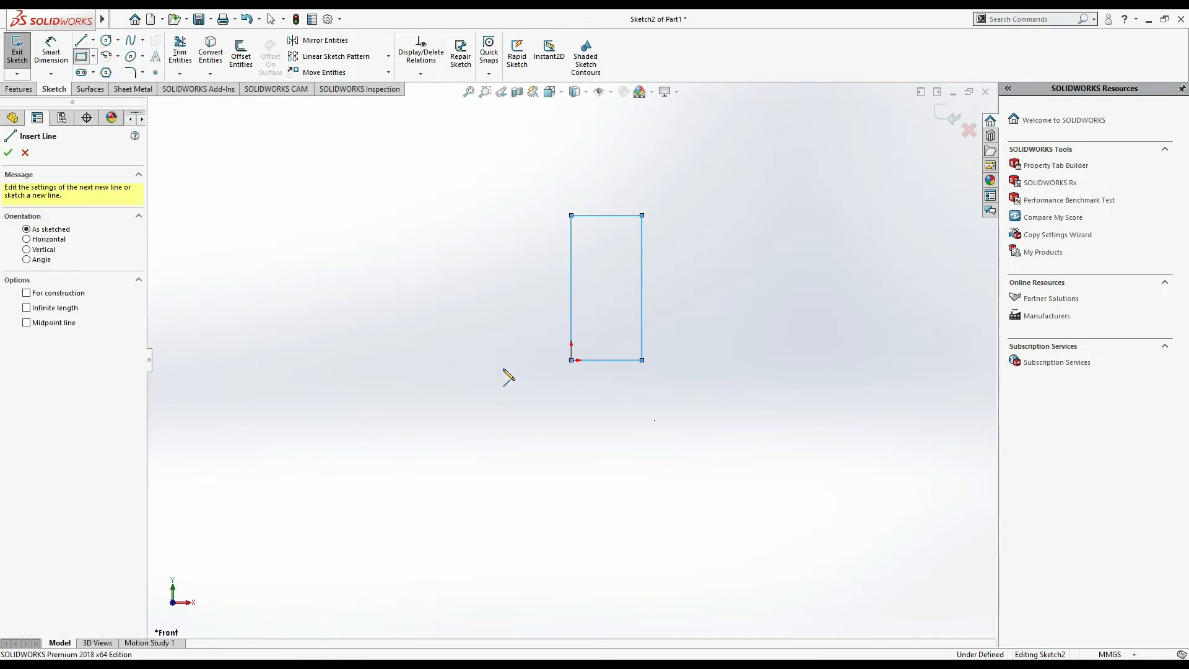
drag(459, 344, 452, 292)
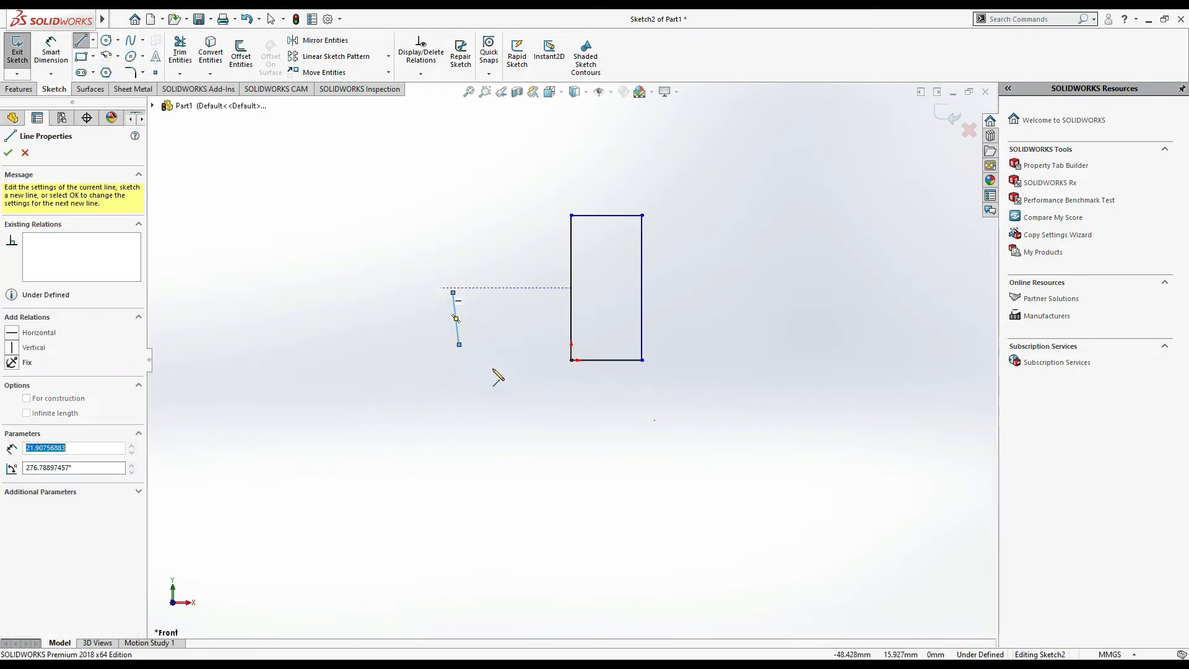
- Draw a sloped line through the rectangle's top-left corner, continuing into two tangent arcs that curl back into a hook
click(441, 231)
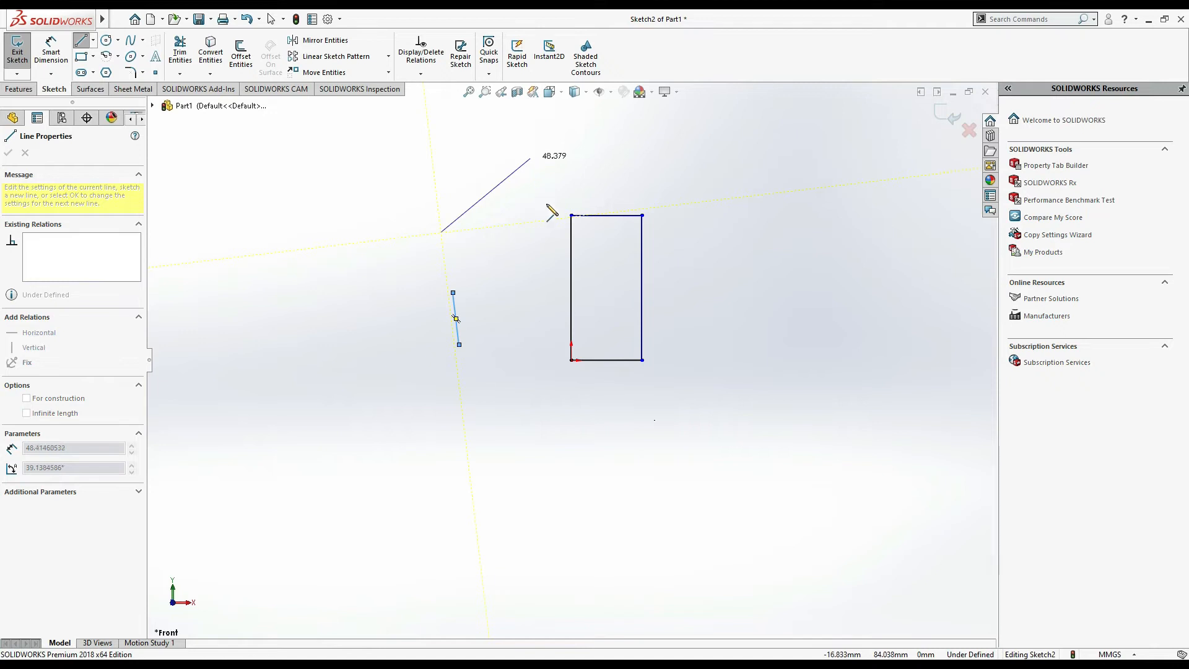
click(706, 201)
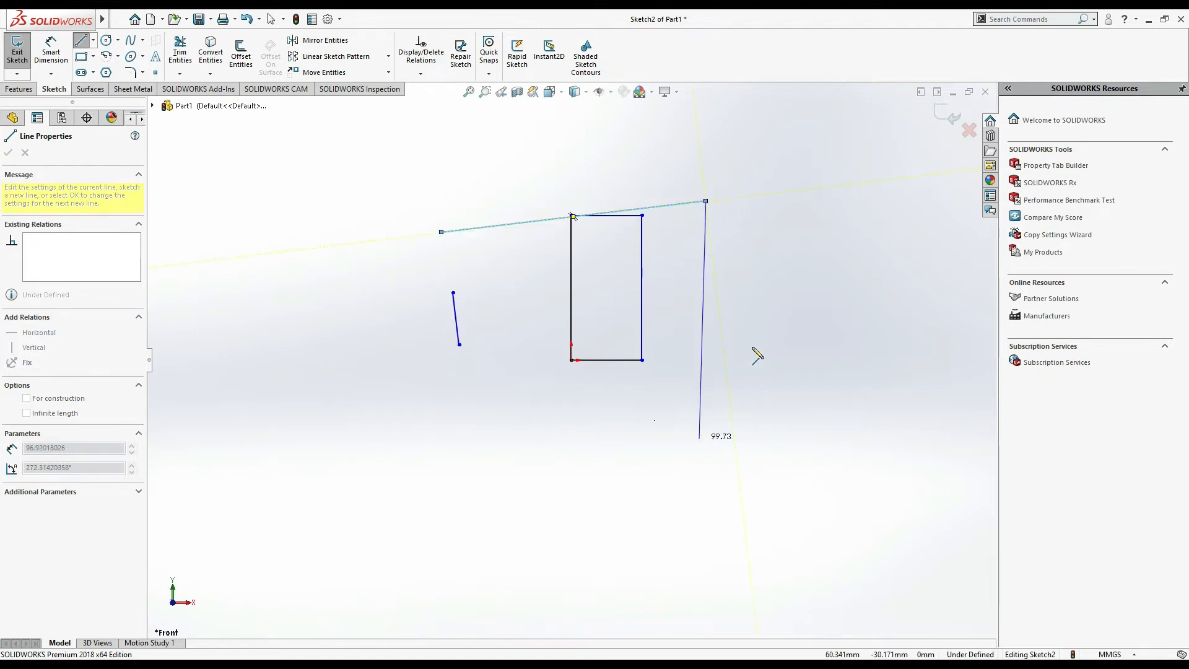
double_click(706, 201)
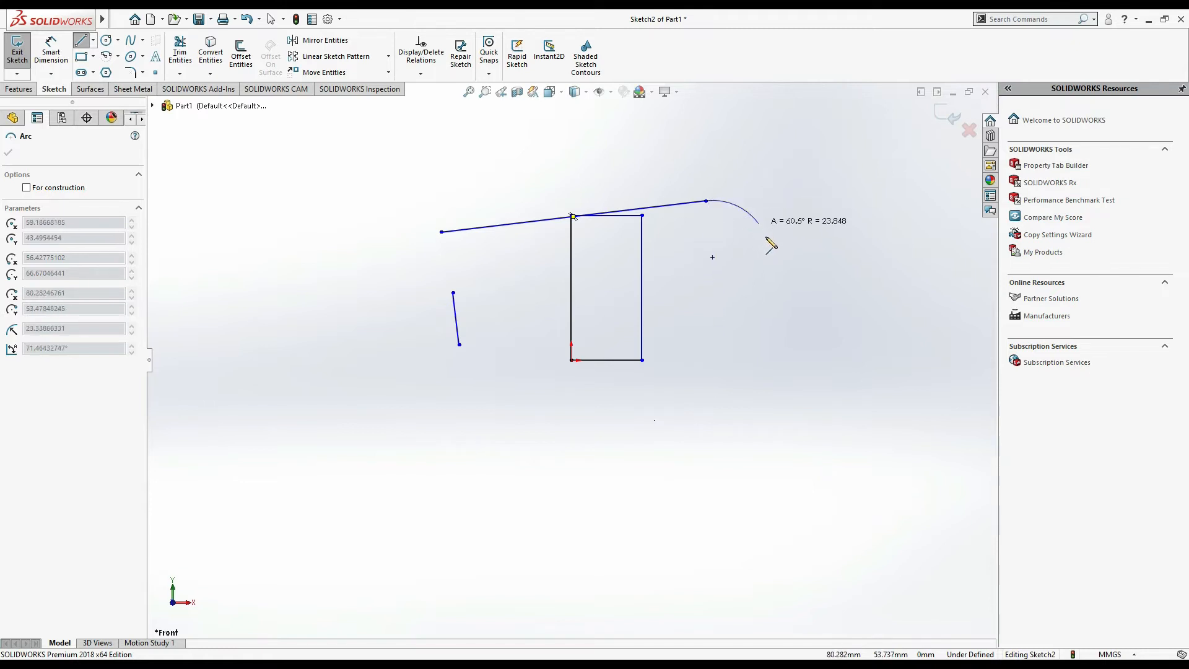
click(751, 318)
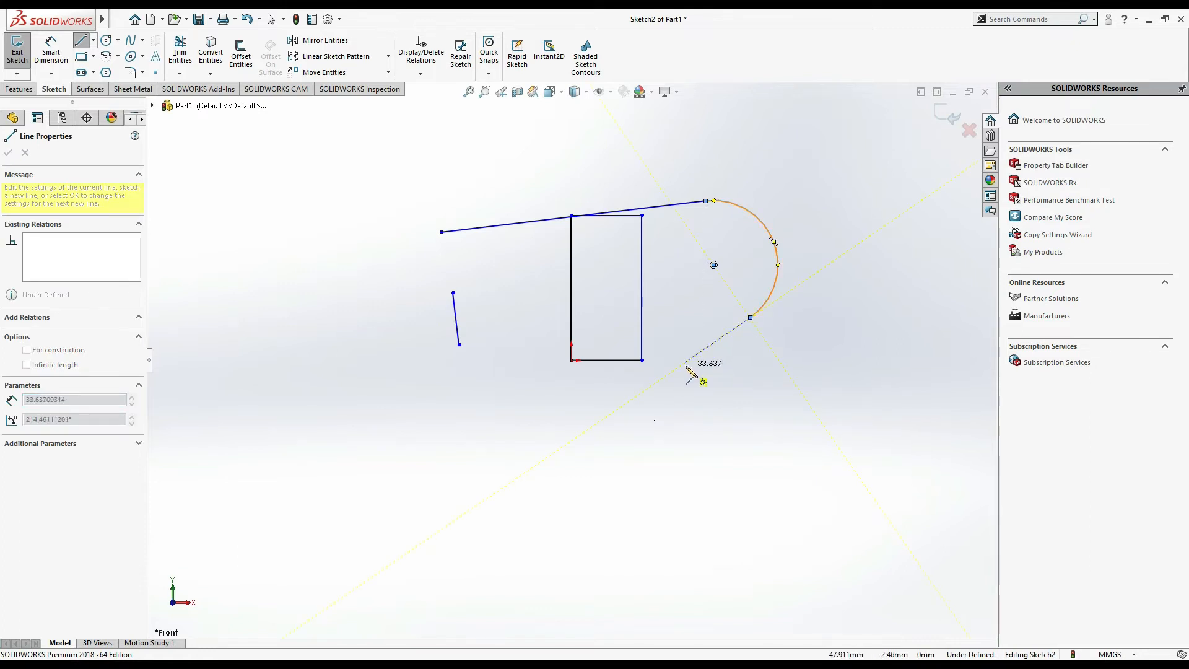
click(751, 319)
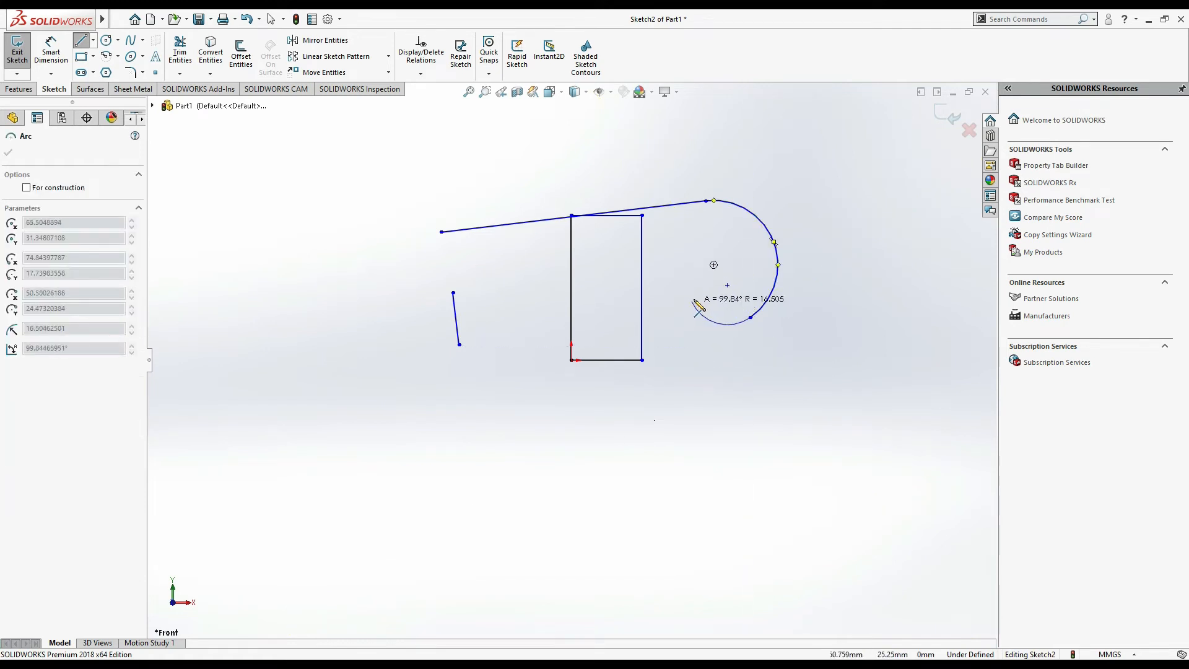
click(708, 295)
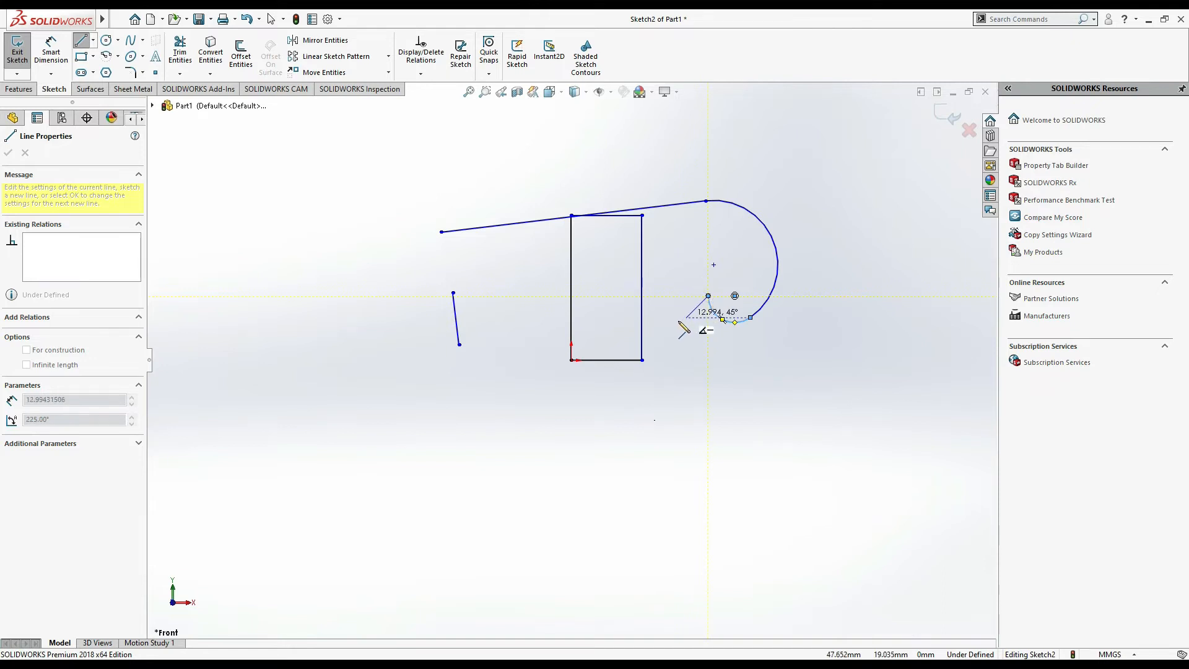
key(Escape)
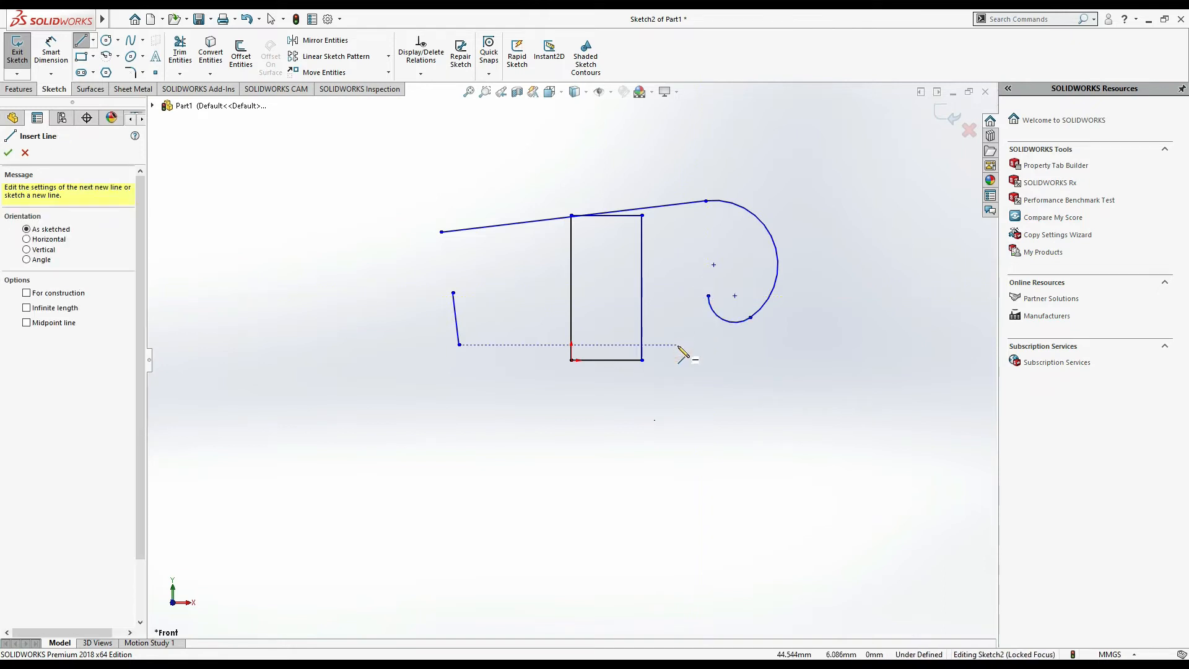
- Draw a line from the sloped line's left endpoint down into the rectangle's interior and end the chain
click(442, 232)
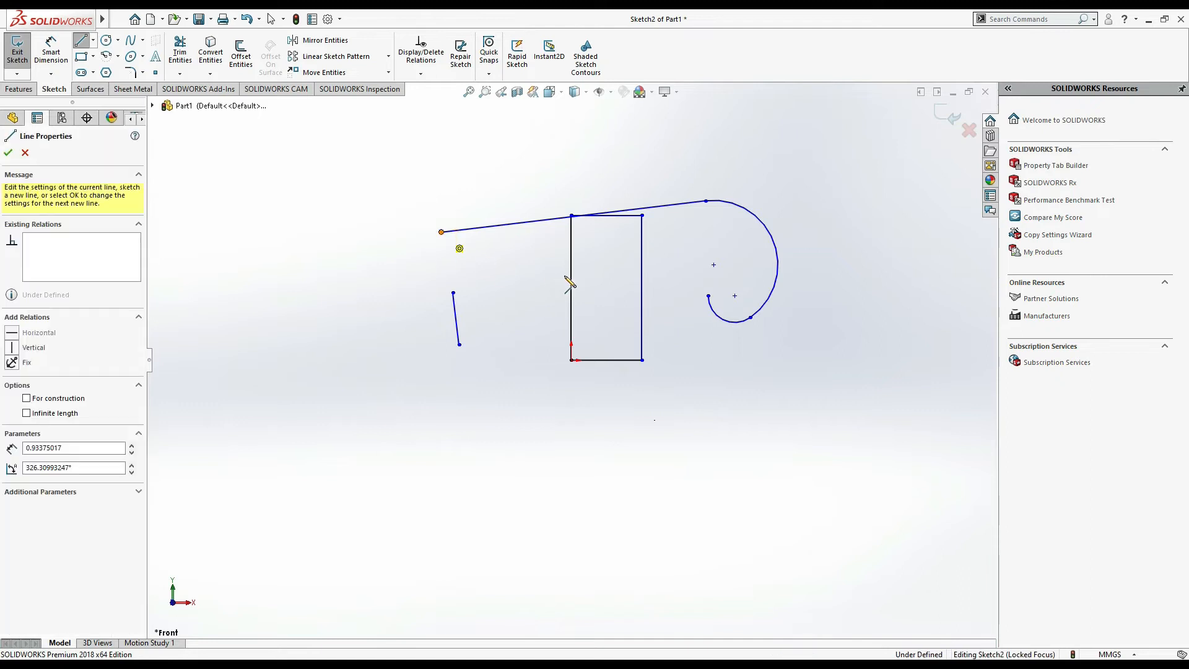
click(610, 275)
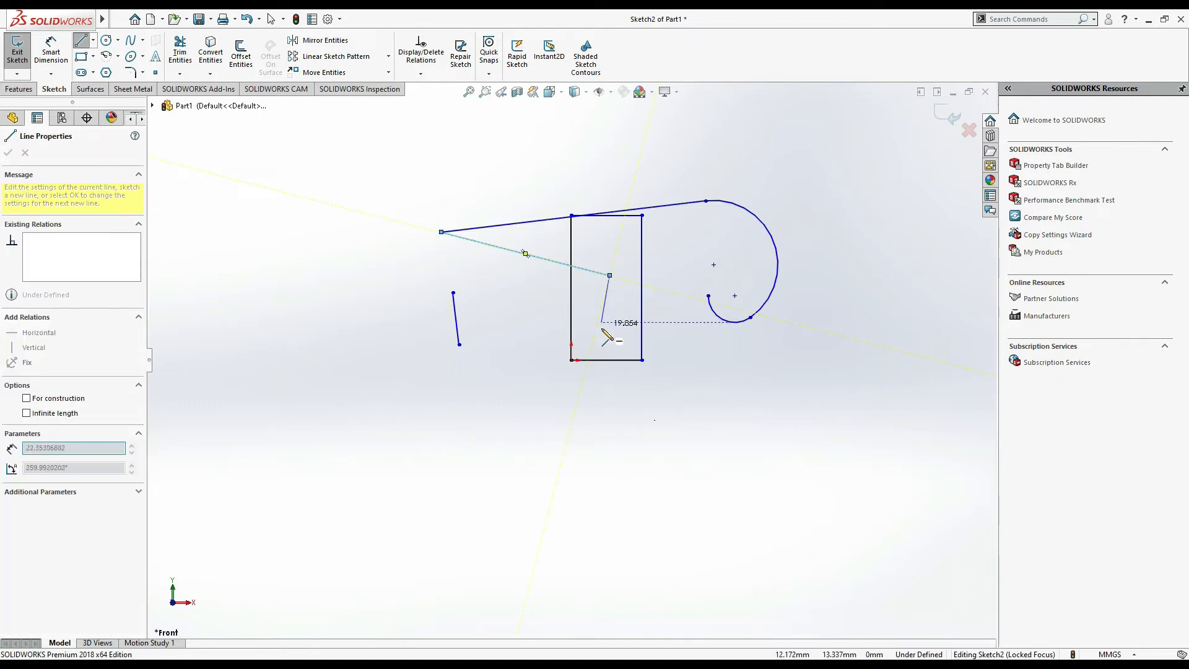
right_click(618, 329)
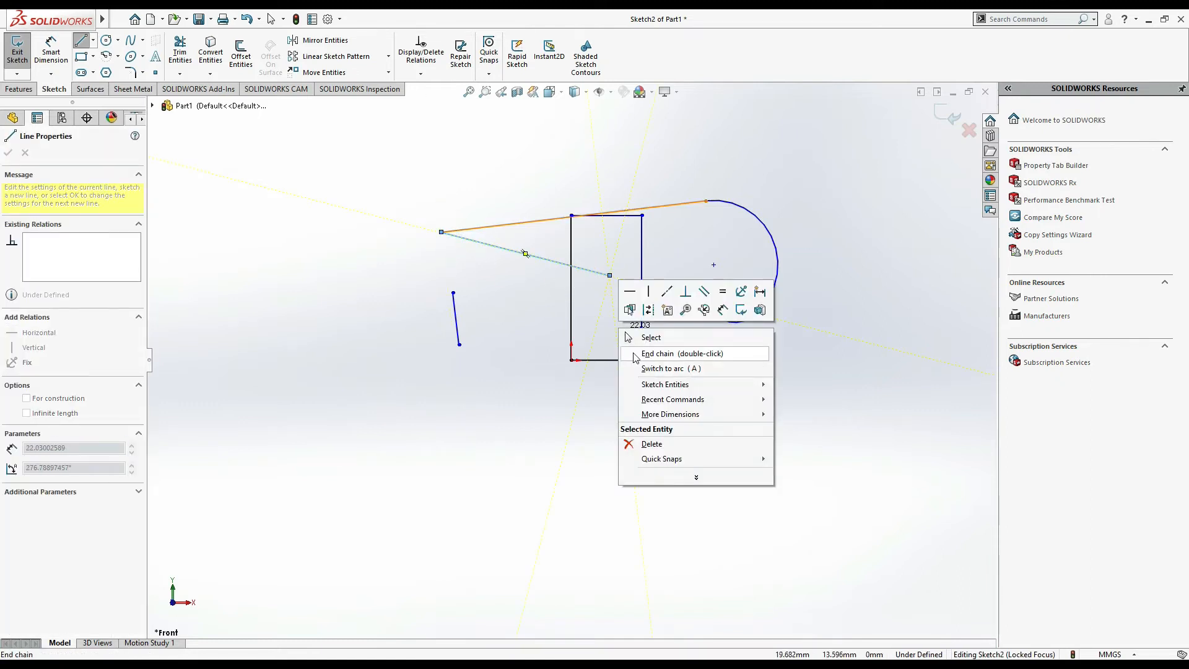
click(657, 354)
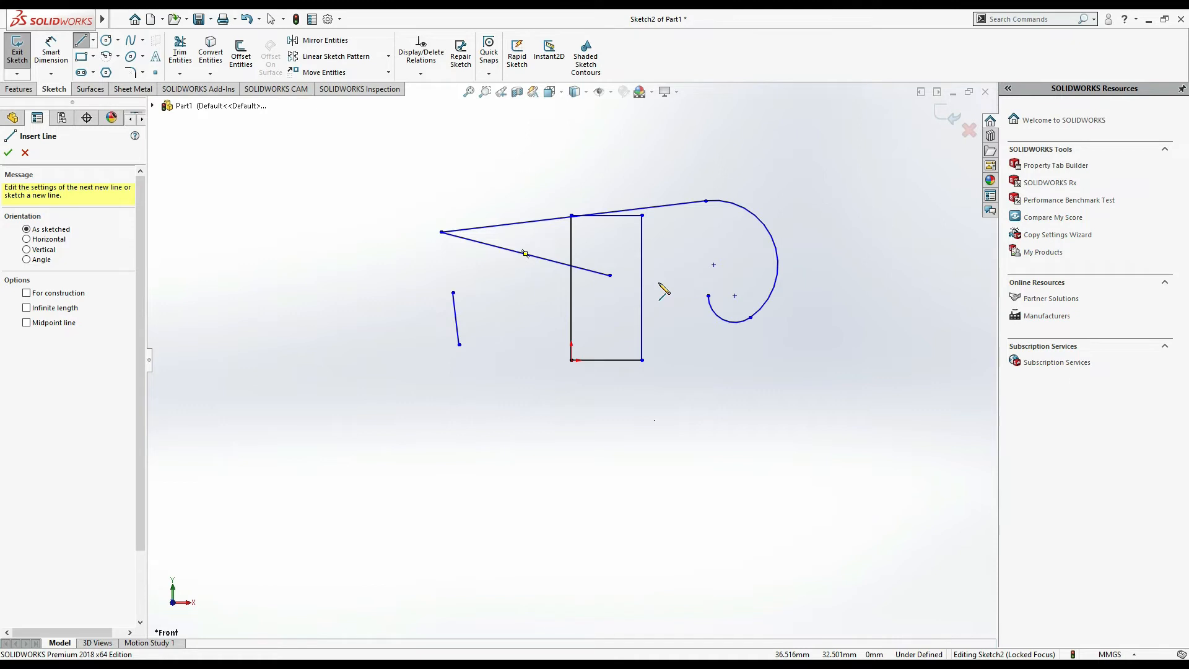
- Draw a line from that interior point down to below the rectangle and exit the line command
click(610, 276)
click(591, 404)
right_click(648, 384)
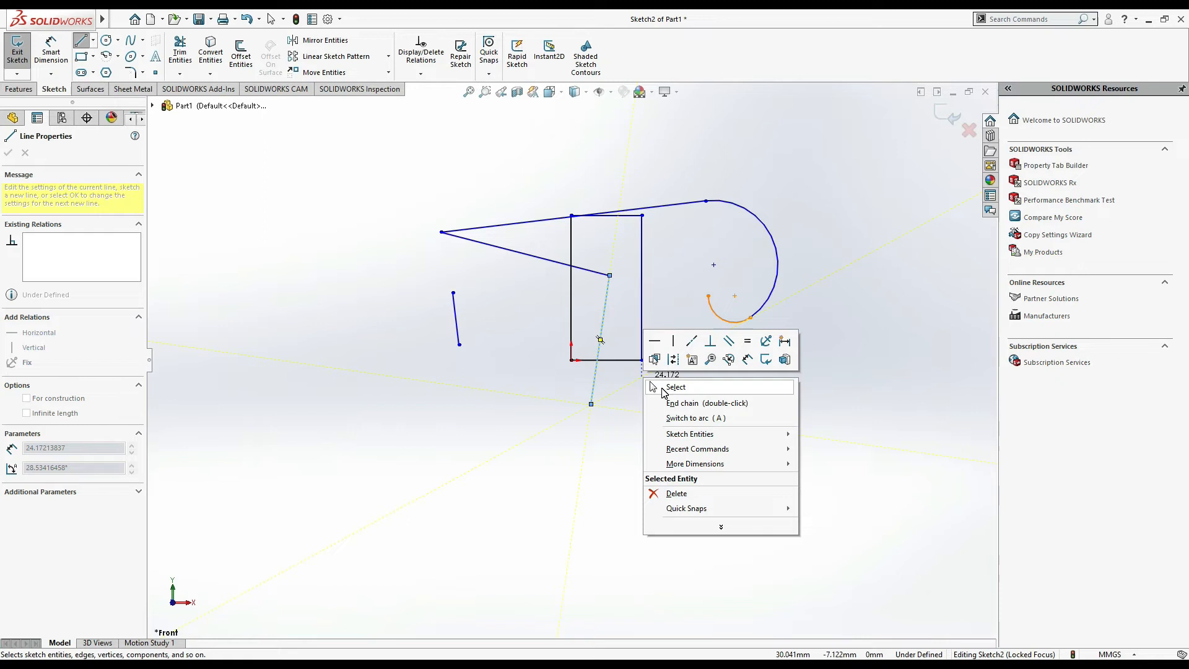
click(662, 389)
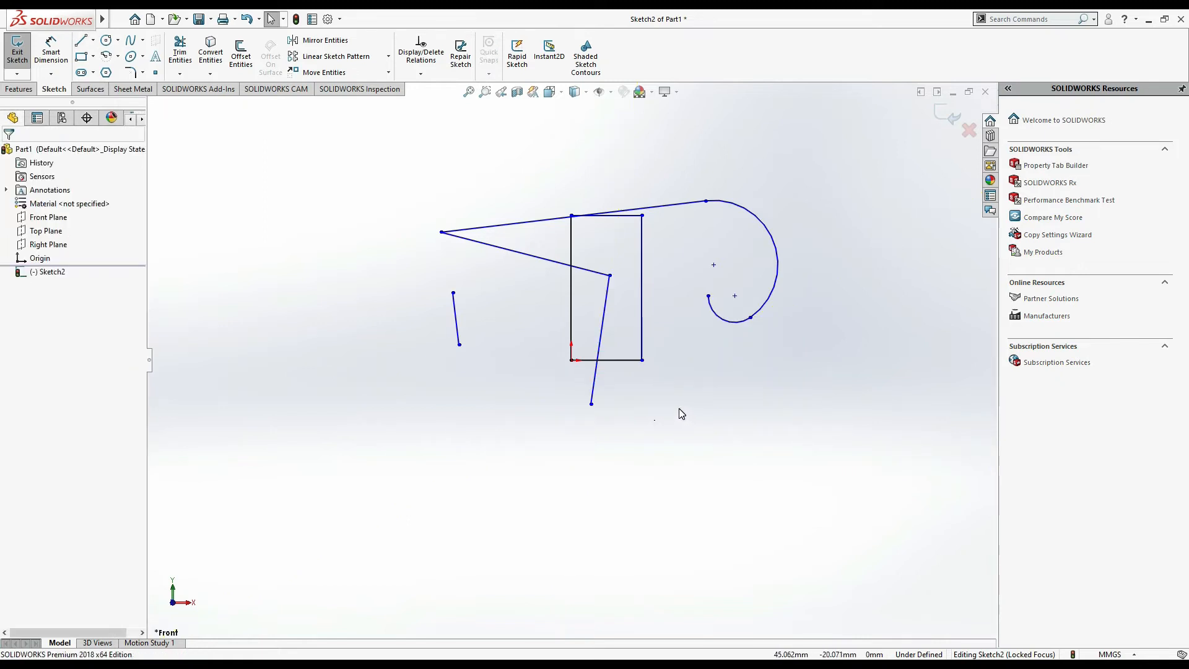
- Connect the lower endpoint to the hook arc's inner end with a straight line
click(81, 40)
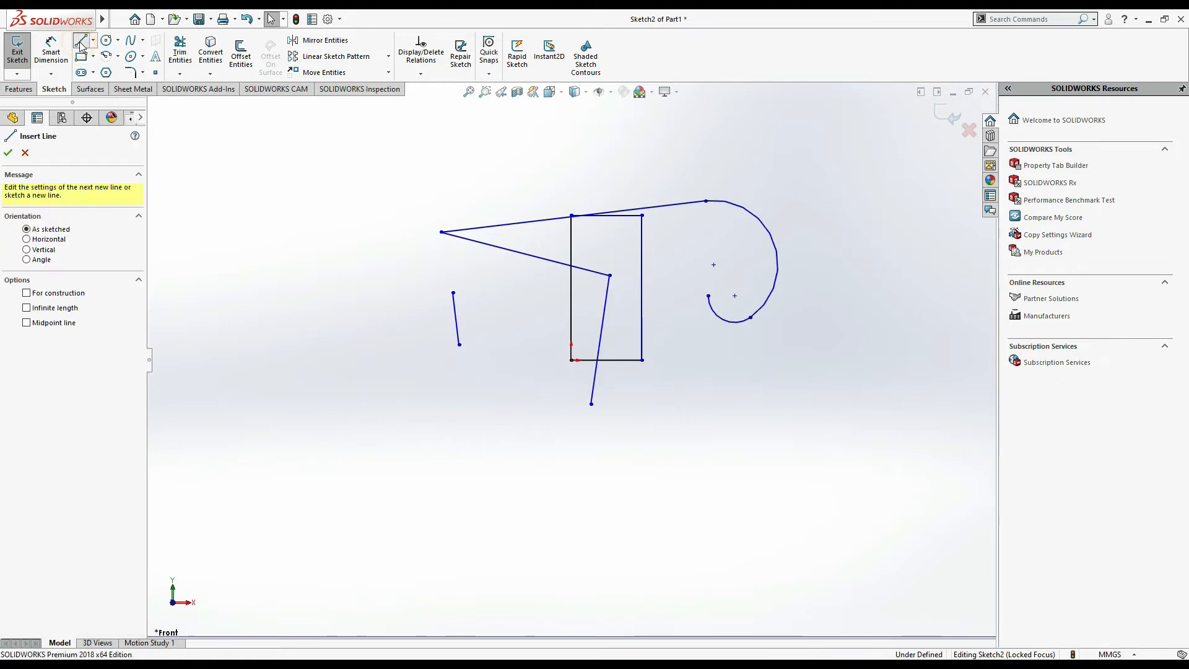
click(591, 404)
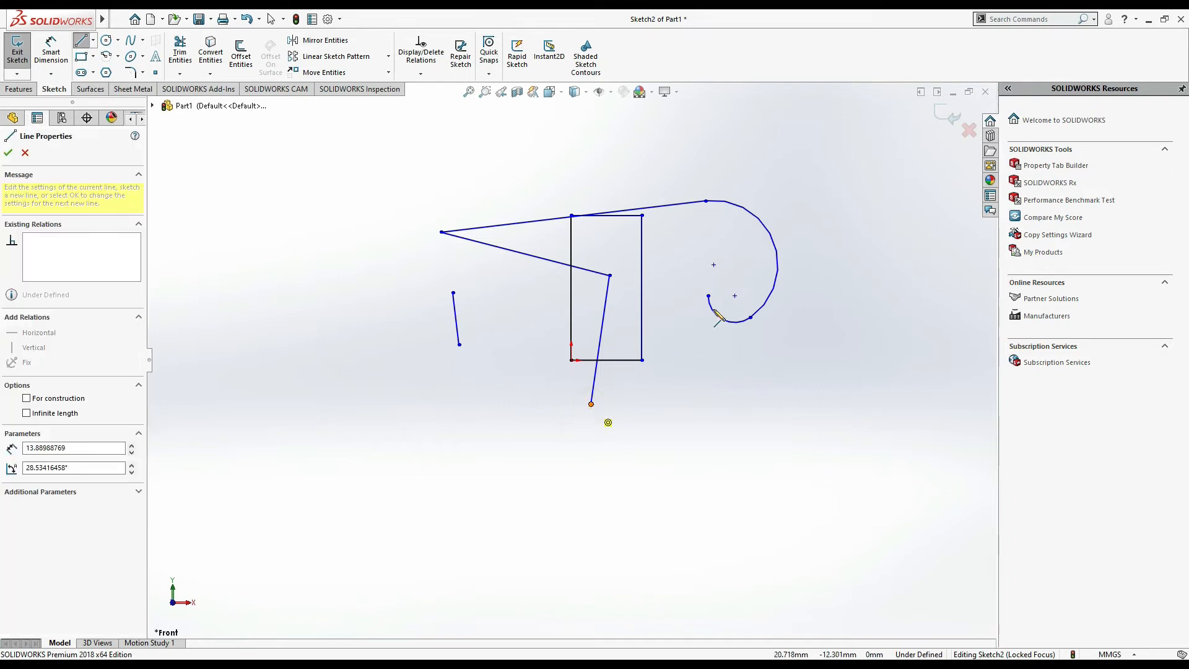
click(708, 296)
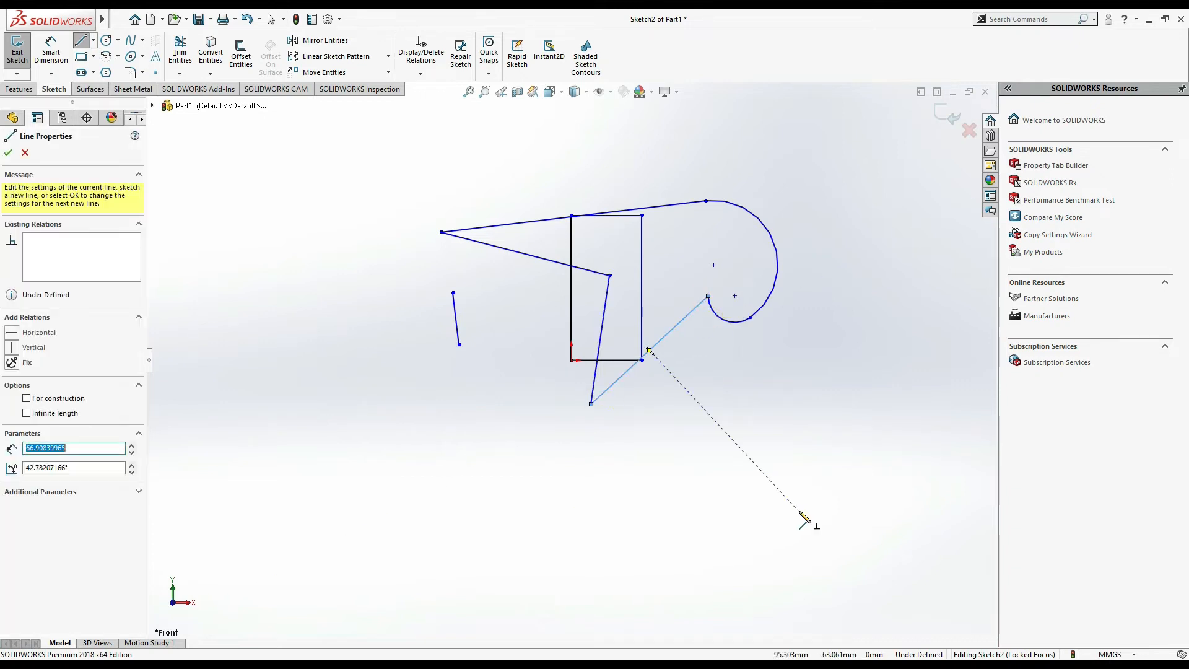
key(Escape)
key(Escape)
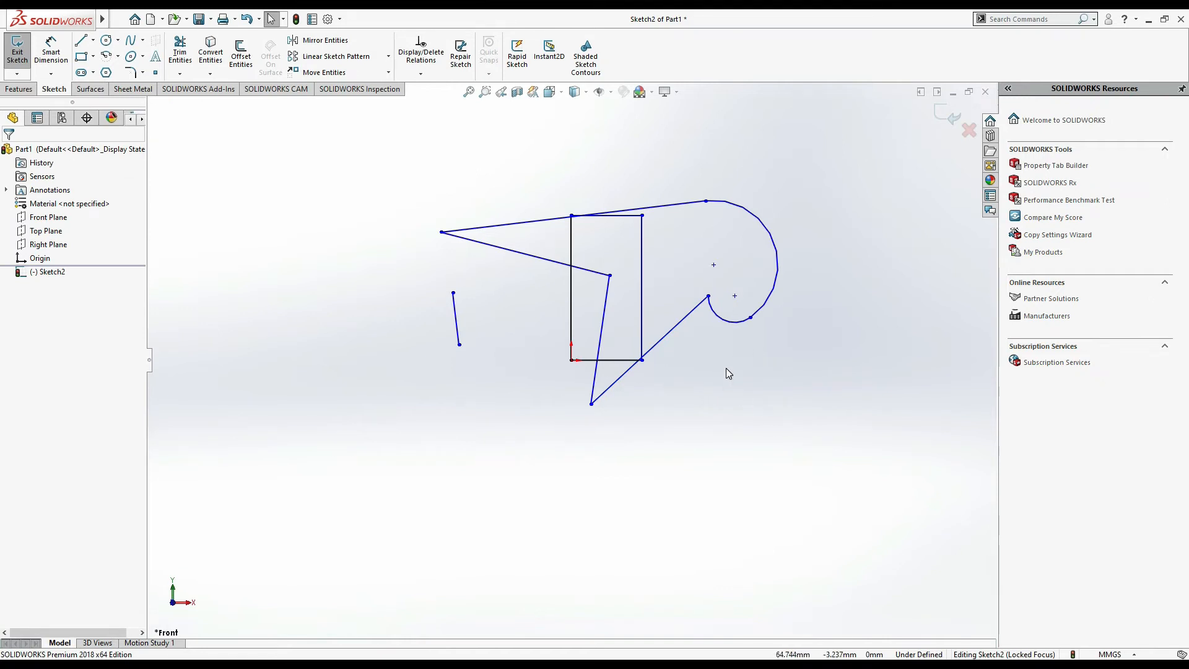
click(93, 40)
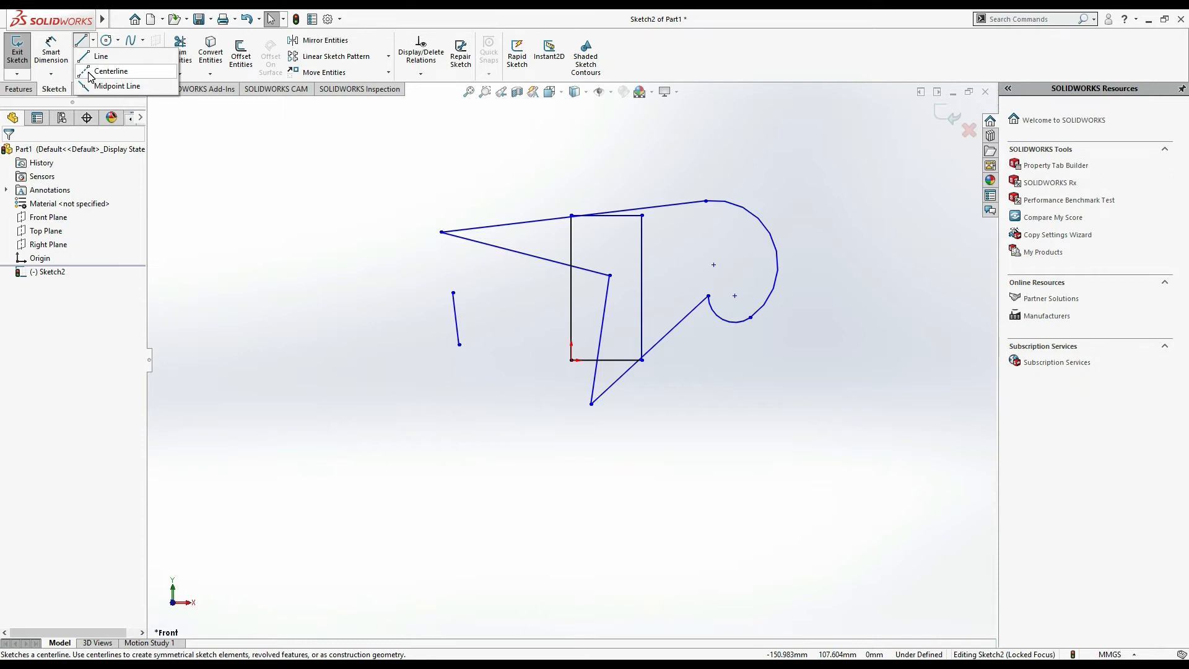
click(91, 72)
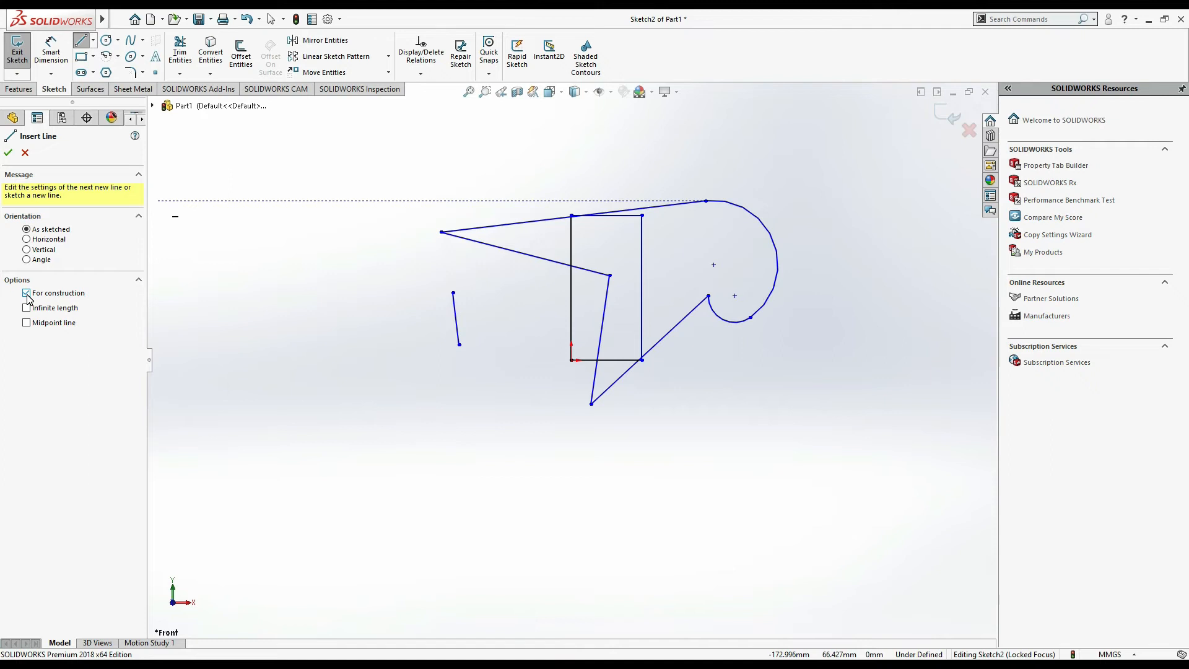
key(Escape)
- Draw a separate sloped line below and left of the rectangle
click(93, 41)
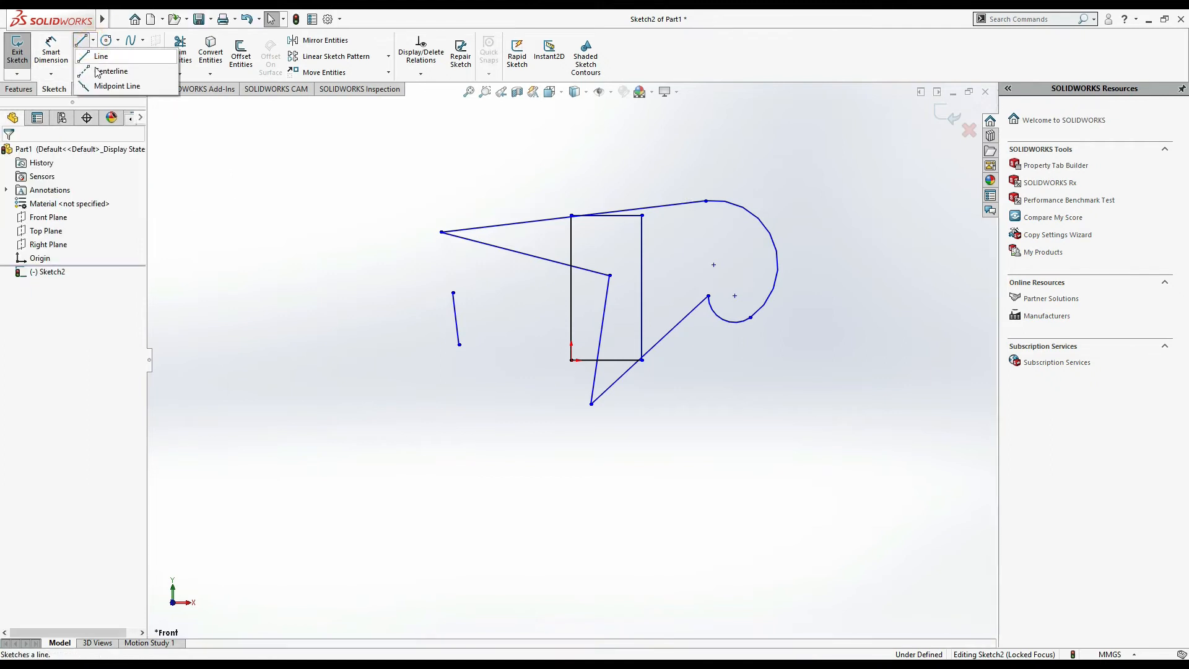
click(104, 57)
click(367, 379)
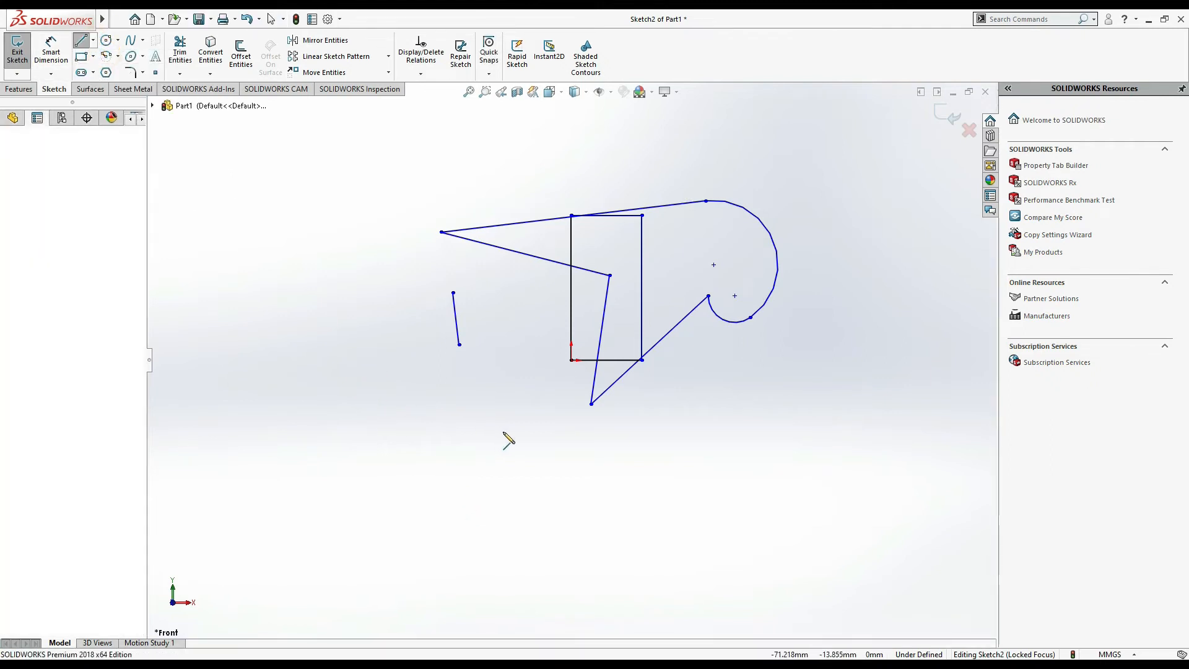
click(538, 428)
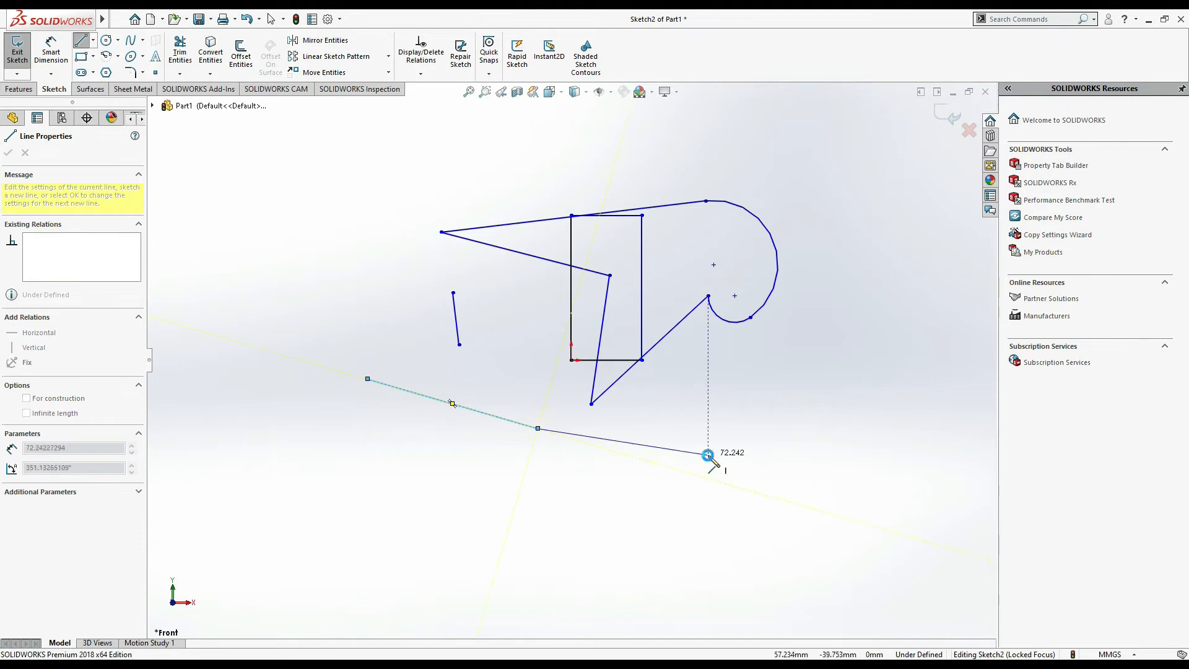
key(Escape)
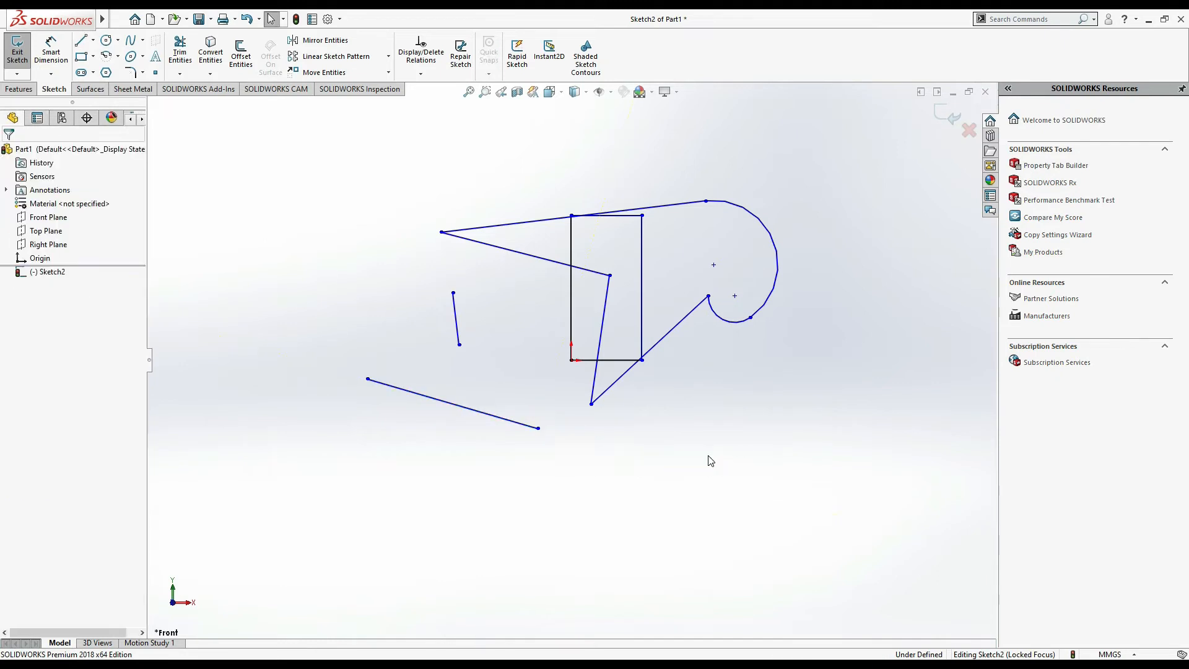
- Draw two centerlines from that line's right end, finishing with a construction tangent arc toward the rectangle
click(81, 41)
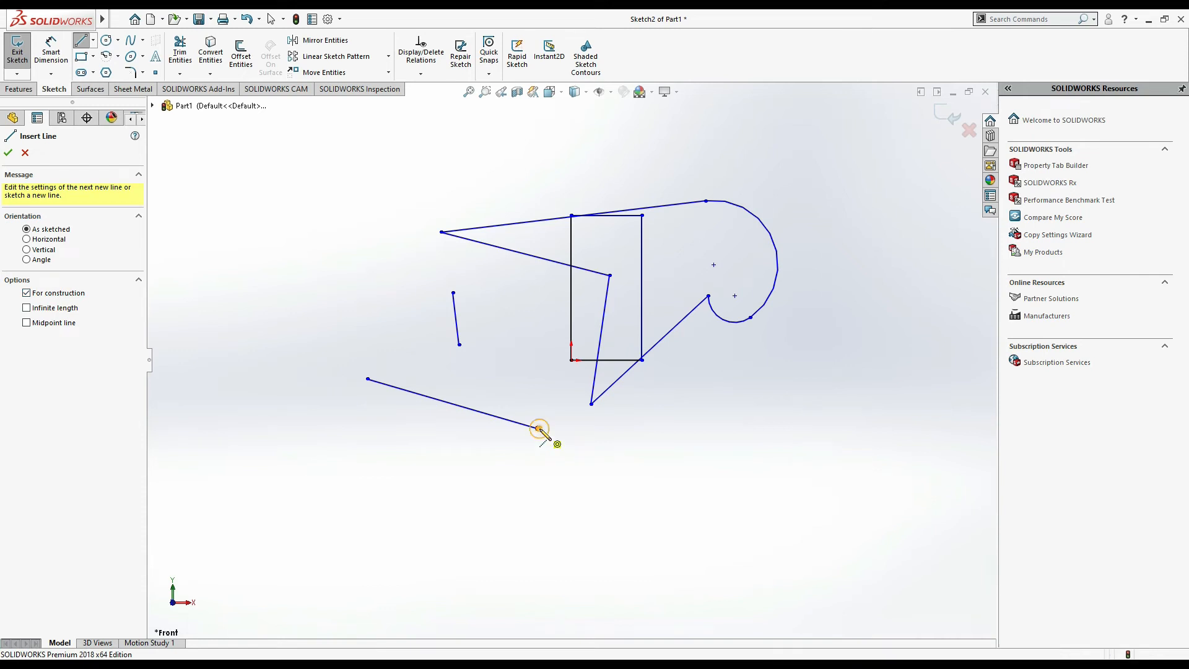
click(538, 428)
click(477, 280)
click(539, 335)
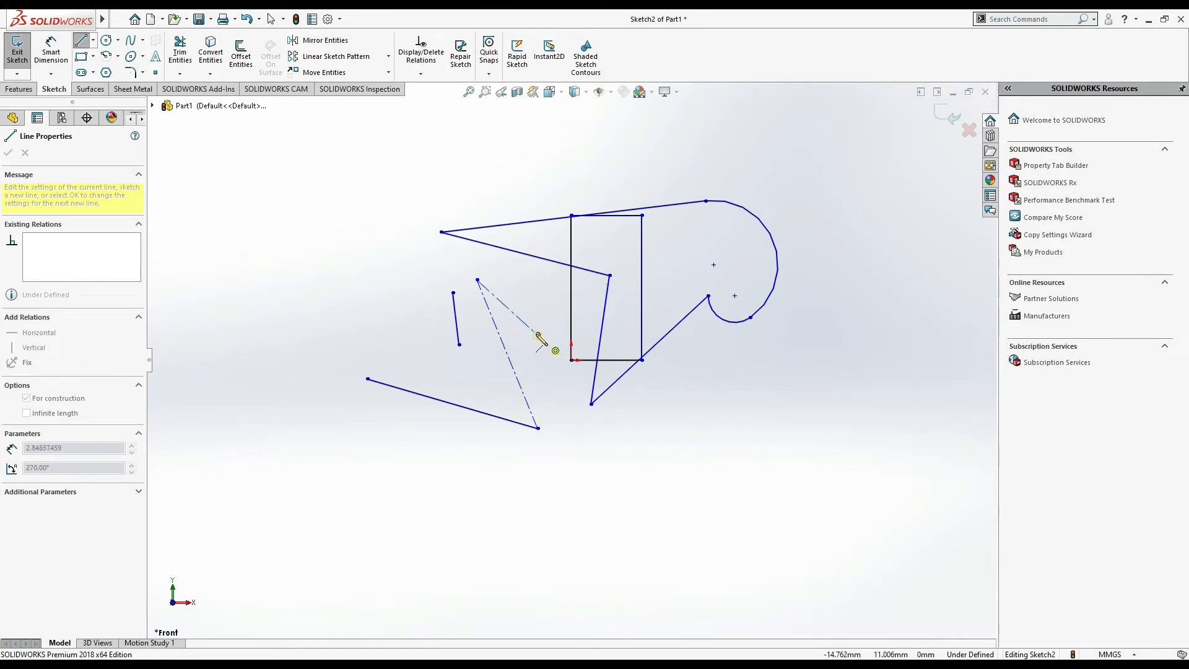
click(627, 296)
key(Escape)
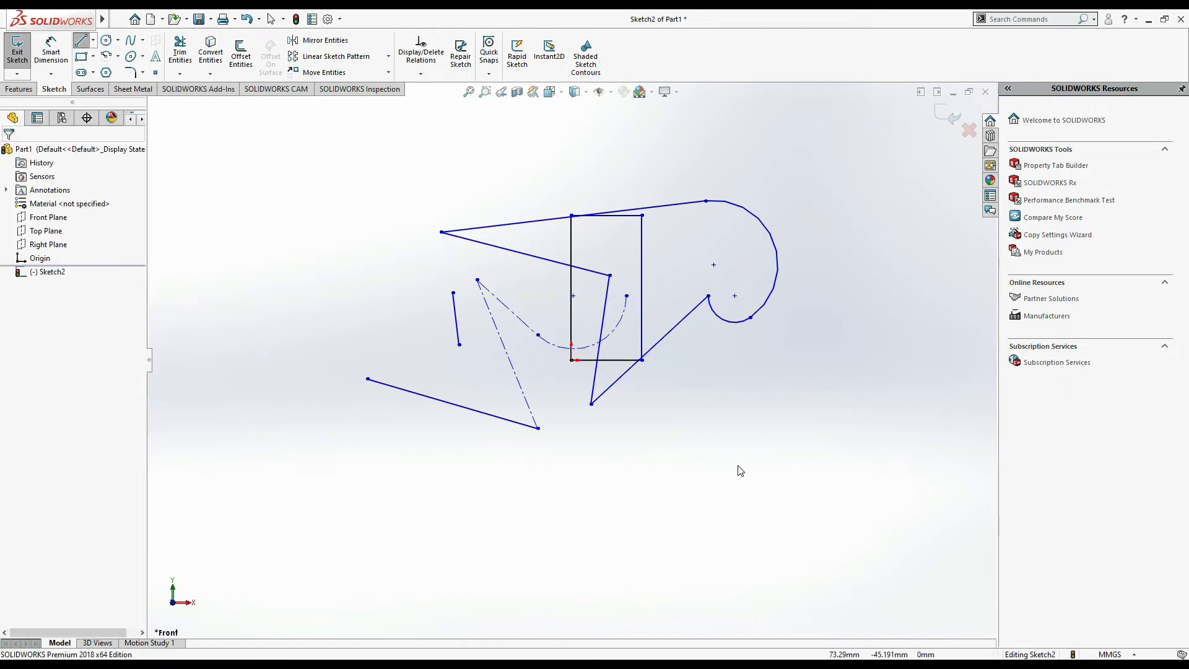
- Use the Midpoint Line tool to draw a long sloped line centred above the sketch
click(93, 39)
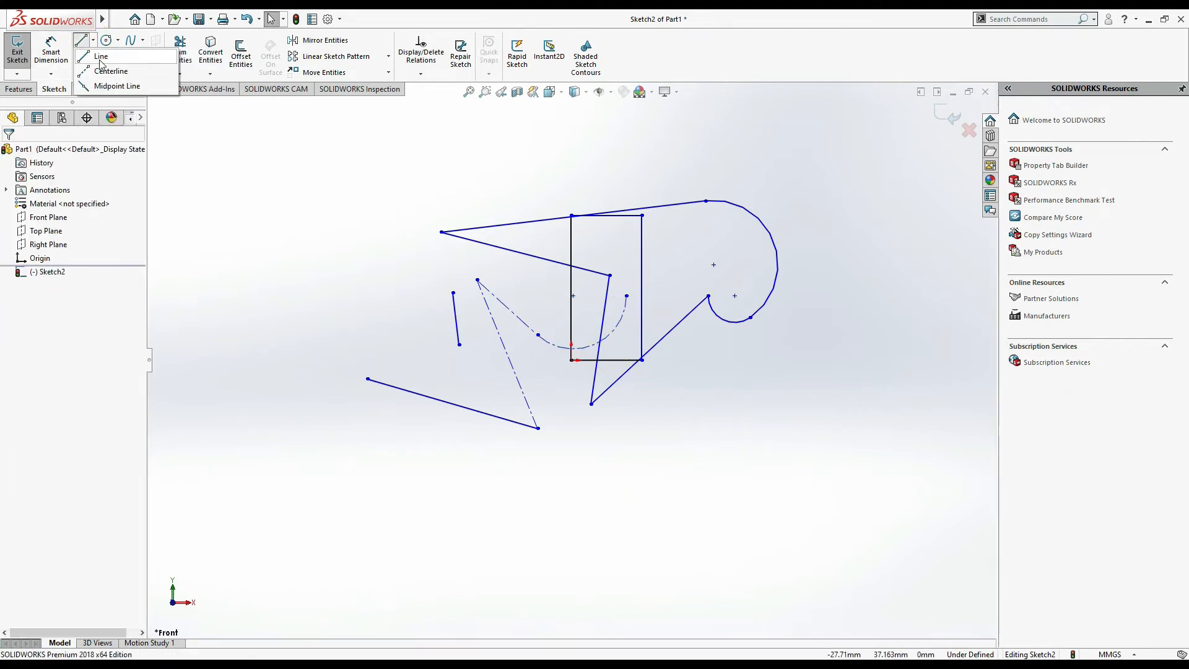
click(111, 88)
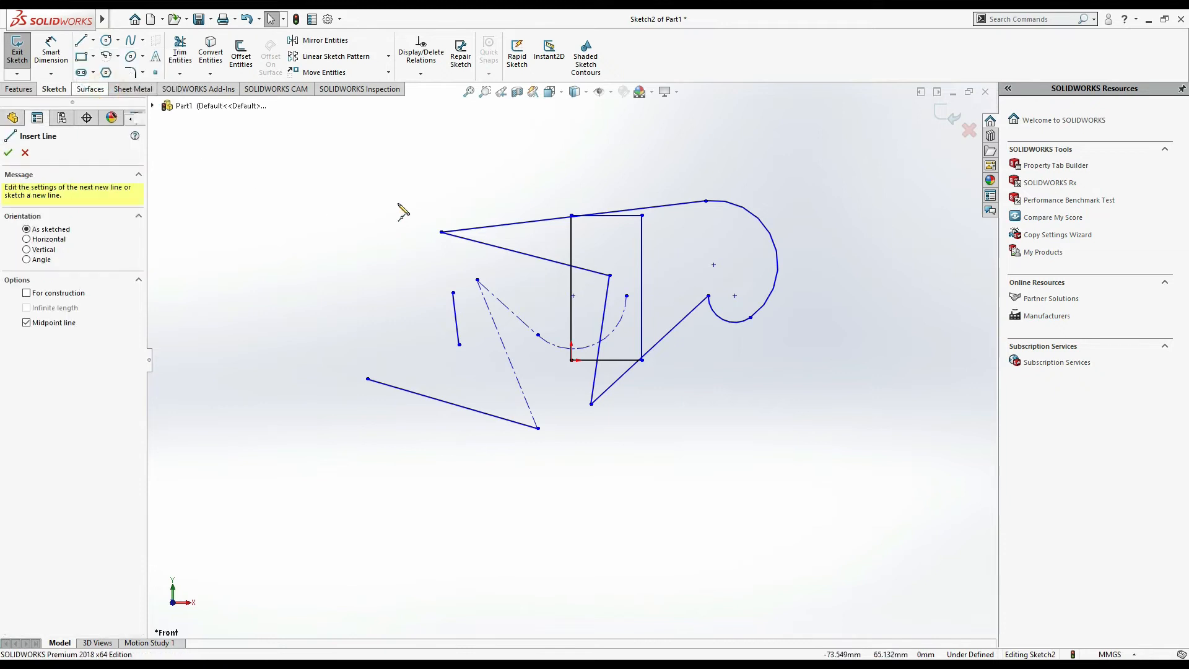
click(398, 199)
click(566, 165)
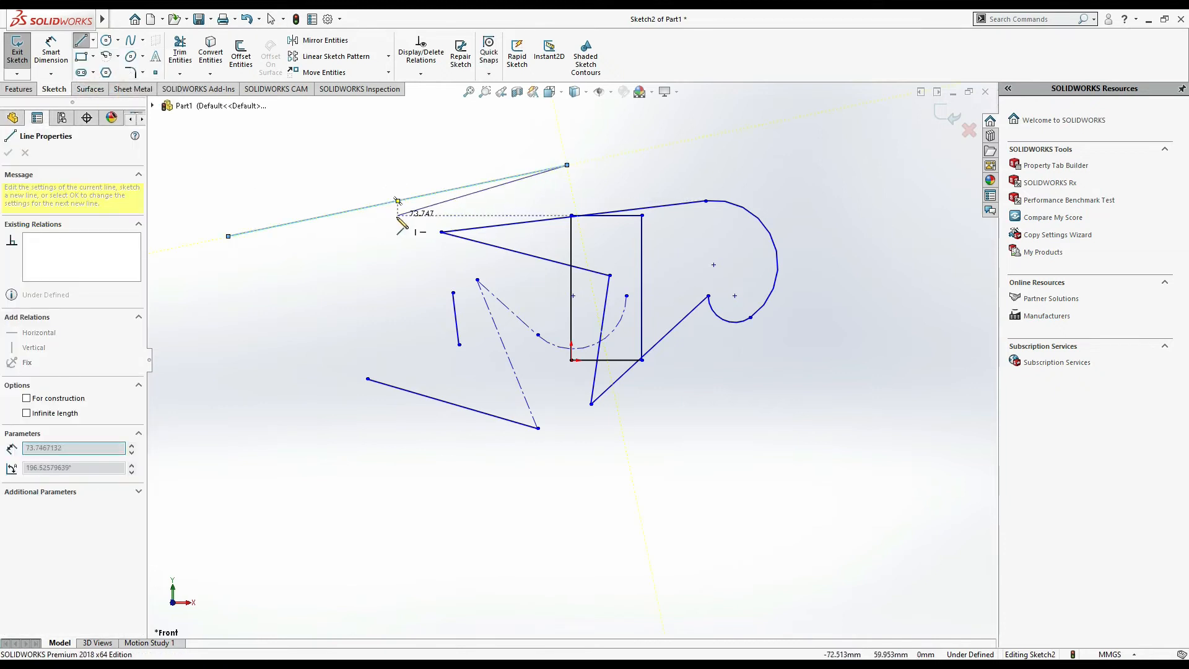
double_click(620, 177)
key(Escape)
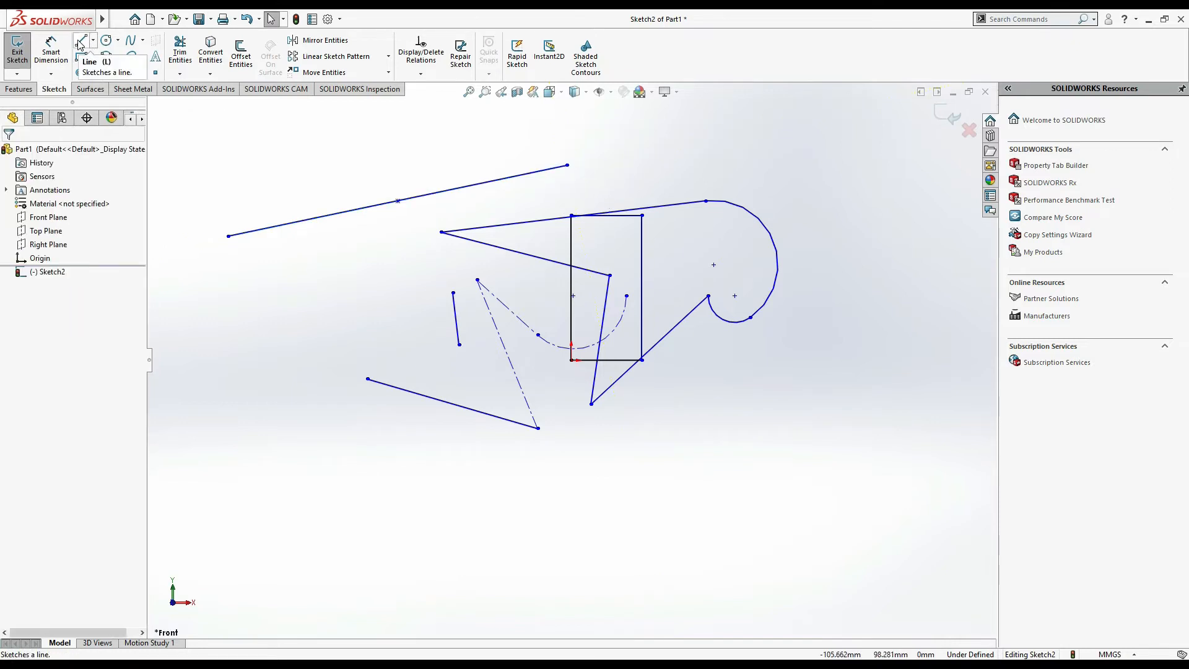
- Draw another sloped line by dragging, to the left of the sketch
click(81, 40)
drag(230, 313, 406, 280)
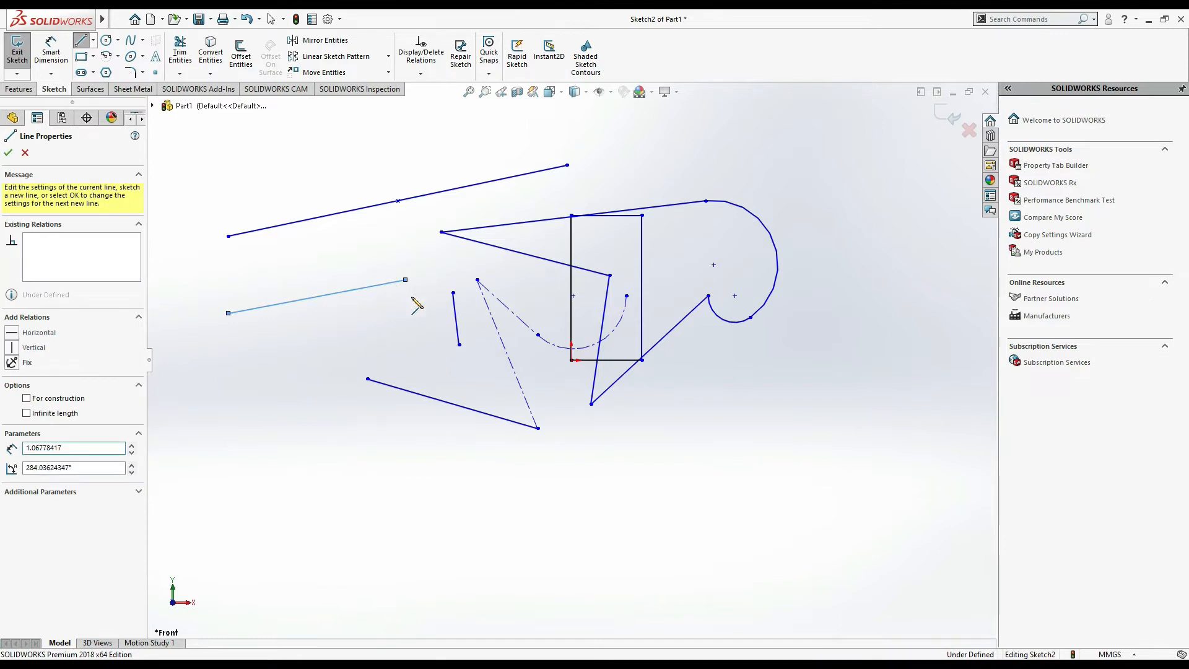
key(Escape)
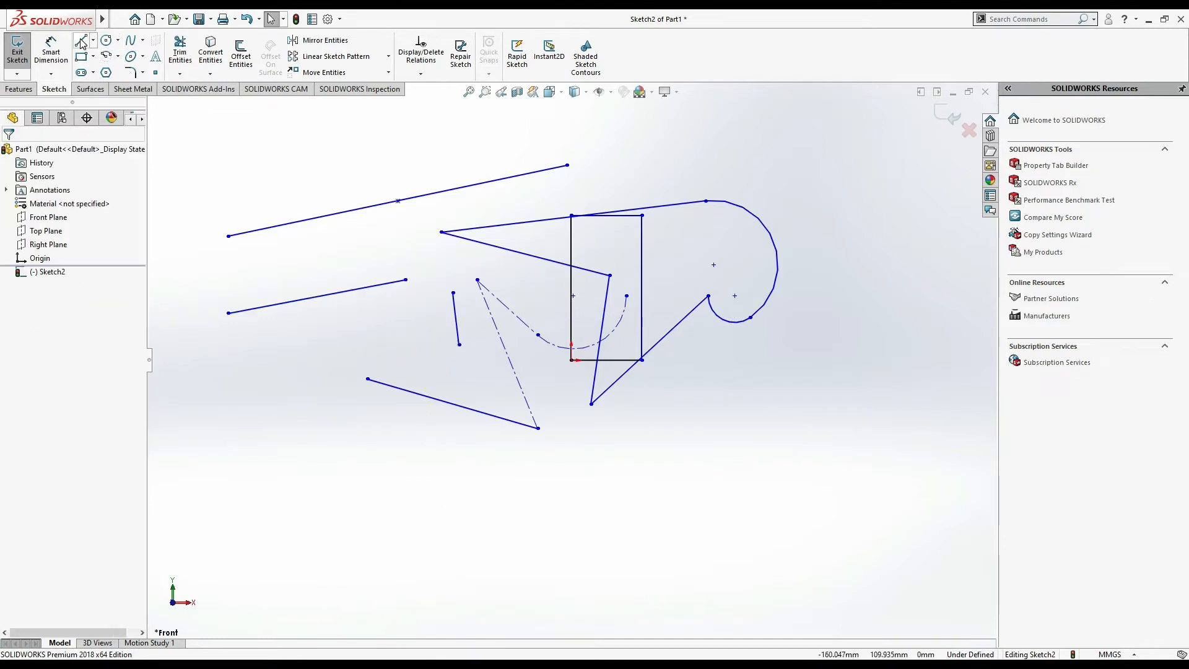
- Use the Midpoint Line tool to draw a short sloped line above and right of the rectangle
click(93, 40)
click(114, 93)
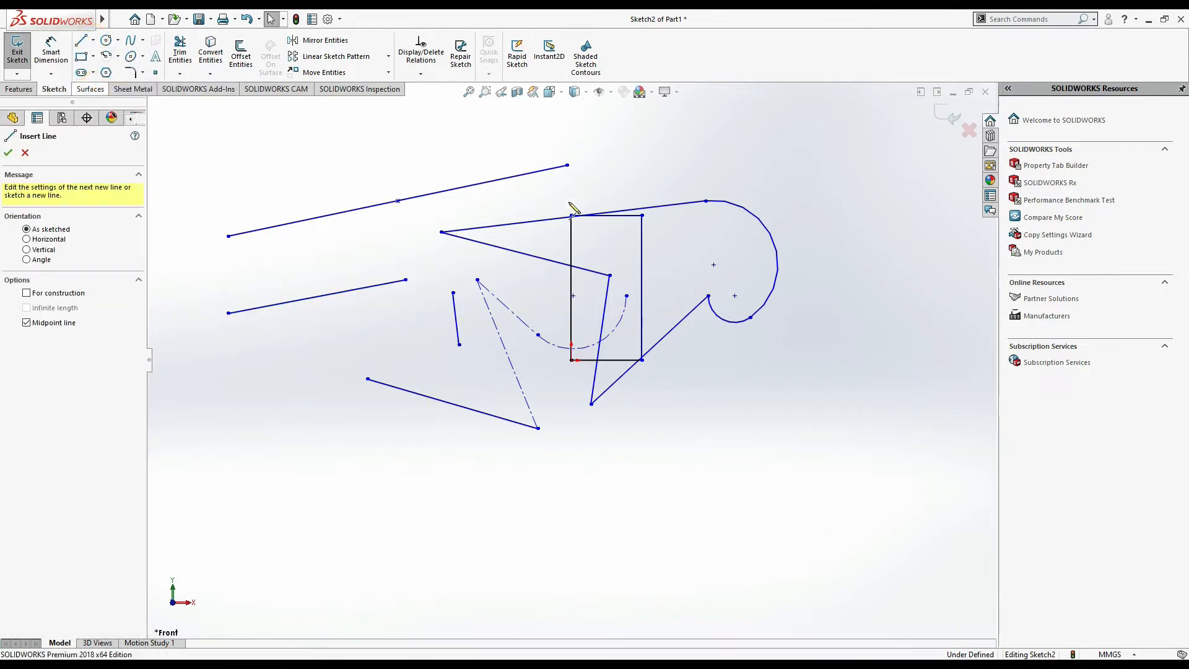
click(677, 165)
click(741, 150)
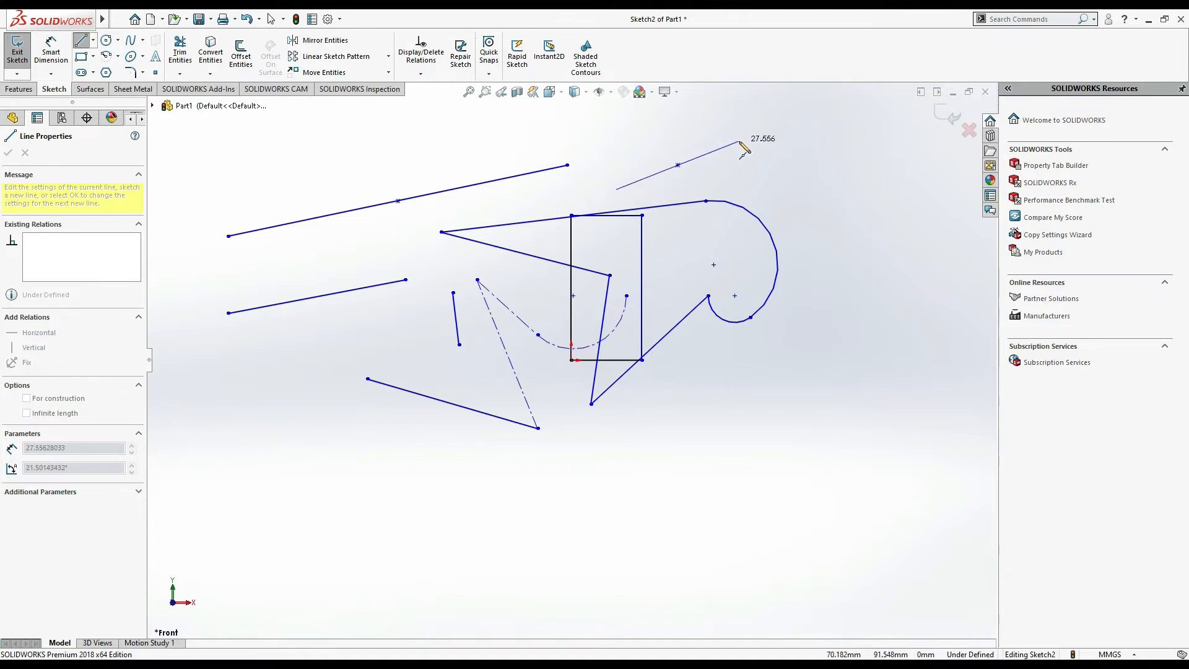
click(740, 142)
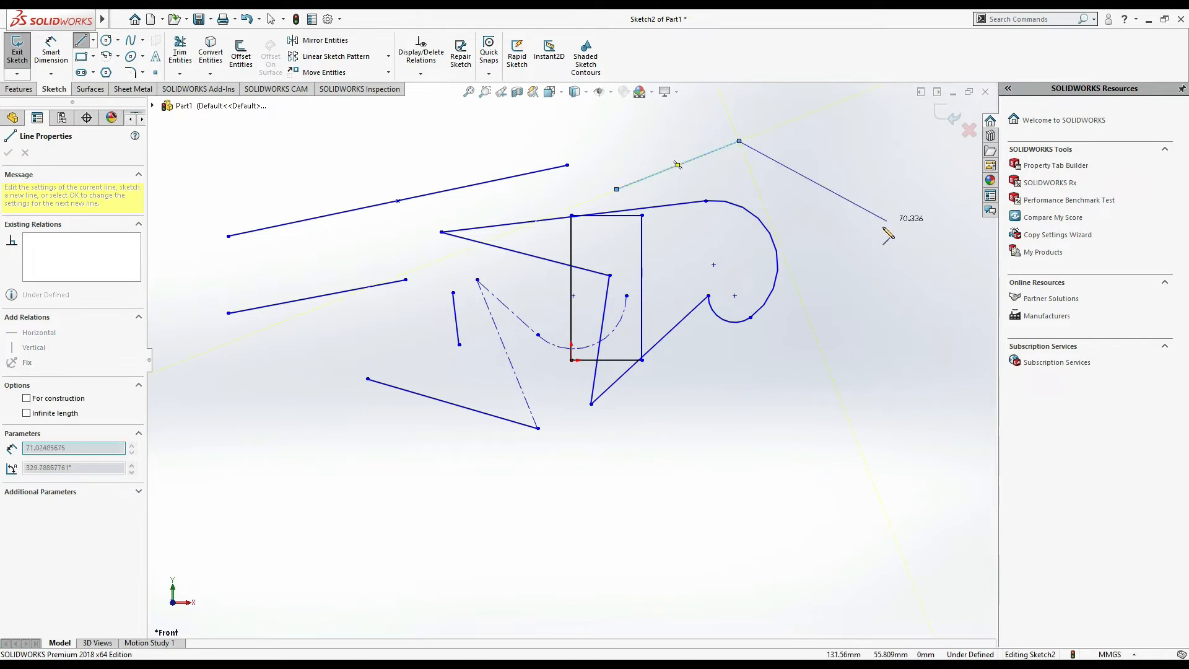
key(Escape)
key(Escape)
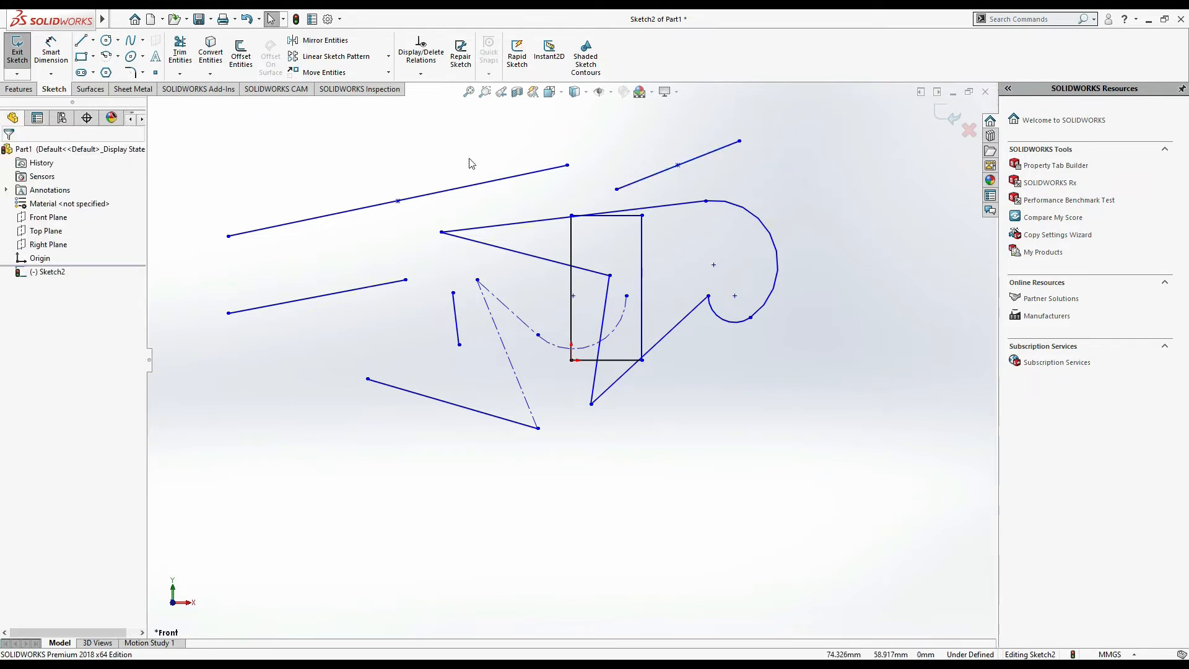
- Draw a circle of radius about 40 mm centred left of the lower sloped lines
click(120, 40)
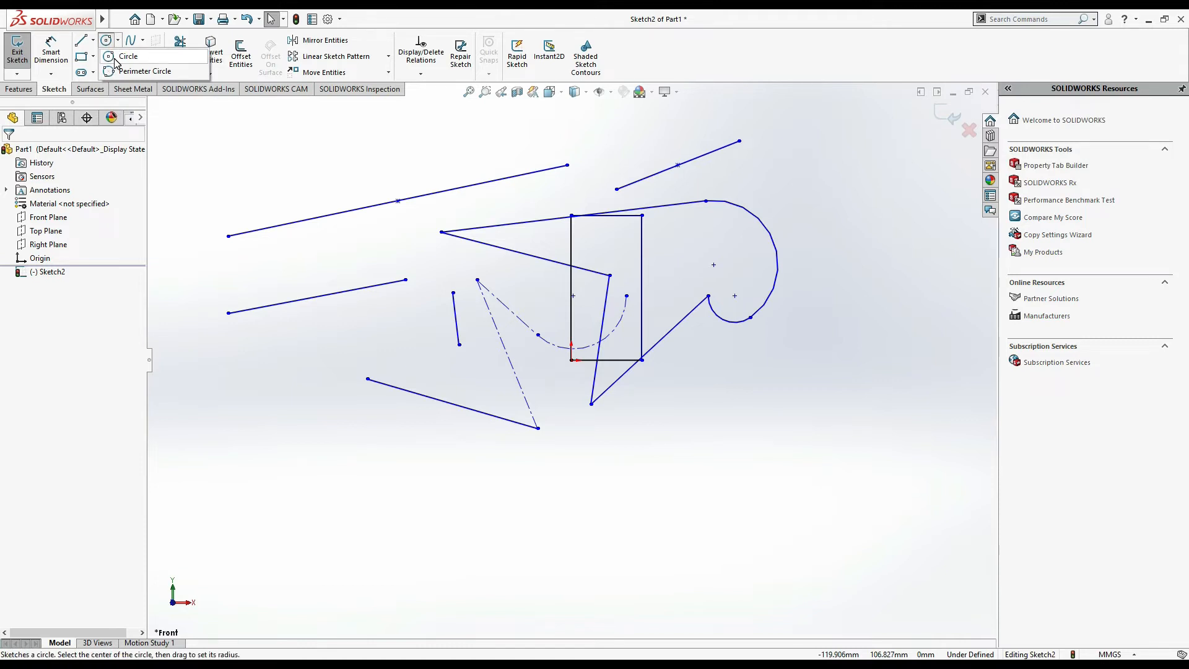
click(117, 57)
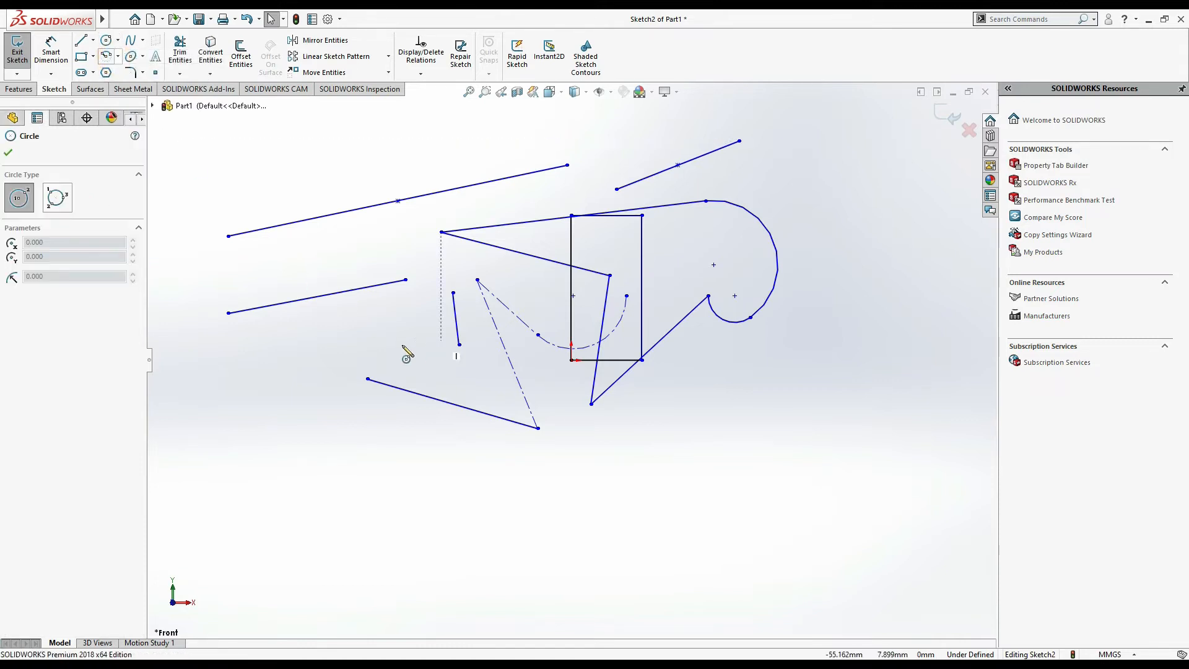
click(369, 336)
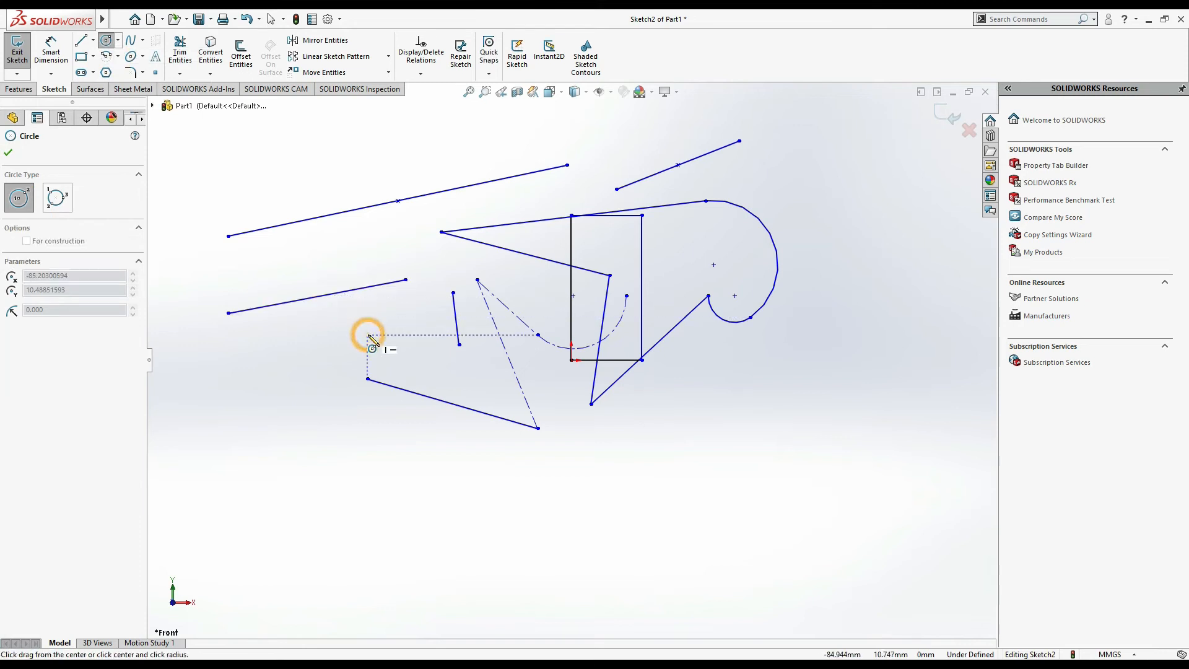
click(446, 279)
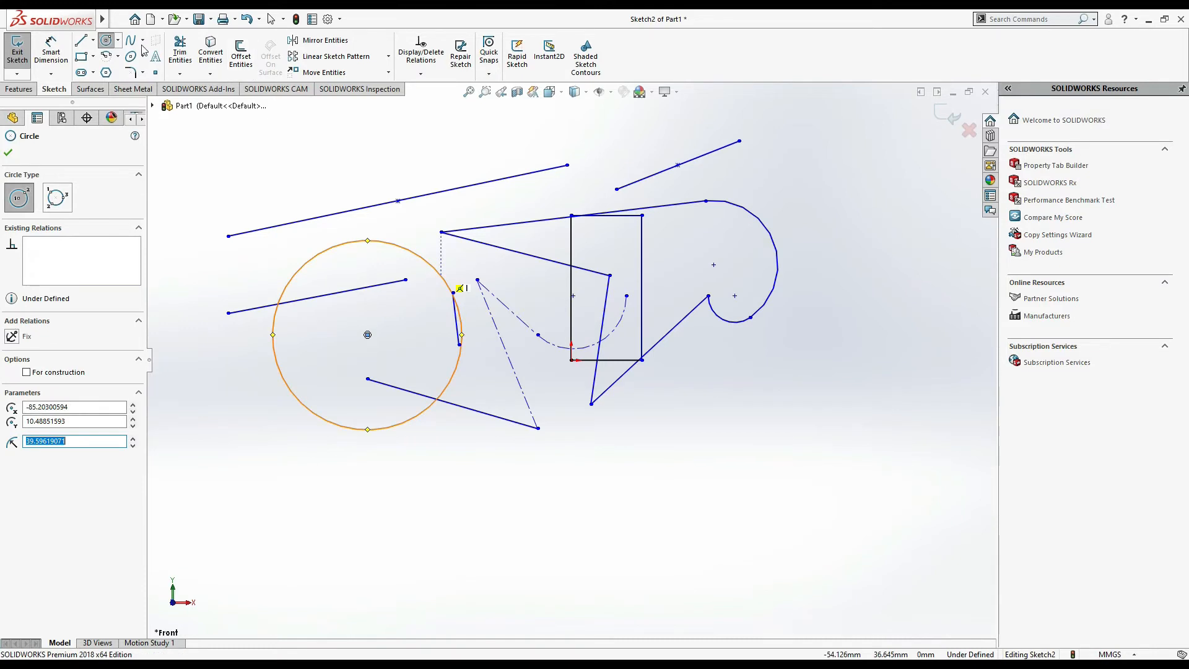
- Draw a perimeter circle of radius about 18.5 mm tangent to the lines below the large arc
click(118, 41)
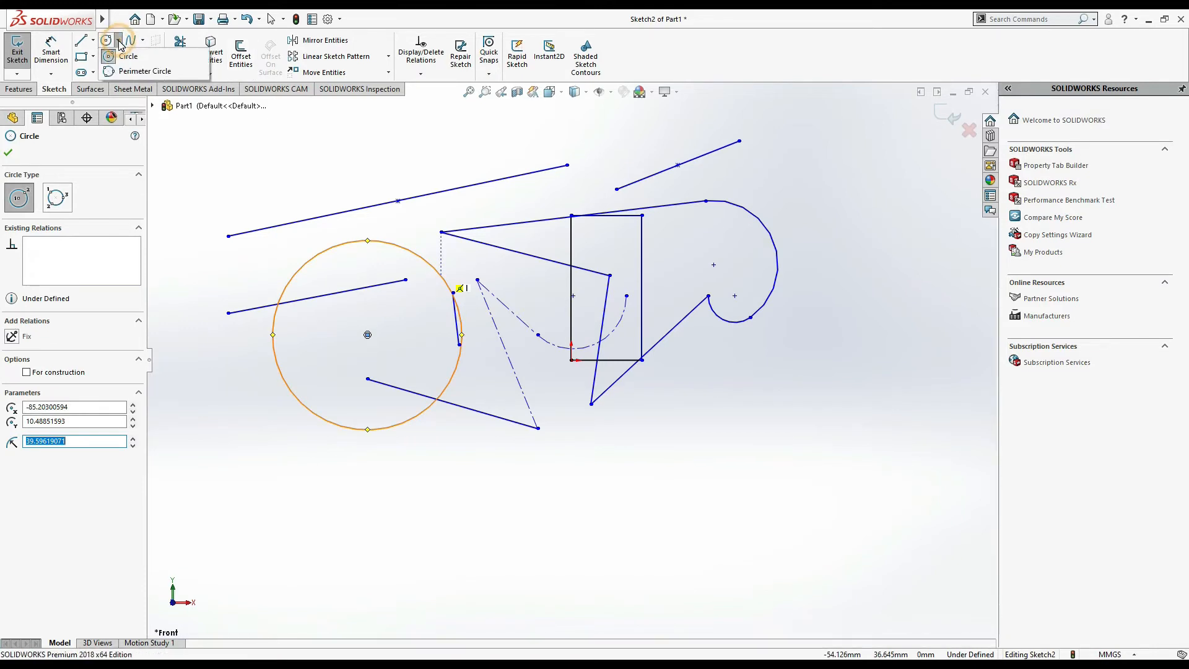
click(126, 72)
click(724, 399)
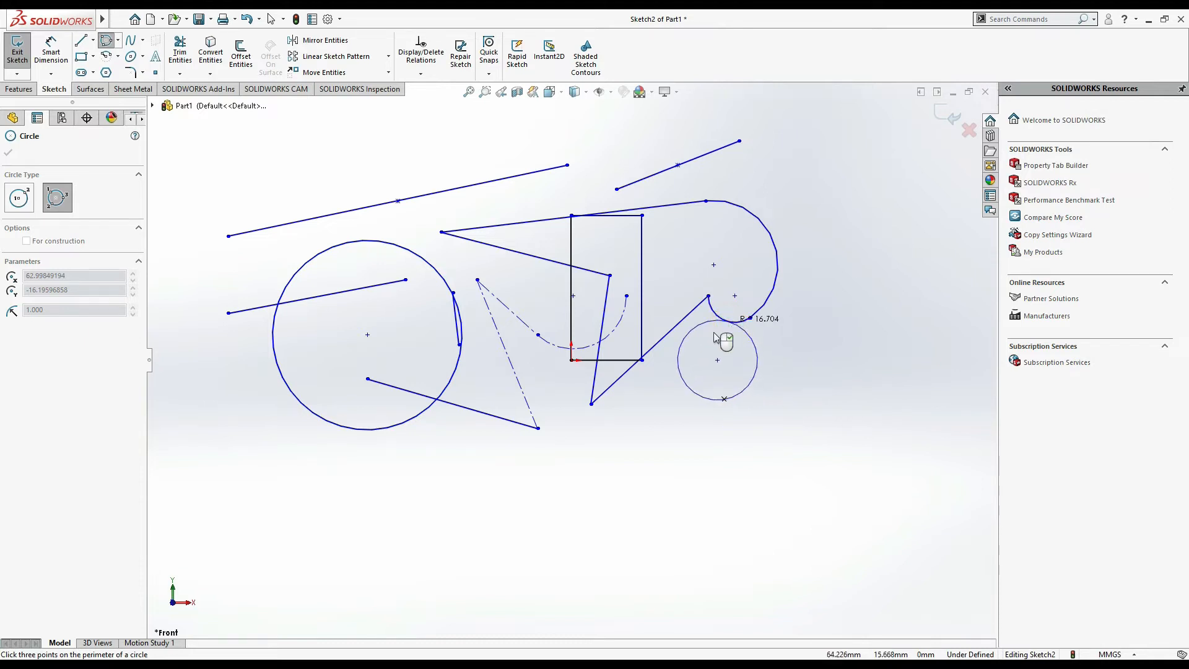
click(628, 371)
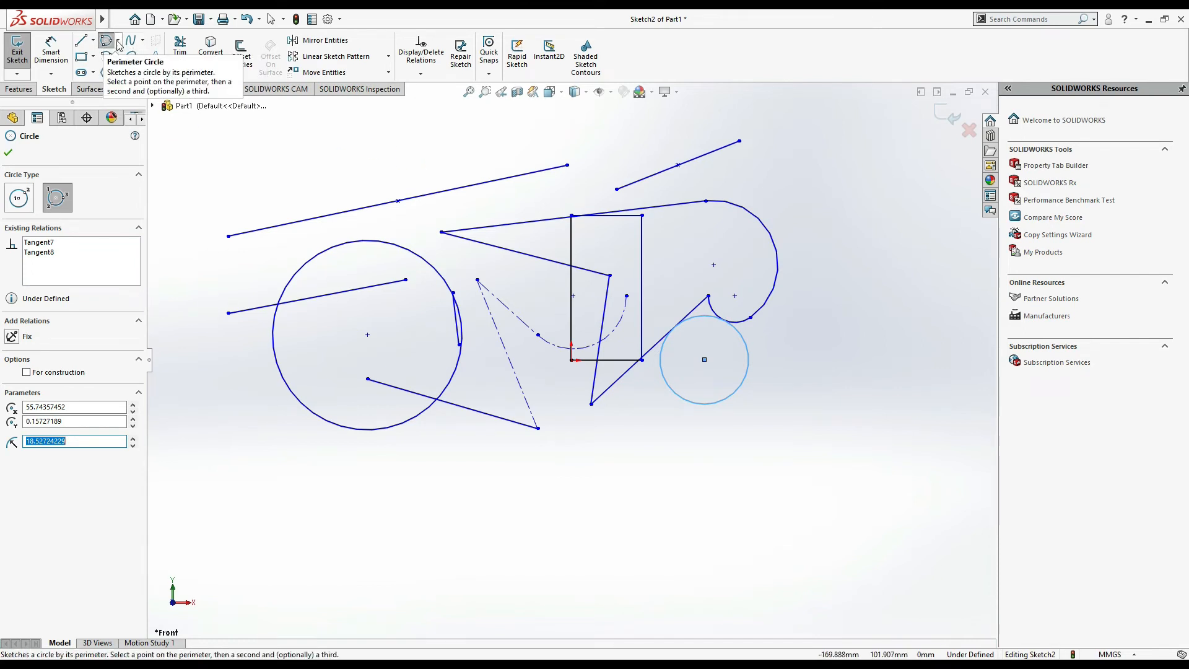
key(Escape)
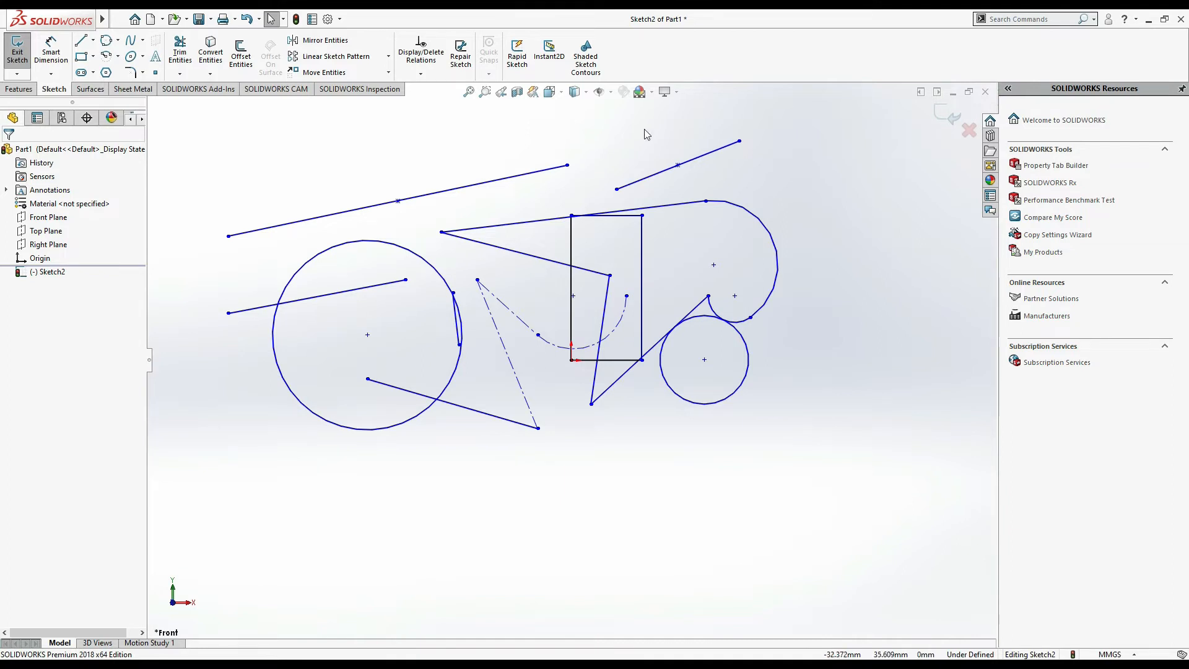
click(611, 92)
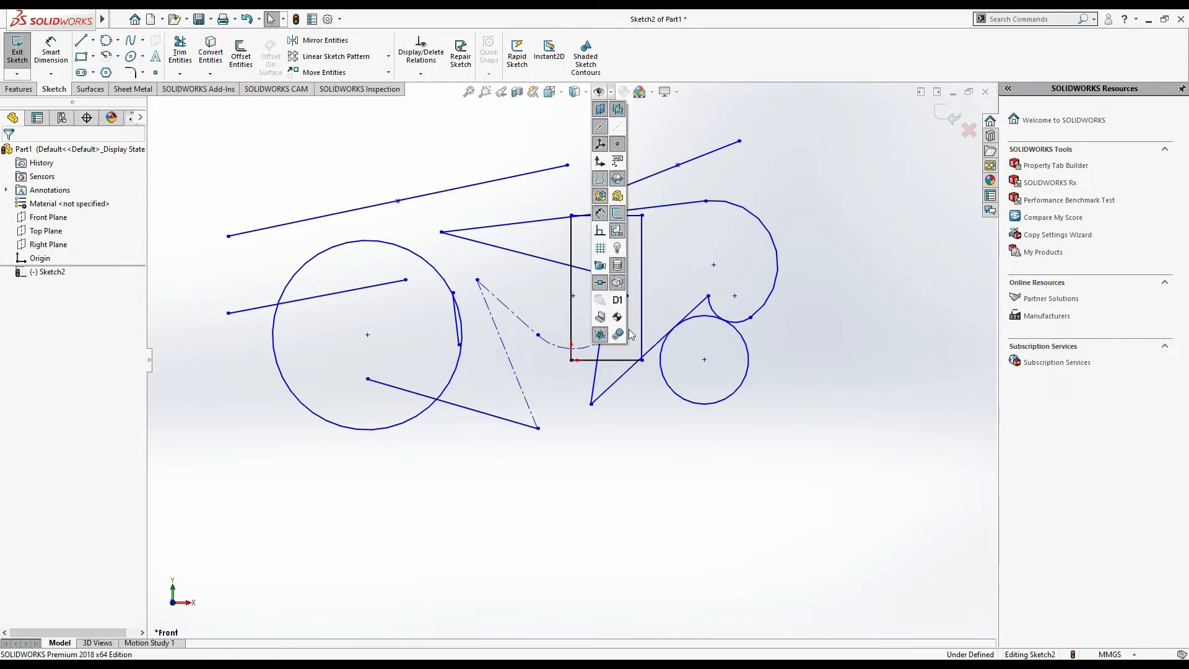
click(811, 229)
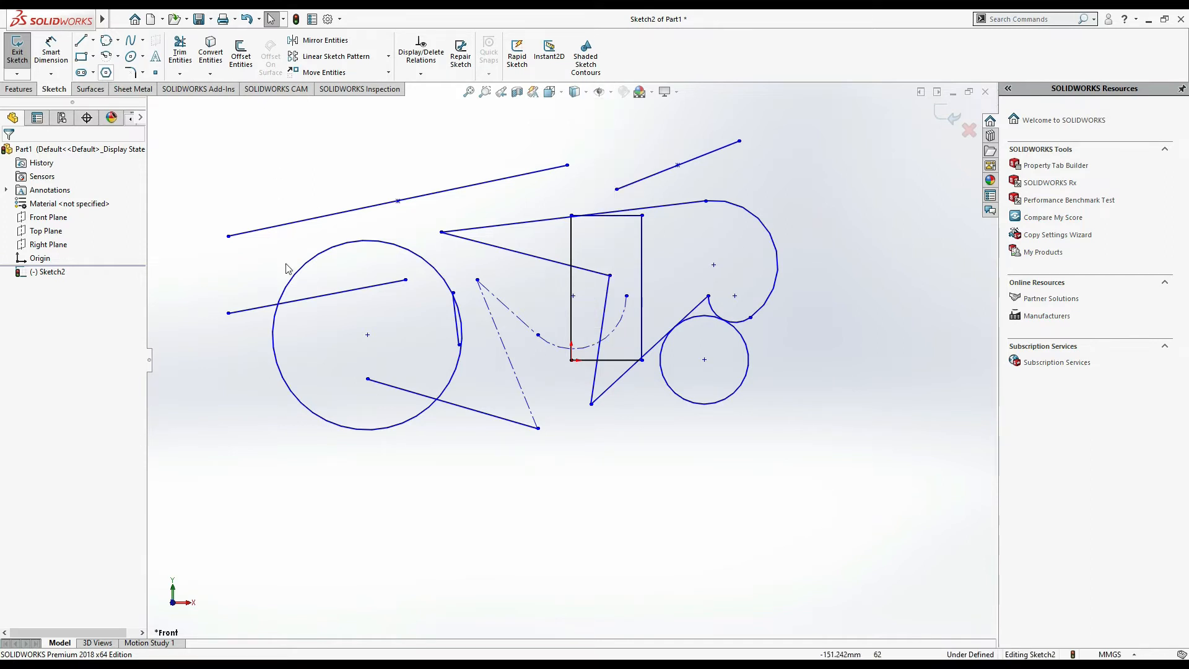
click(316, 296)
- Draw a circle centred on the upper-left line's midpoint and set its radius to 30 mm
click(118, 40)
click(128, 56)
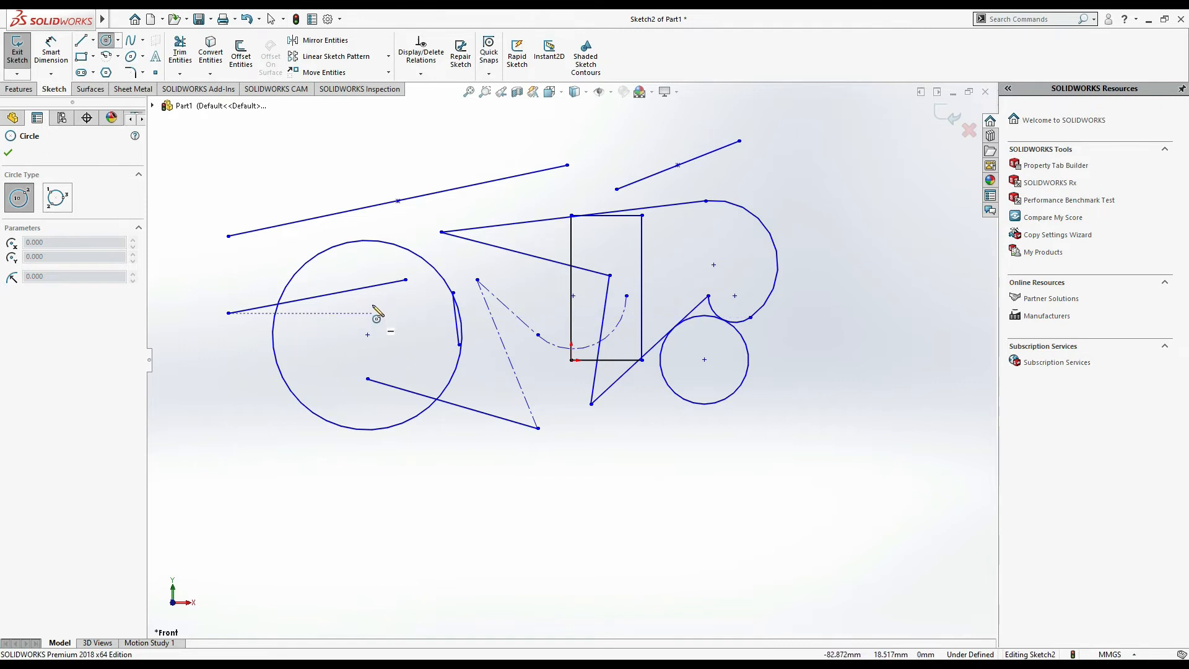
click(316, 296)
click(389, 184)
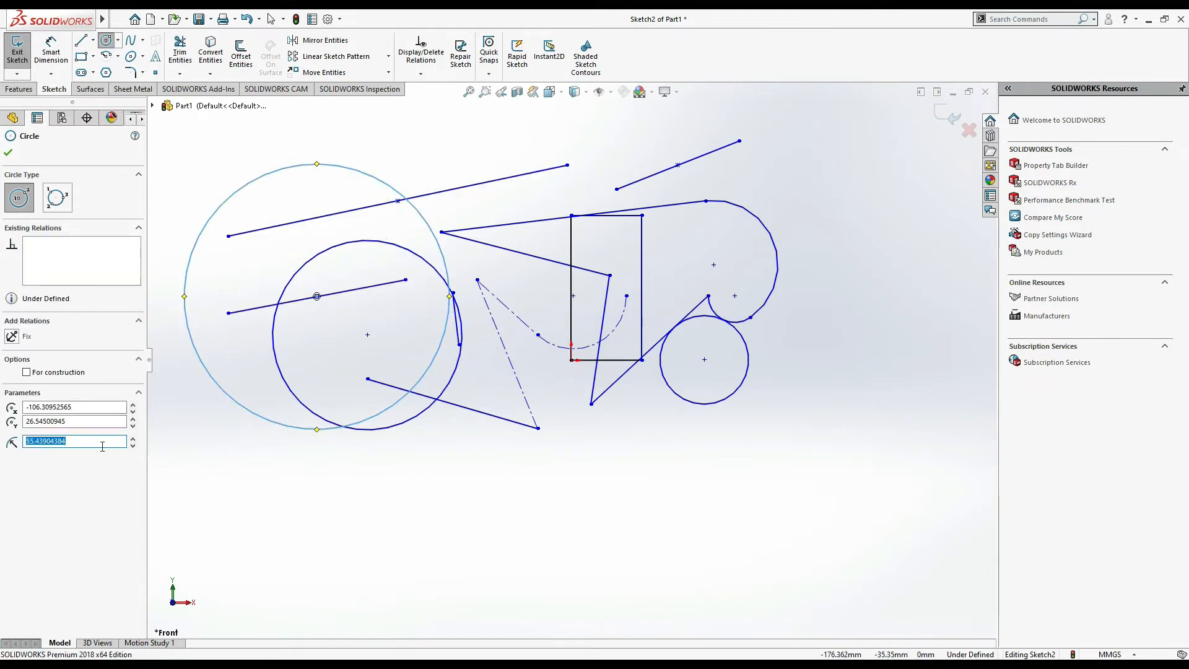
text(30)
key(Return)
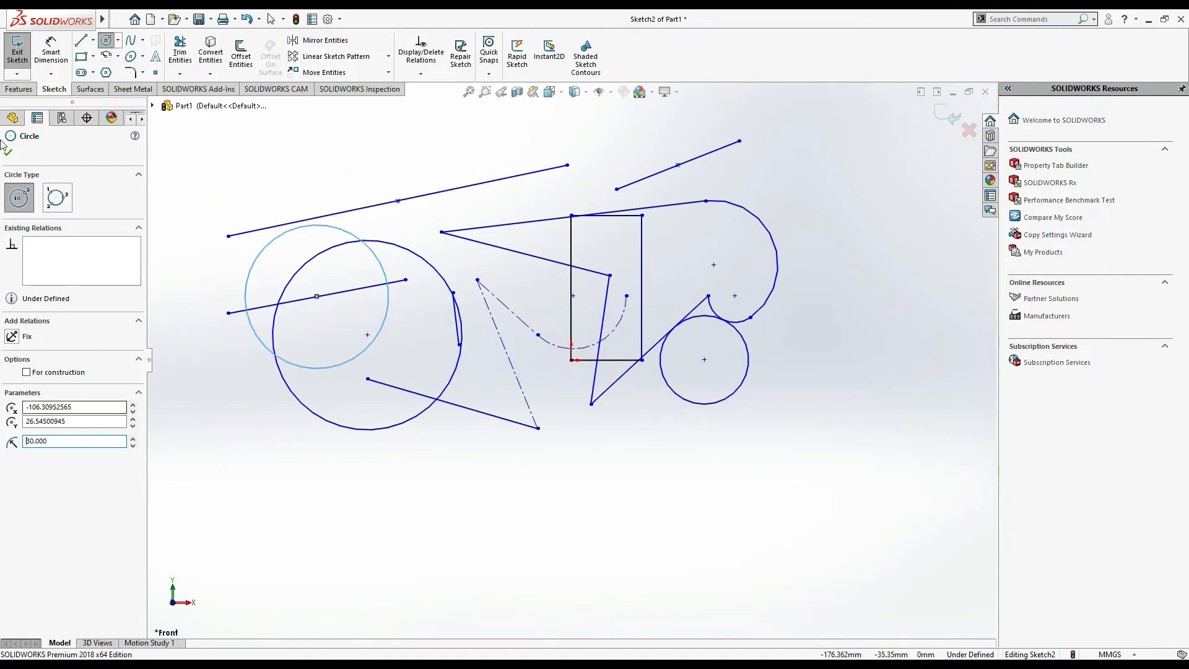
- Add a diameter dimension of 60 mm to the new circle
click(50, 55)
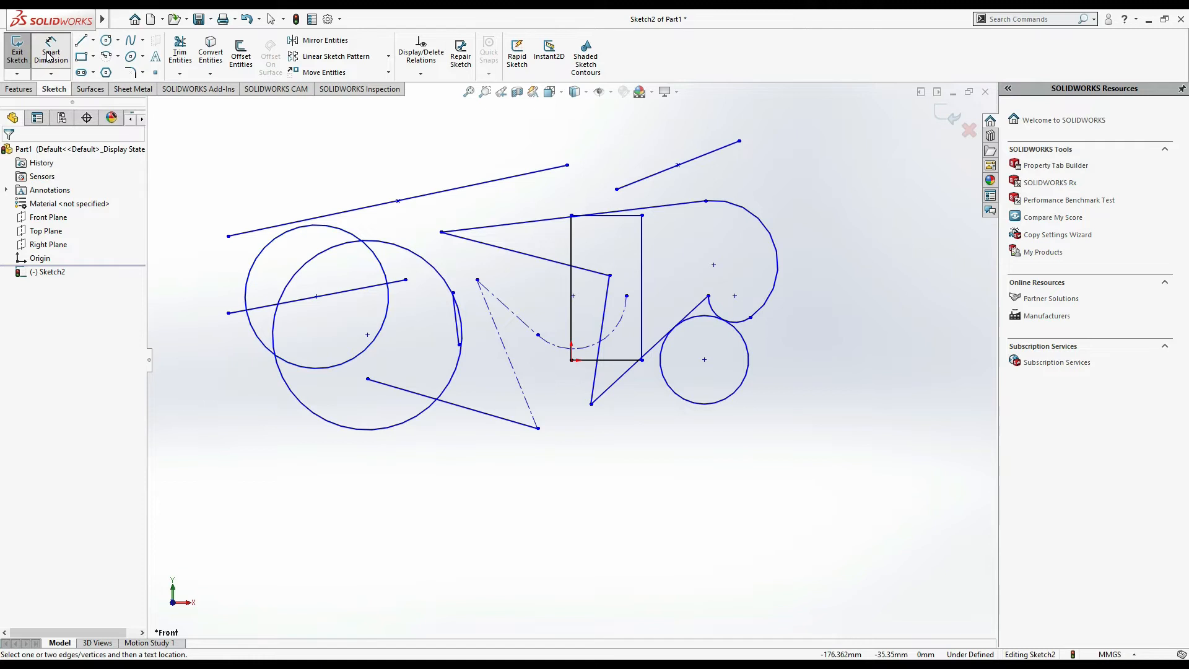
click(254, 268)
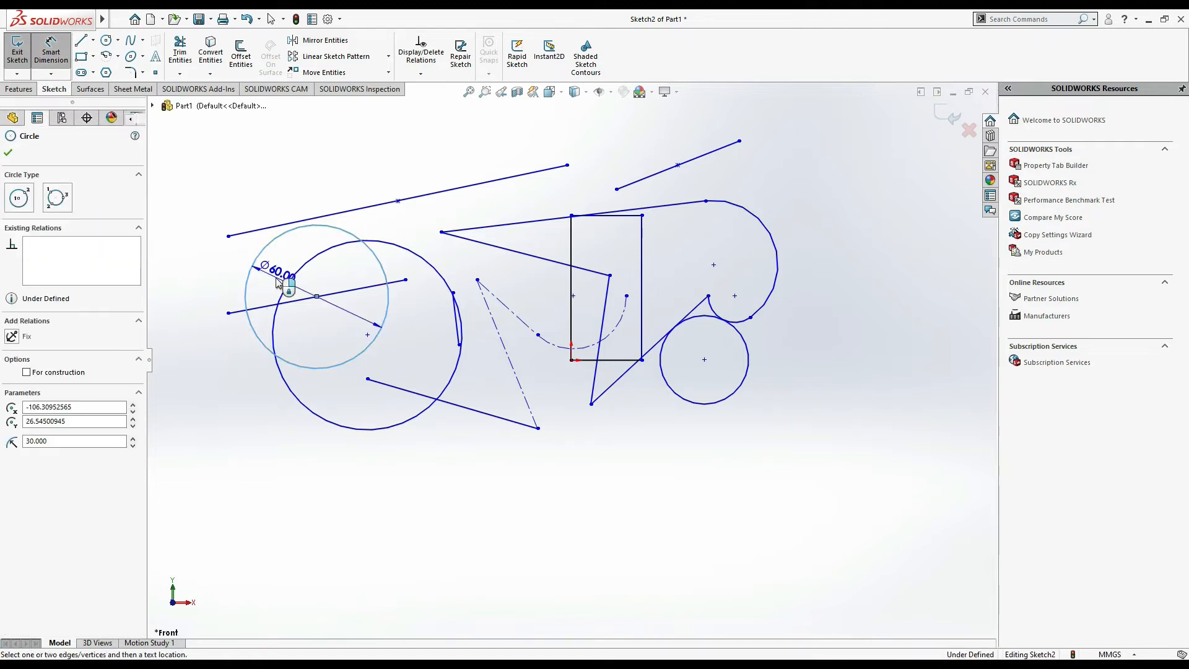
click(276, 281)
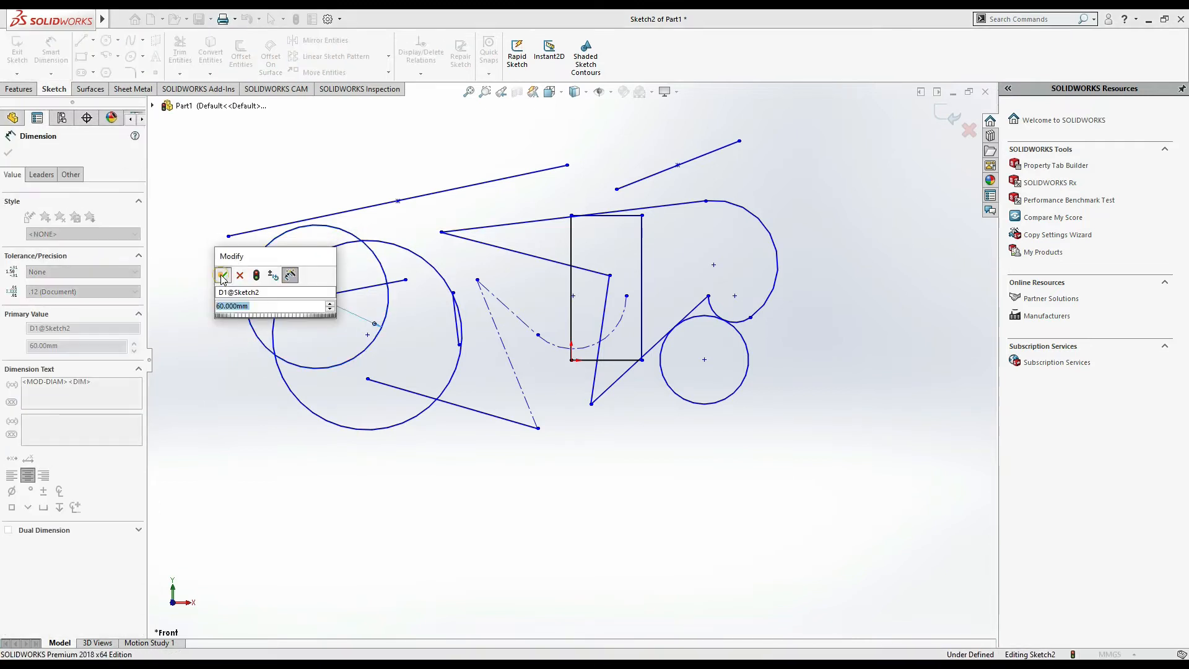
click(224, 276)
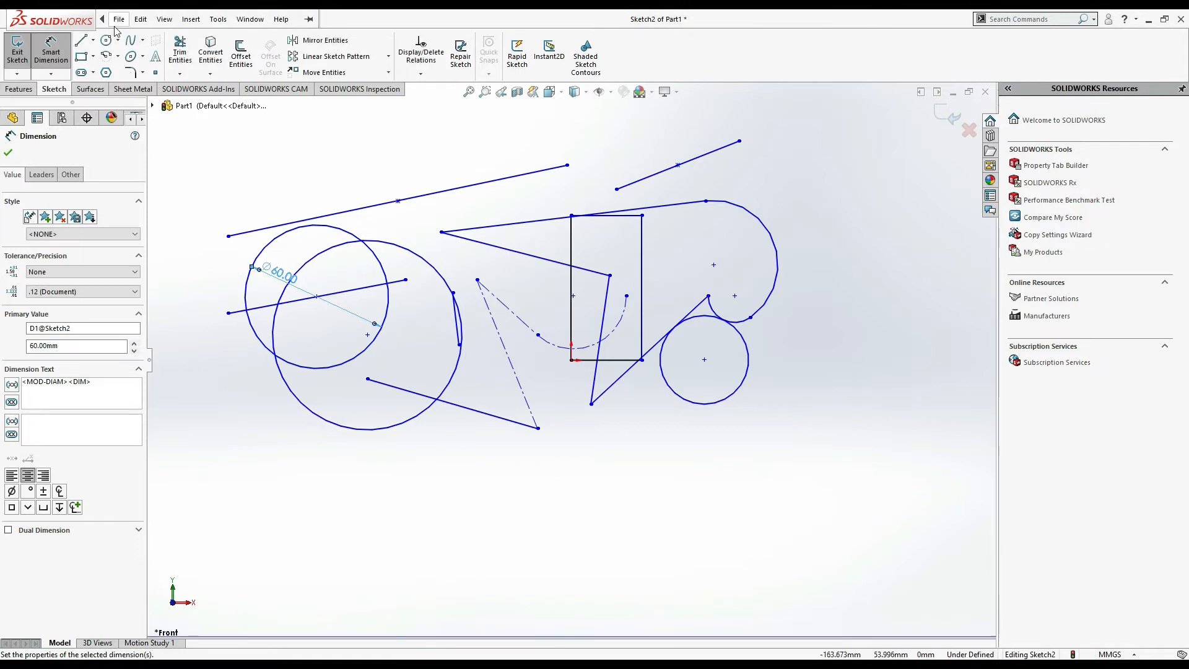
click(117, 19)
click(499, 138)
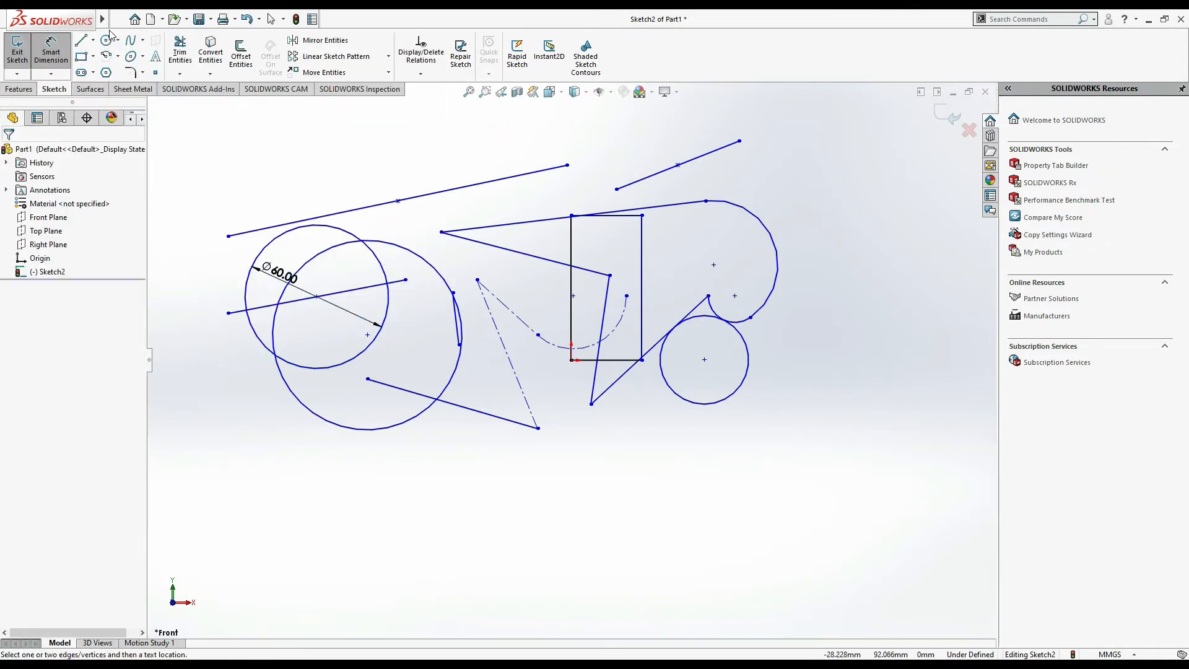
click(142, 41)
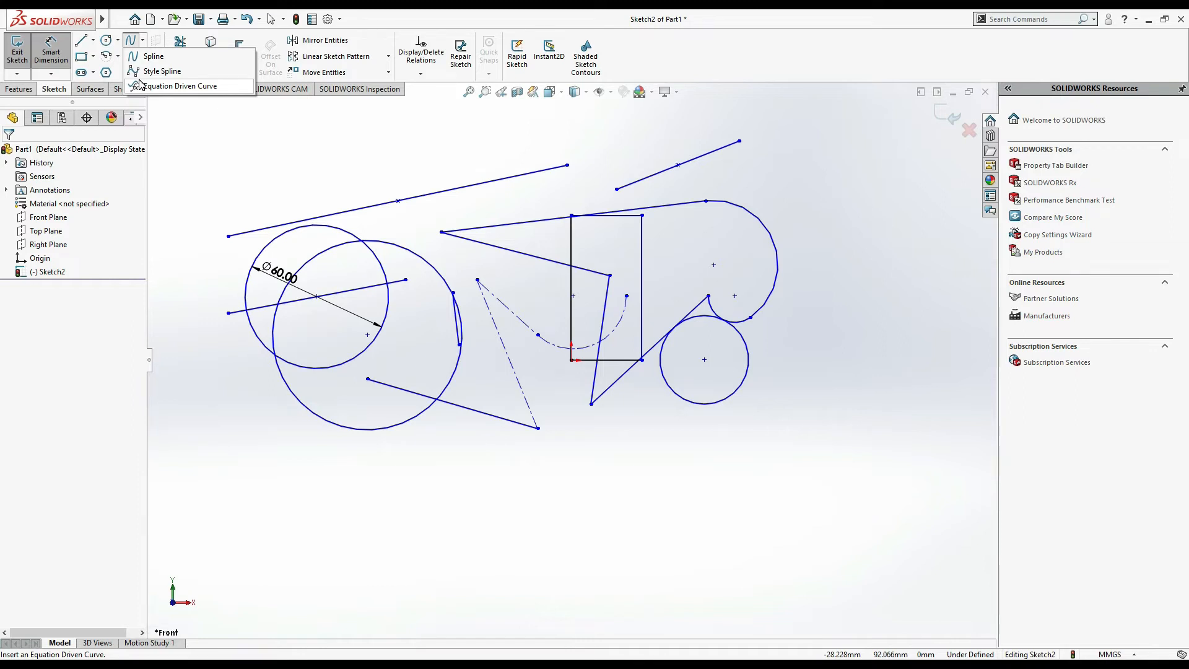
click(194, 142)
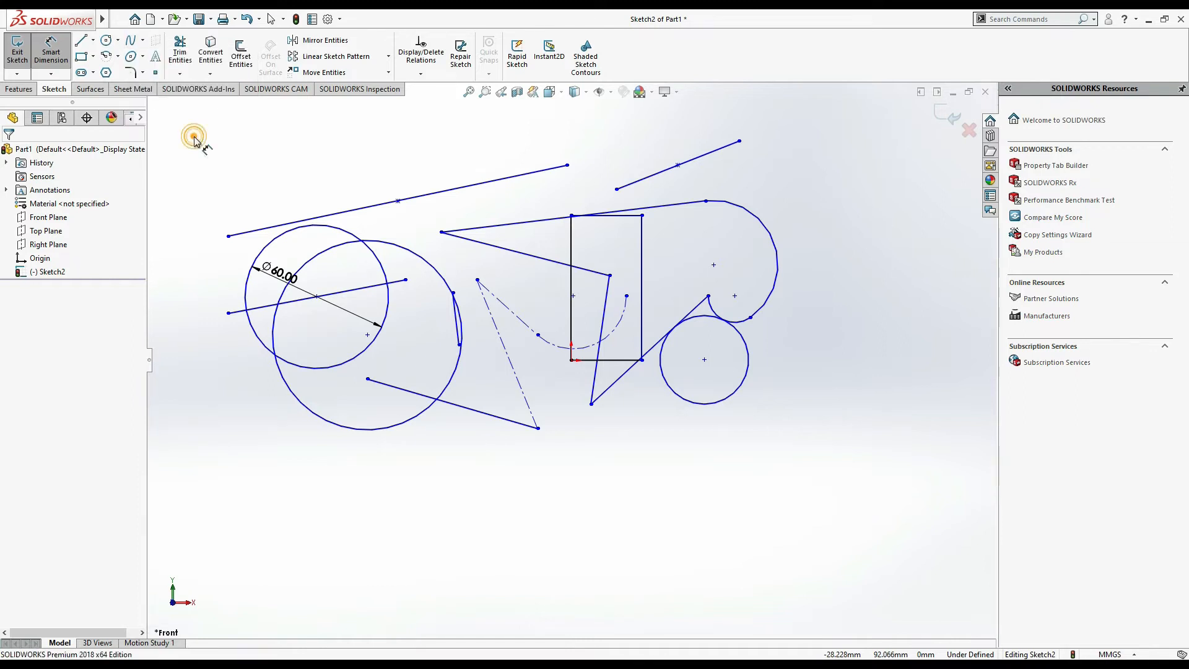
- Draw a corner rectangle about 95 mm by 55 mm below the sketch
click(93, 57)
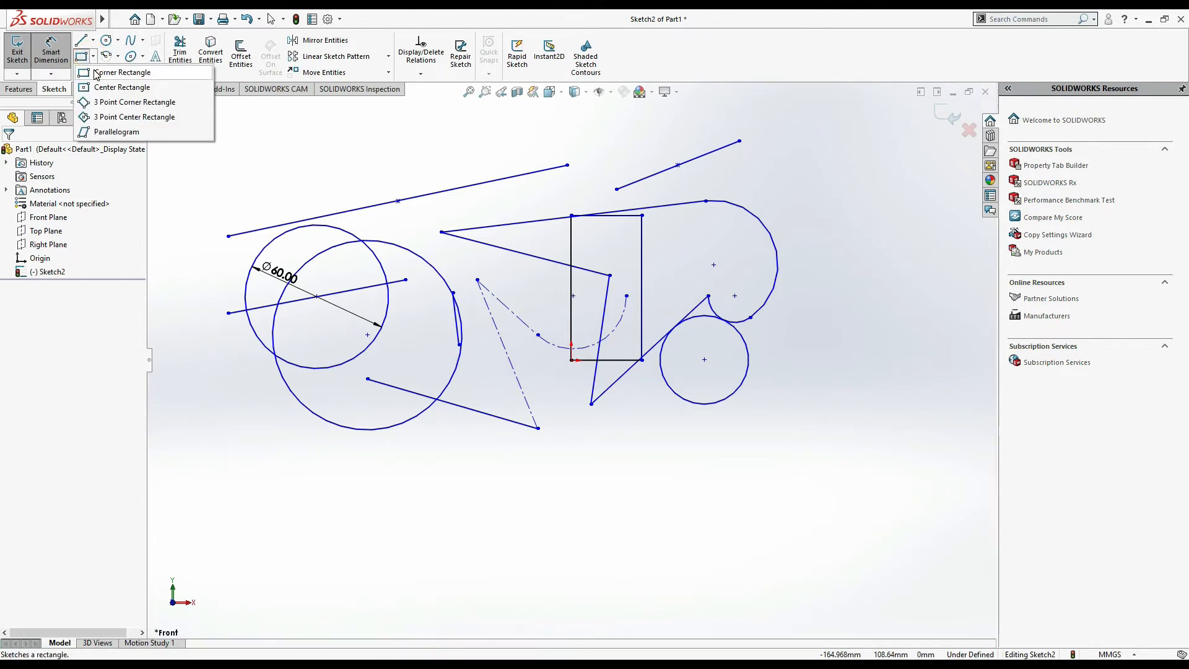
click(97, 73)
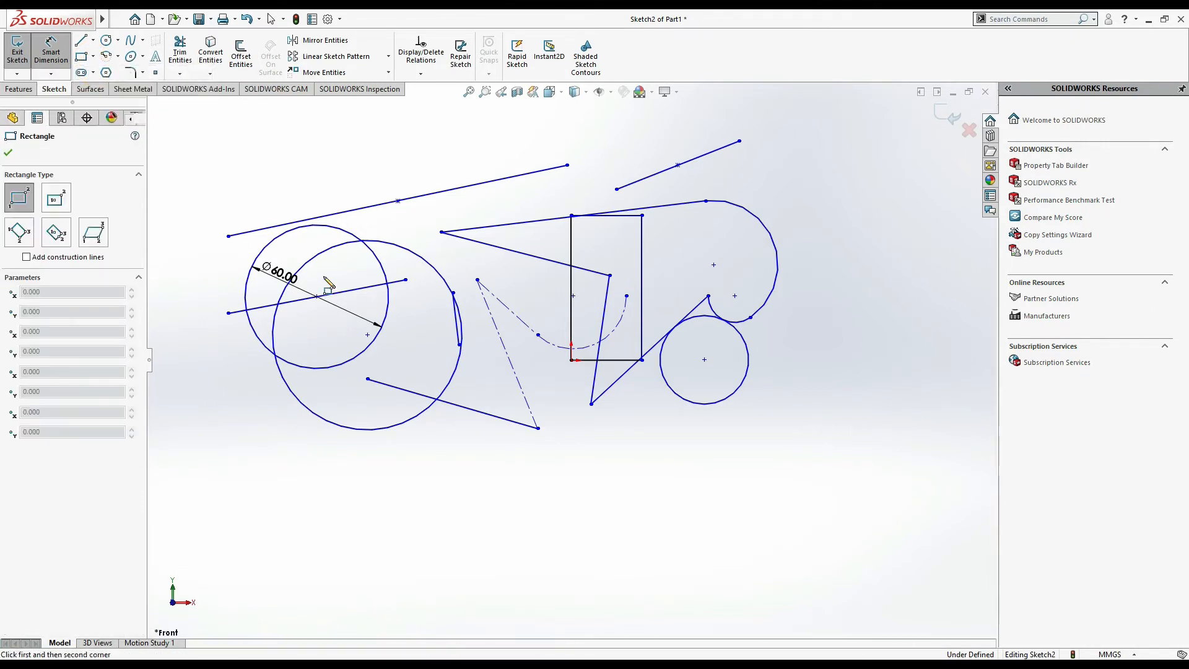
click(545, 534)
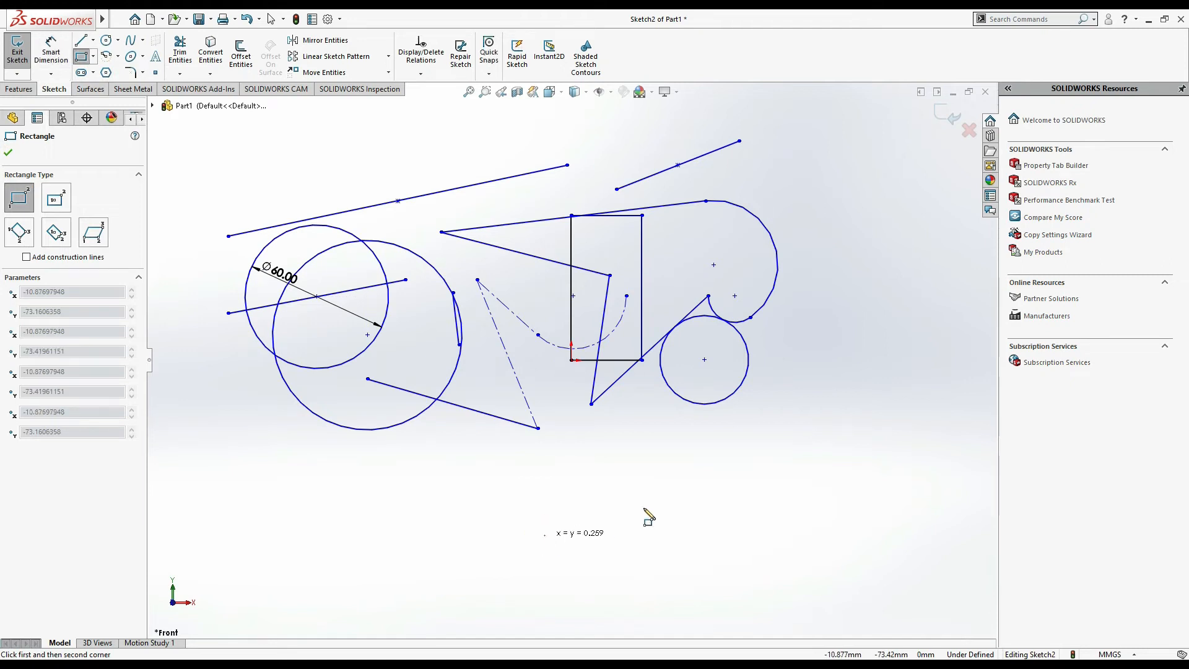
click(773, 403)
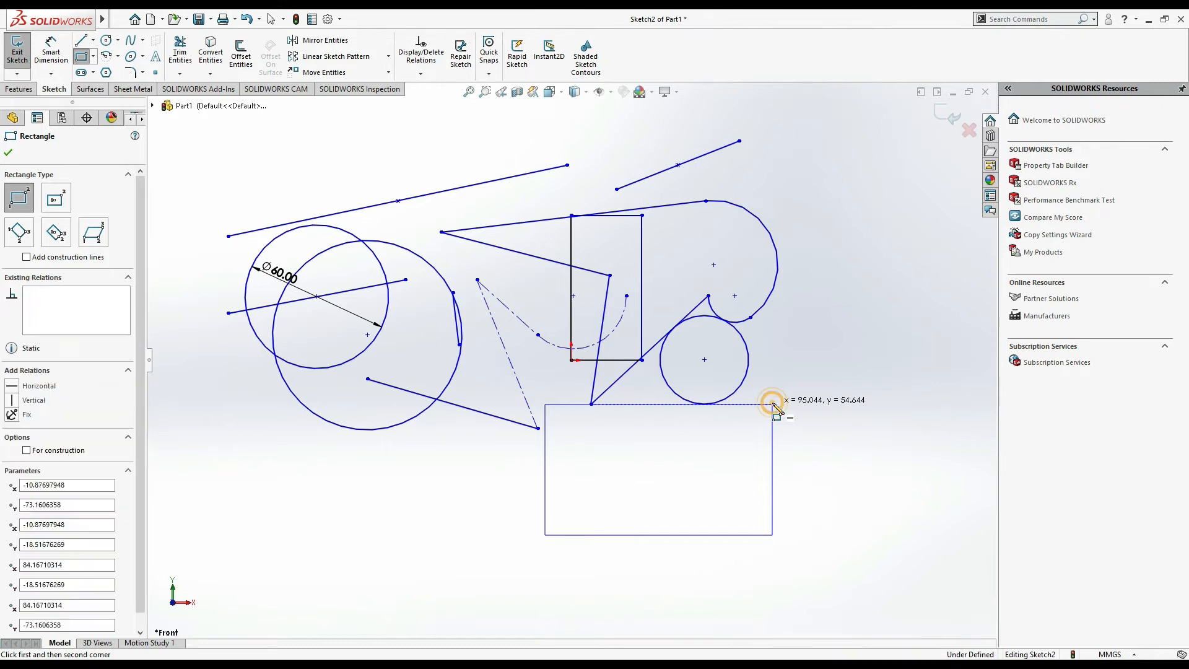
- Draw a center rectangle with midpoint construction lines to the right of the sketch
click(94, 56)
click(118, 91)
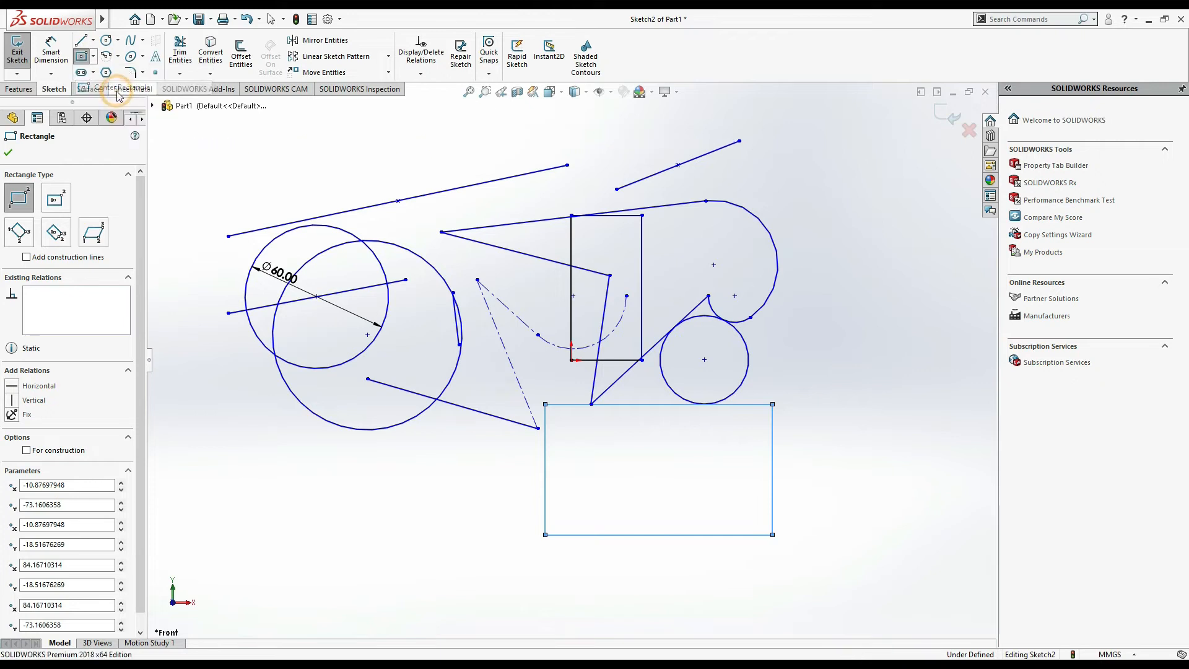
click(886, 369)
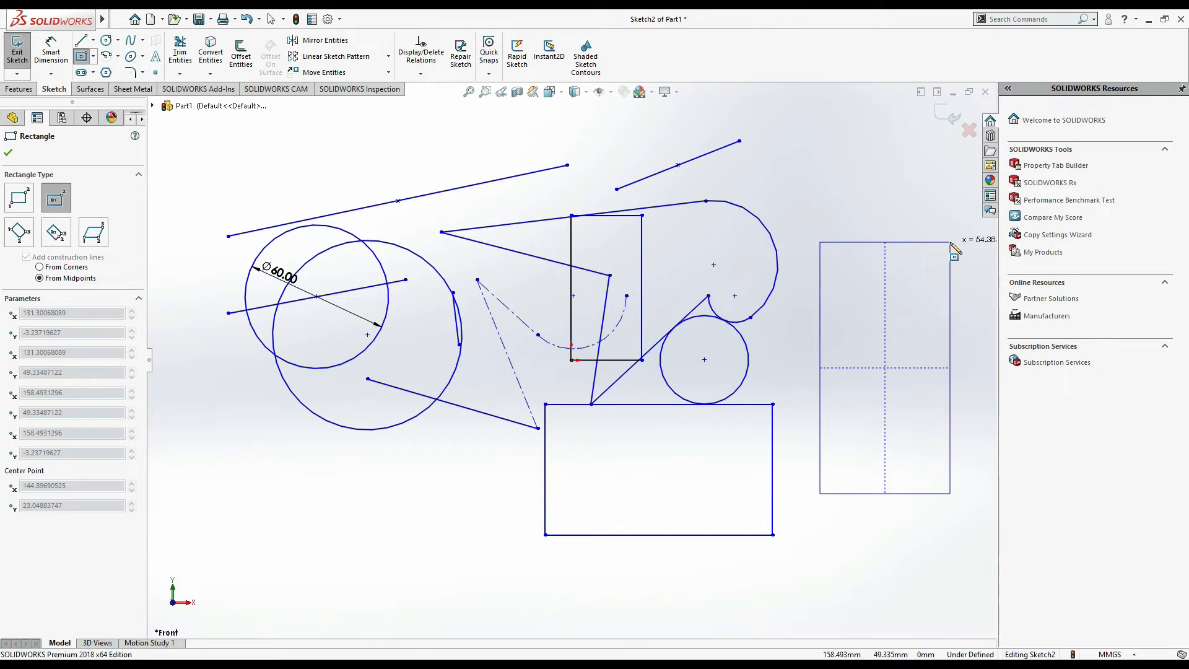
click(951, 243)
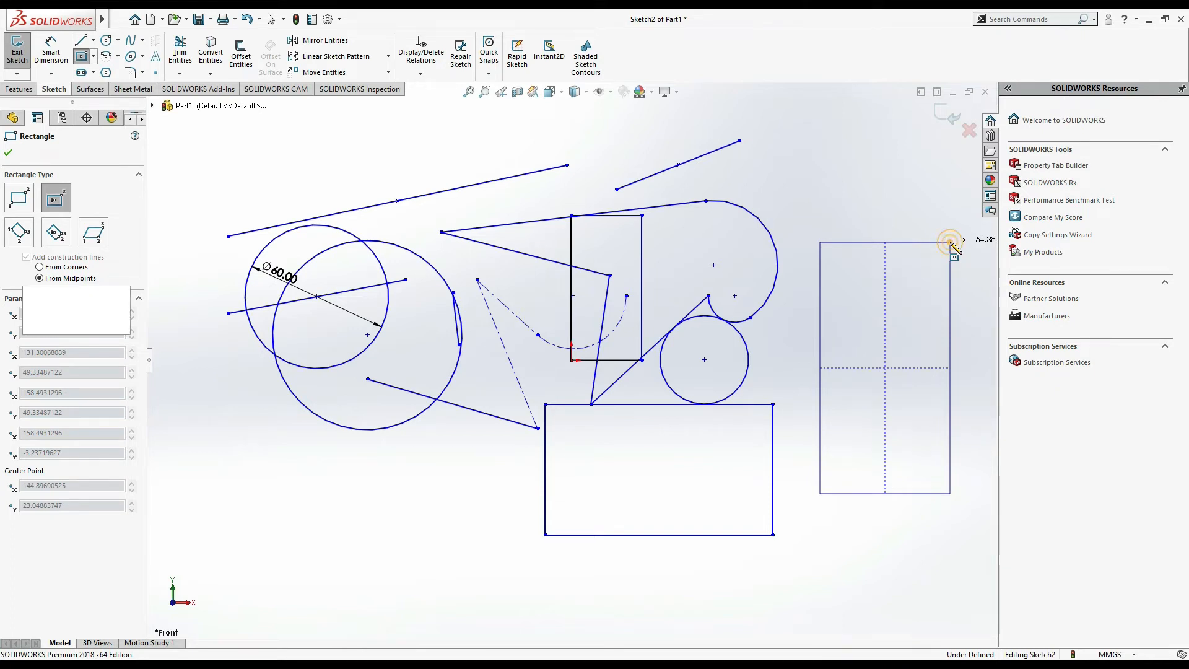
- Draw a 3 point corner rectangle about 59 mm by 45 mm near the lower-left corner
click(93, 57)
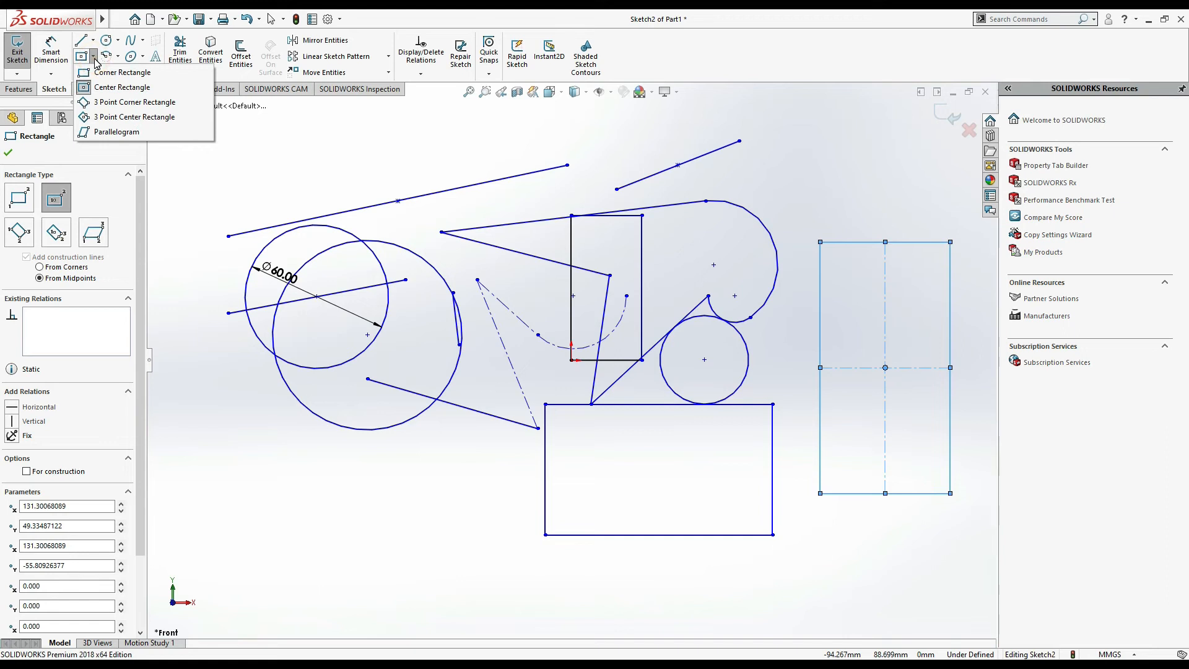
click(124, 104)
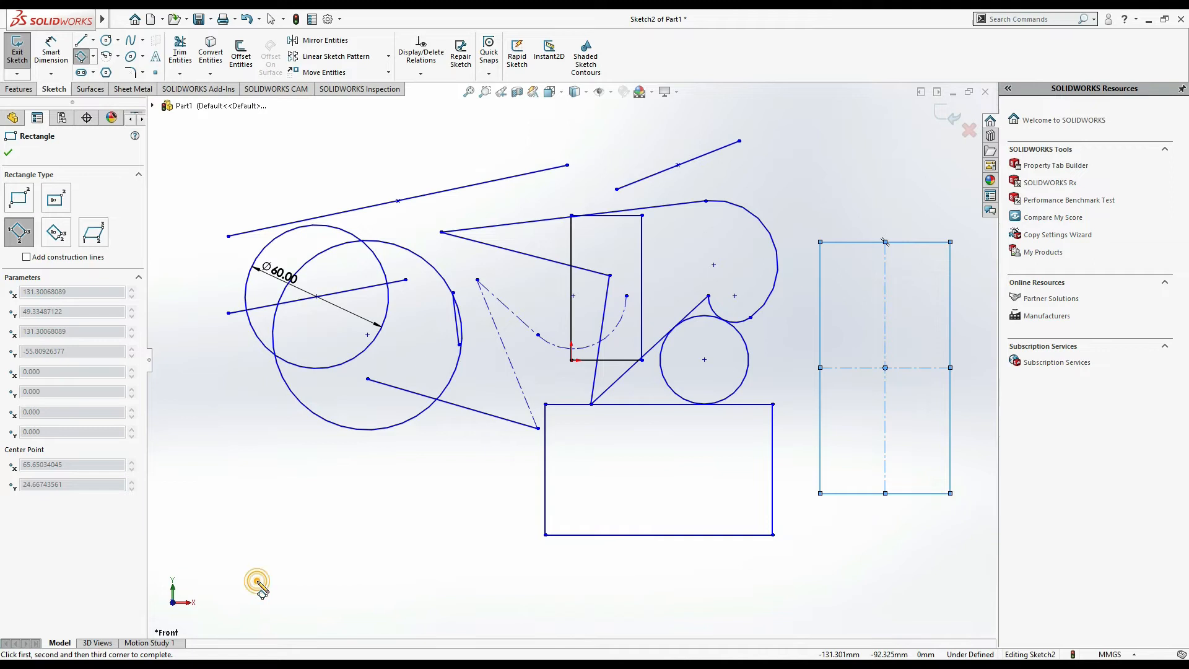
click(257, 582)
click(397, 581)
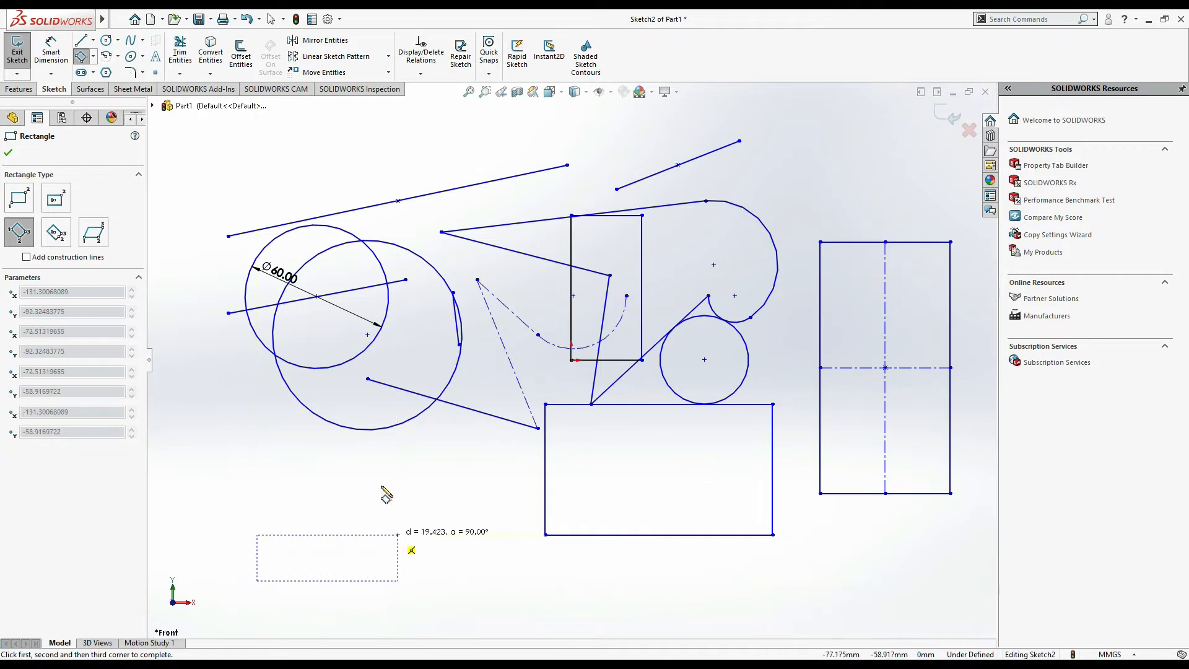
click(373, 473)
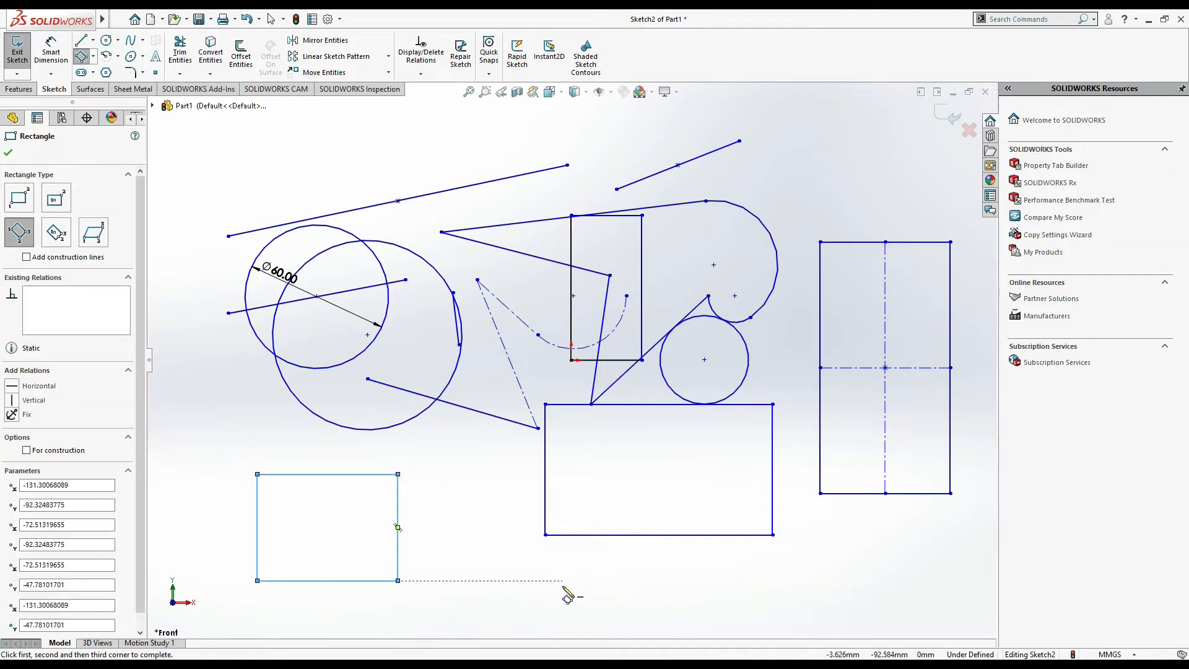
- Draw a 3 point center rectangle centred below the sketch, rotated at an angle
click(93, 56)
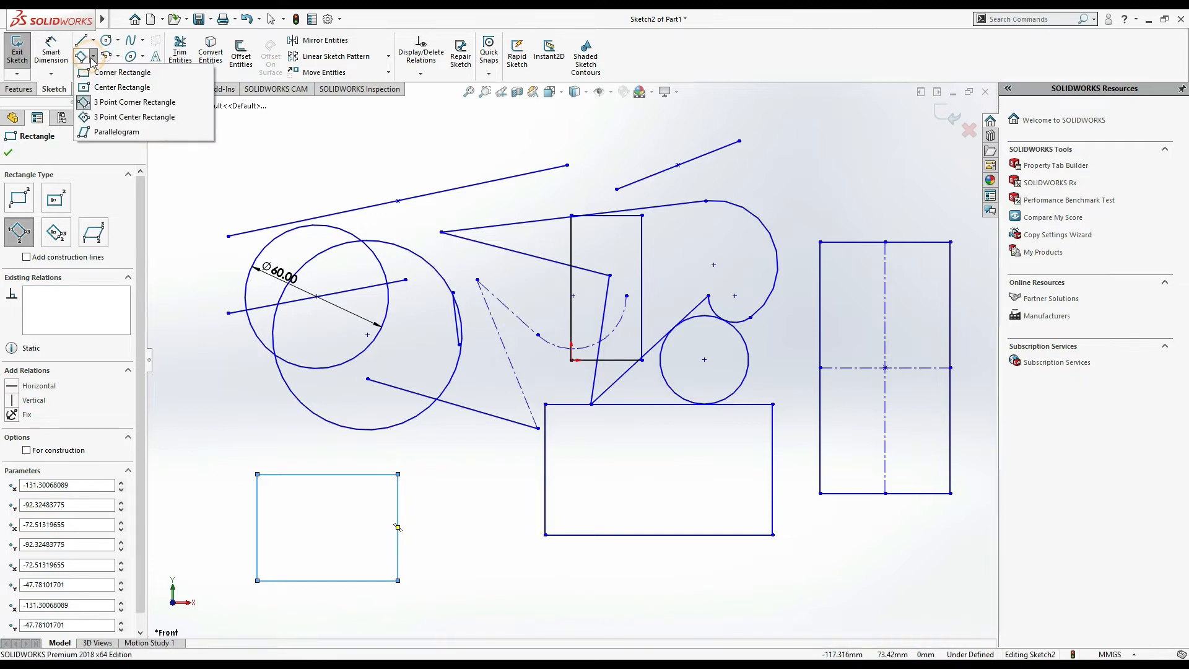
click(112, 117)
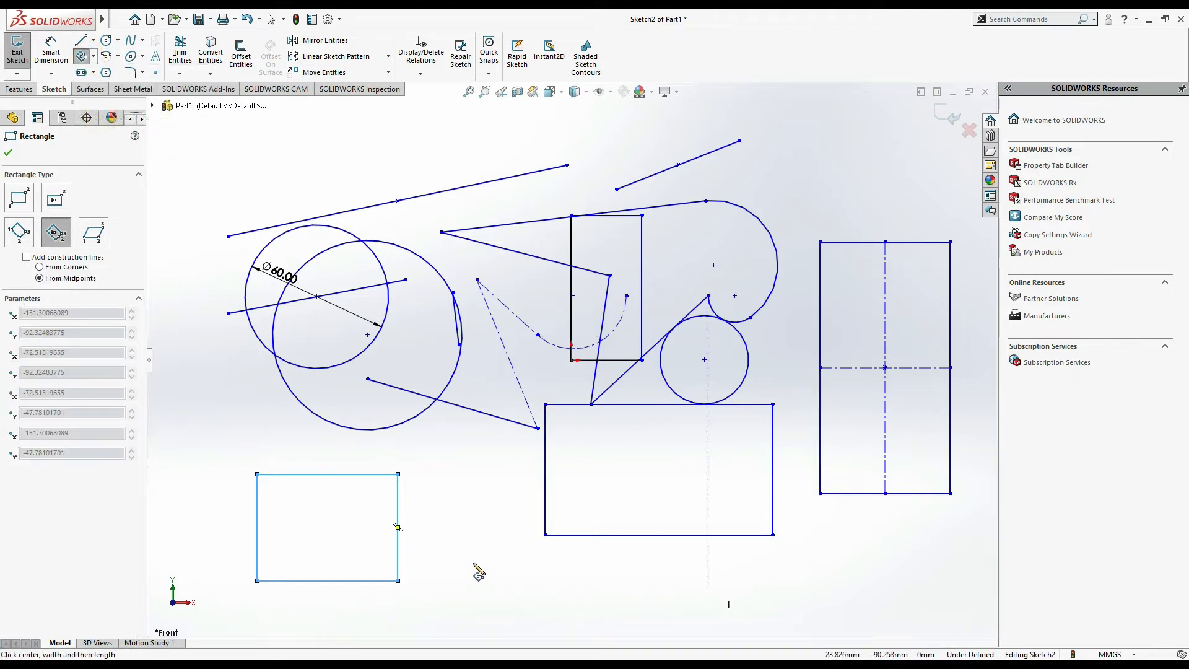
click(458, 528)
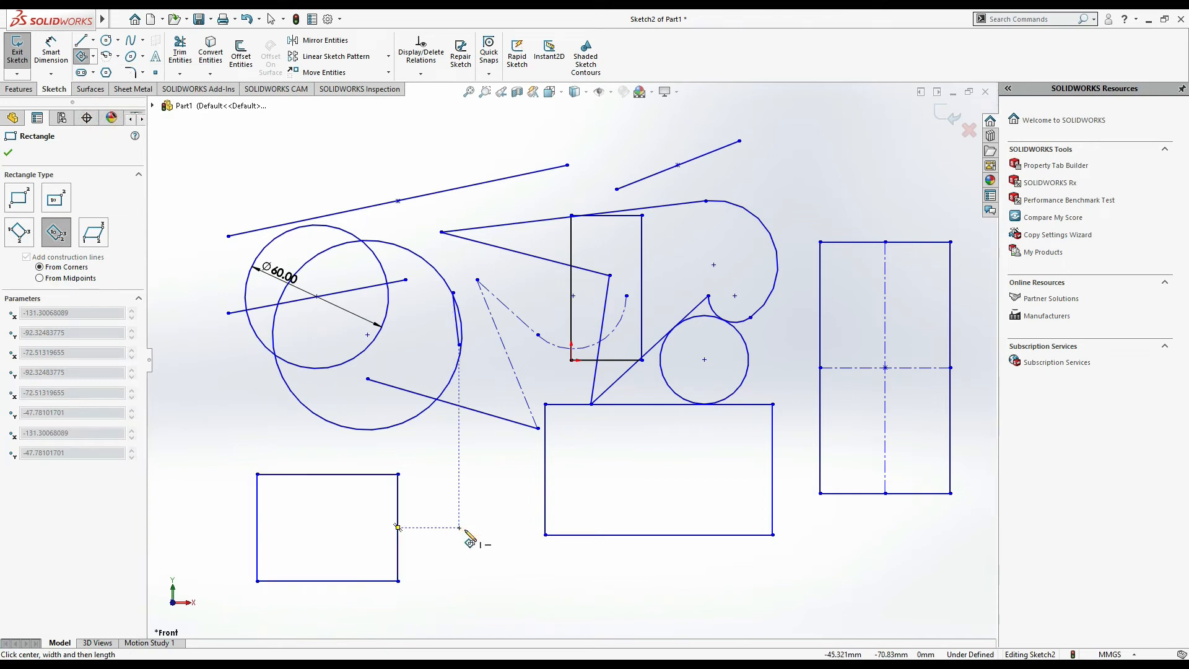
click(531, 476)
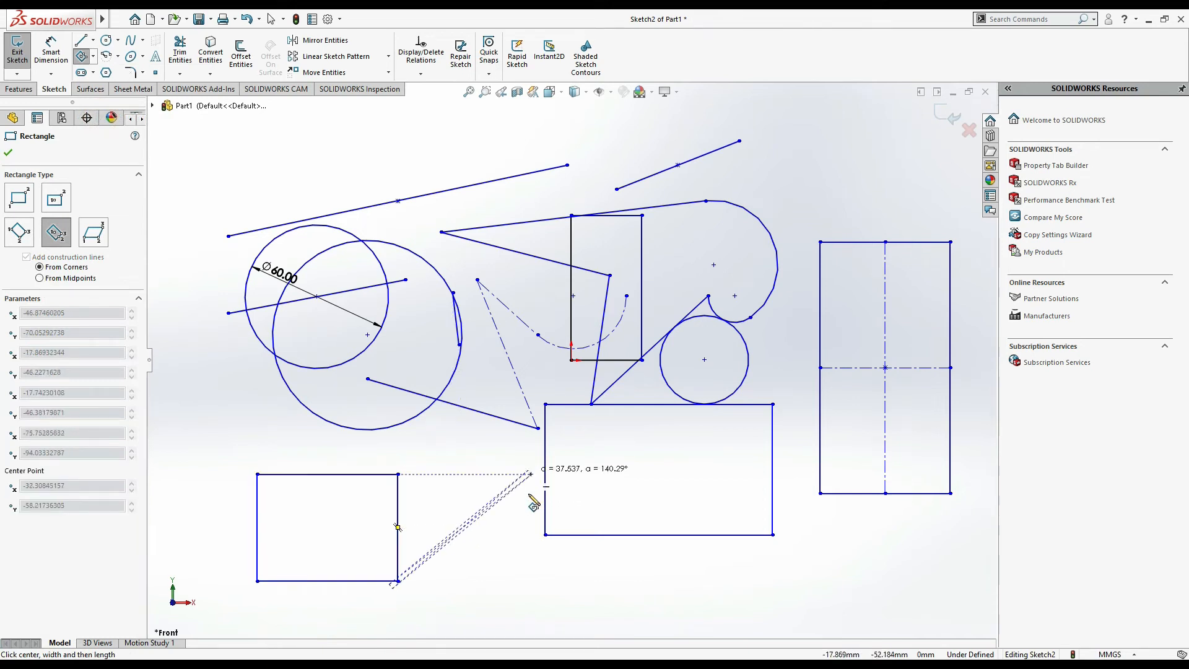
click(557, 576)
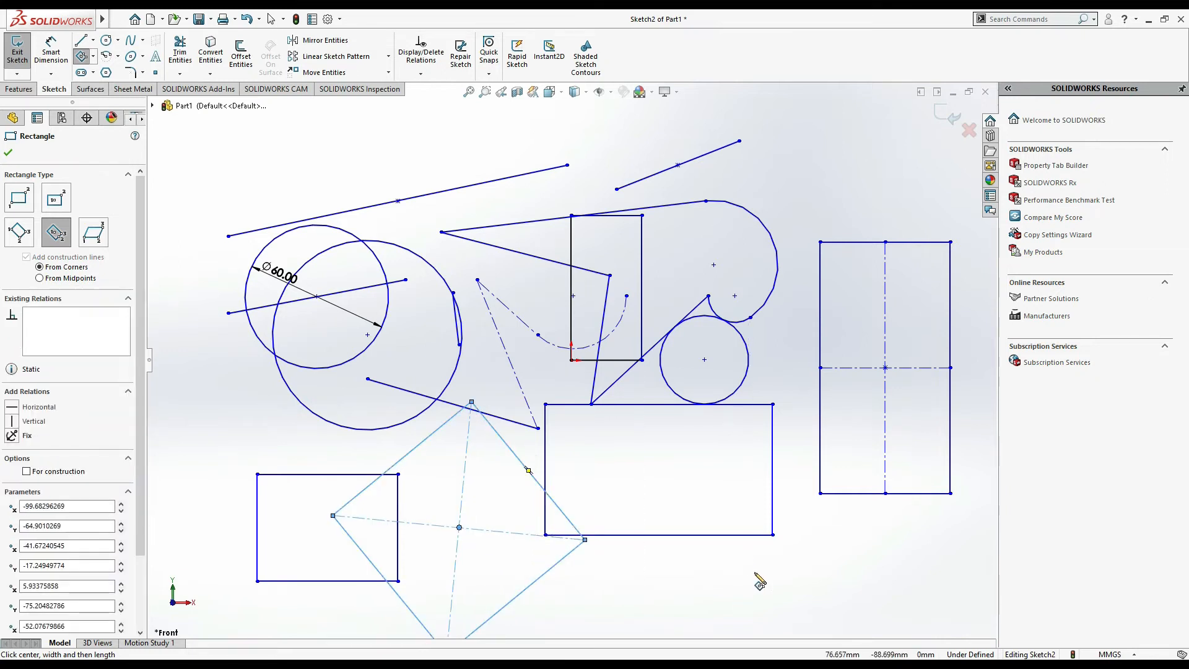
click(93, 57)
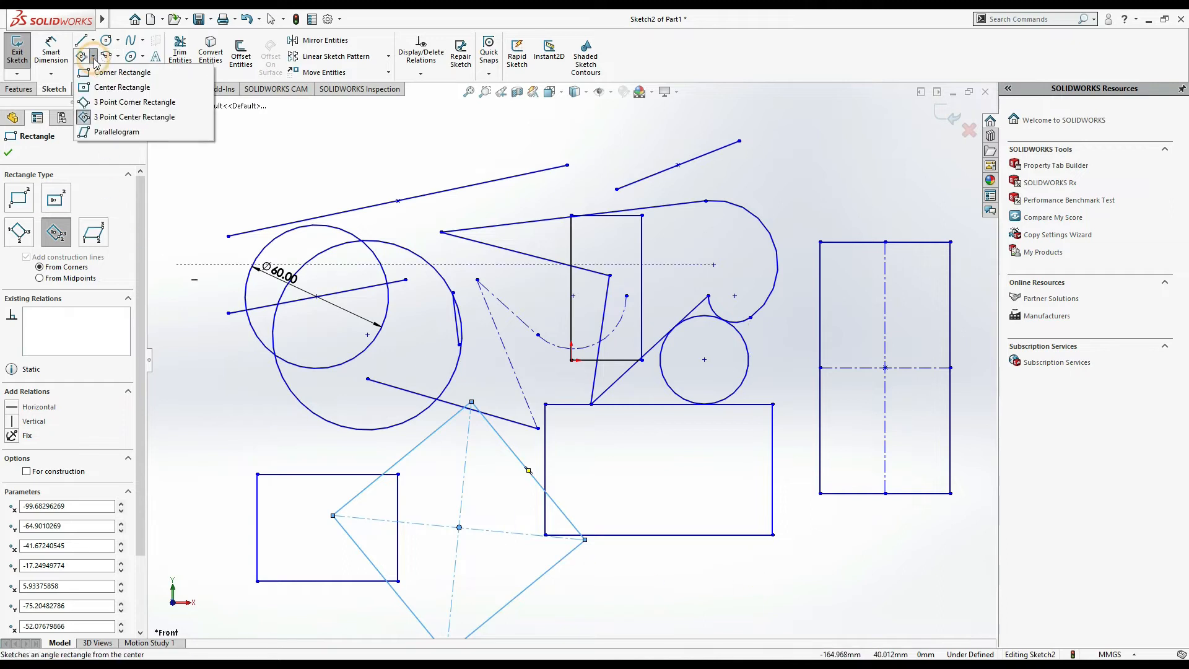
click(108, 133)
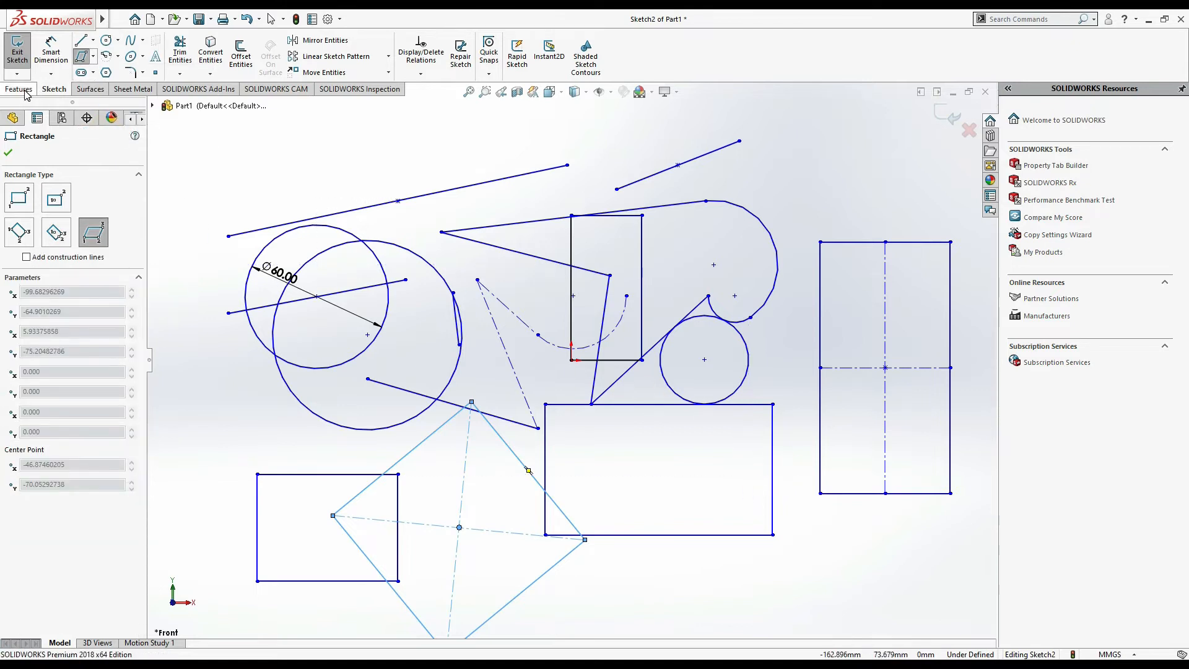
key(Escape)
- Delete most of the existing sketch geometry using a window selection
mouse_move(926, 587)
mouse_down()
mouse_move(286, 252)
mouse_move(267, 211)
mouse_up()
key(Delete)
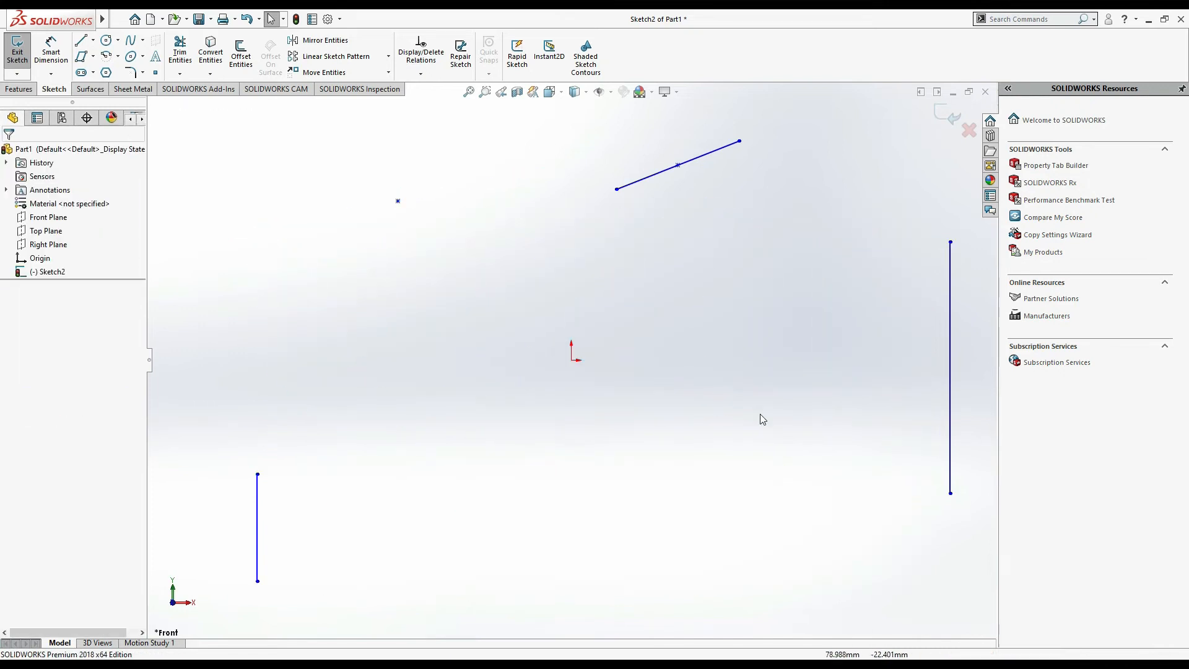
- Draw a parallelogram around the origin, about 134 mm wide with slanted sides about 64 mm long at about 46°
click(92, 57)
click(106, 130)
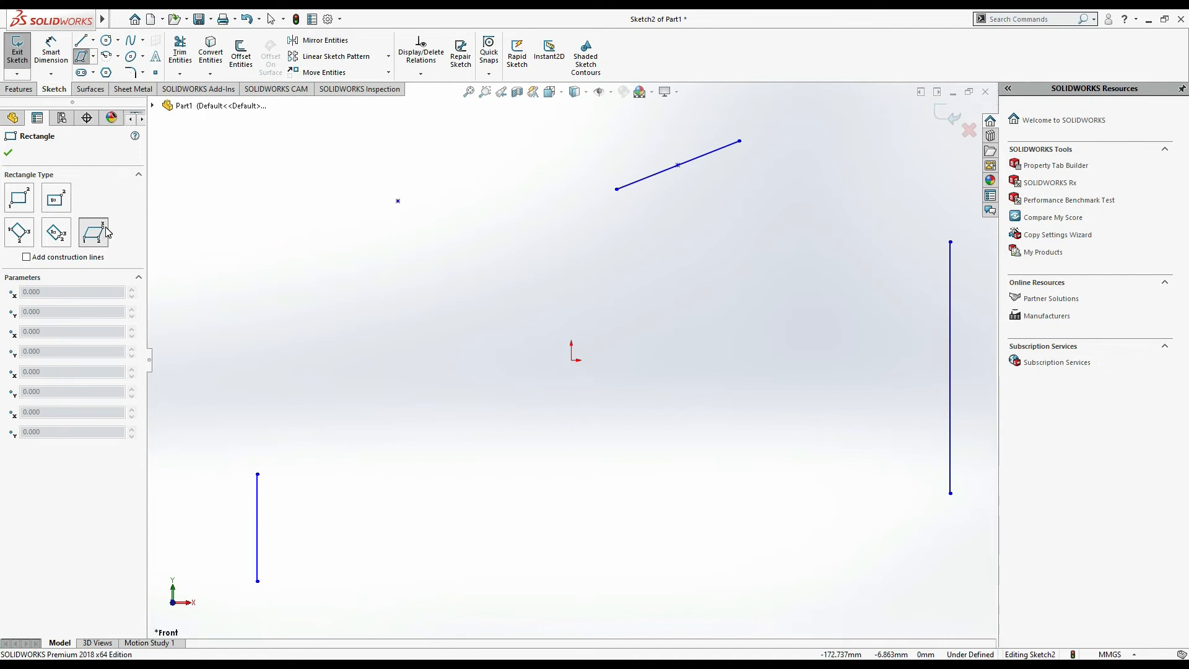
click(409, 392)
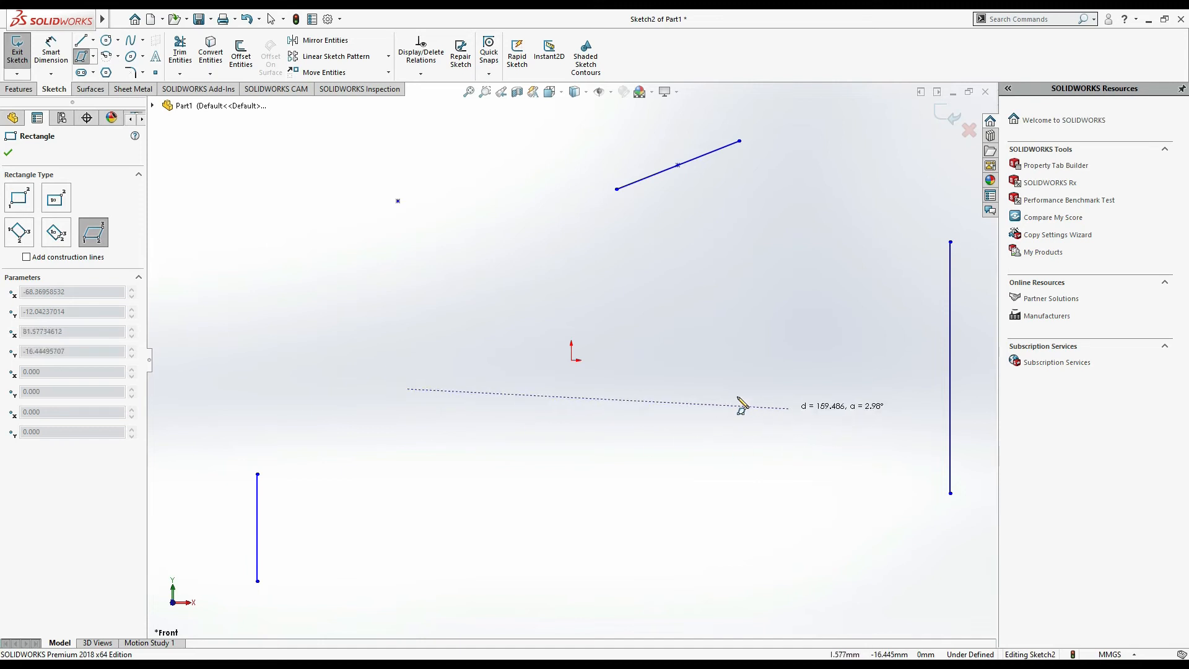
click(726, 390)
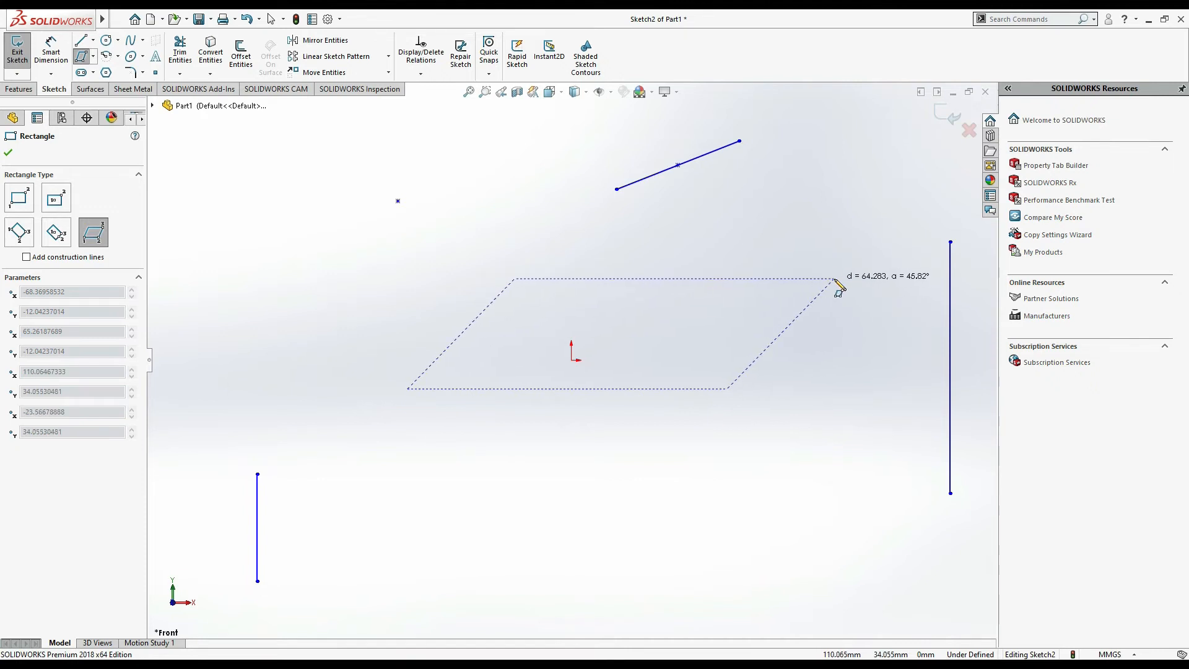
click(834, 279)
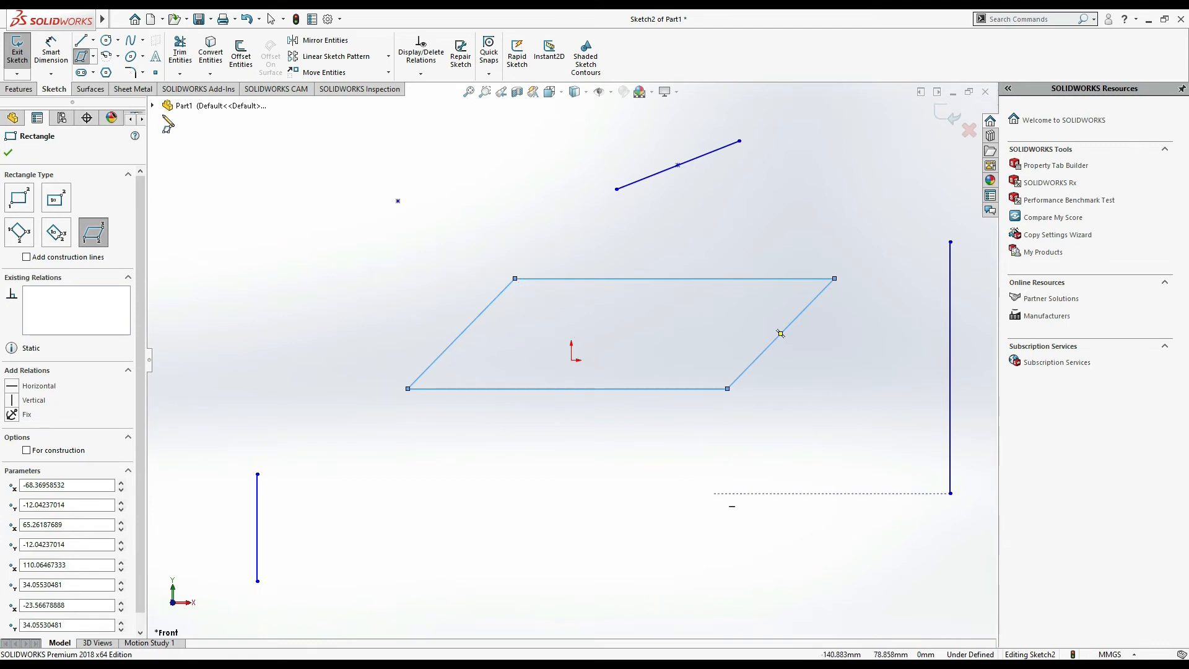
- Draw a centerpoint arc centred on the parallelogram's top edge midpoint, radius about 55 mm, sweeping about 168°
click(94, 57)
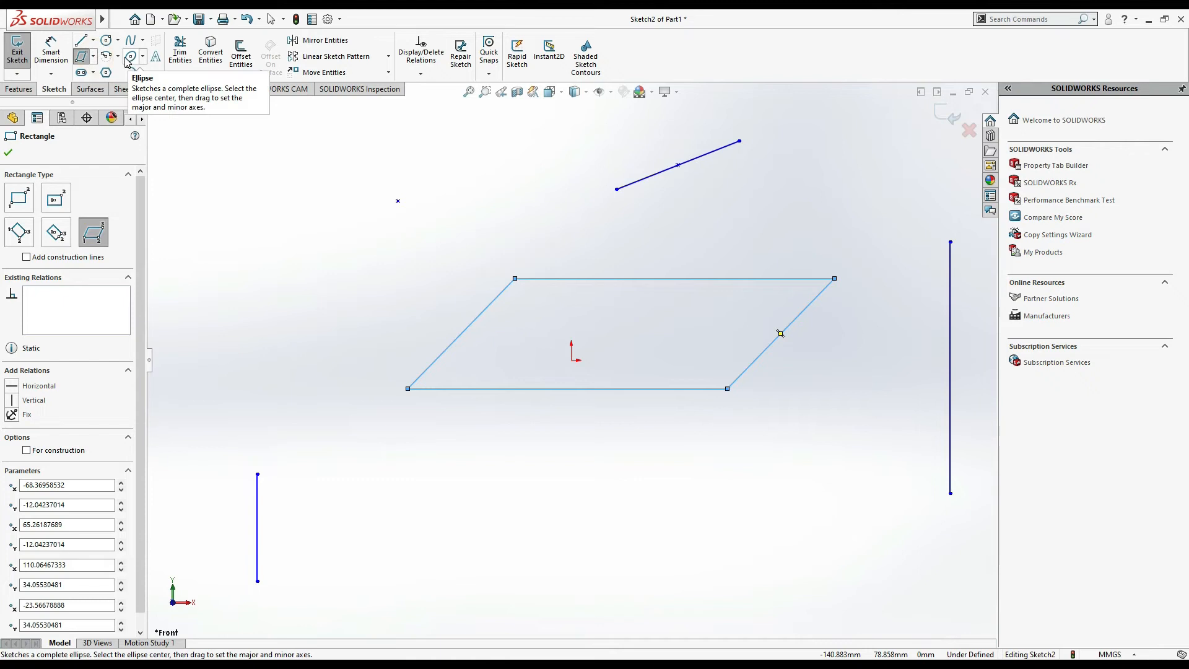
click(118, 58)
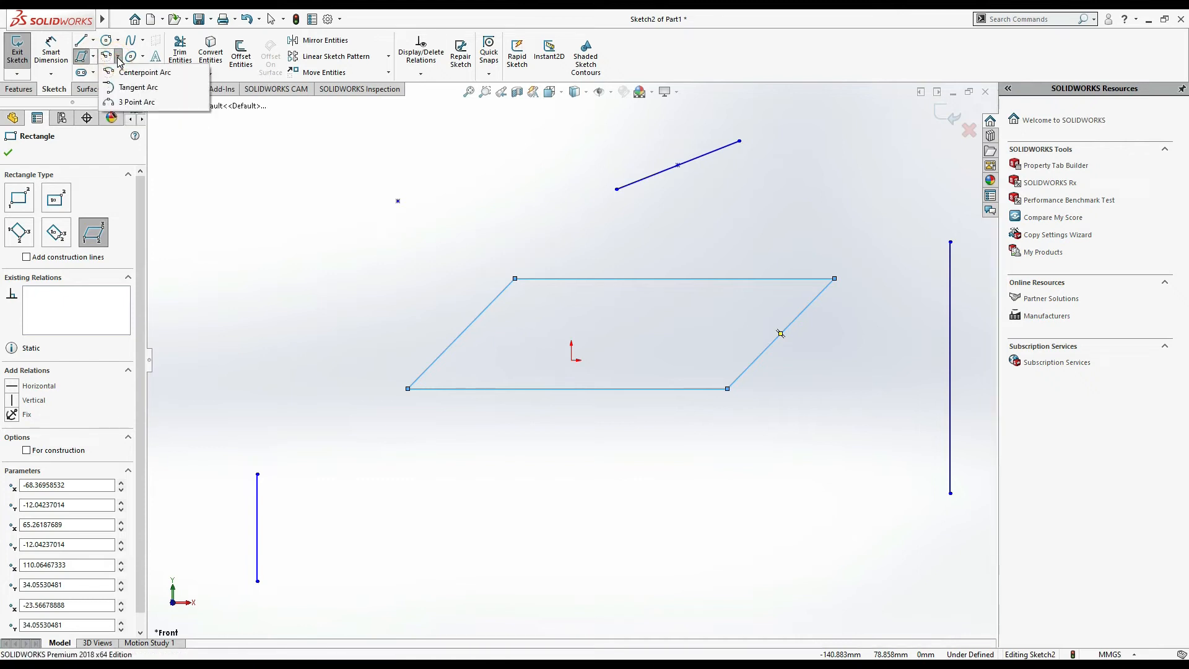
click(145, 73)
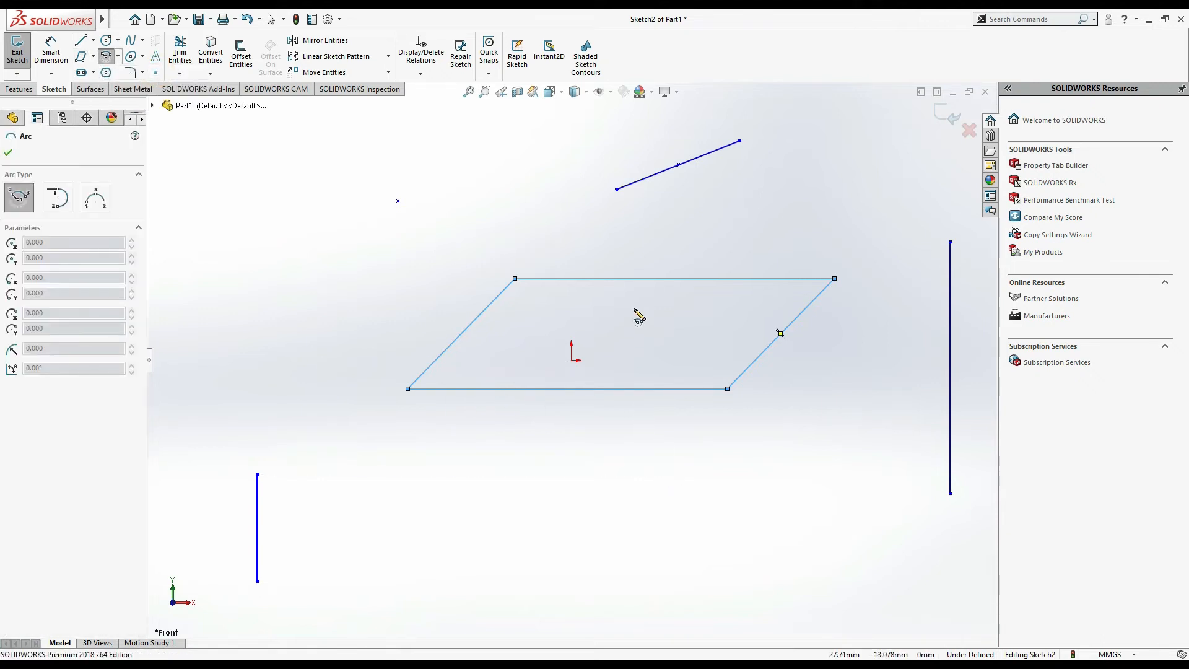
click(674, 279)
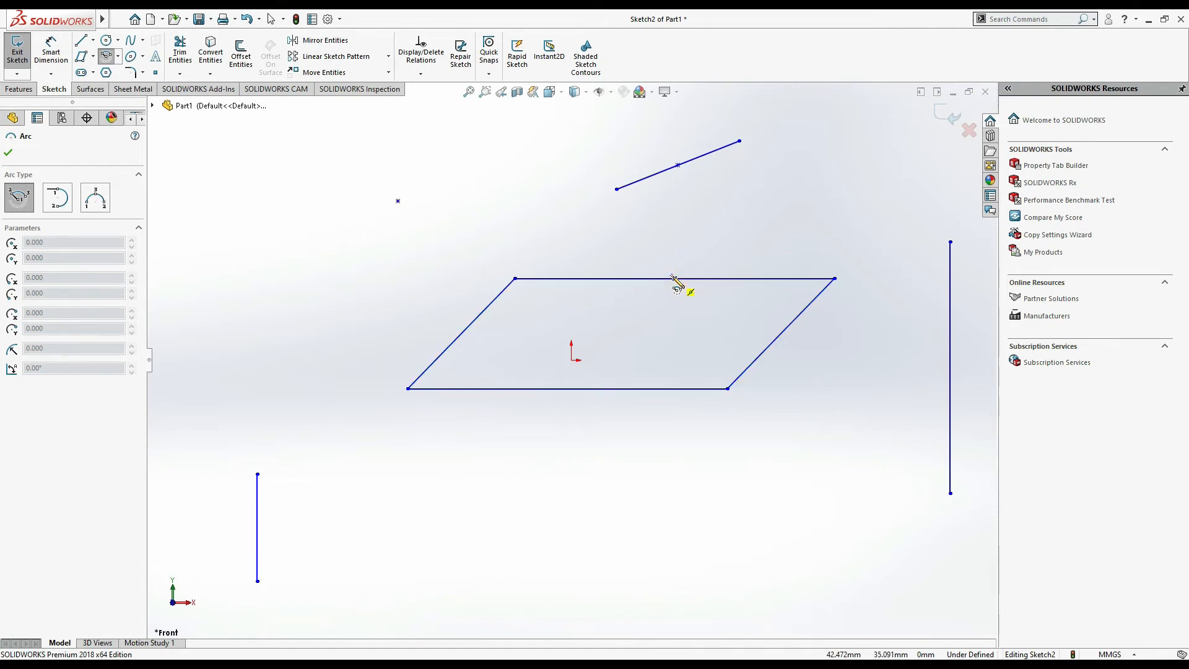
click(675, 279)
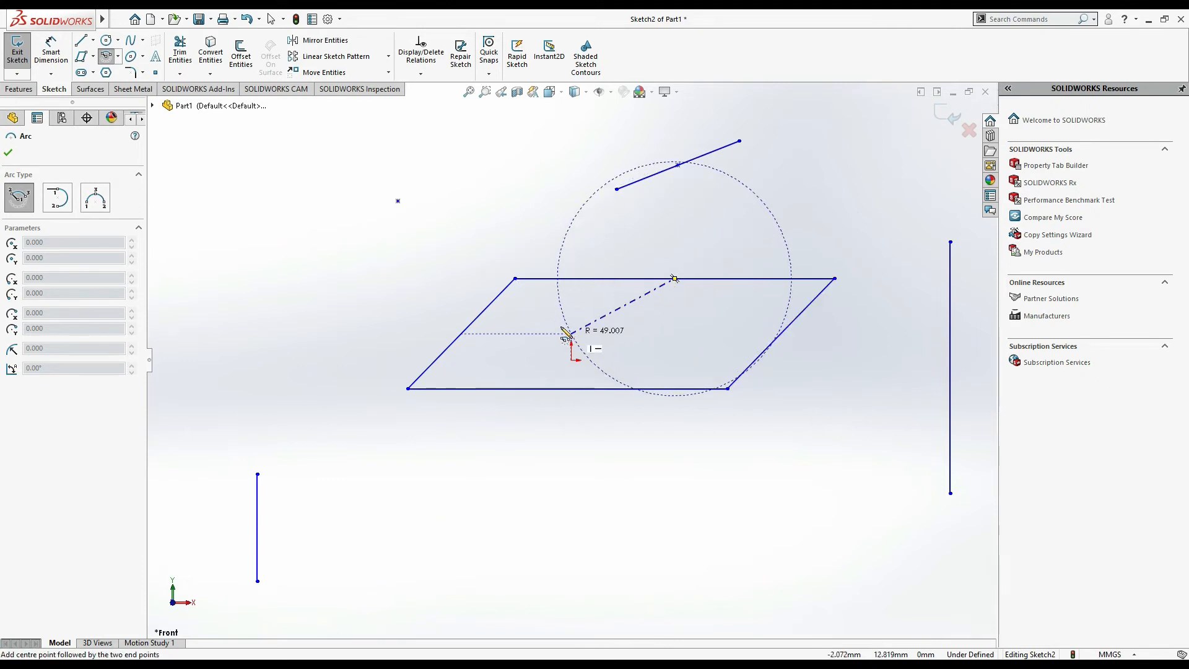
click(545, 299)
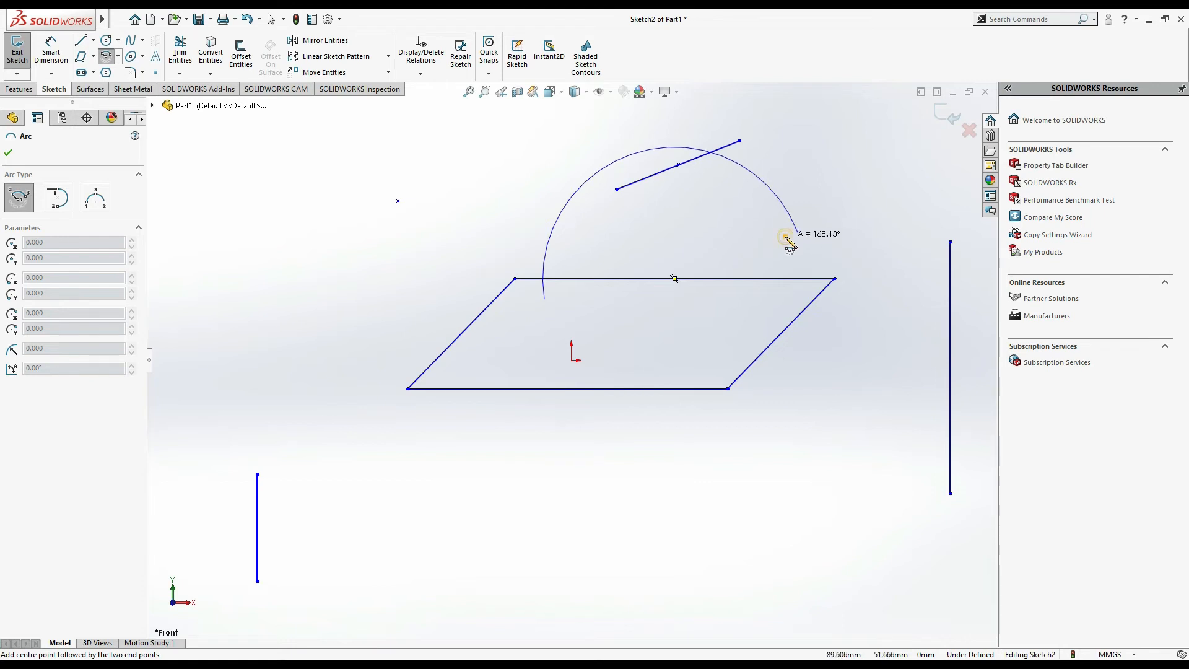
click(797, 232)
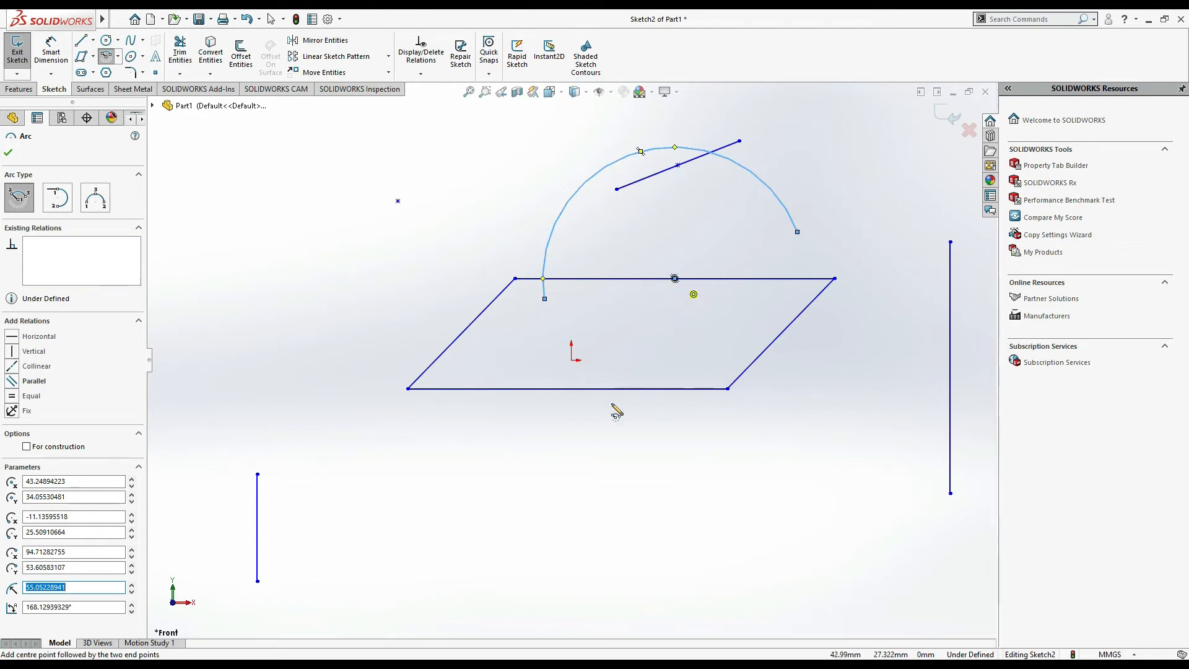
- Draw a centerpoint arc centred on the bottom edge midpoint, radius about 48 mm, sweeping about 239°
click(567, 389)
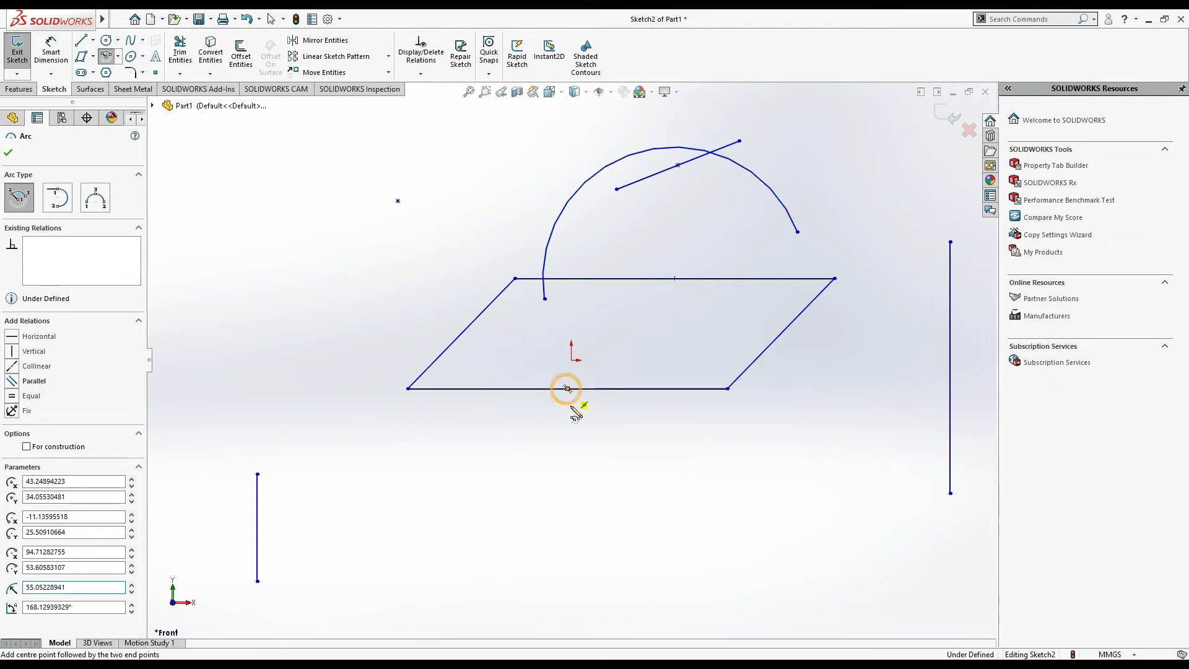
click(452, 389)
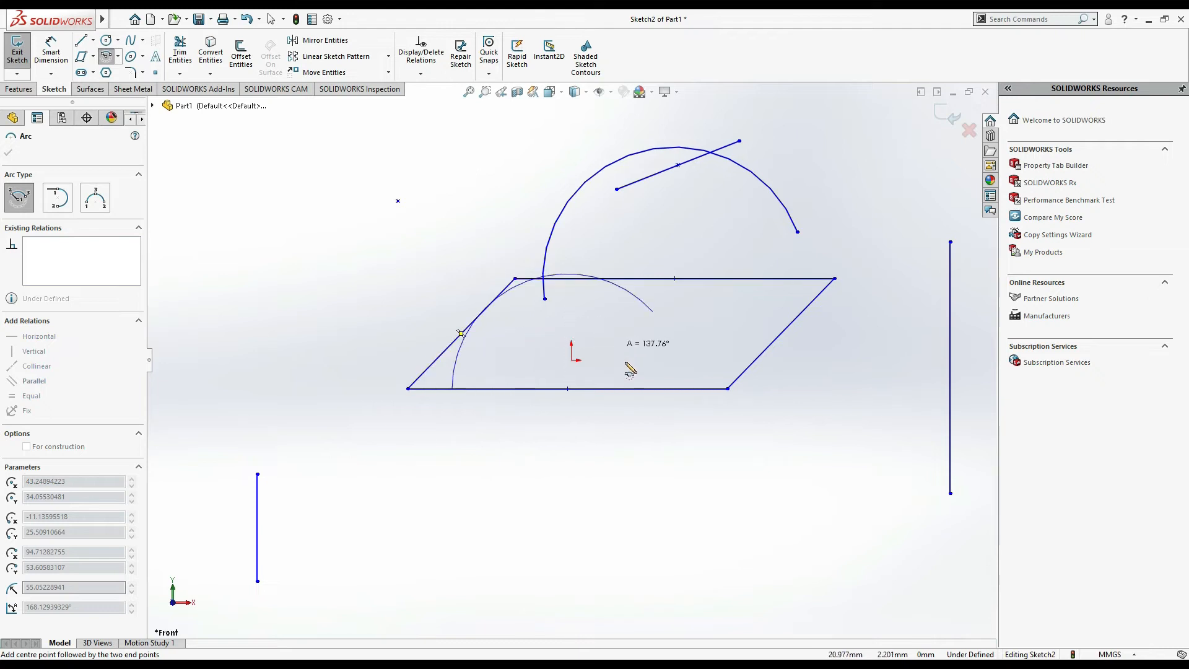
click(600, 443)
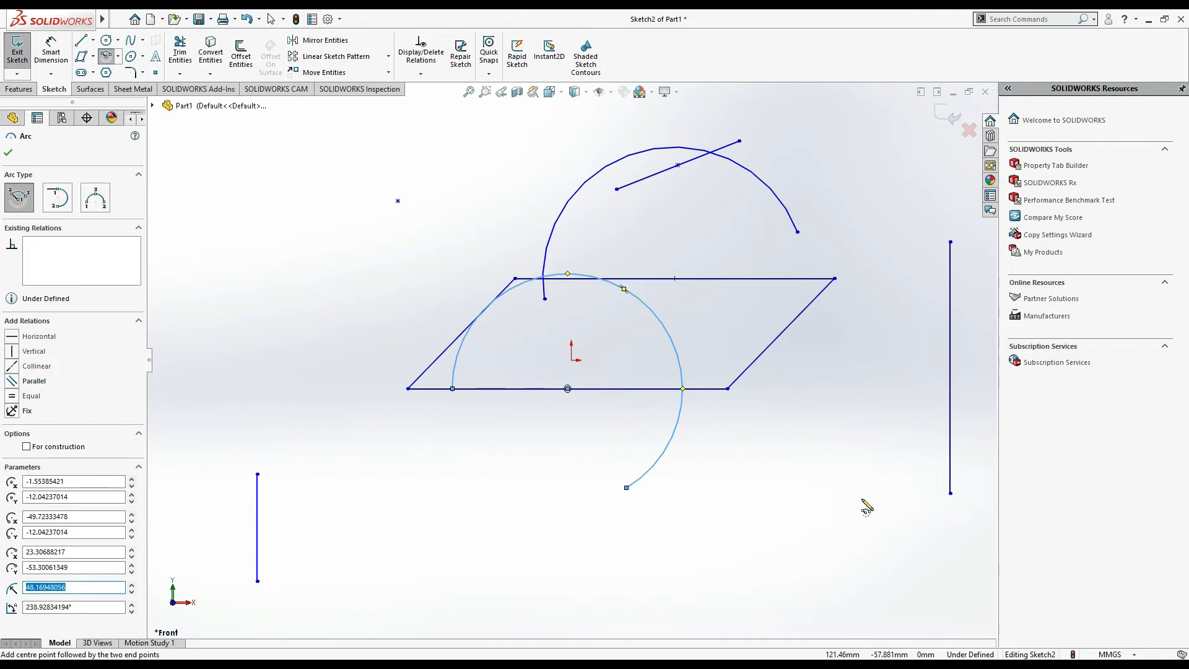
key(Escape)
- Draw a tangent arc from the parallelogram's bottom-right corner to its top-right corner
click(118, 56)
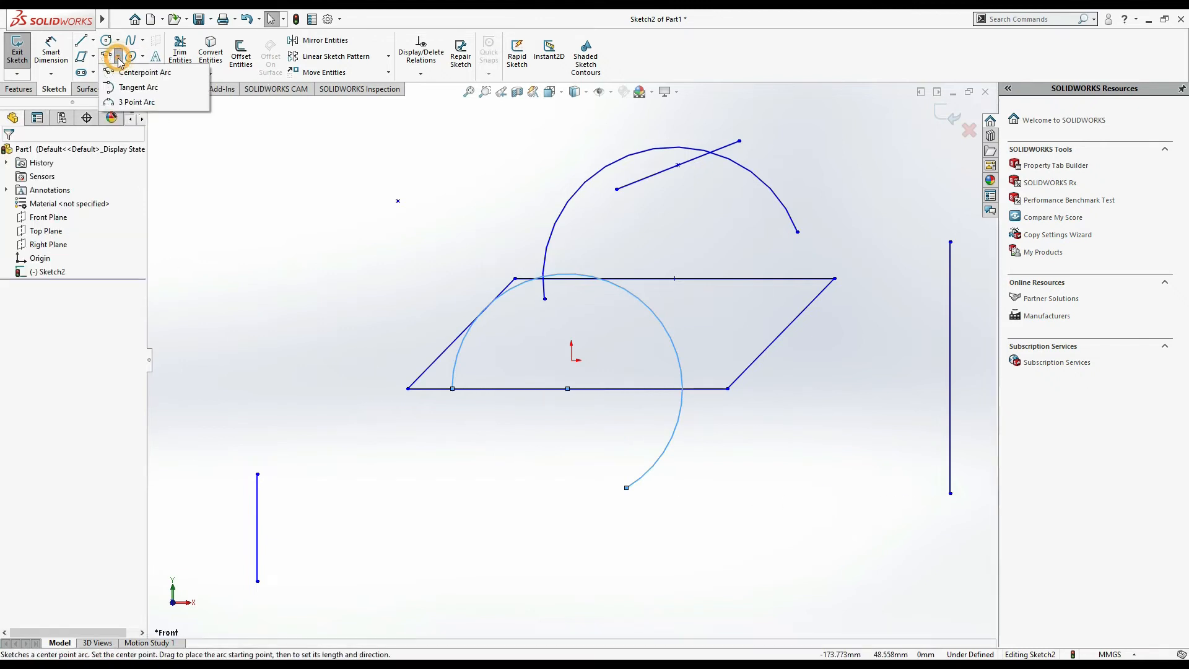
click(139, 91)
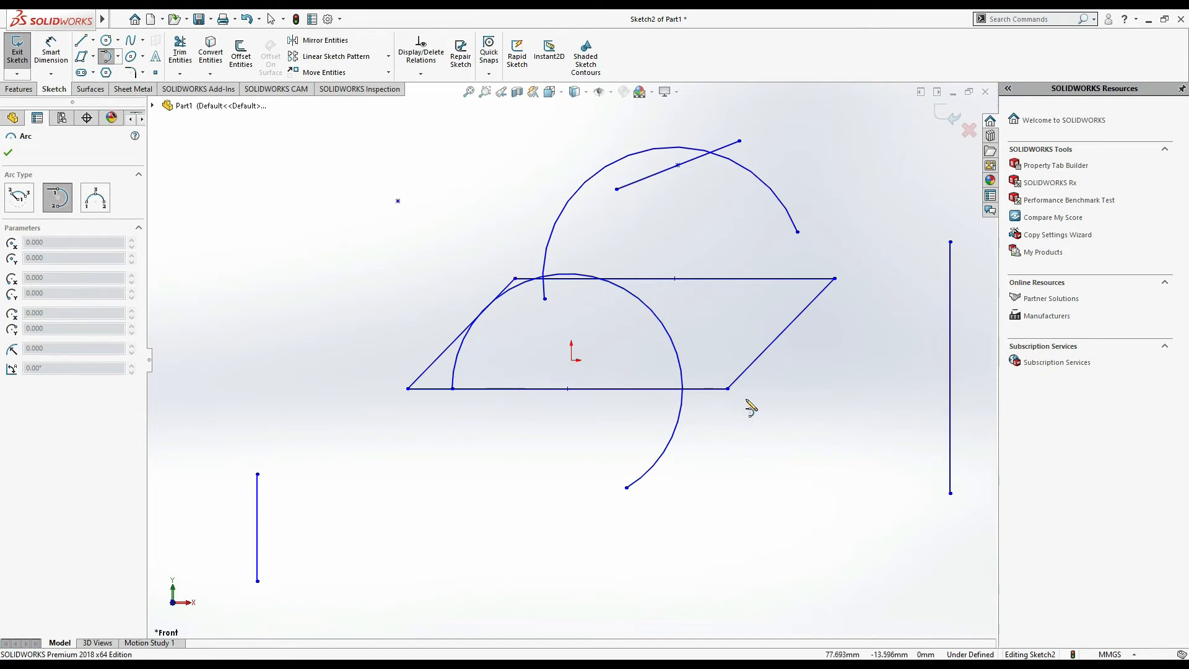
click(727, 389)
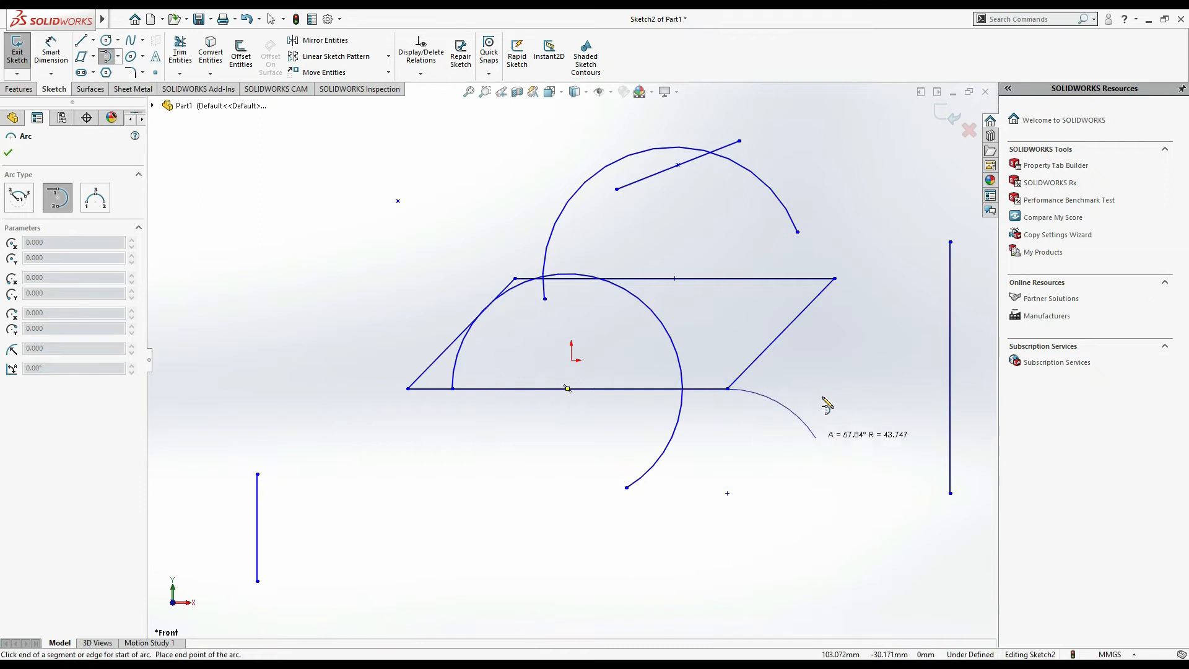
click(835, 278)
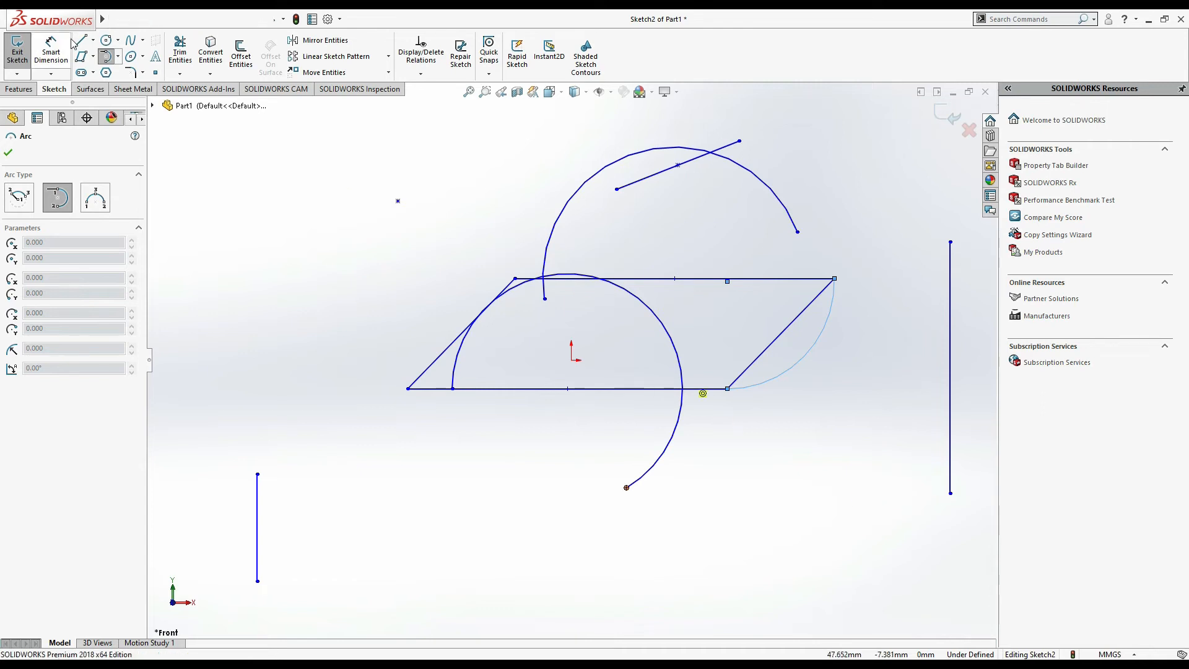
- Draw a 3 point arc of about 94 mm radius below the parallelogram's bottom edge
click(121, 56)
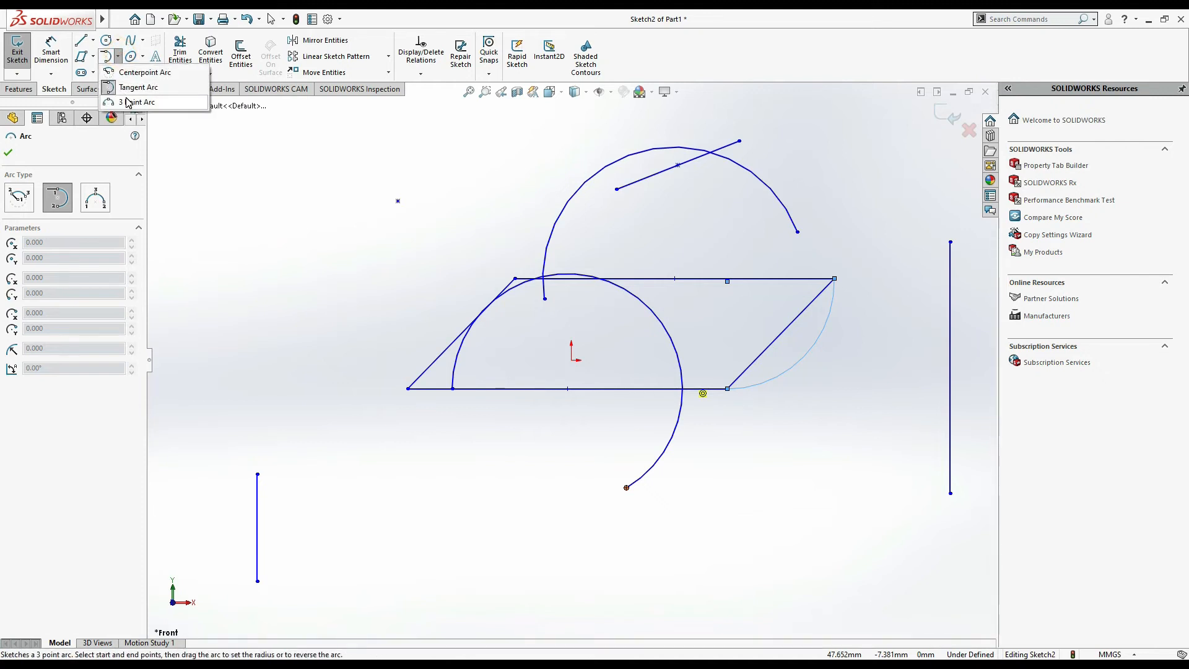
click(127, 103)
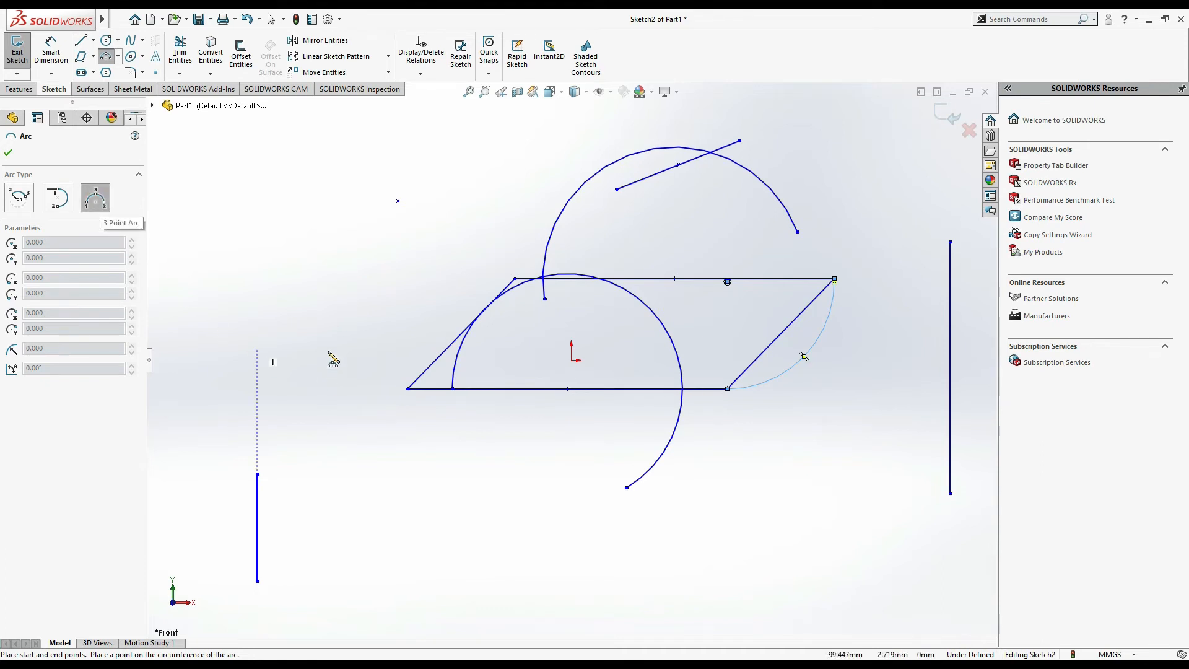
click(344, 437)
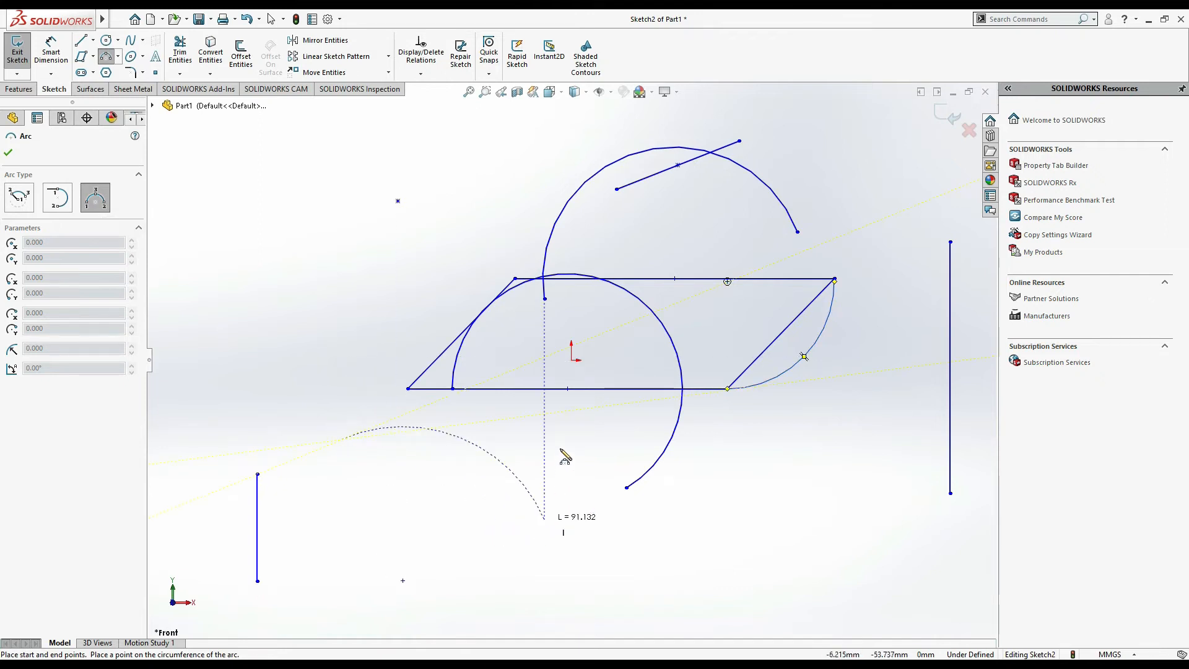
click(567, 410)
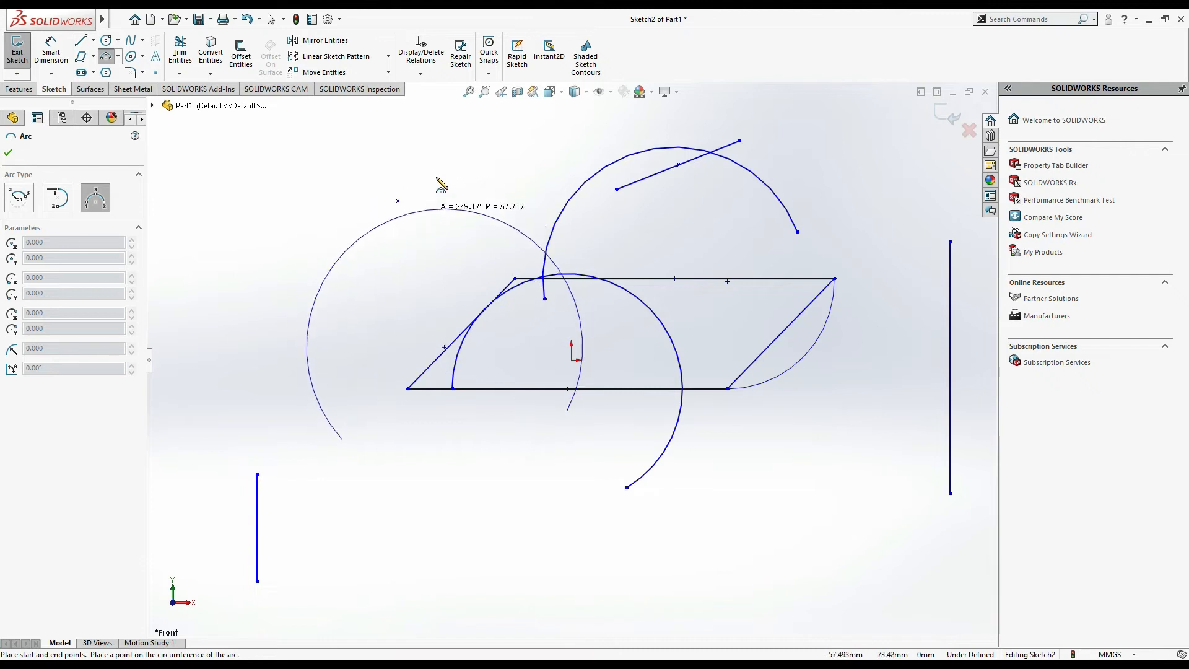
click(454, 396)
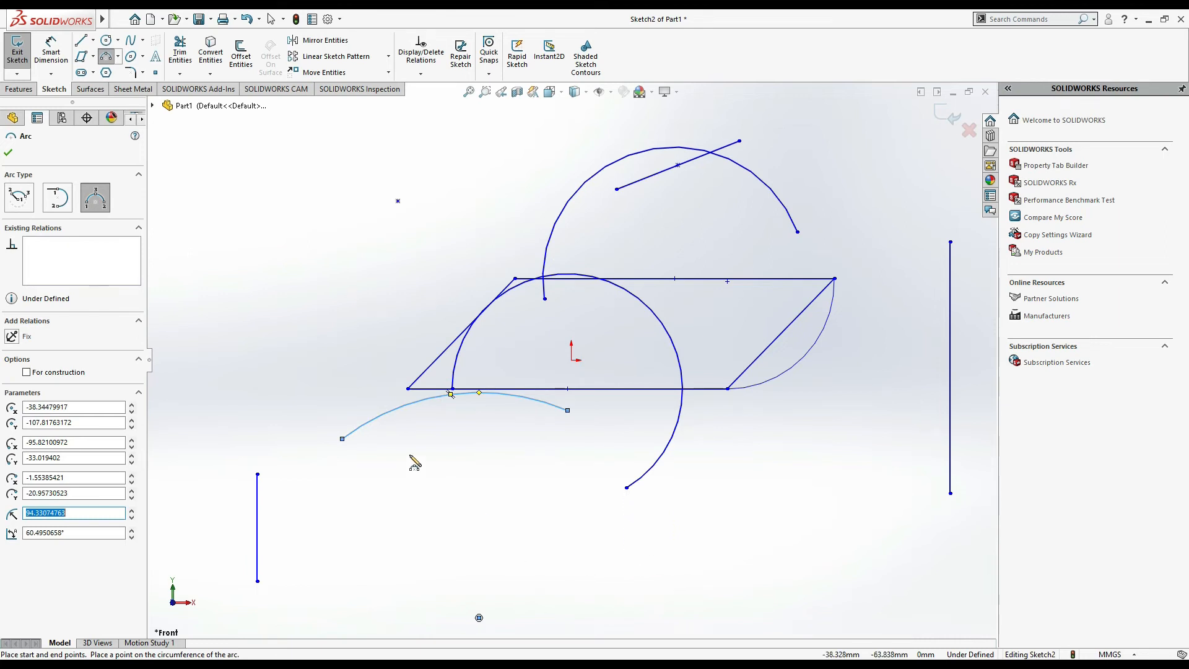
click(8, 153)
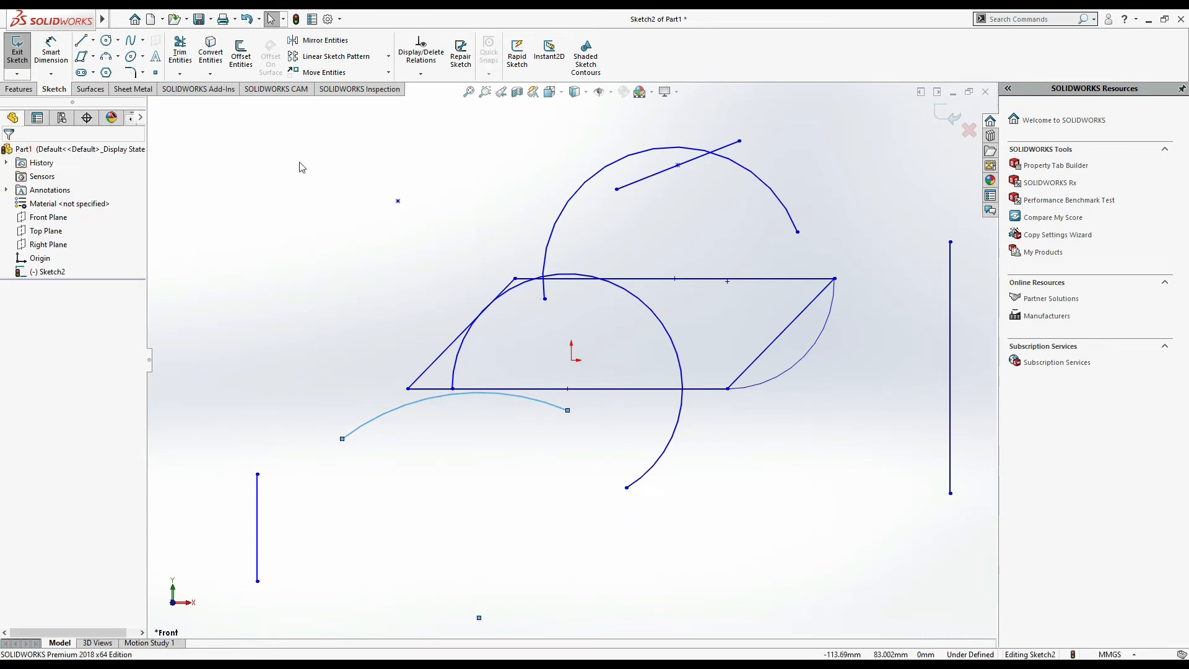
click(142, 58)
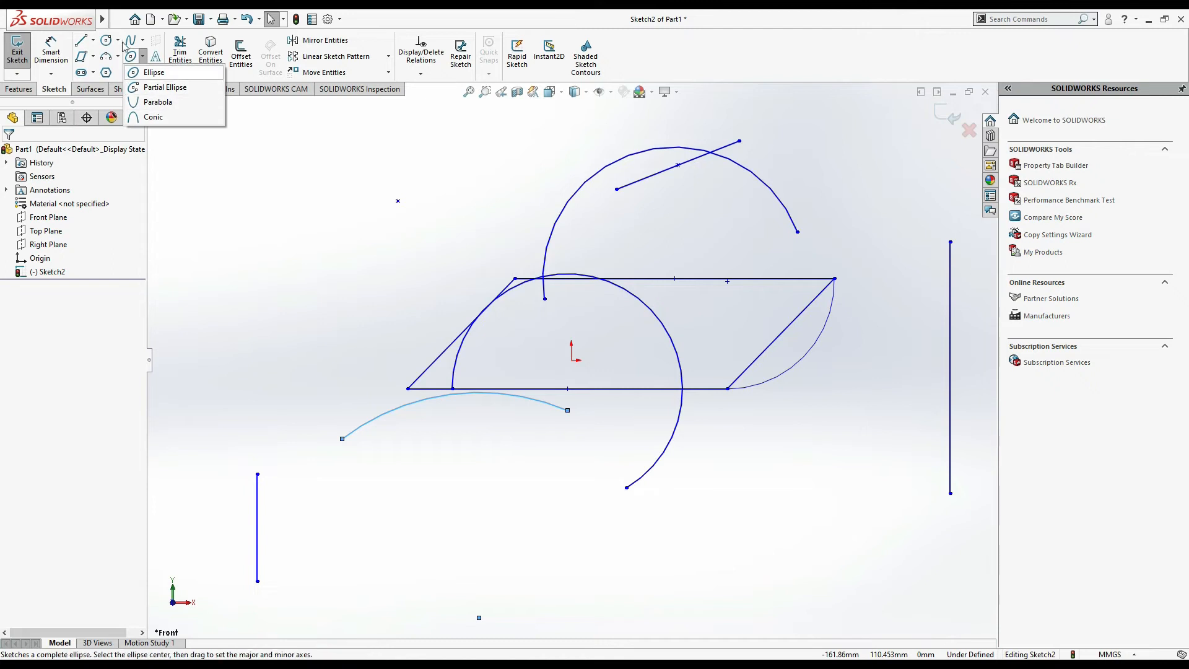
mouse_move(133, 44)
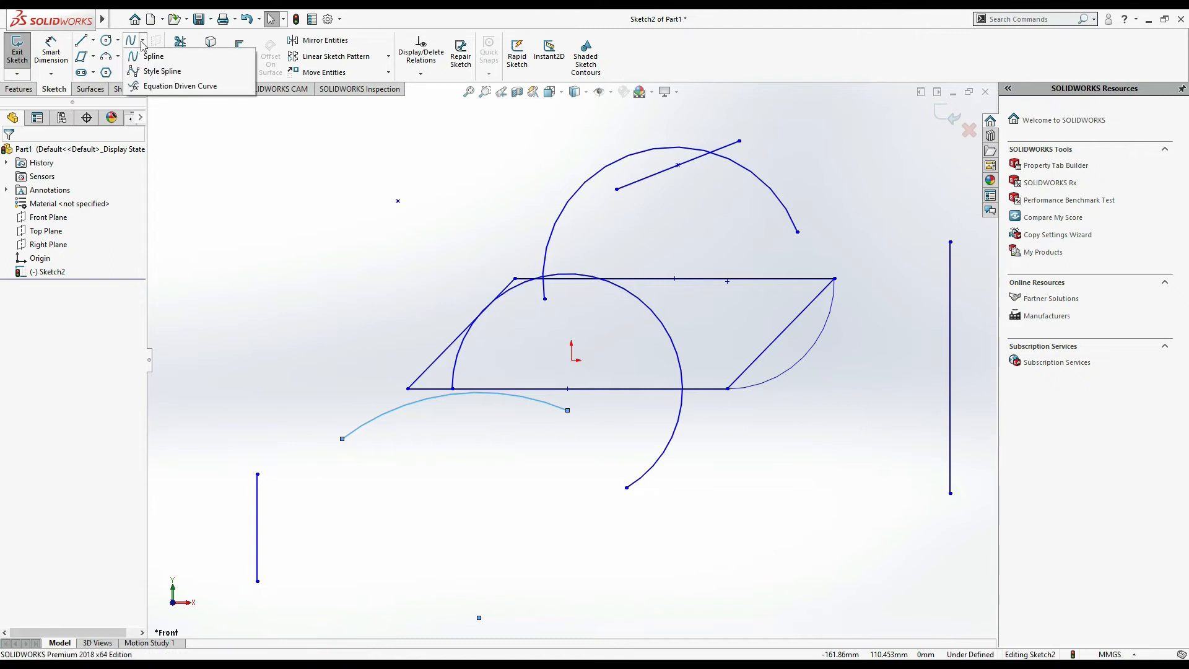
click(272, 125)
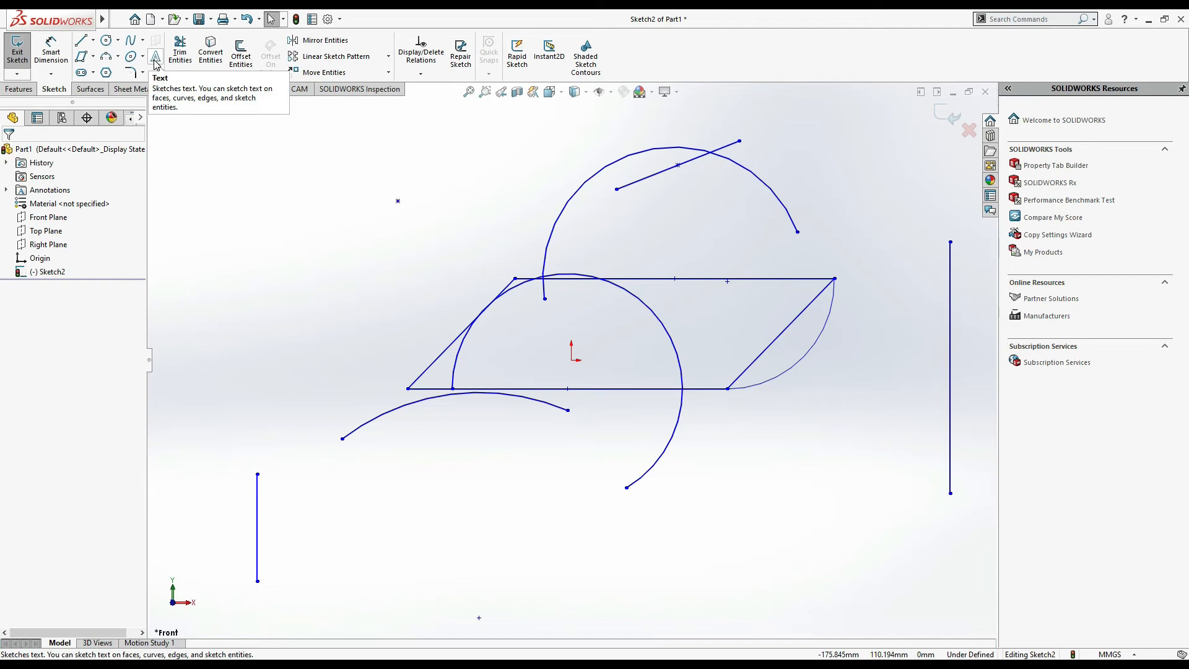
- Draw a straight slot about 73 mm long and 49 mm wide in the upper-left area of the sketch
click(93, 74)
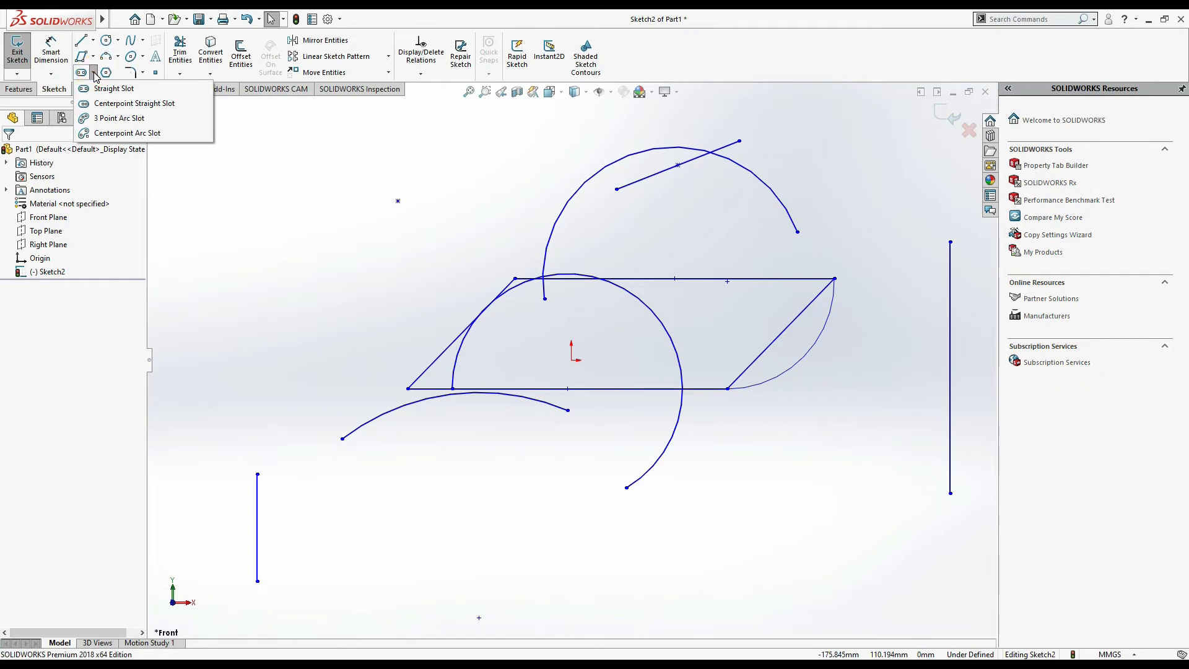
click(135, 91)
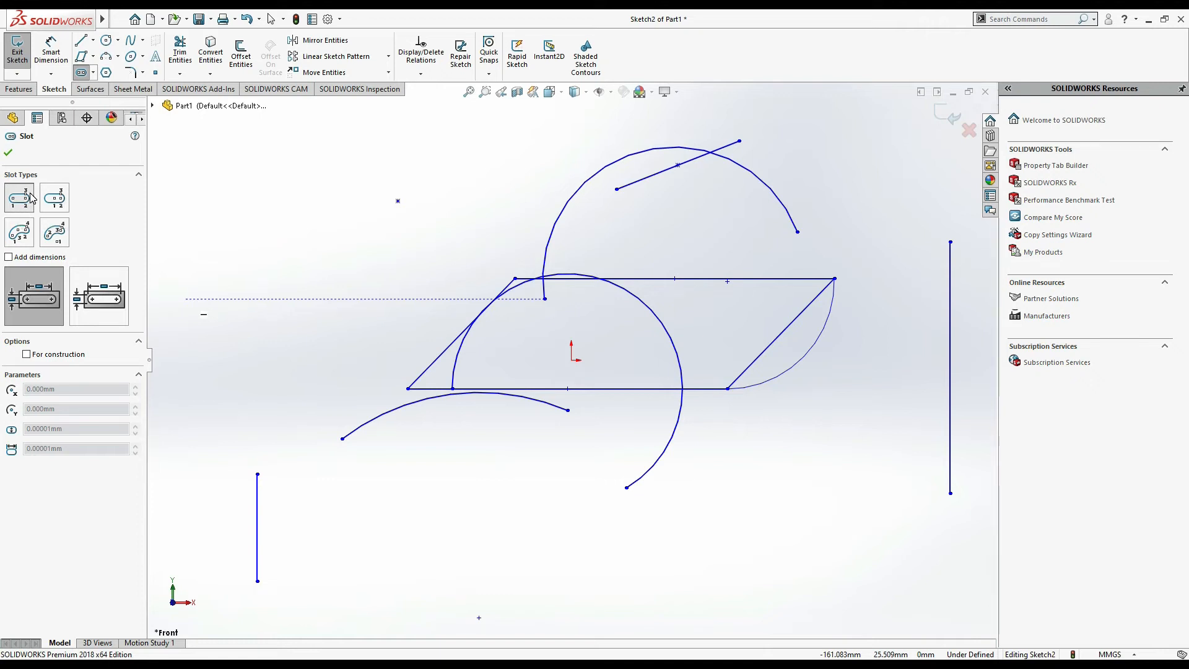
click(248, 232)
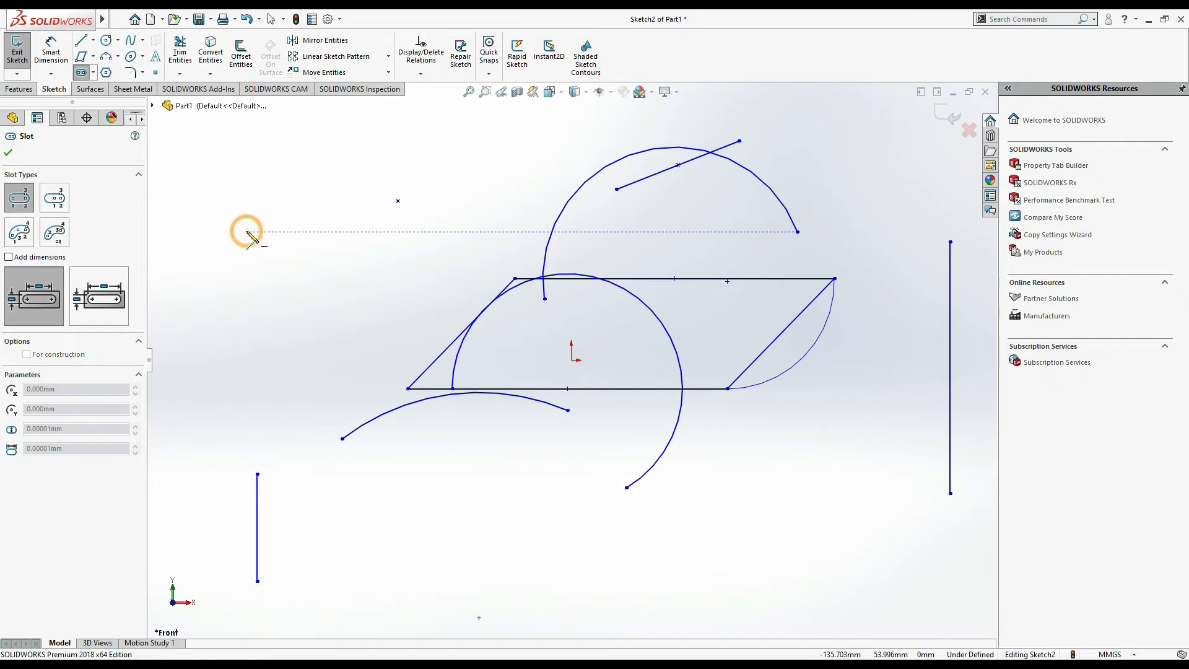
click(422, 232)
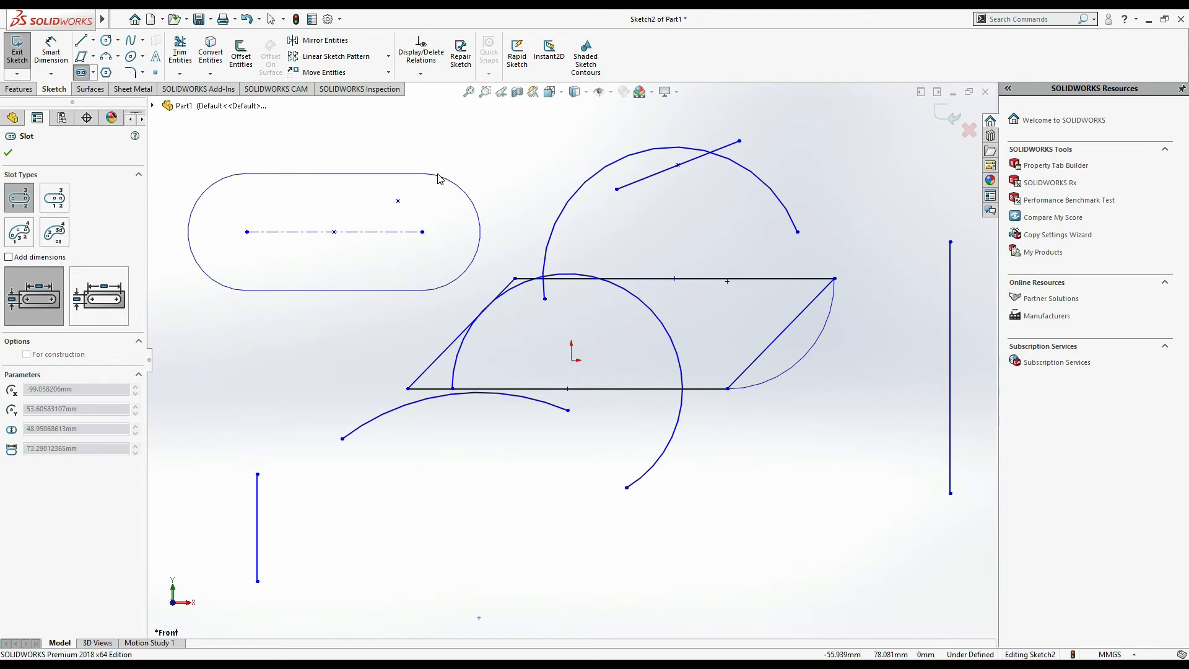
click(437, 179)
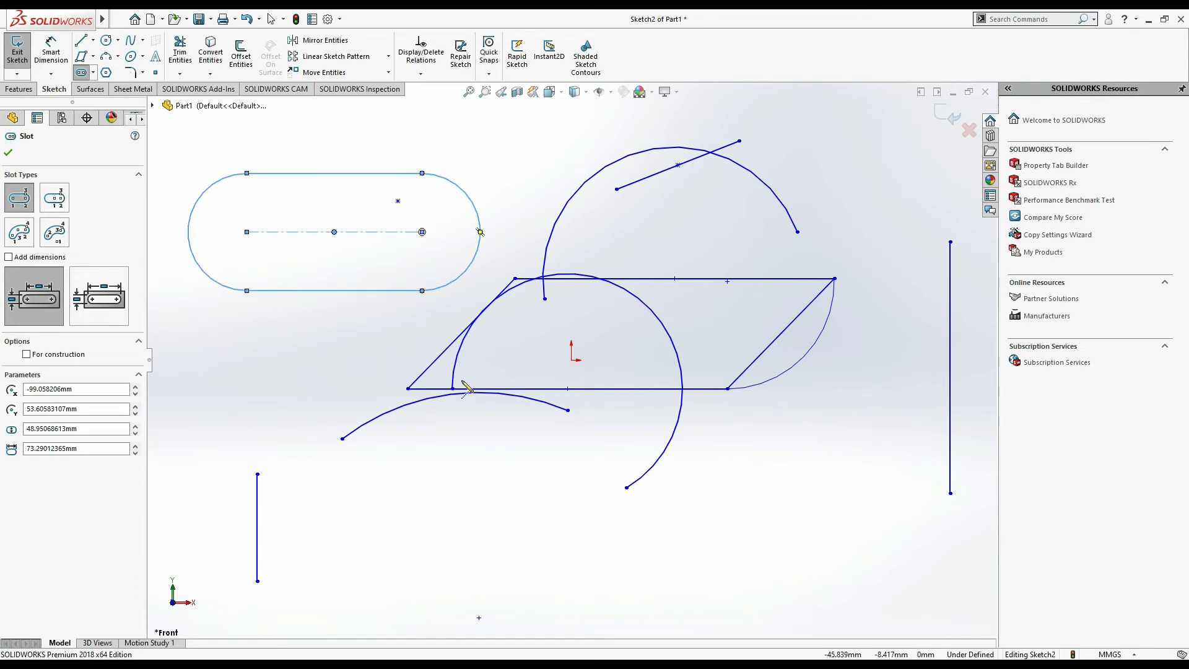
- Dimension the straight slot's centre-to-centre length as 30 mm
click(52, 62)
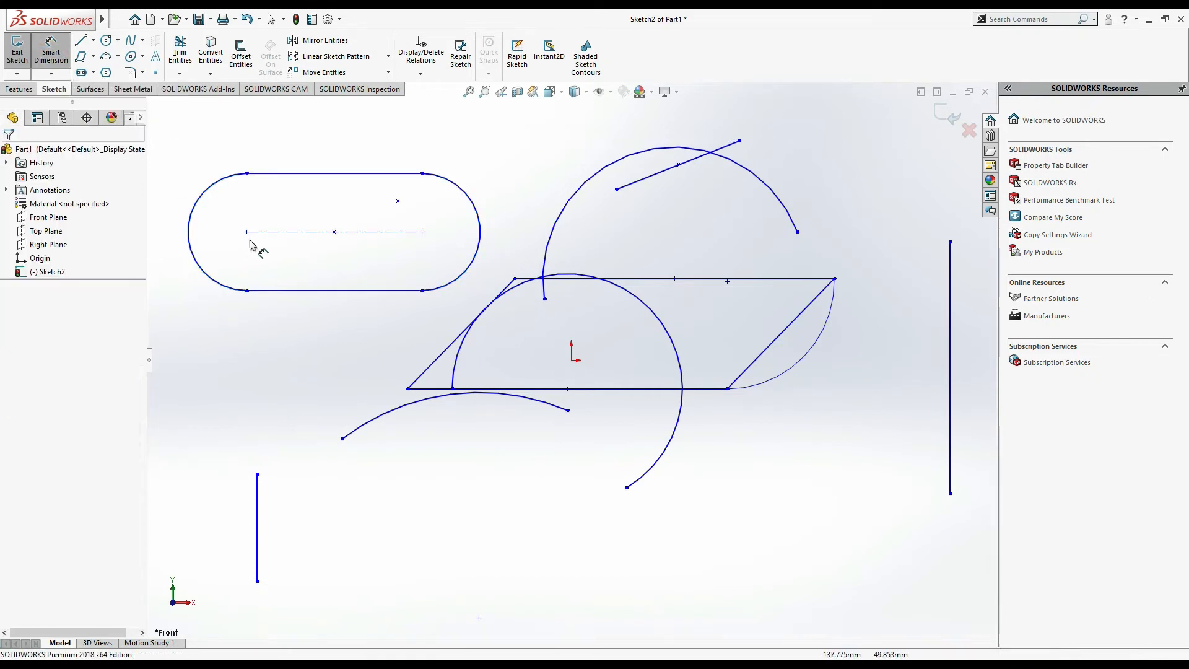
click(291, 232)
click(294, 330)
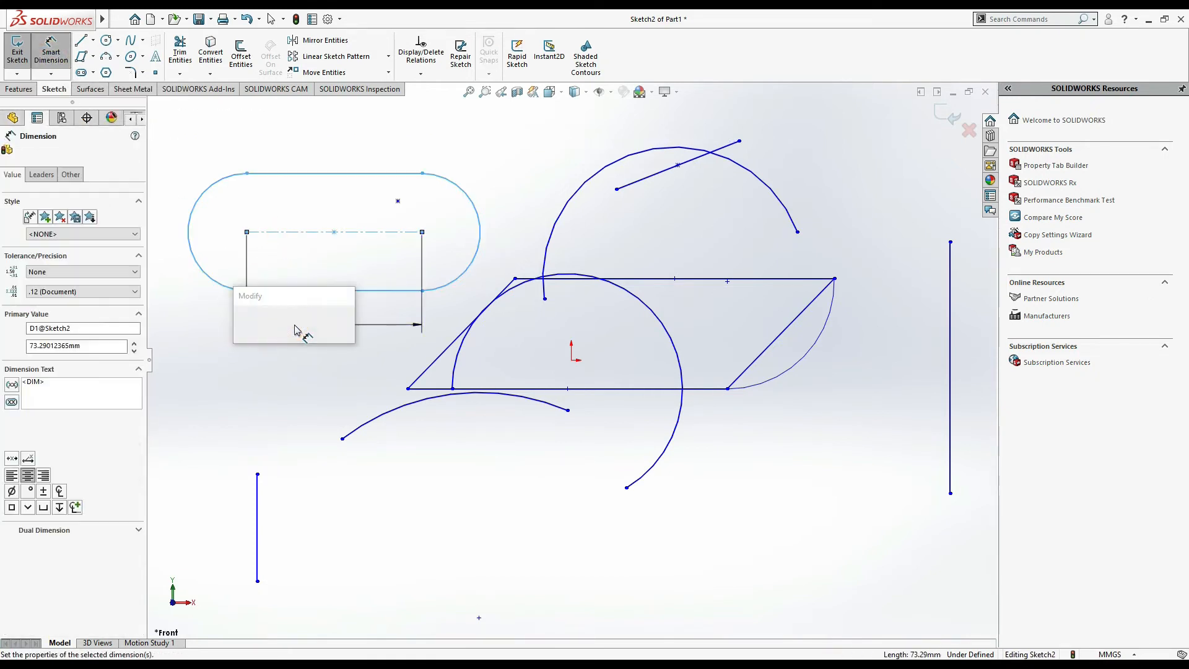
text(30)
key(Return)
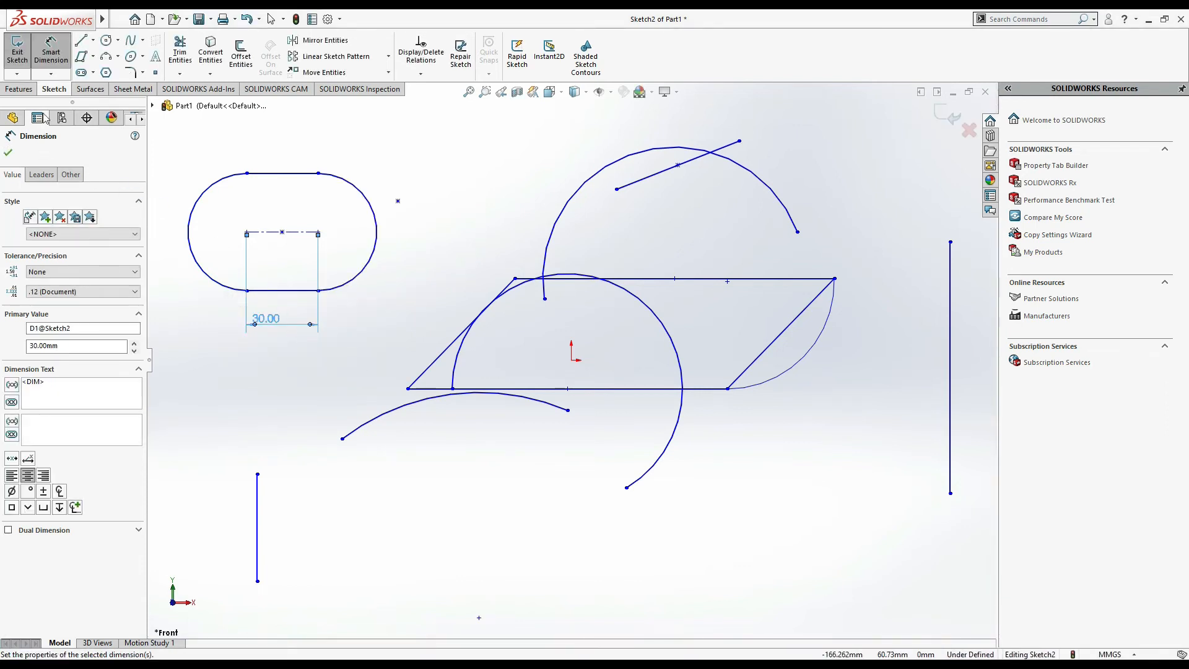
click(8, 153)
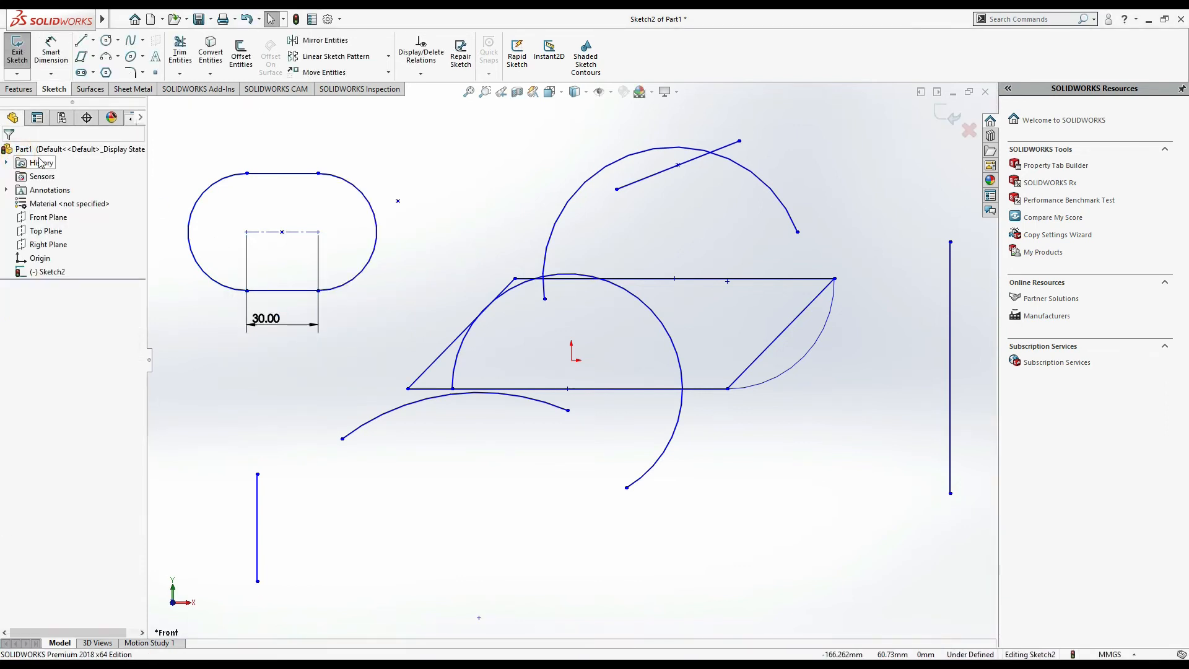
- Draw a centerpoint straight slot about 64 mm long and 39 mm wide beside the lower-left vertical line
click(92, 74)
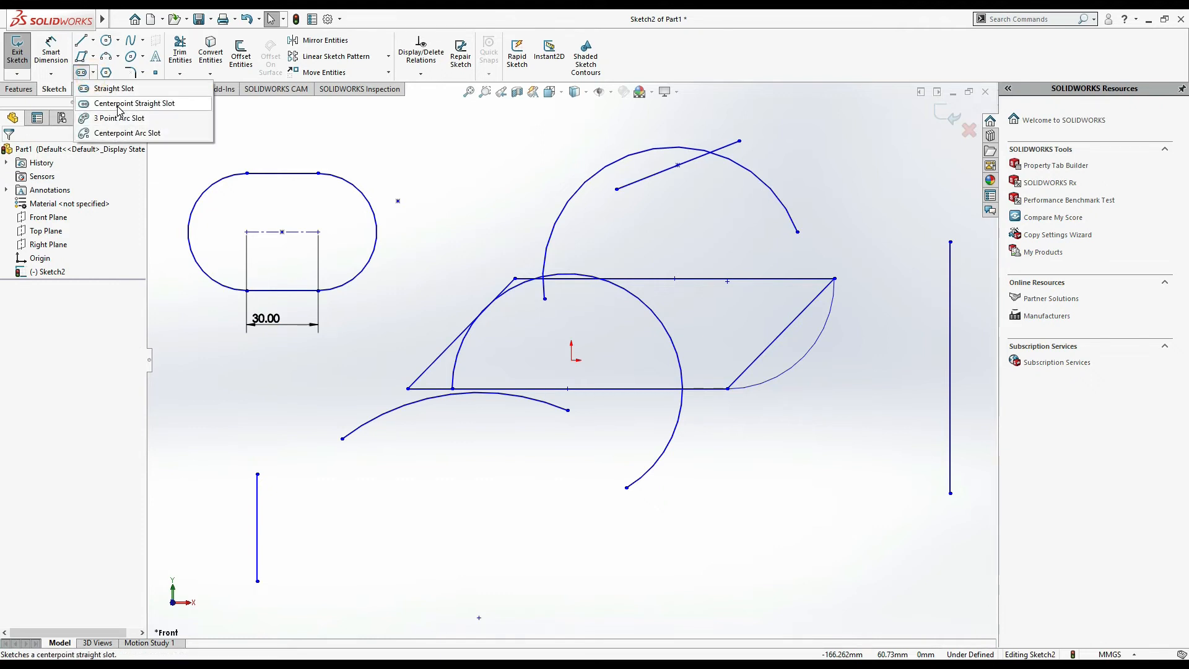
click(119, 106)
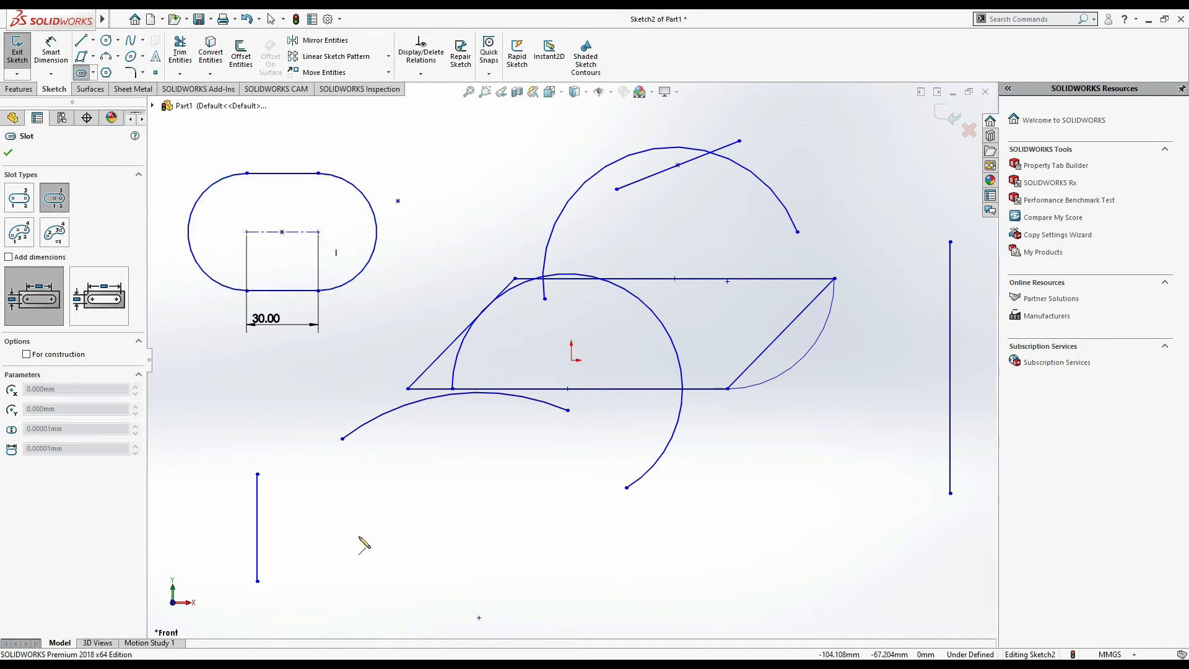
click(388, 530)
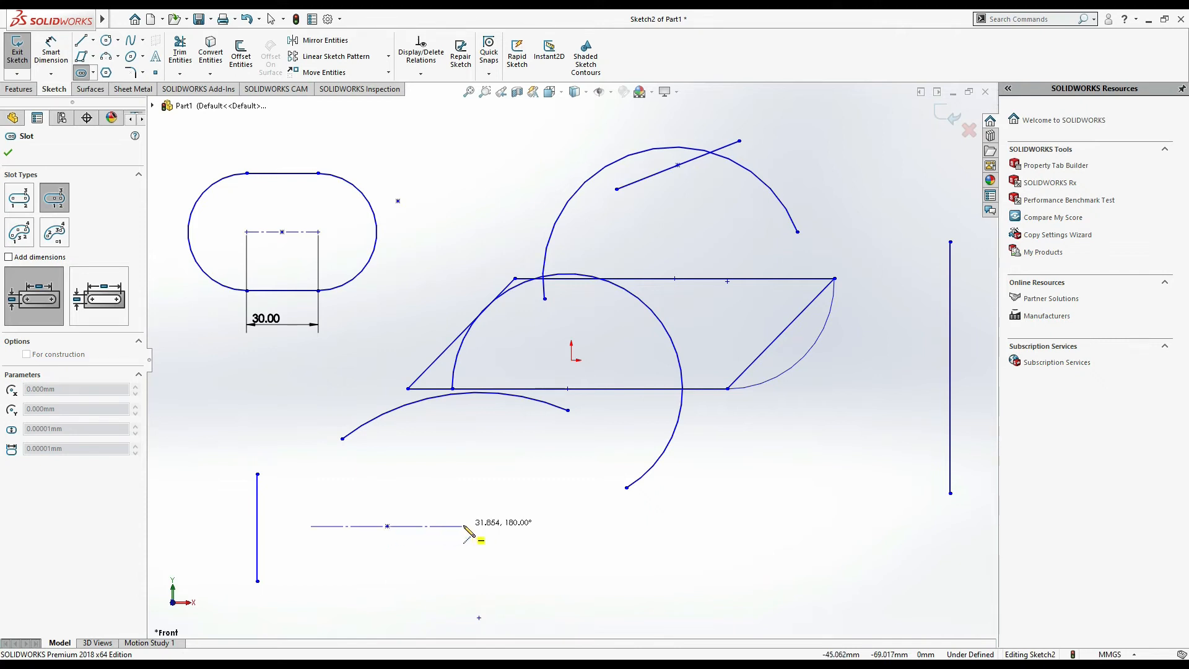
click(465, 526)
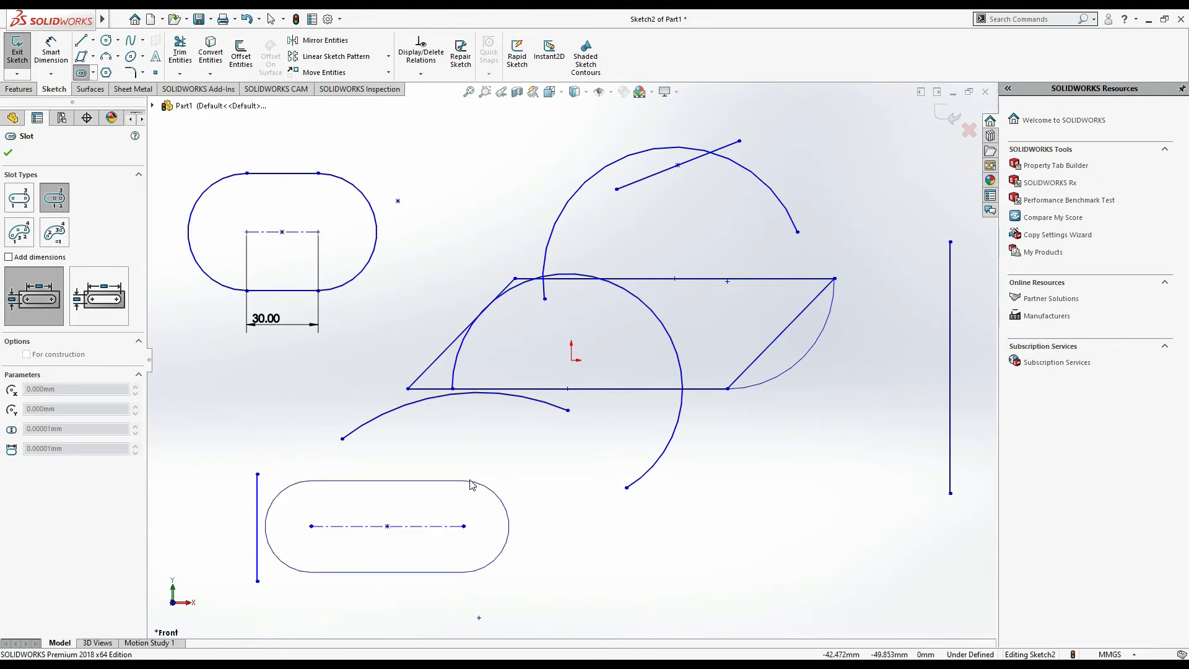
click(469, 480)
- Draw a five-sided inscribed polygon, circle diameter about 80 mm, below the parallelogram's bottom-right corner
click(93, 73)
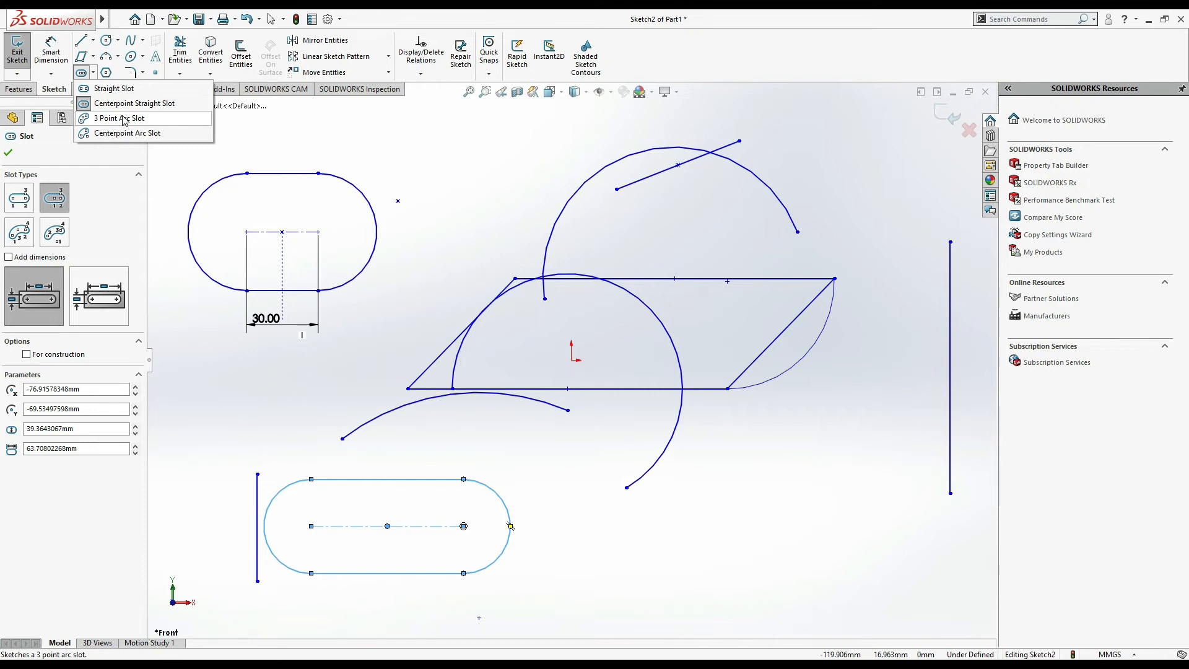
click(120, 71)
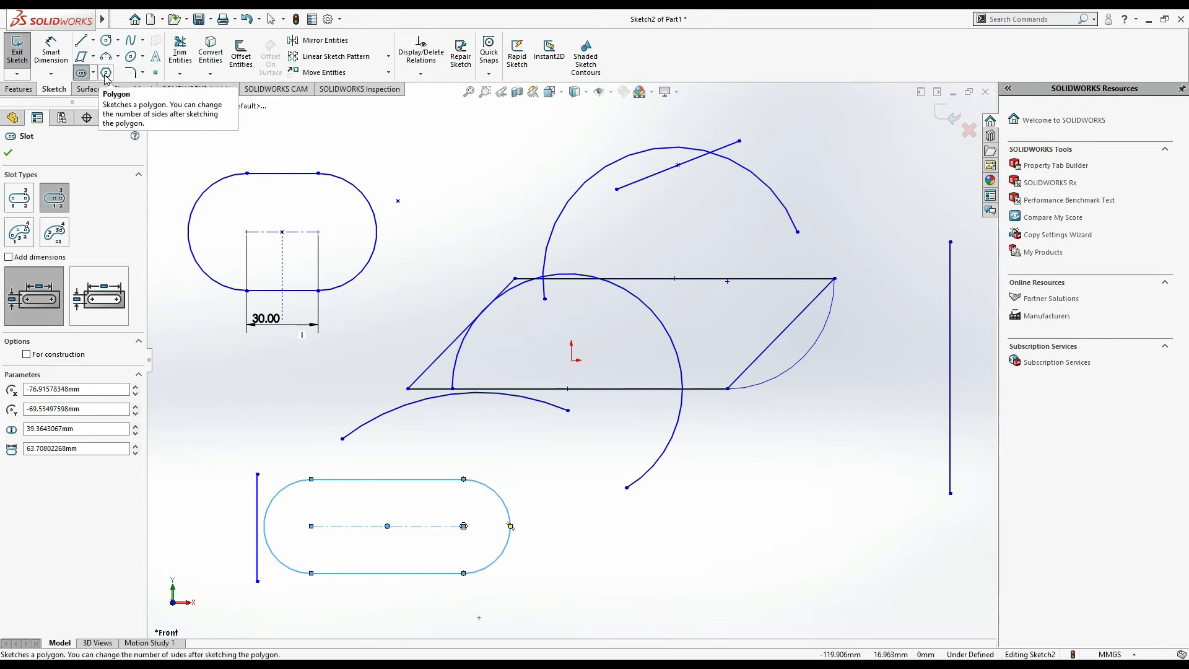
click(105, 75)
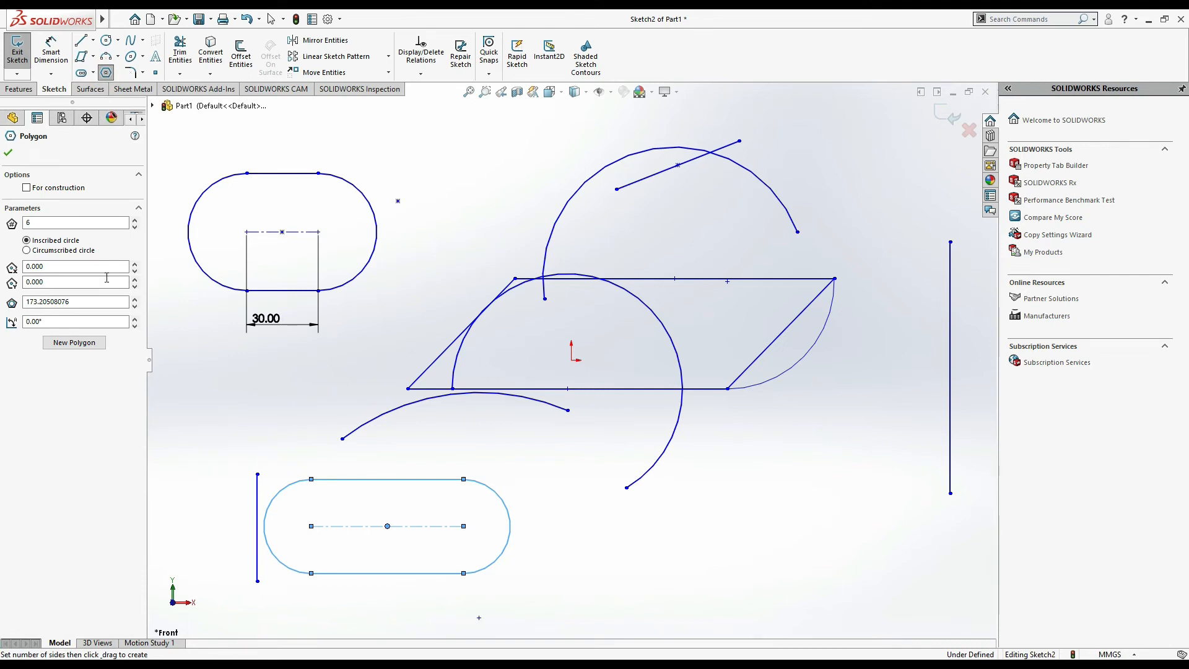
double_click(97, 223)
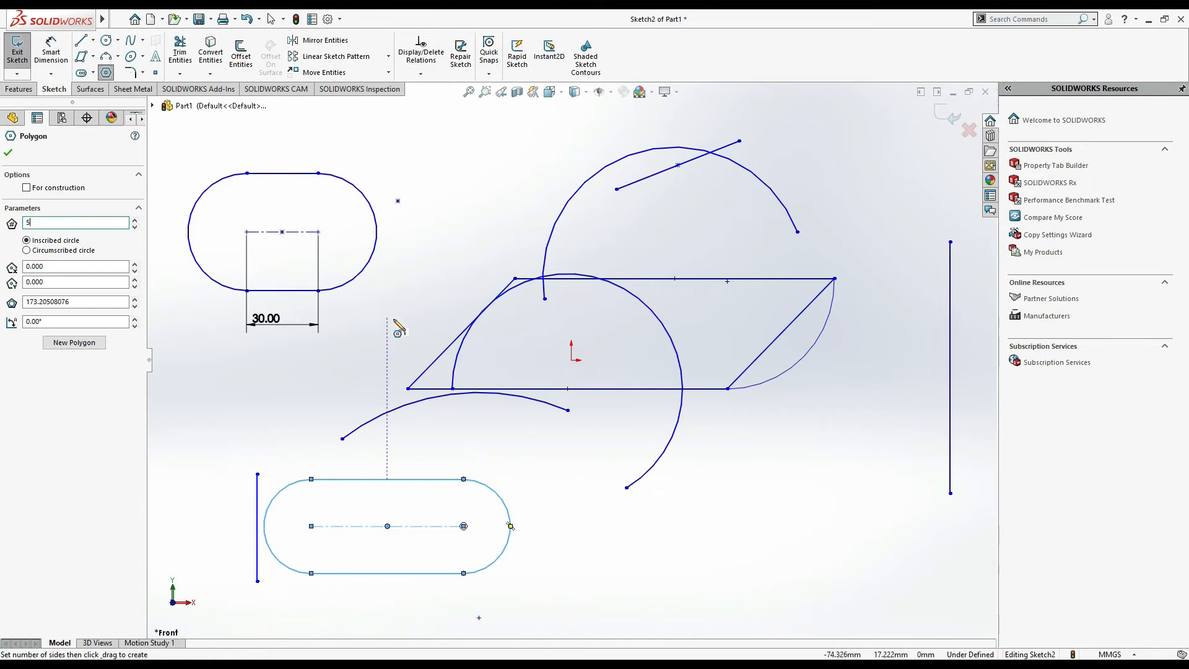
click(732, 515)
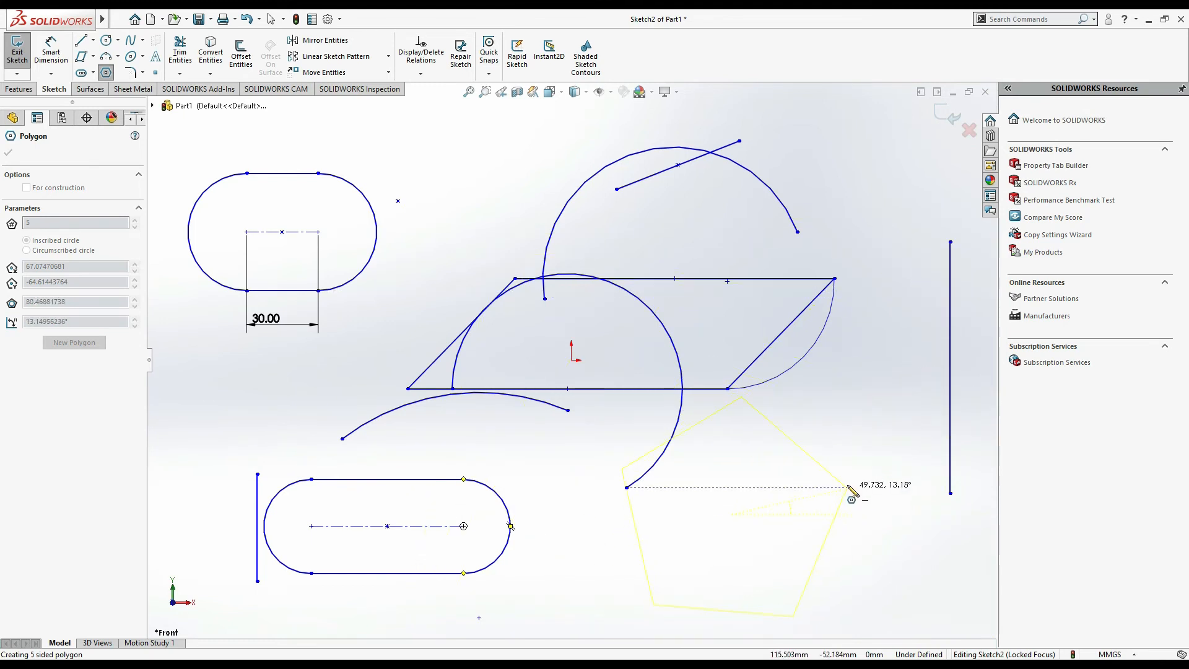
click(848, 488)
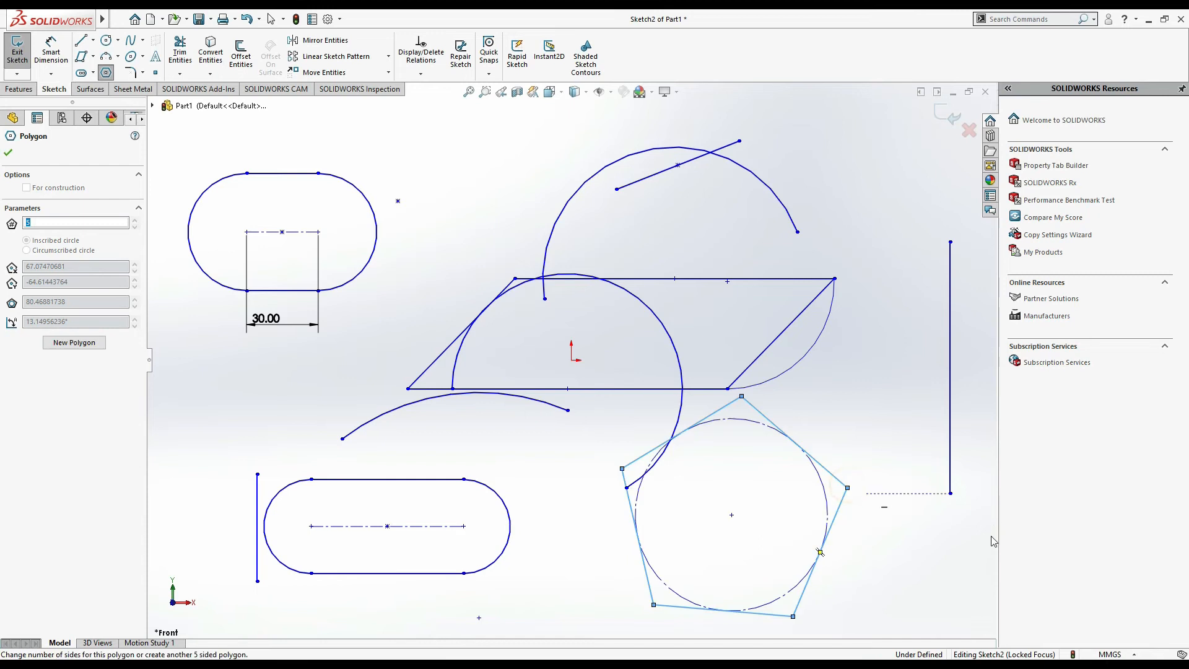
click(8, 152)
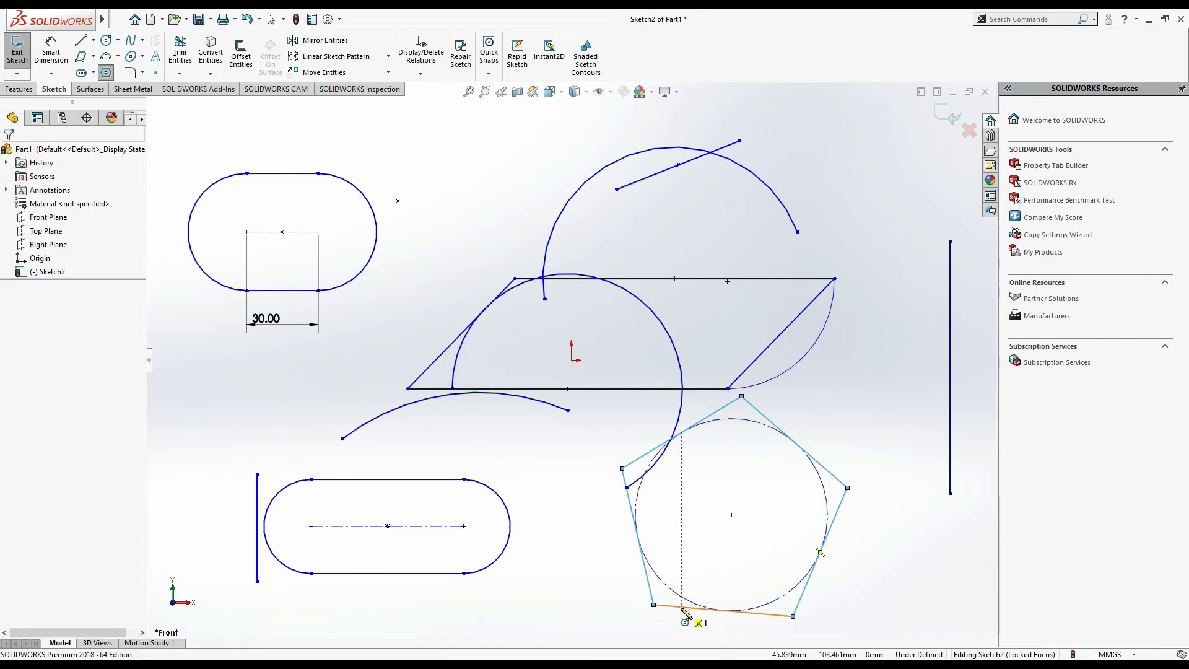
- Make the pentagon's bottom edge horizontal
key(Escape)
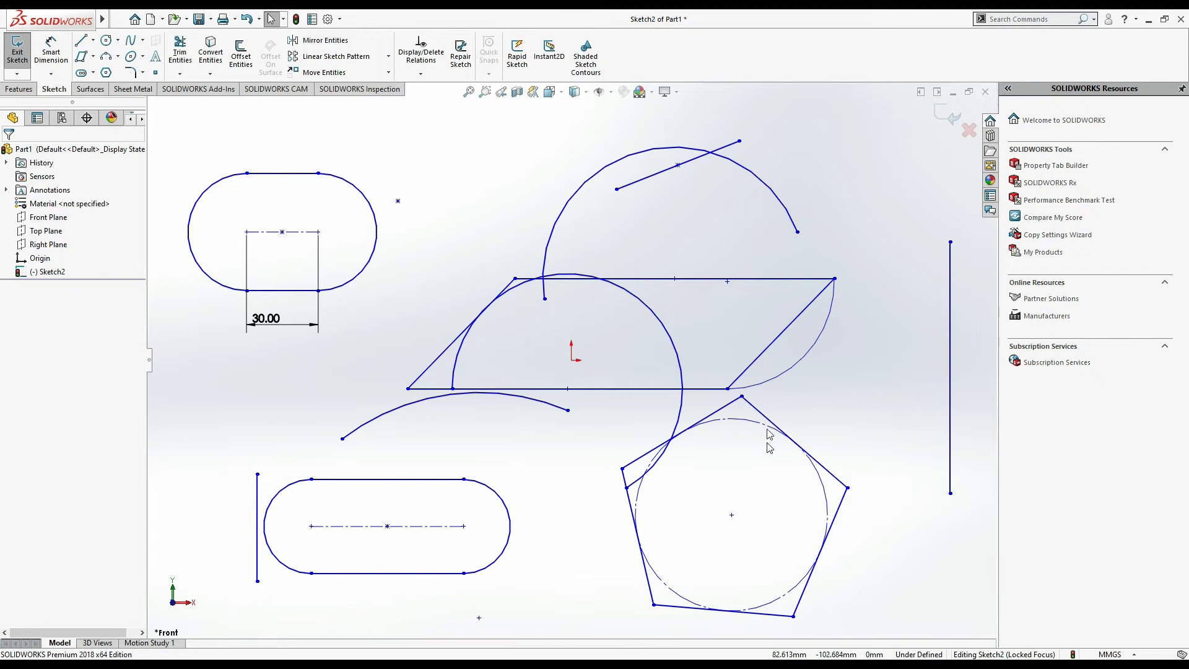
click(761, 614)
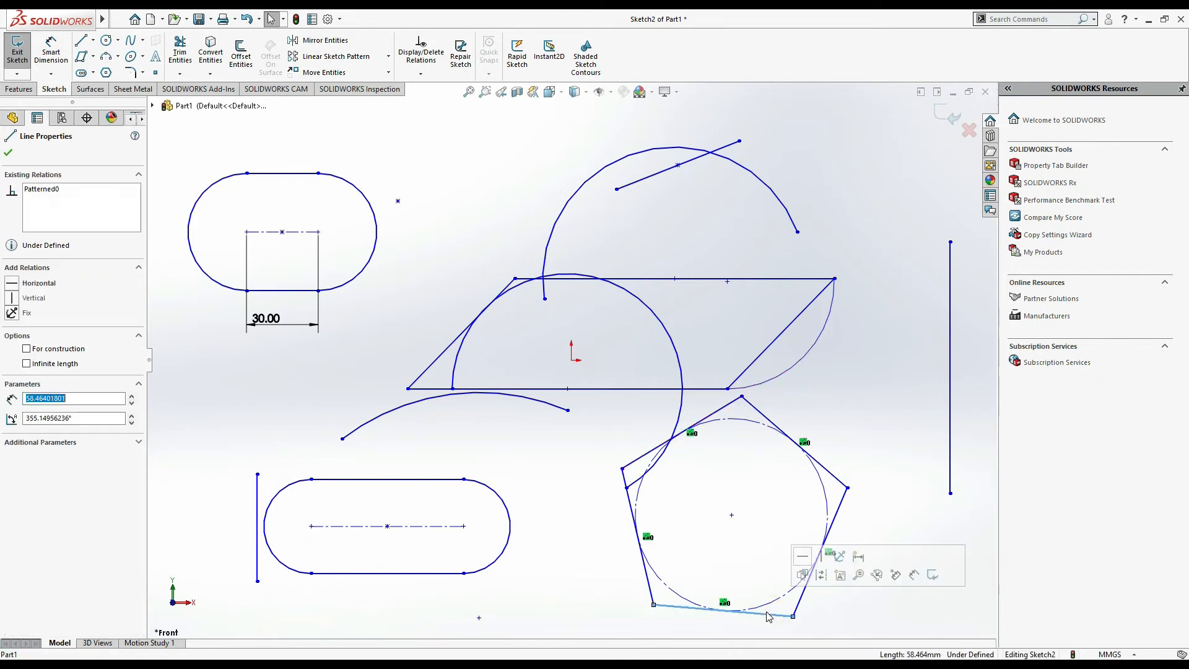
click(12, 284)
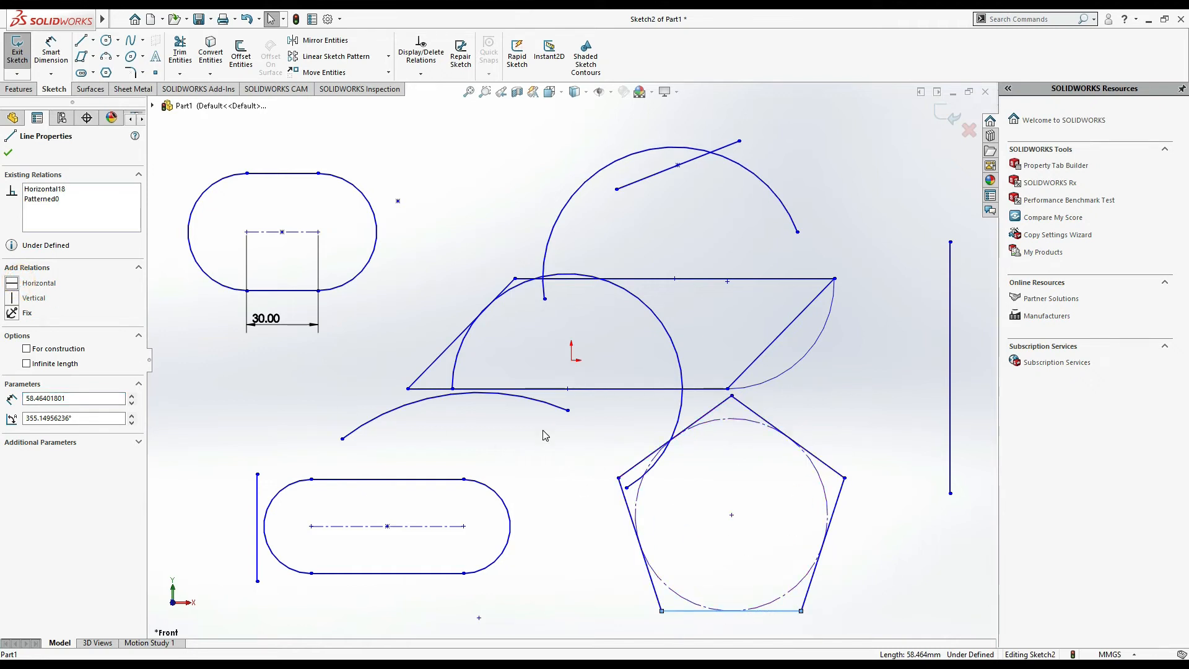
- Draw a 15-sided inscribed polygon right of the parallelogram, passing through its bottom-right corner
click(106, 73)
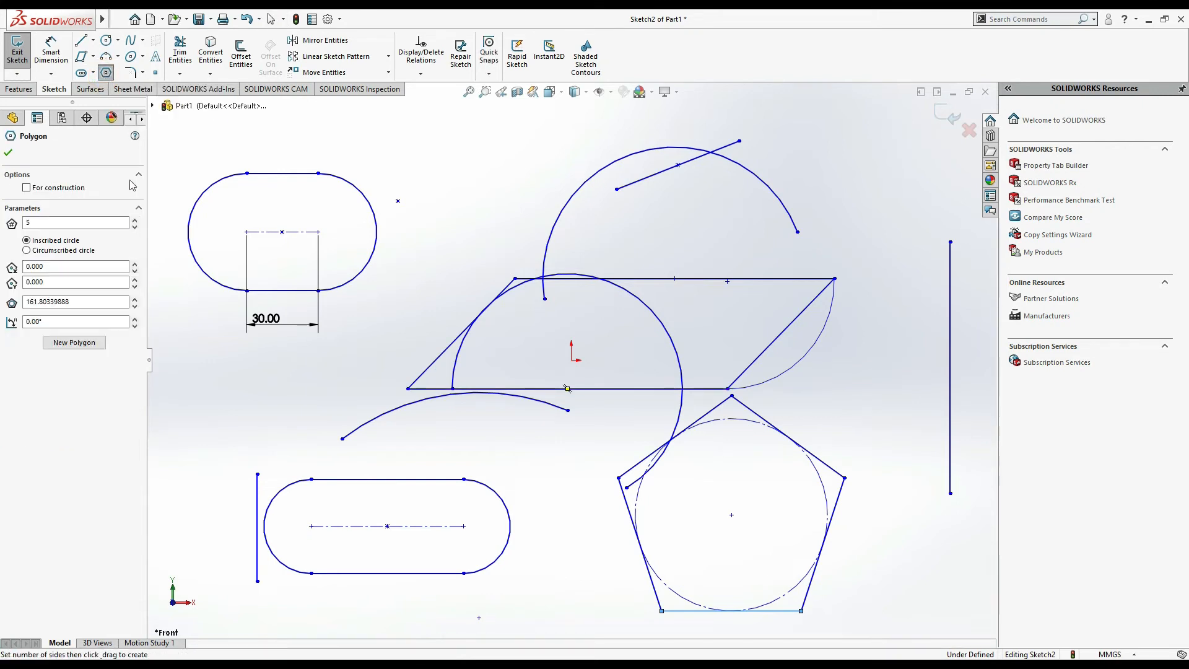
click(60, 223)
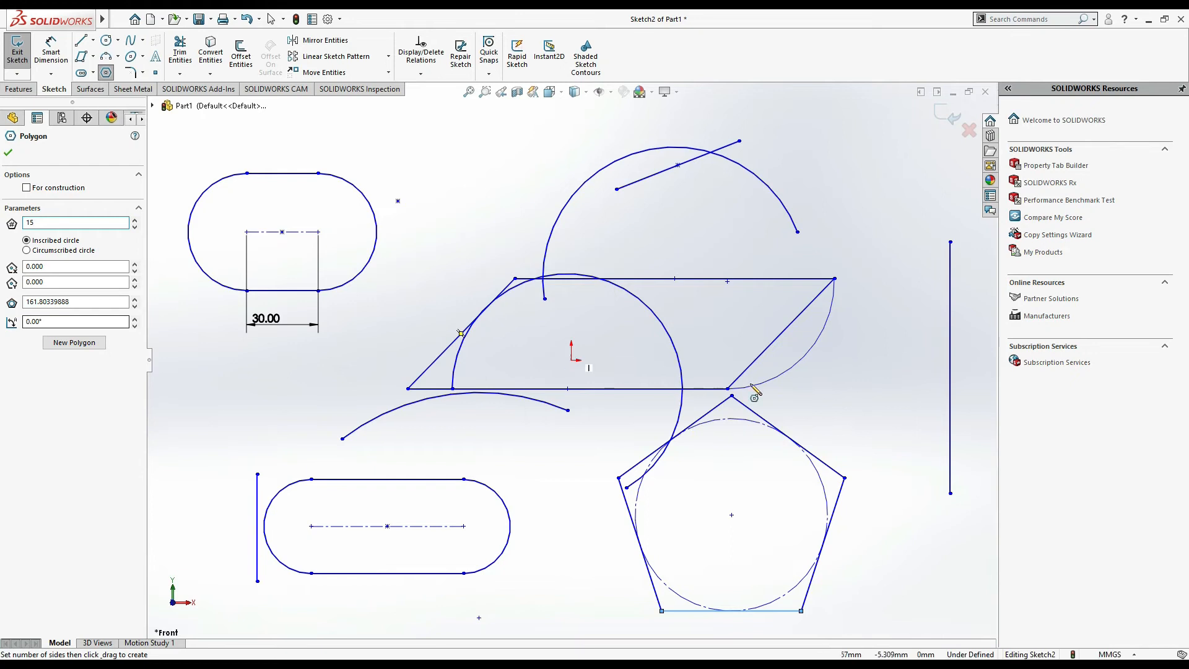
click(847, 433)
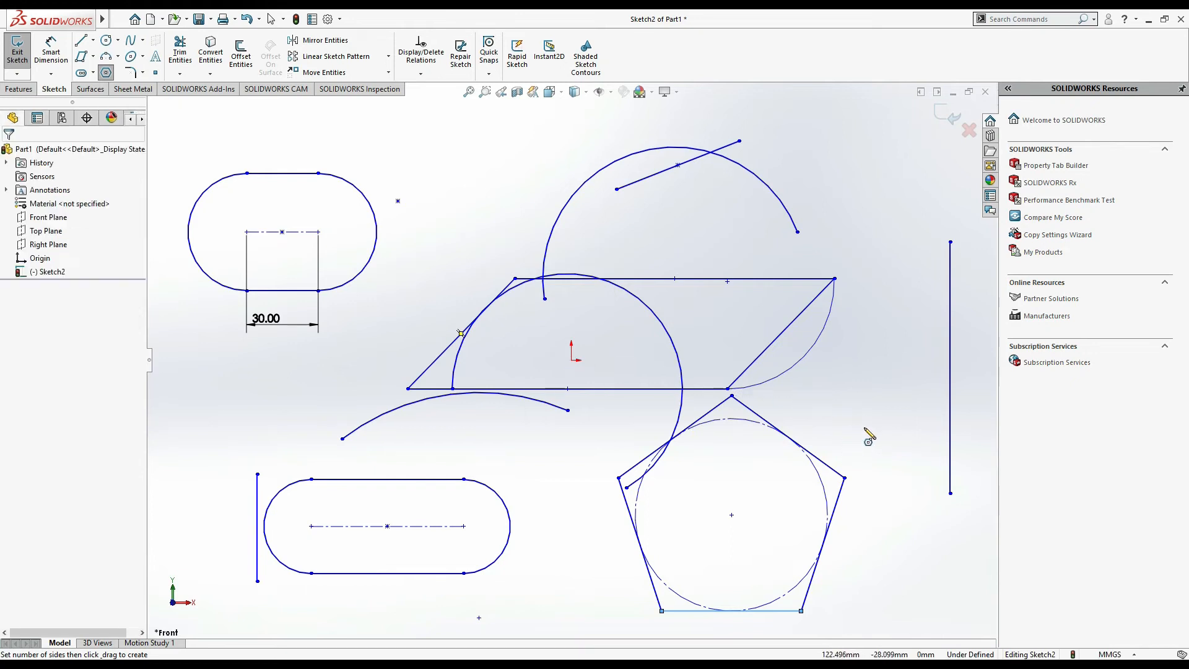
click(876, 372)
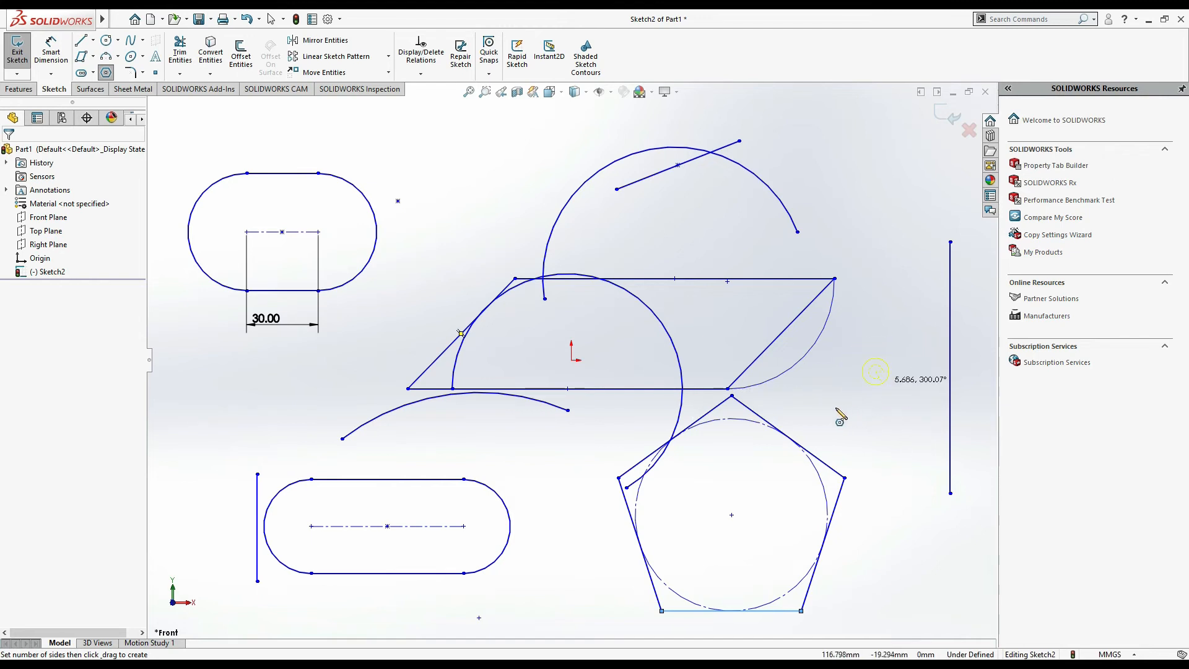
click(877, 218)
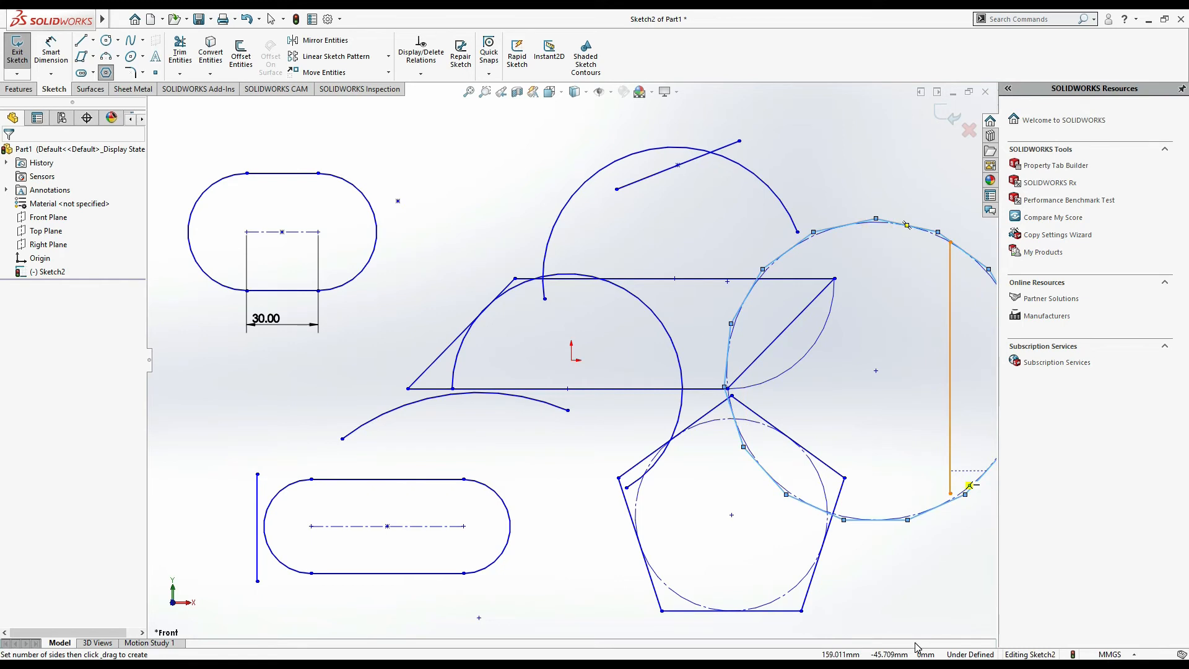
key(Escape)
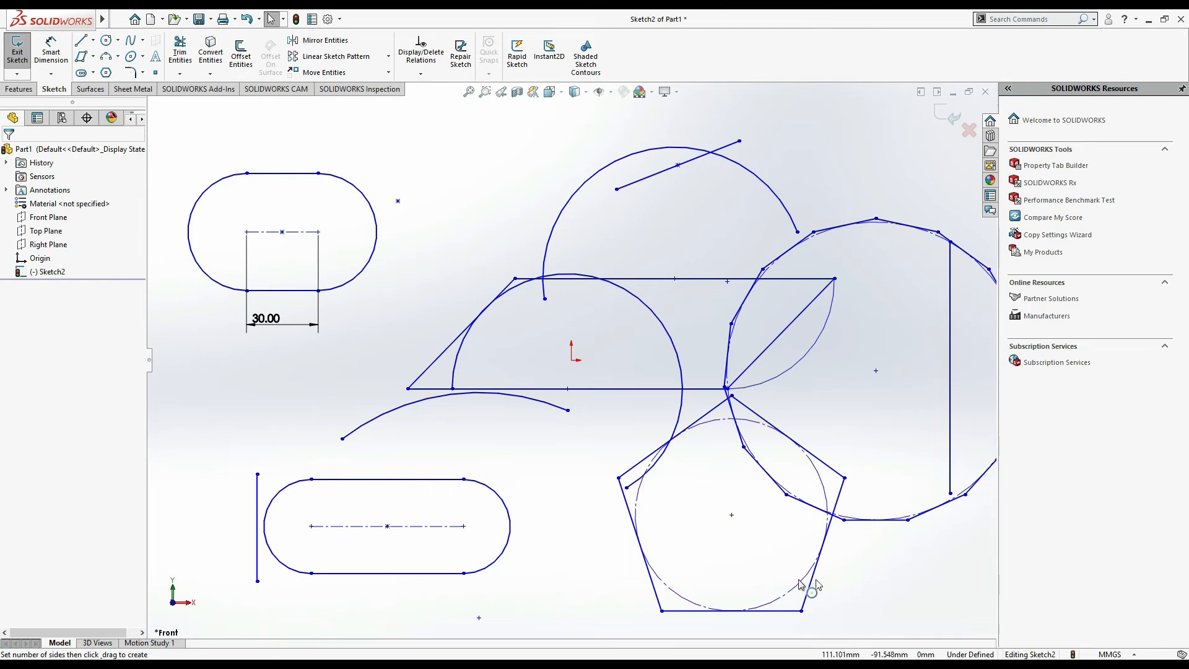
scroll(843, 584, down, 1)
click(923, 583)
key(f)
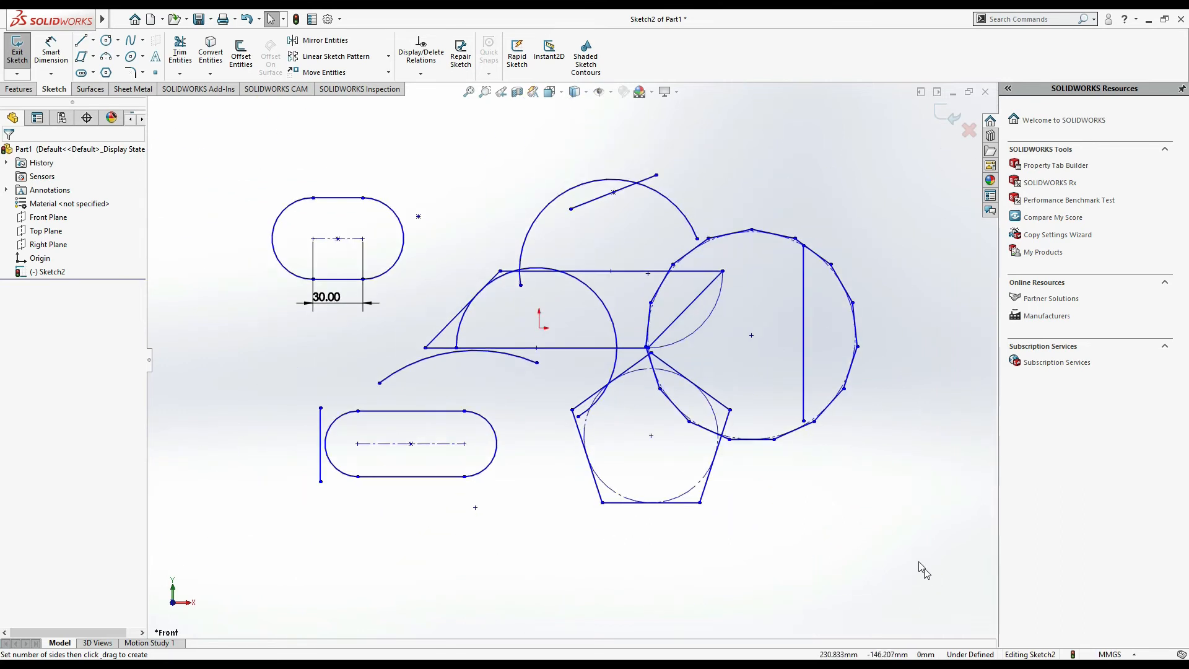
scroll(897, 370, down, 5)
scroll(805, 313, up, 1)
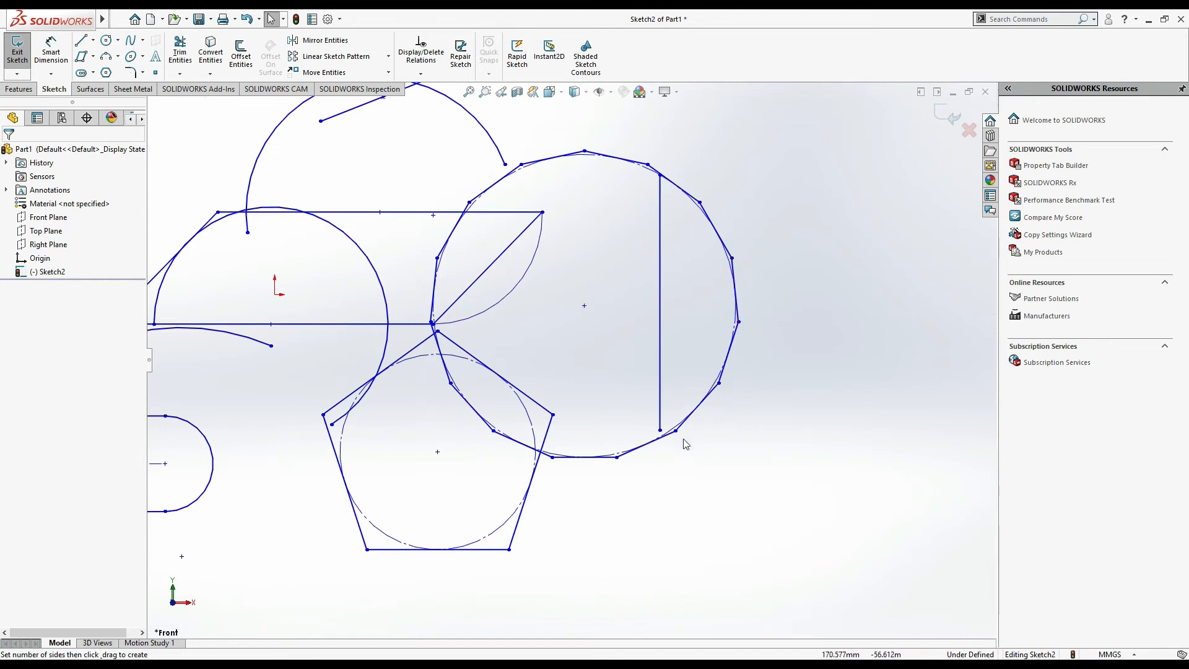
scroll(616, 432, up, 2)
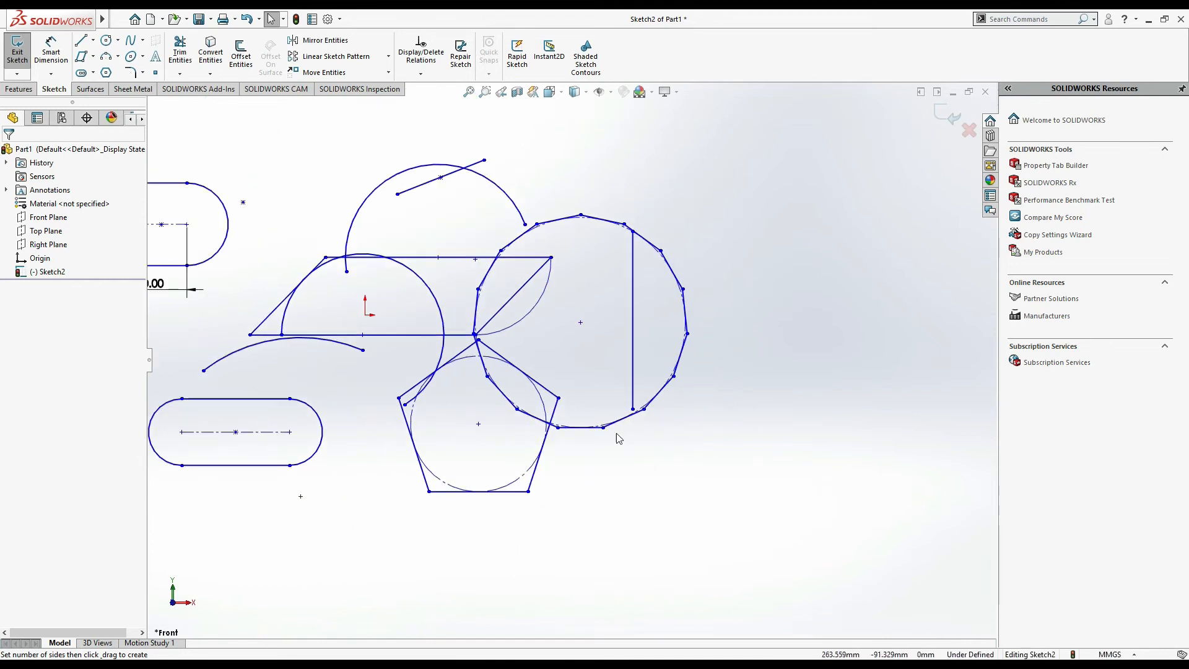
click(142, 73)
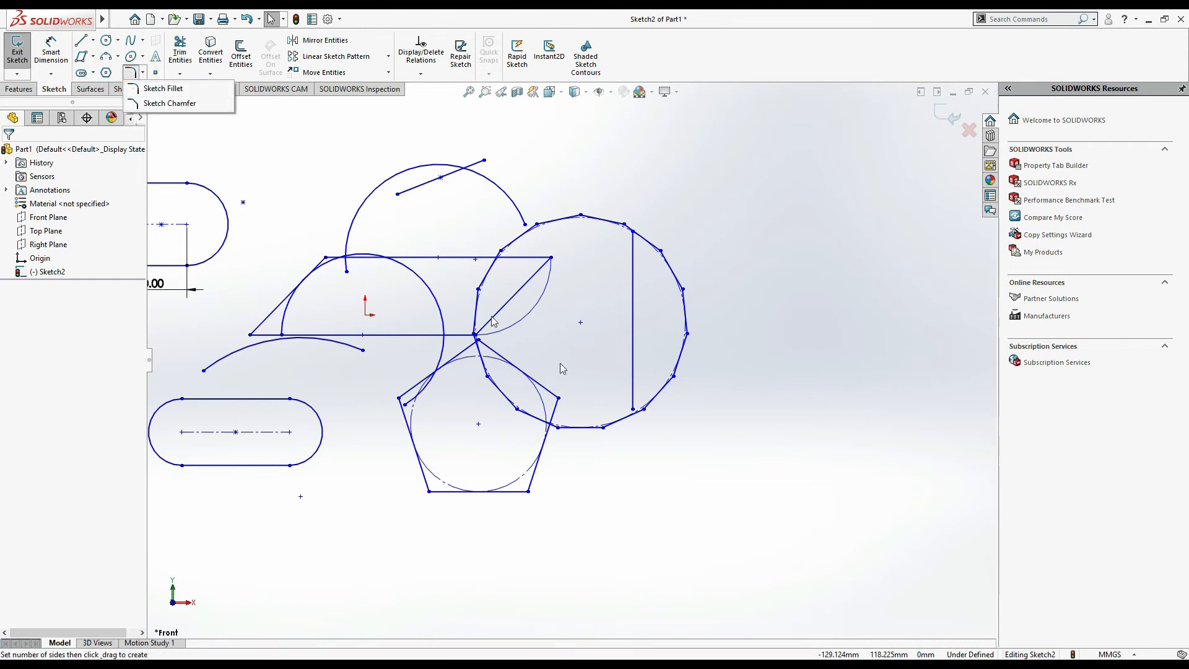
click(93, 40)
click(142, 40)
click(265, 189)
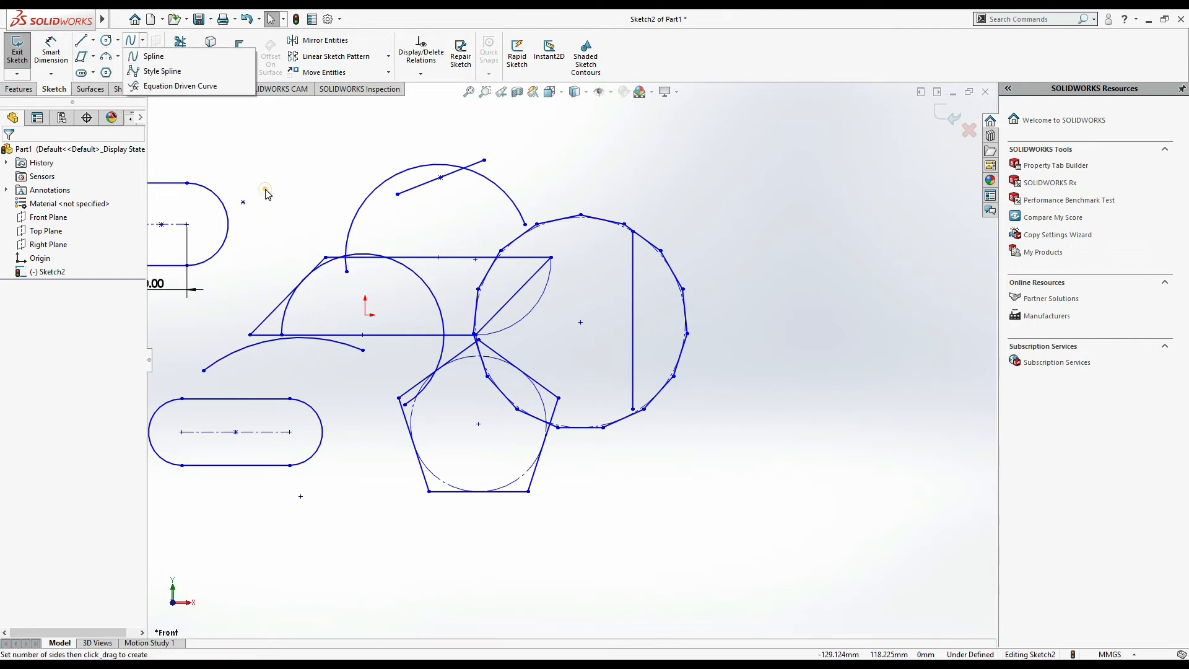
click(93, 56)
- Draw a corner rectangle about 68 mm wide and 110 mm tall right of the 15-sided polygon
click(88, 73)
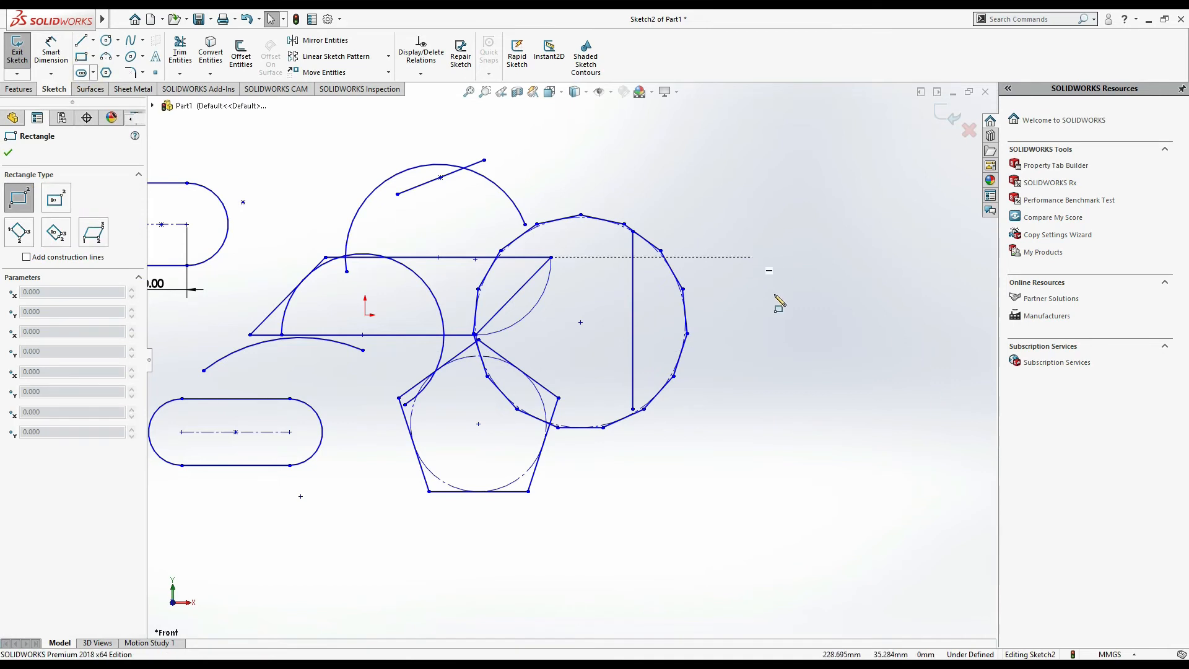
click(754, 271)
click(869, 458)
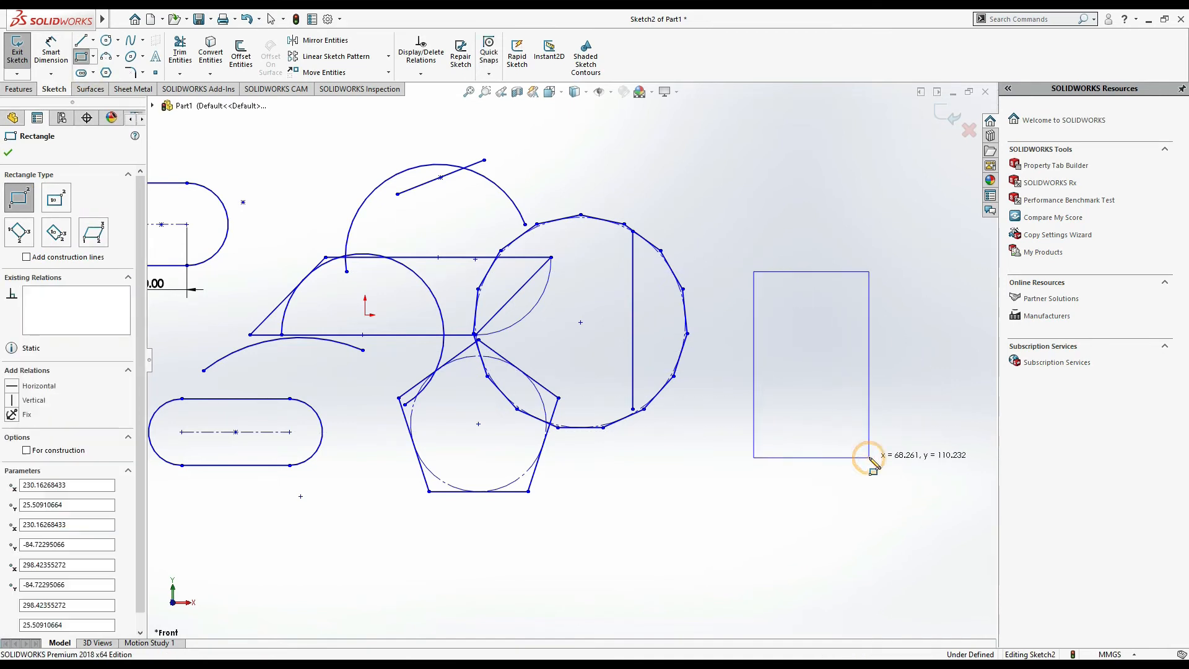
- Fillet the rectangle's bottom-right and top-left corners with a 5 mm sketch fillet
click(142, 72)
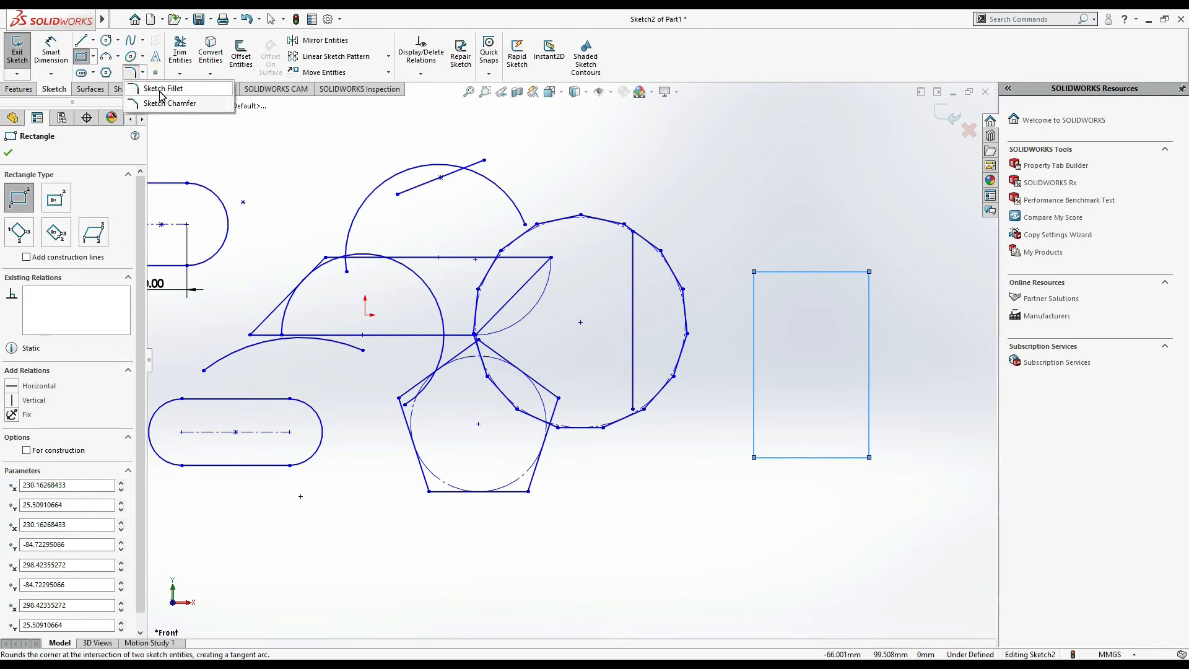
click(160, 90)
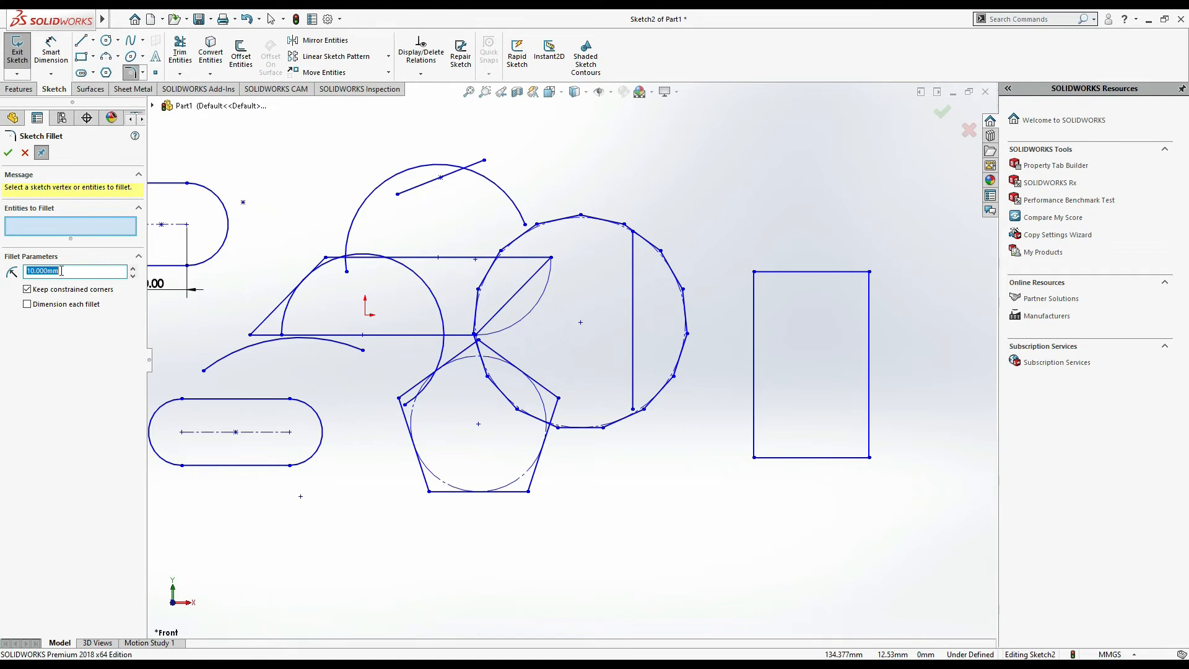
text(5)
scroll(873, 465, down, 4)
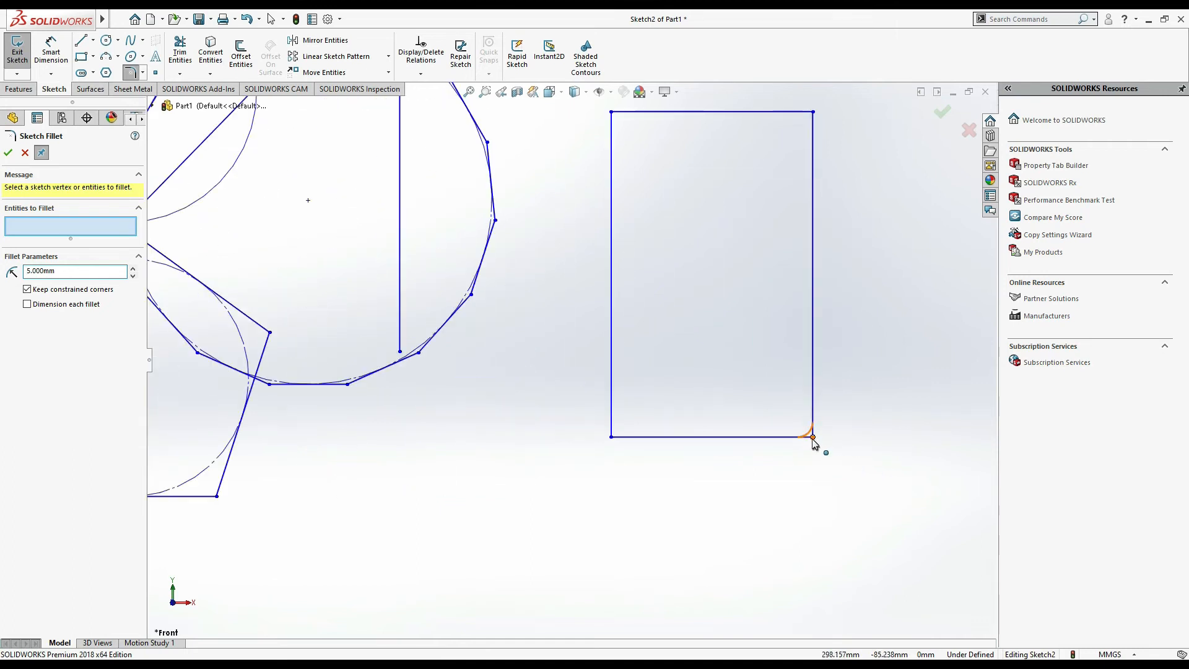
click(813, 438)
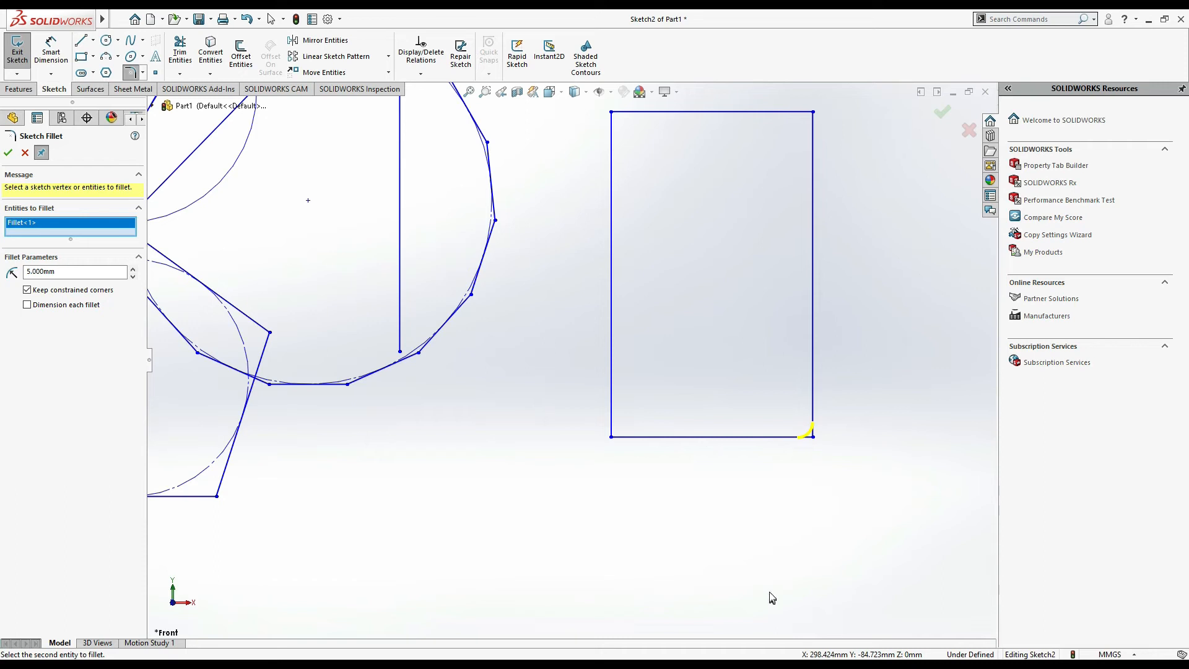
click(611, 113)
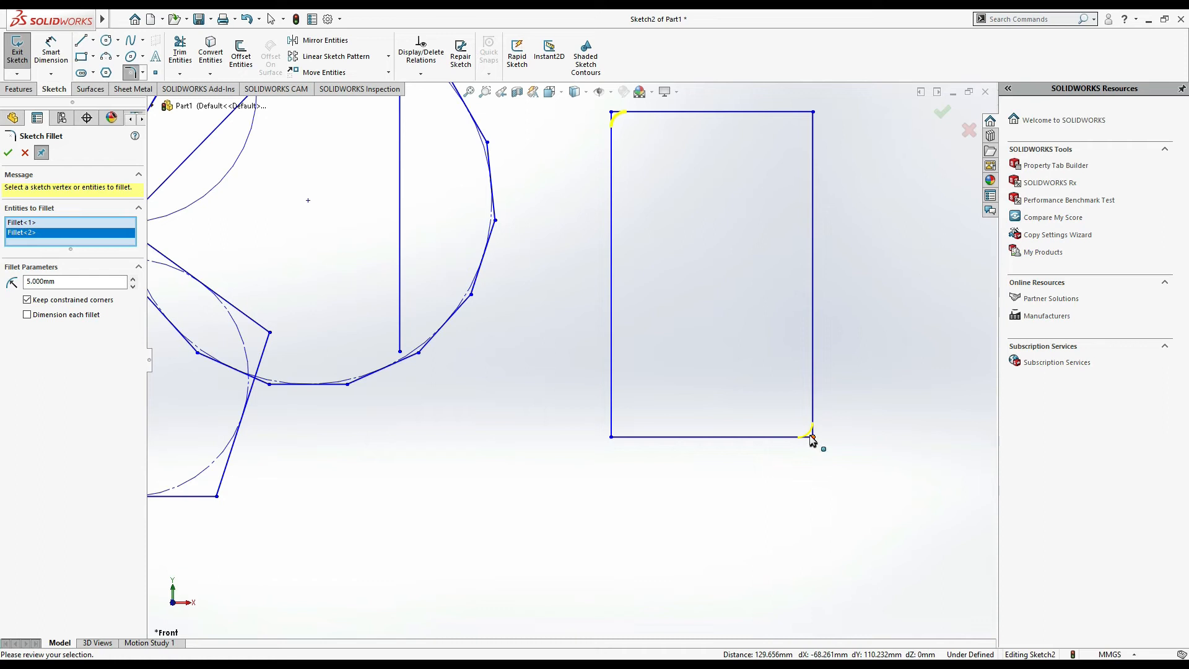
click(8, 152)
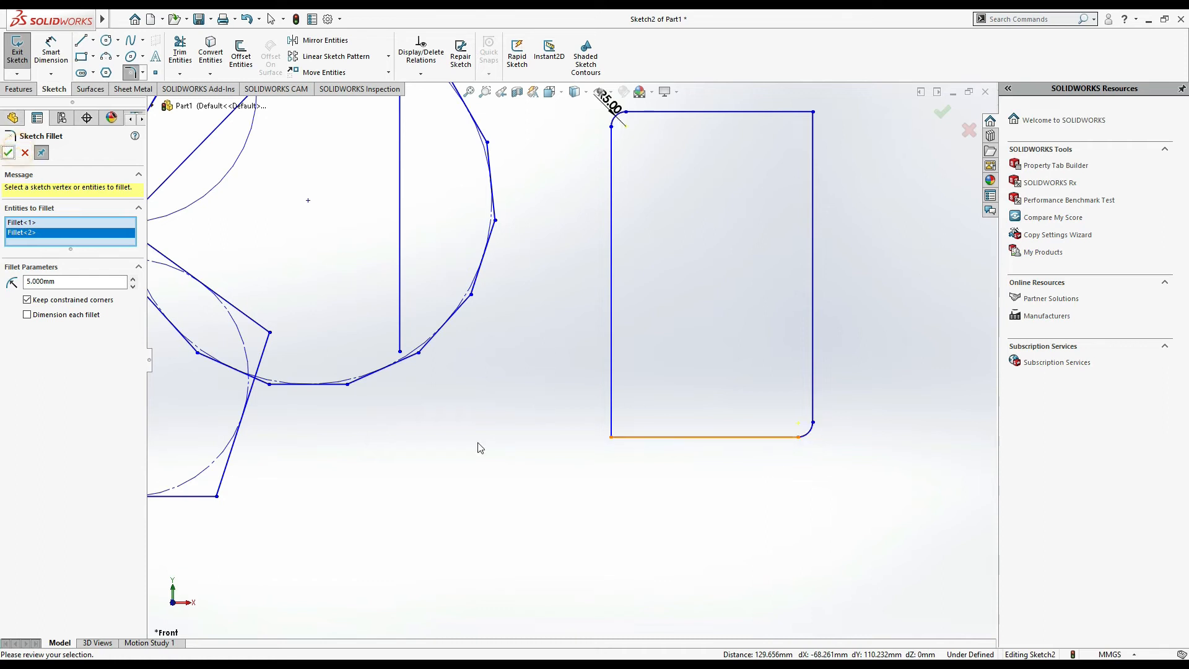
- Chamfer the rectangle's bottom-left corner with equal 5 mm distances
click(142, 73)
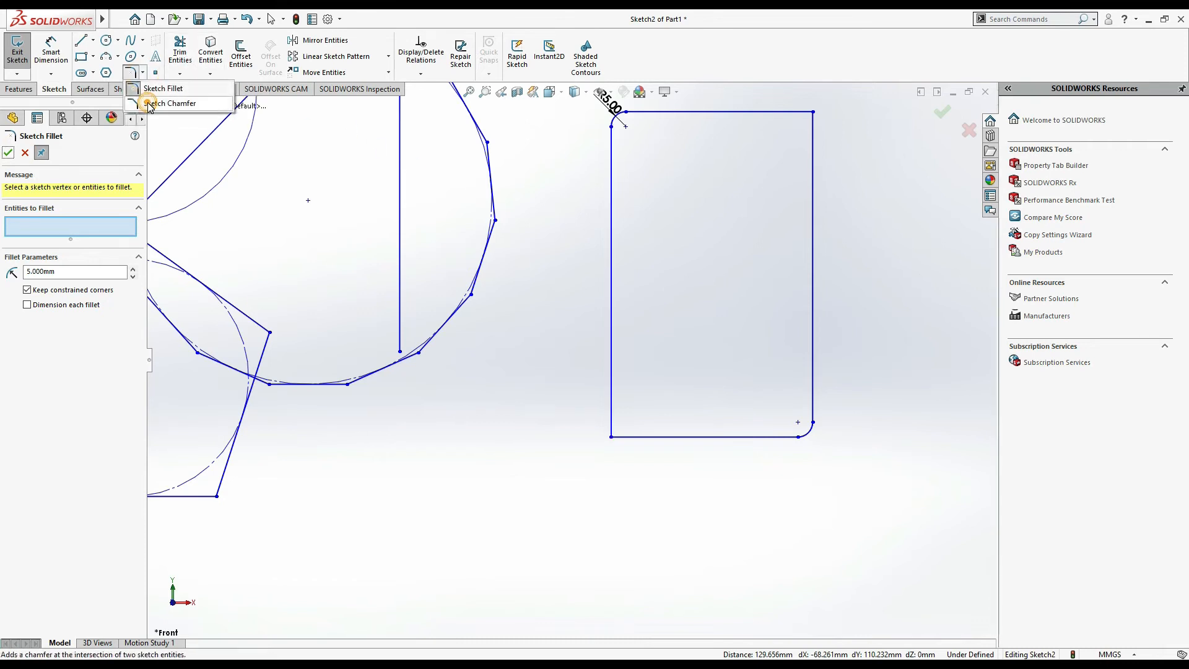
click(162, 103)
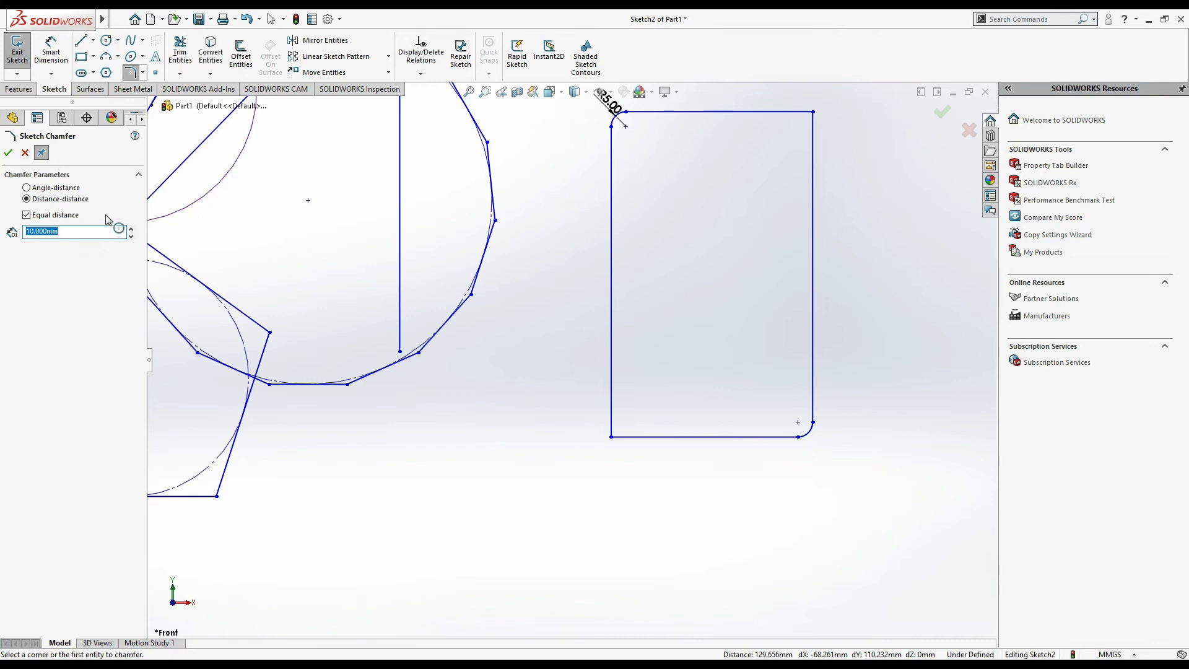
text(5)
key(Return)
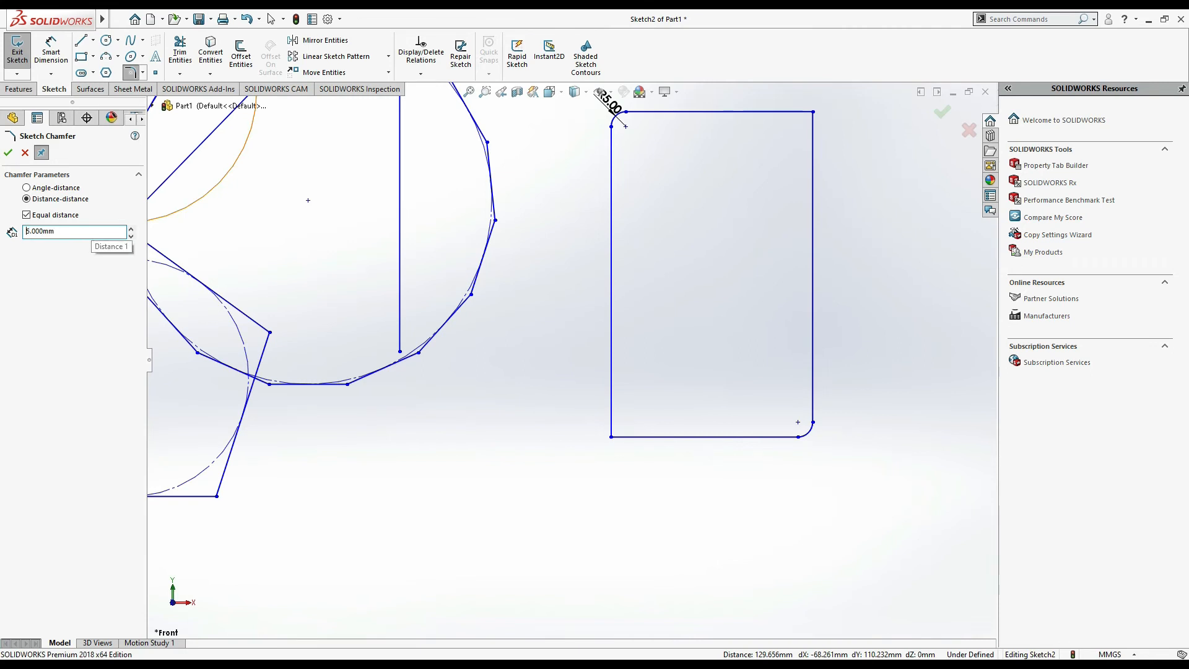
click(612, 438)
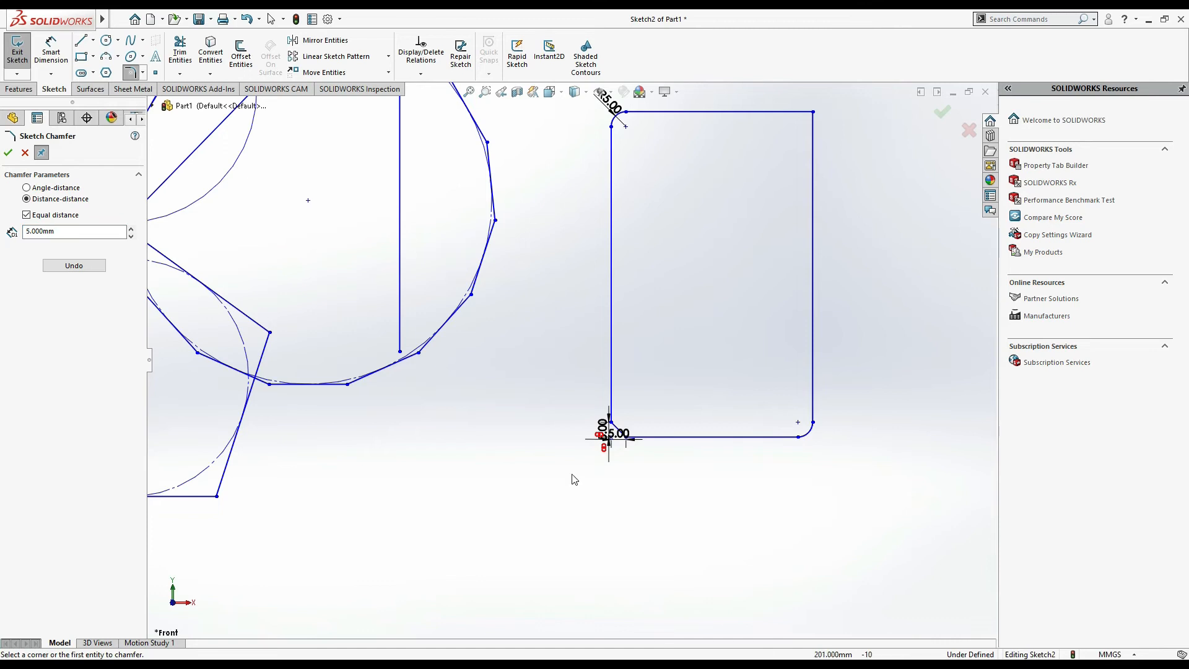
scroll(623, 409, down, 2)
scroll(627, 414, down, 1)
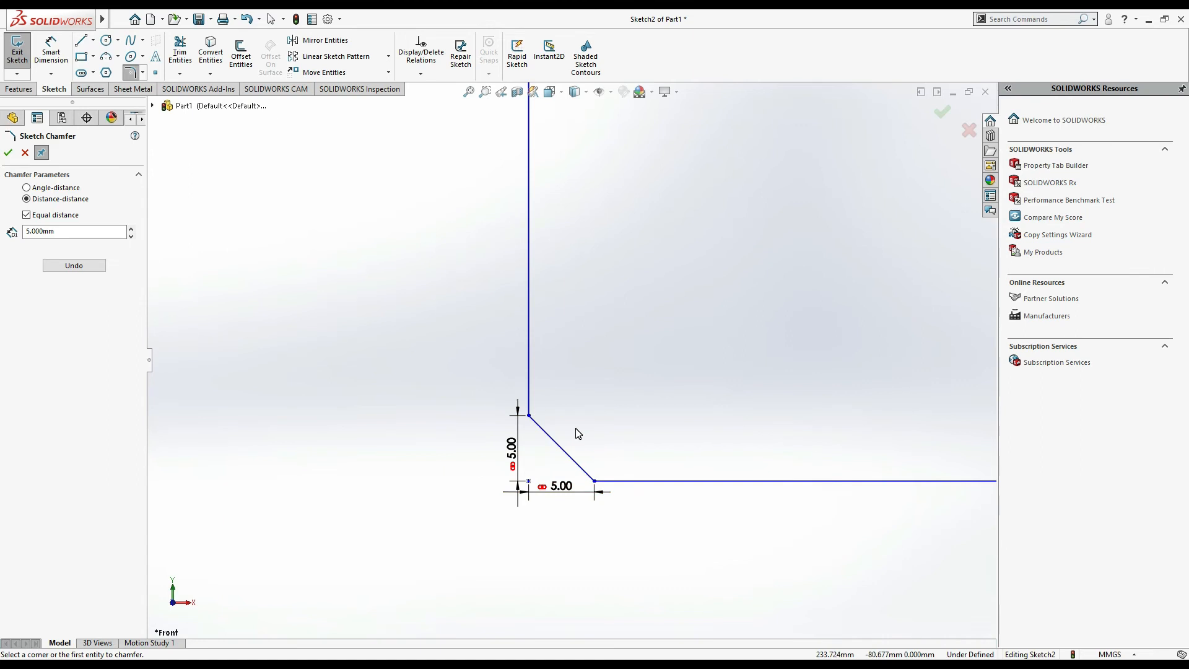
scroll(584, 431, down, 5)
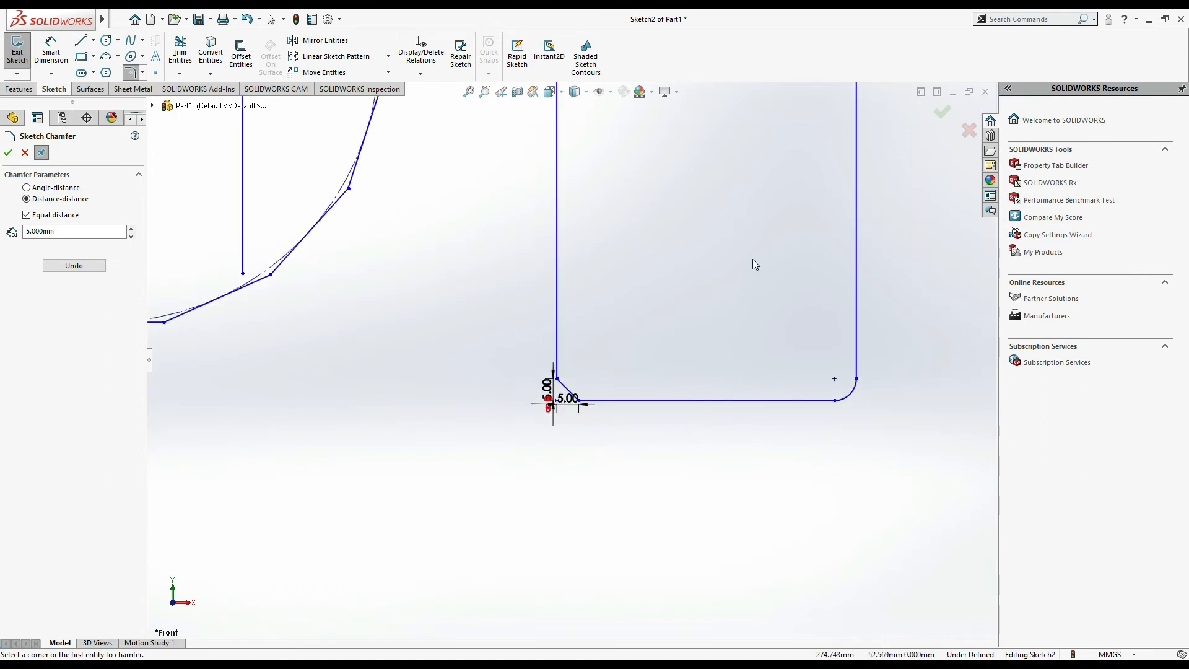
scroll(752, 259, down, 4)
scroll(754, 255, up, 1)
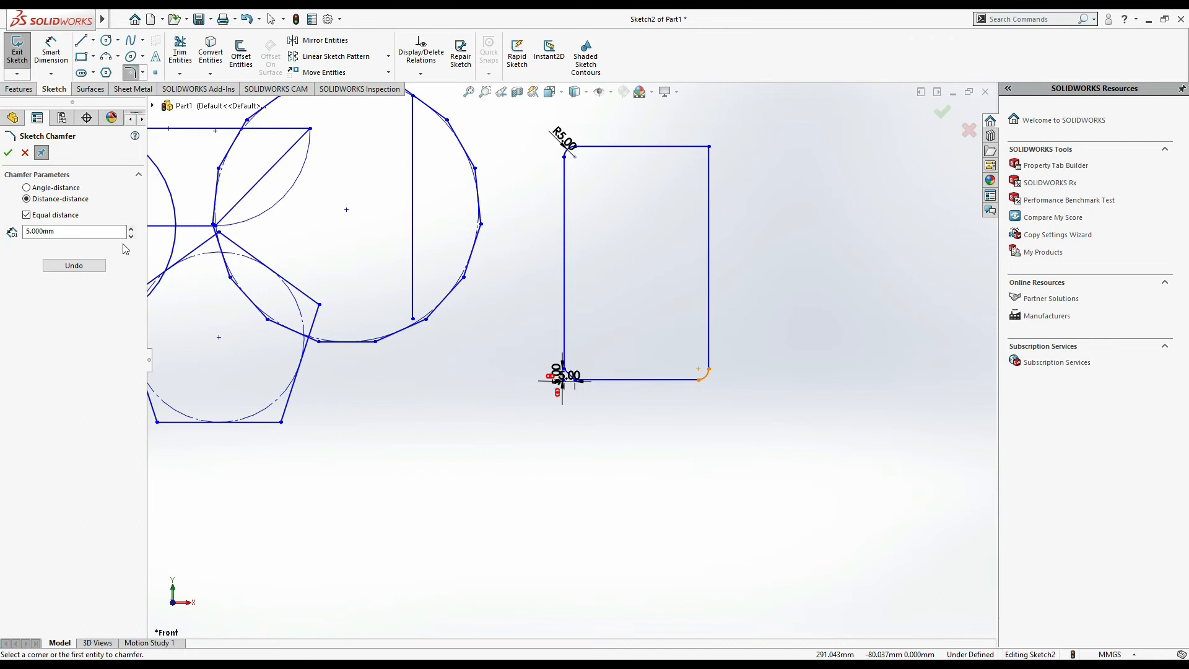
click(136, 73)
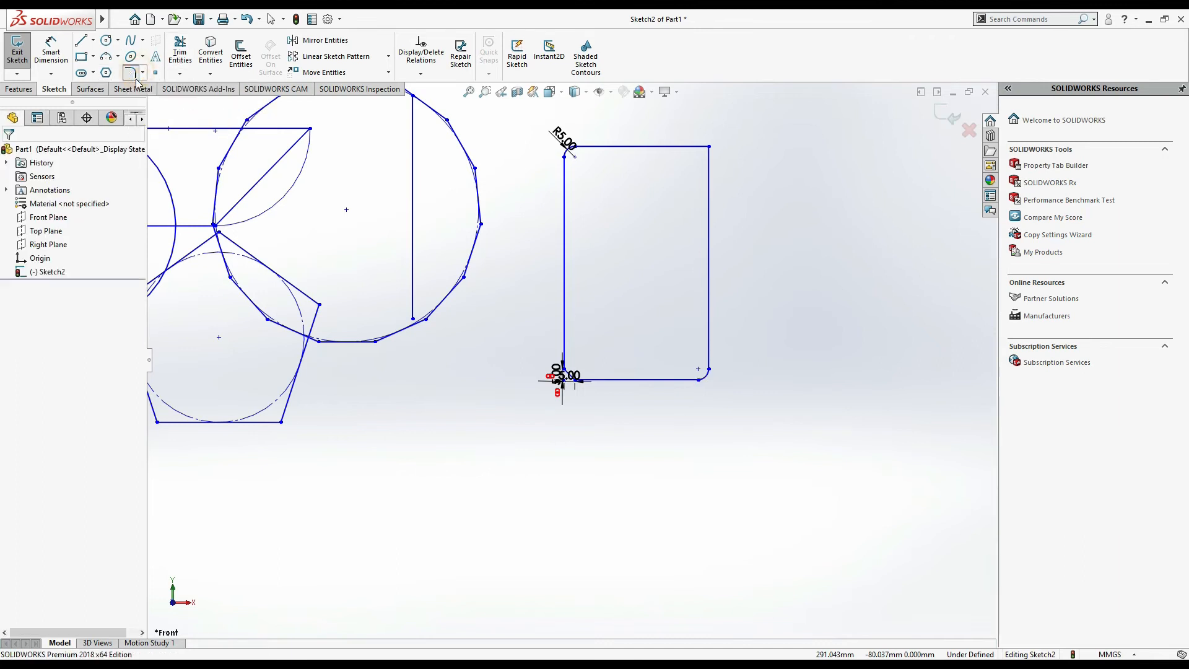
- Place a sketch point on the rectangle's right edge near its upper end
click(9, 153)
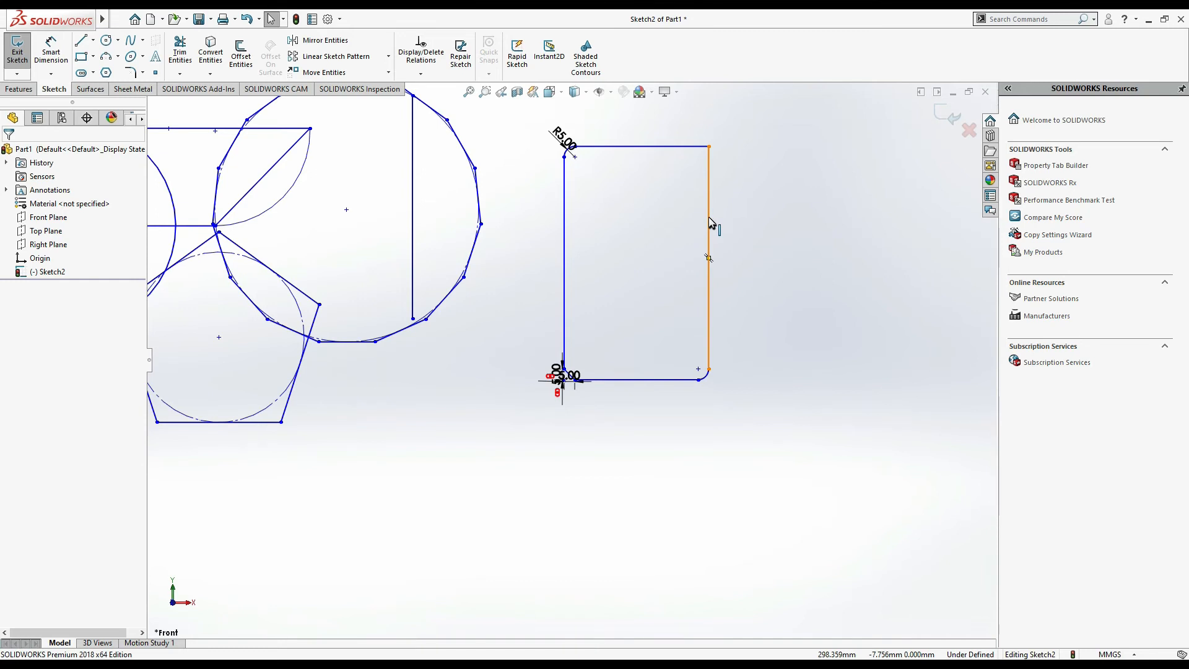
key(l)
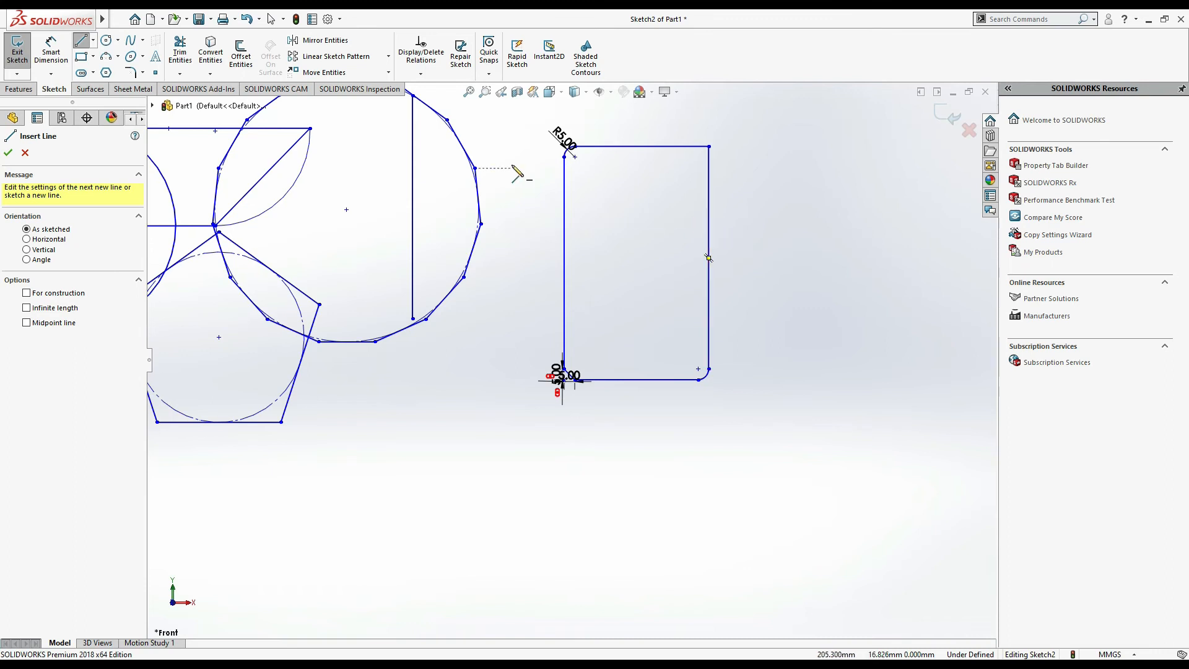
key(Escape)
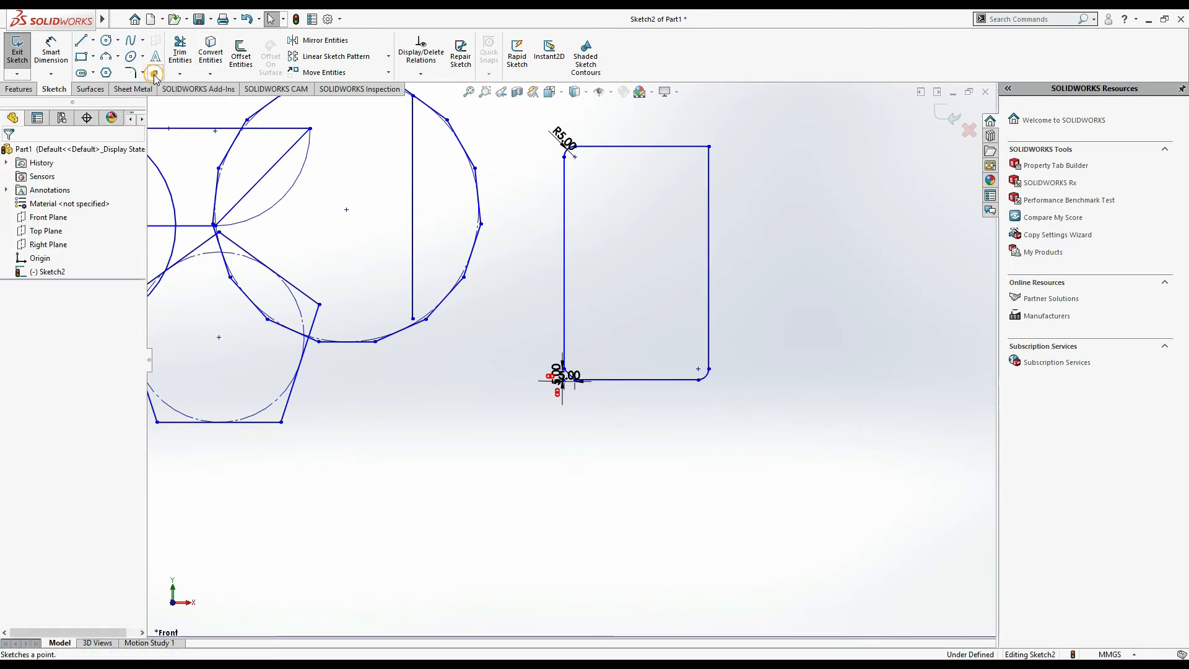
click(708, 219)
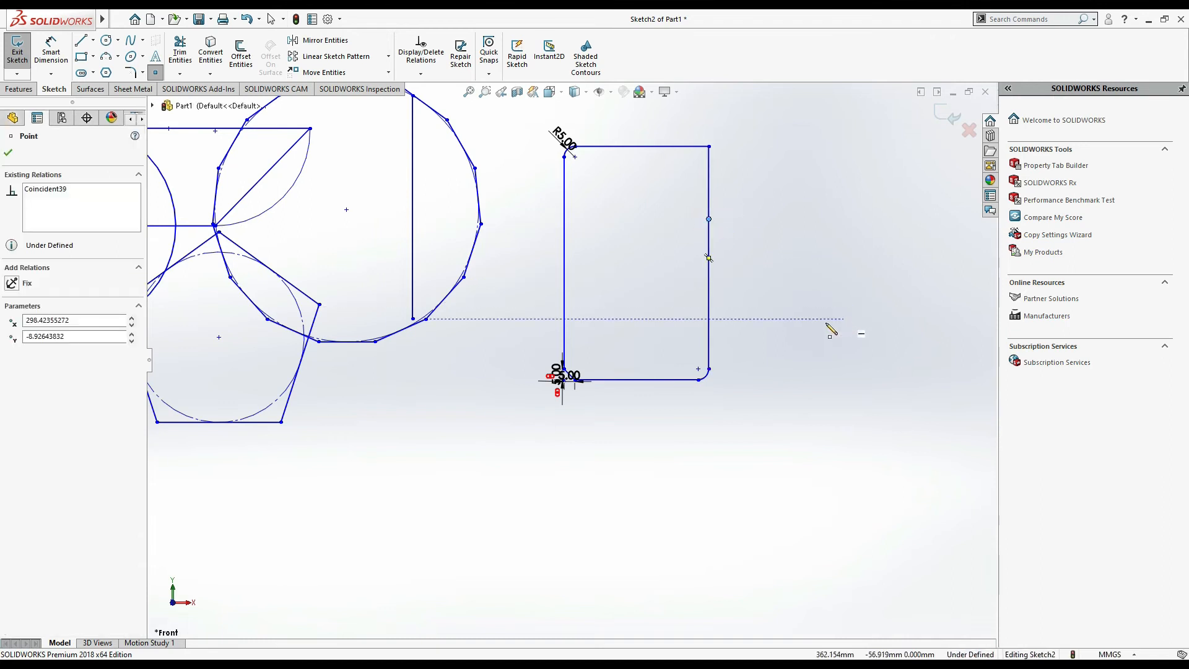
click(79, 41)
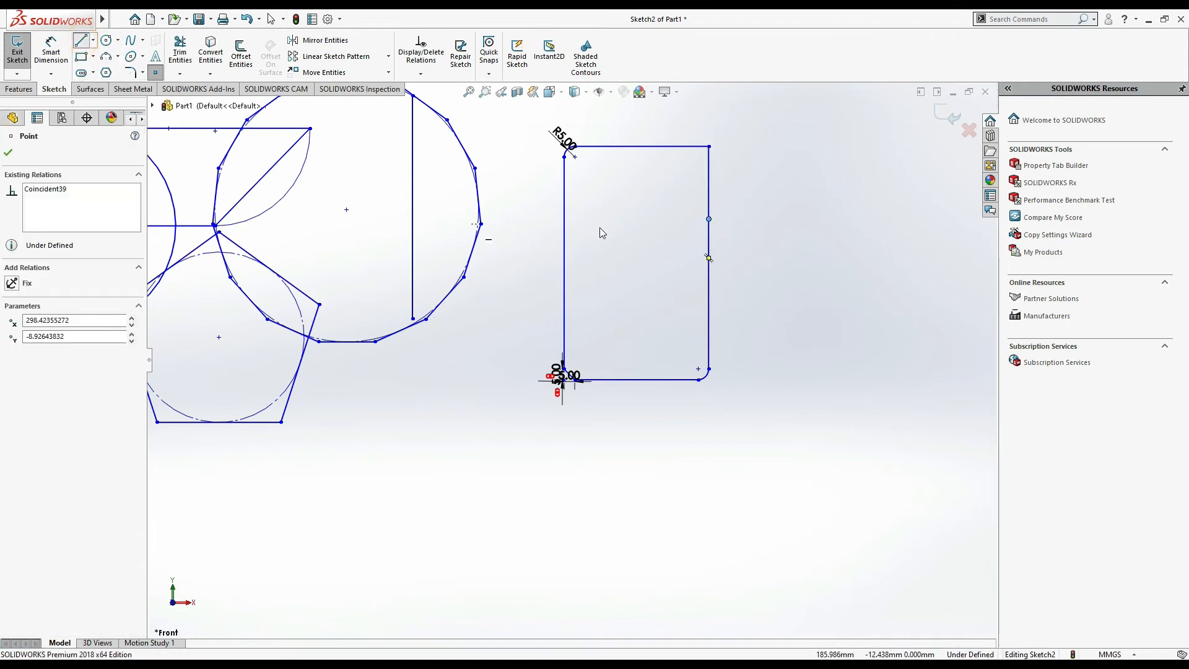
click(709, 220)
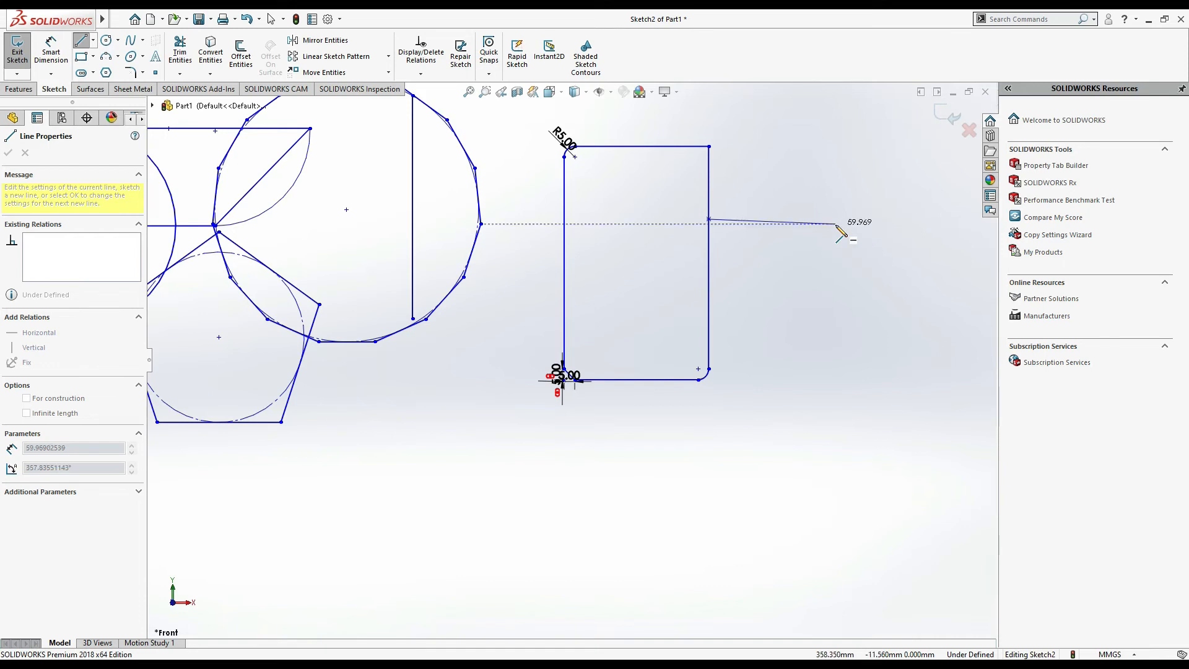
key(Escape)
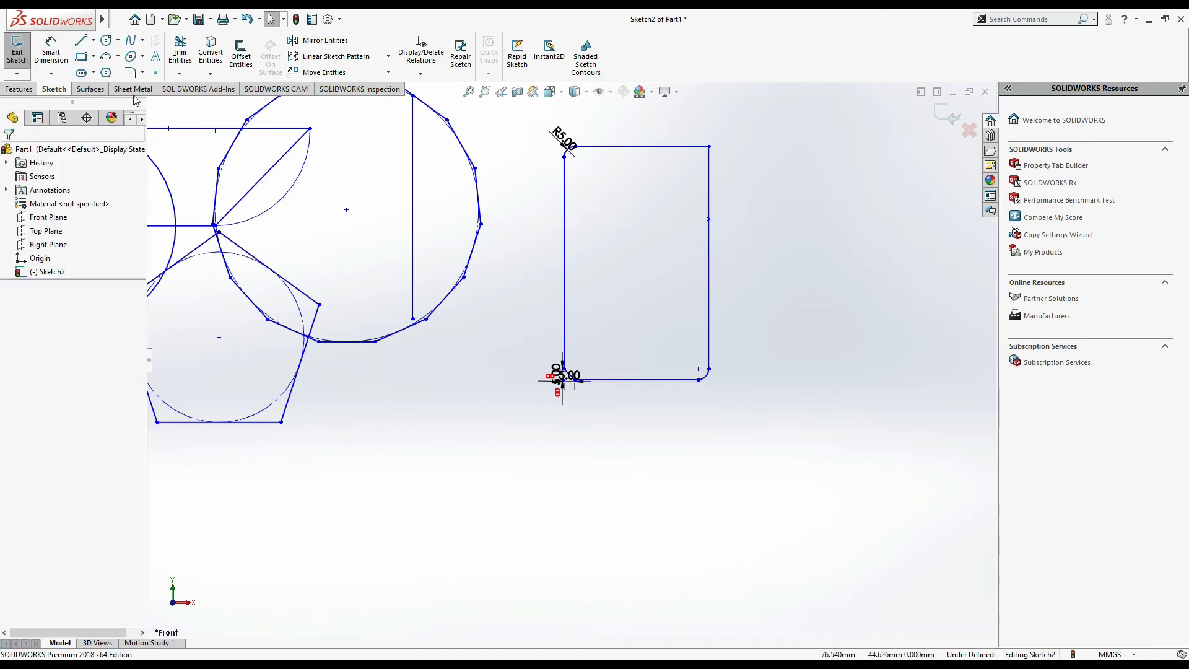
- Dimension the point's distance from the rectangle's top-right corner as 30 mm
click(51, 51)
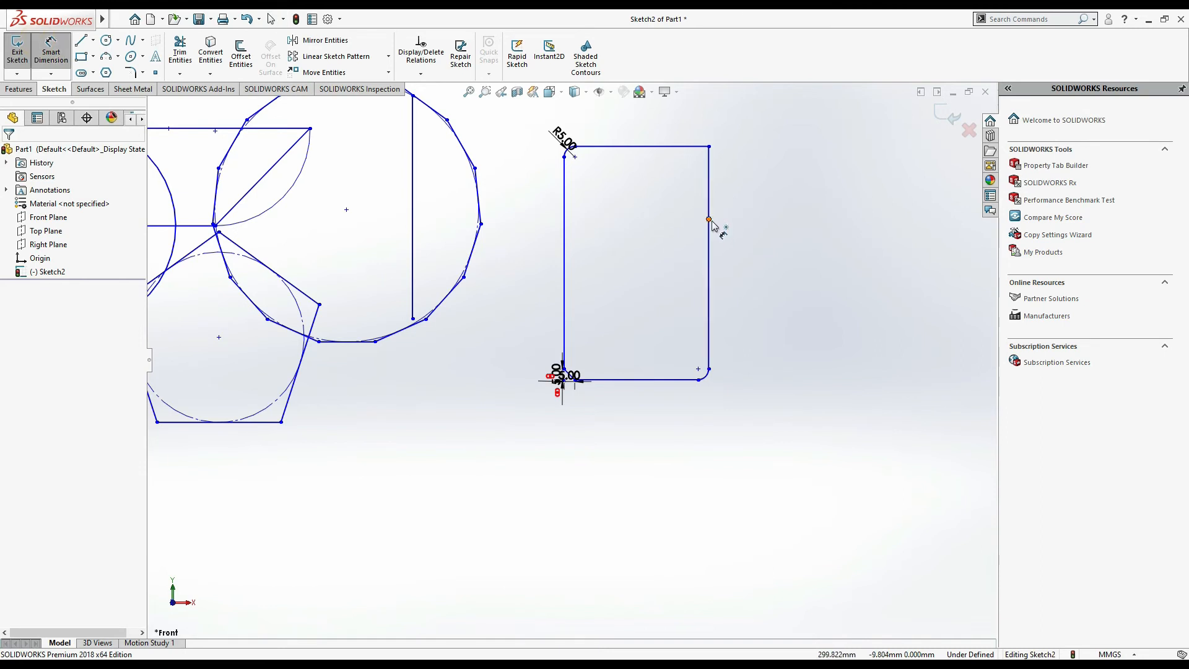
click(710, 220)
click(709, 147)
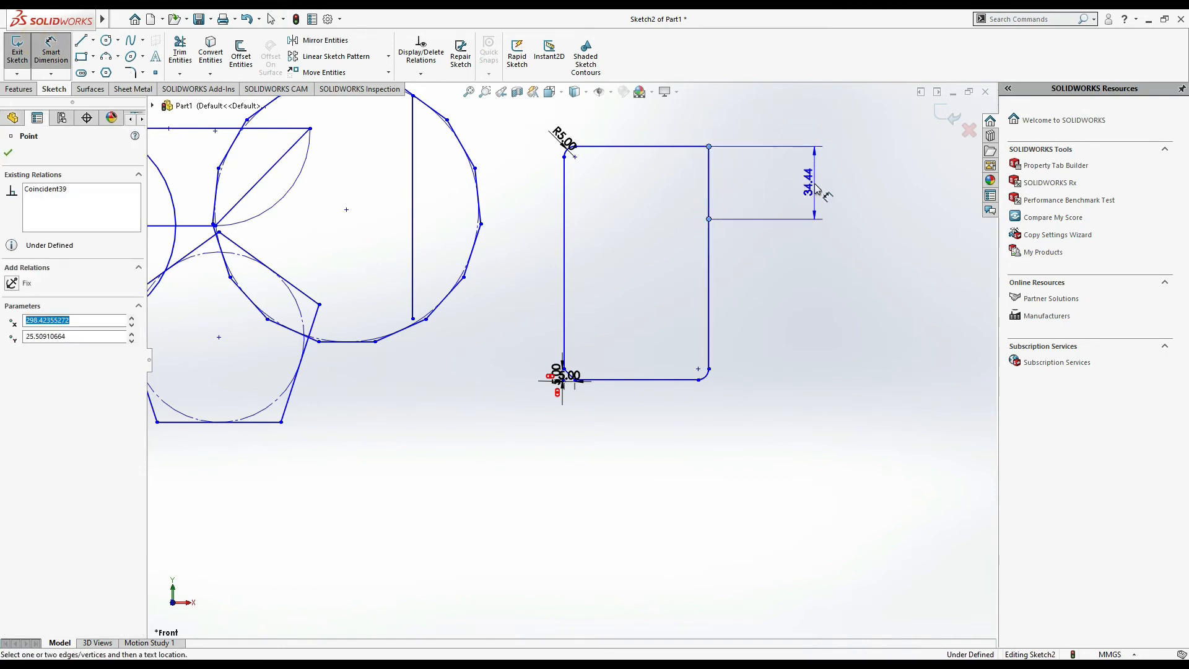
click(816, 189)
text(30)
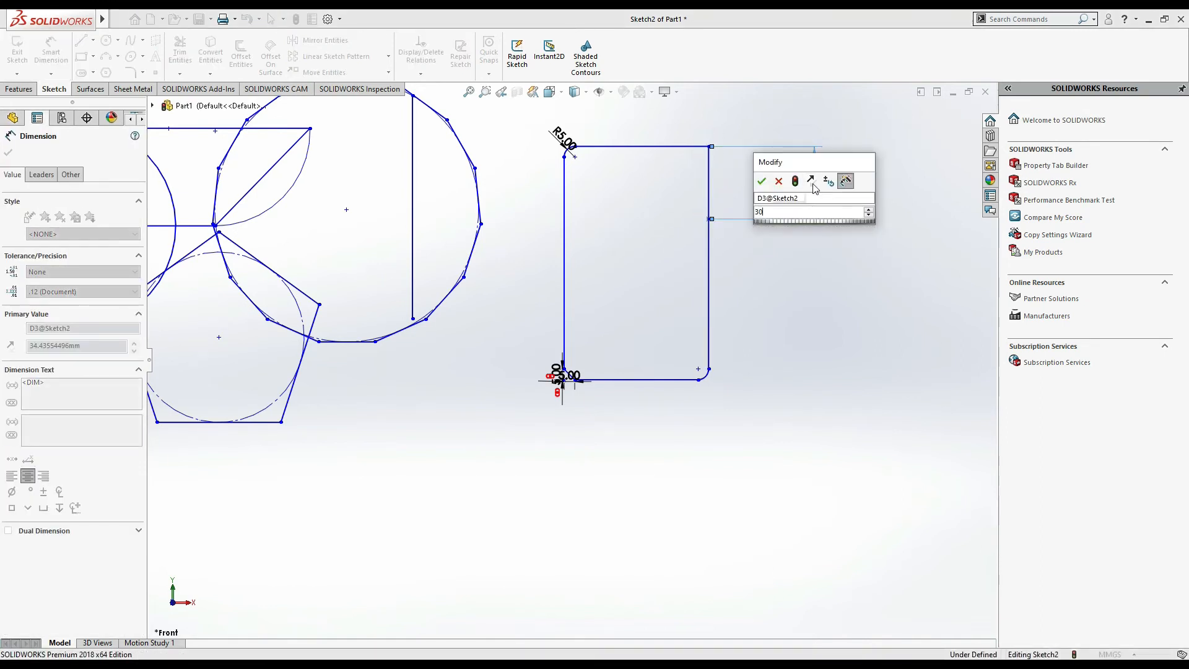
key(Return)
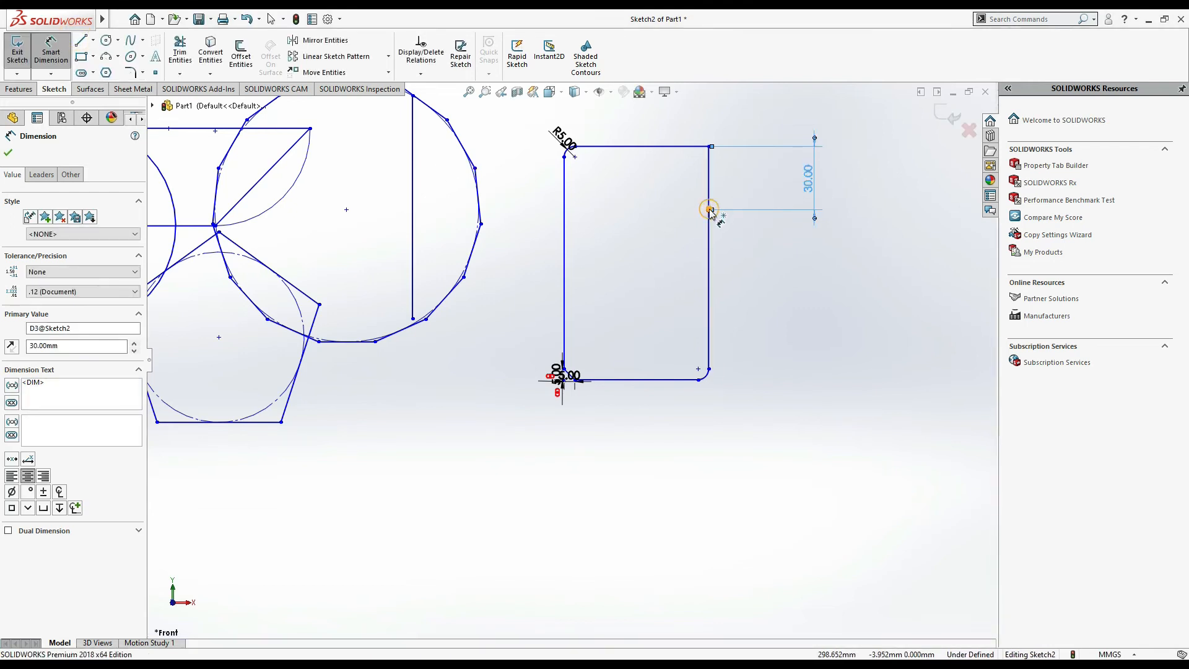
- Draw a closed four-segment line profile outside the rectangle, starting and ending at the dimensioned point
click(709, 210)
click(80, 41)
click(709, 210)
click(774, 305)
click(829, 311)
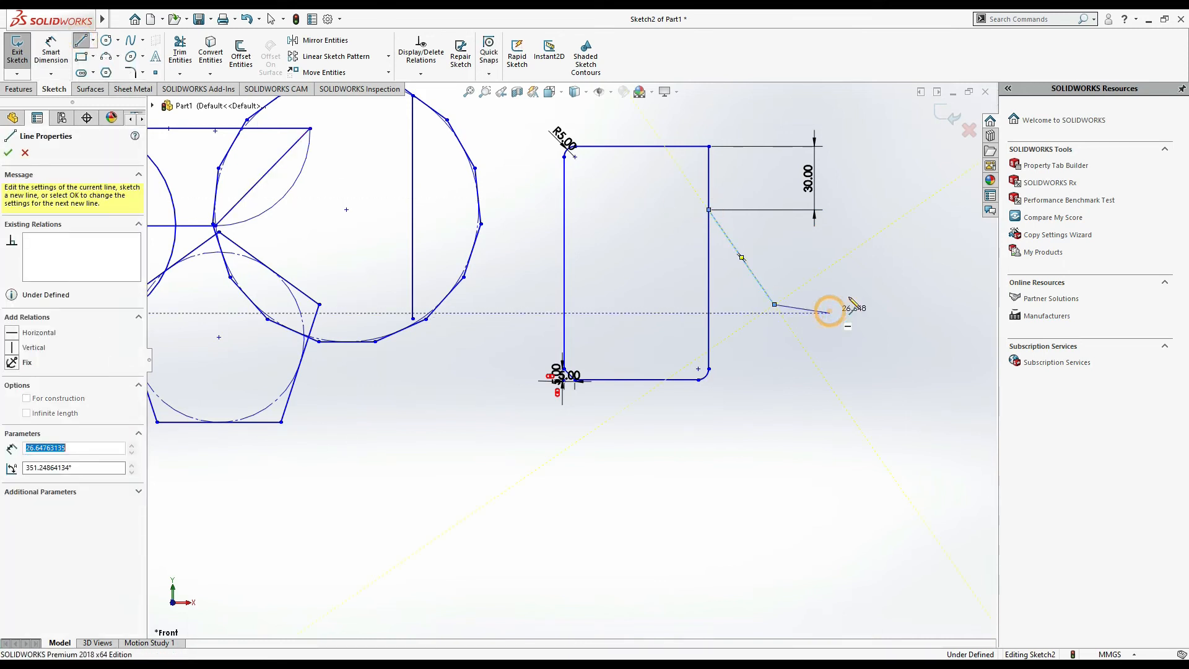
click(830, 260)
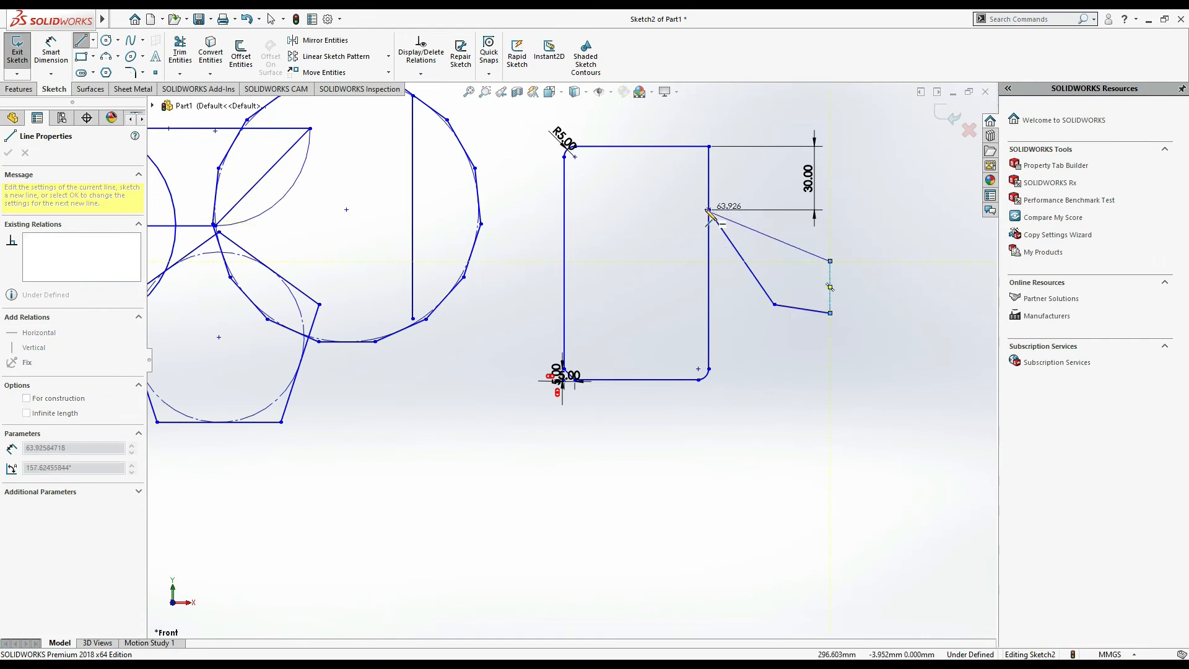
click(710, 210)
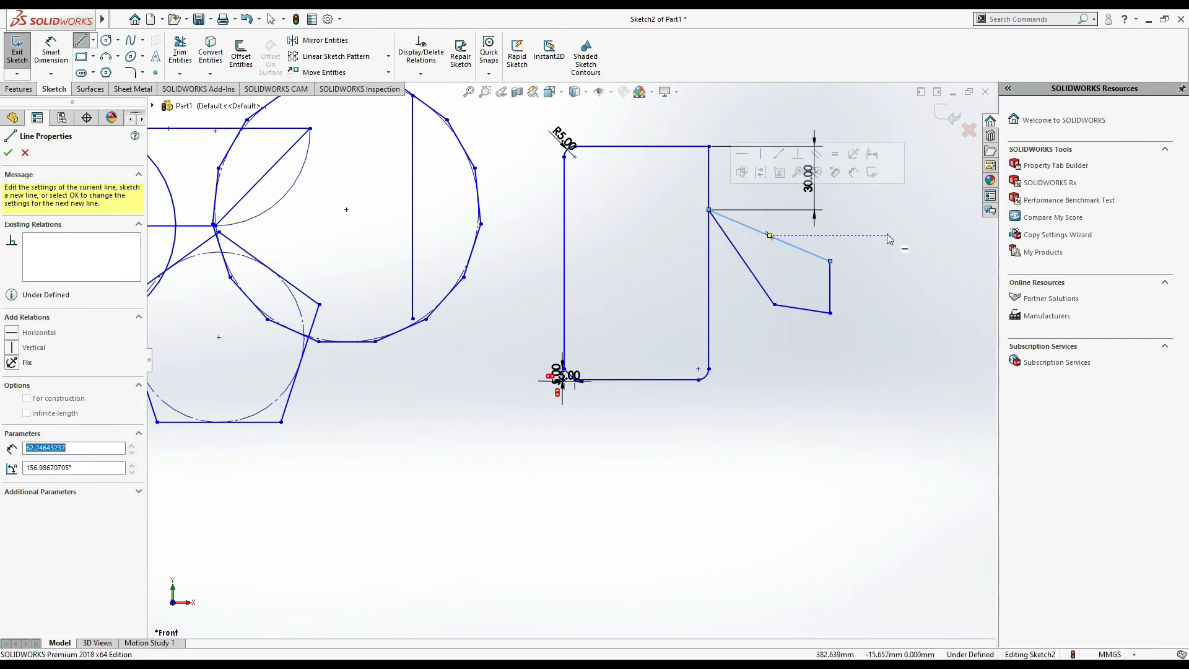
scroll(569, 360, up, 3)
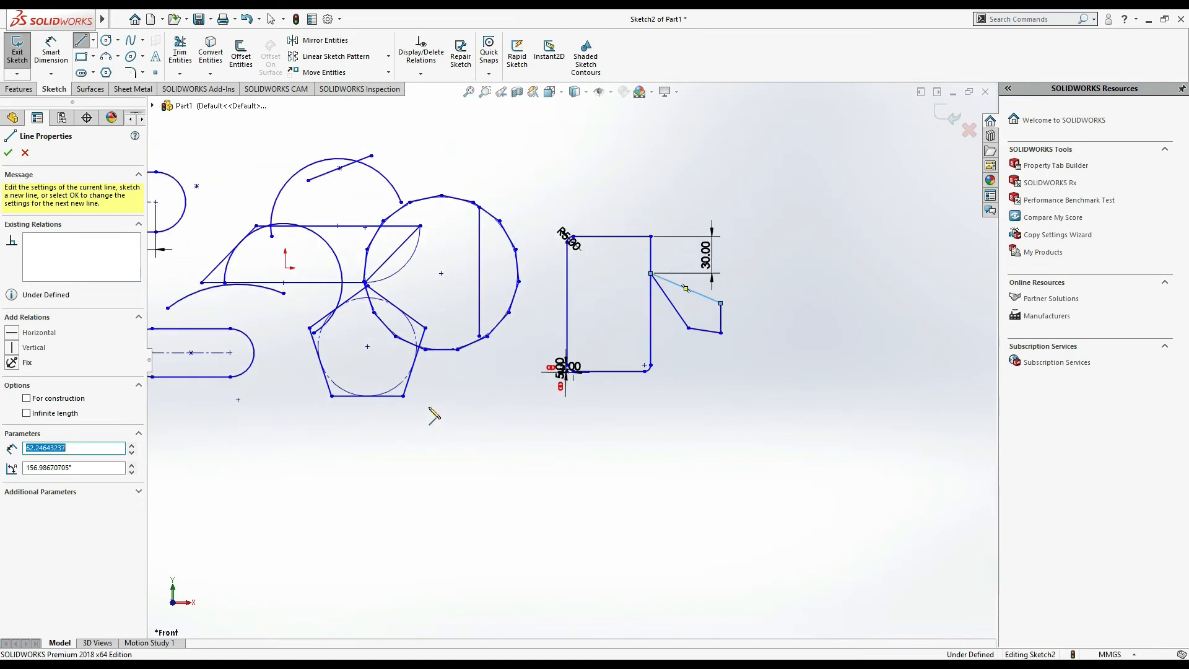
key(Escape)
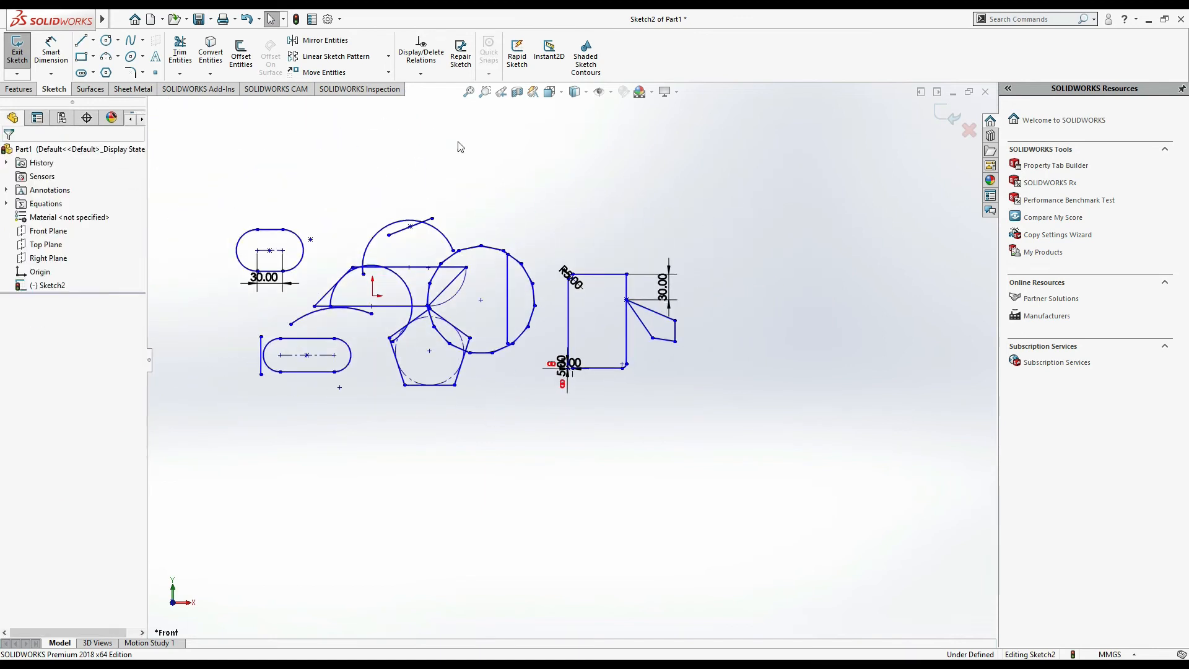
- Power-trim away the top of the large semicircle that rises above the horizontal line
click(468, 93)
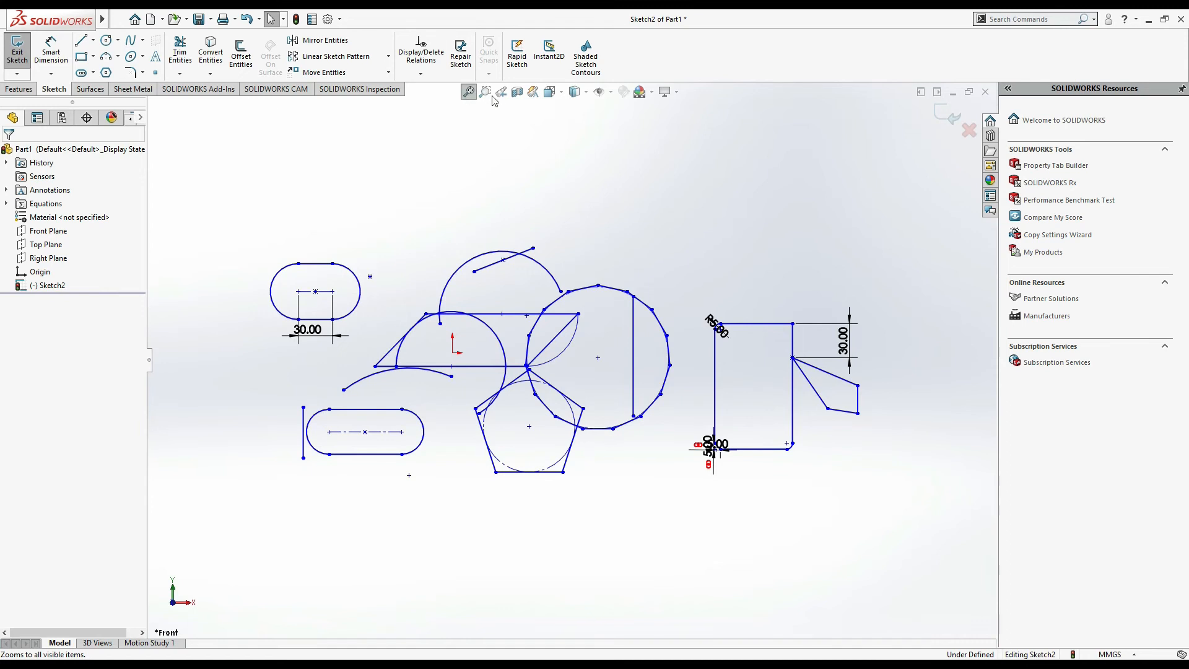
click(486, 93)
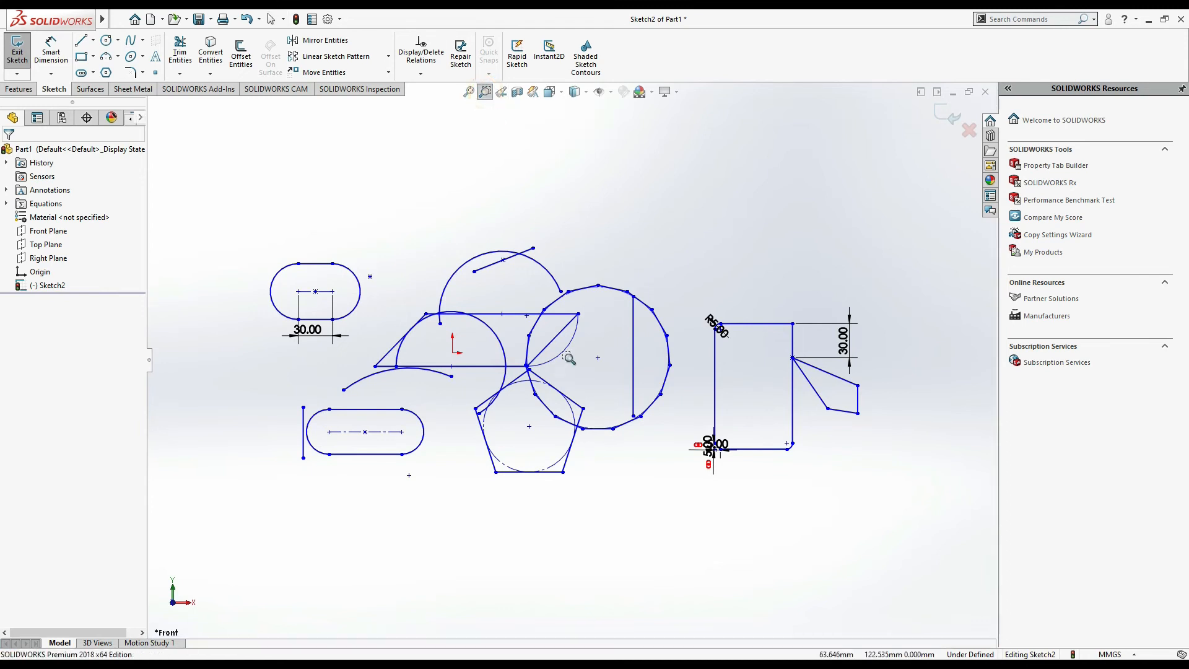
drag(353, 256, 657, 466)
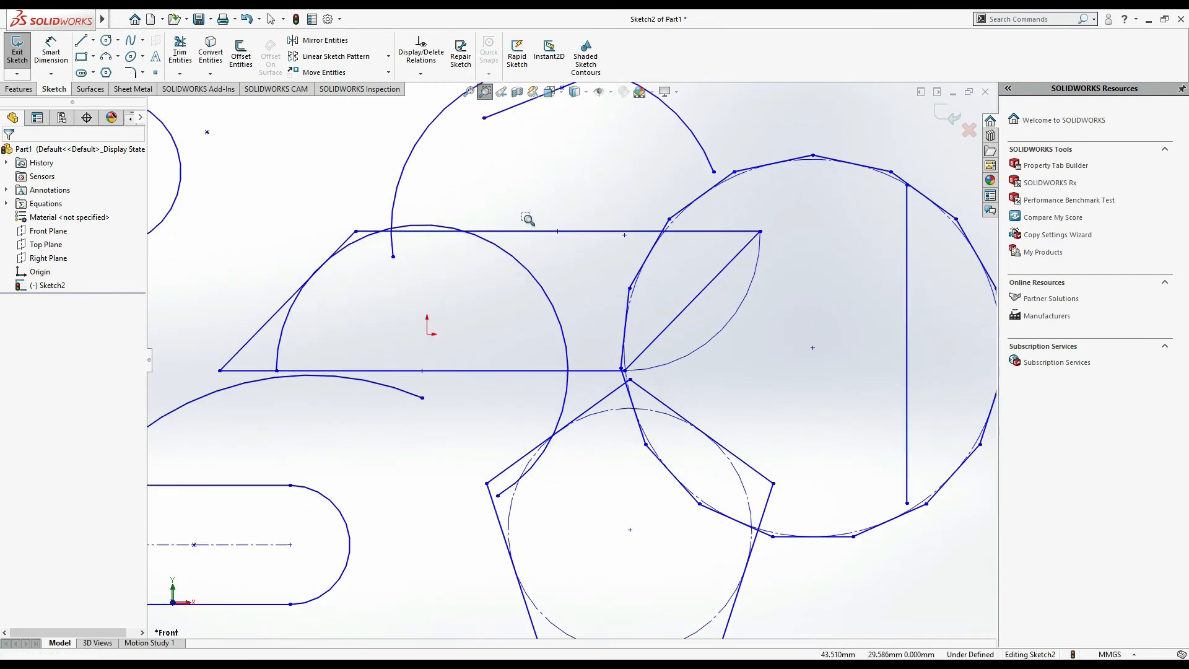
key(Escape)
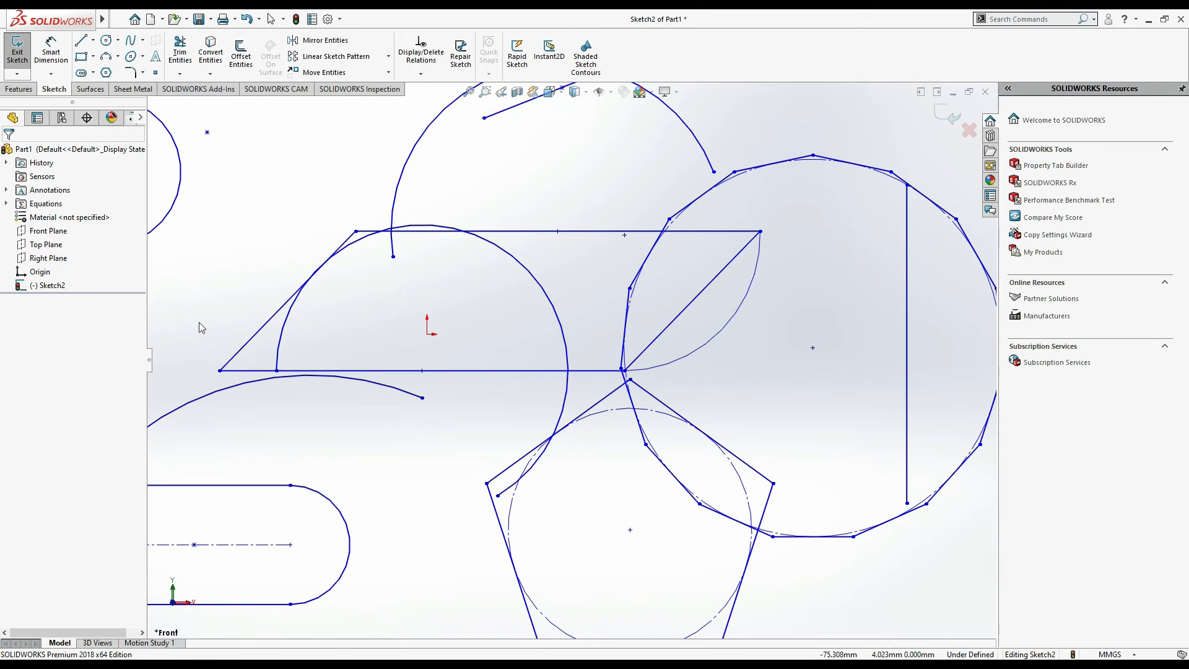
click(179, 57)
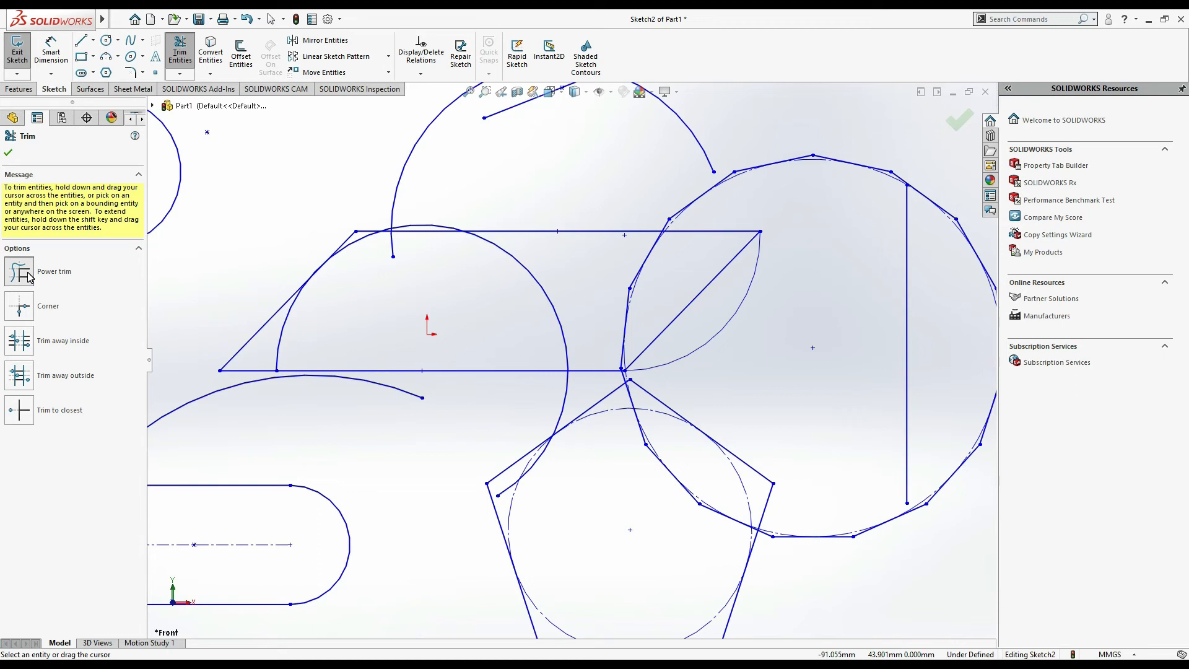
scroll(445, 213, down, 5)
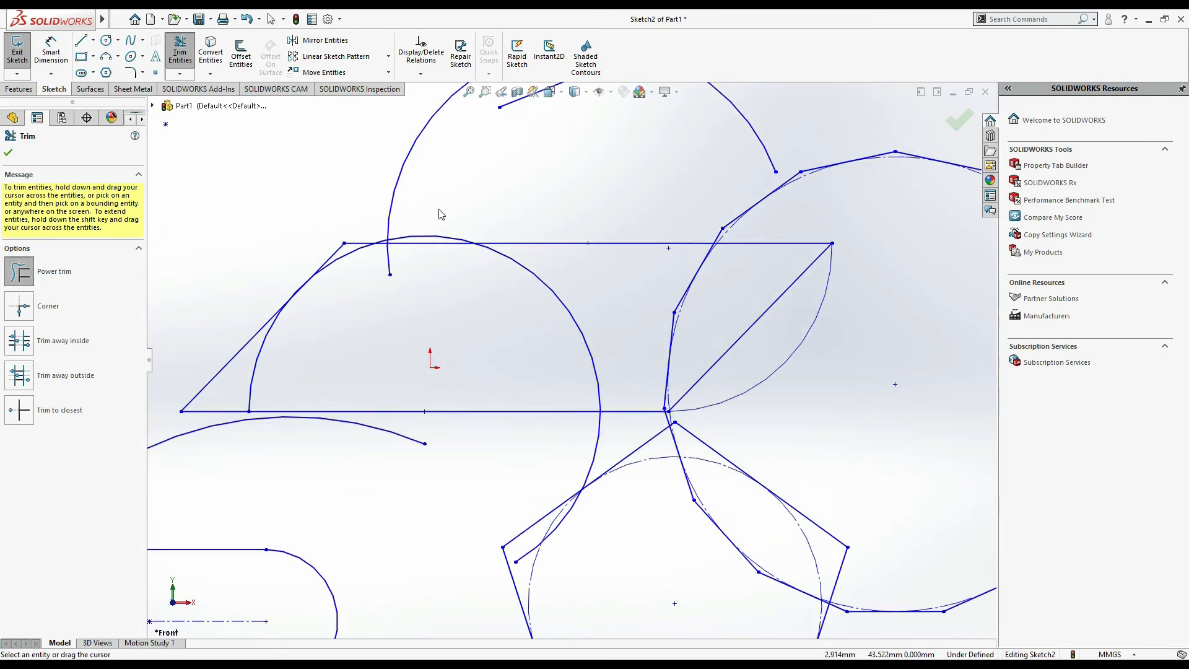
click(456, 283)
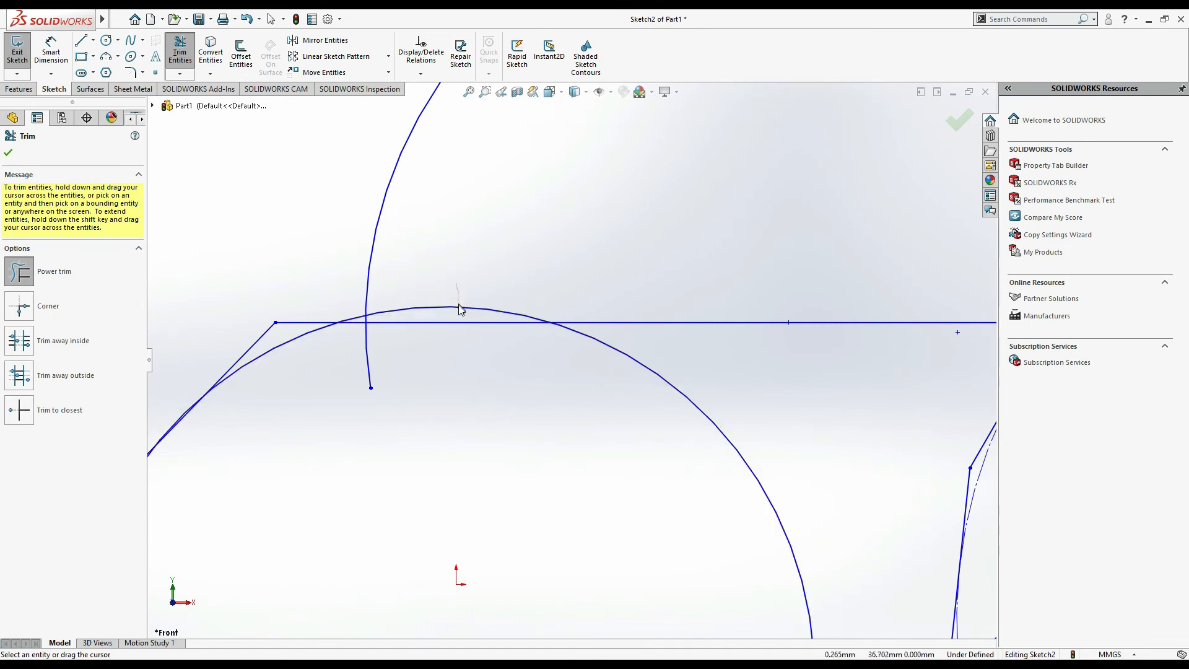
drag(458, 308, 459, 314)
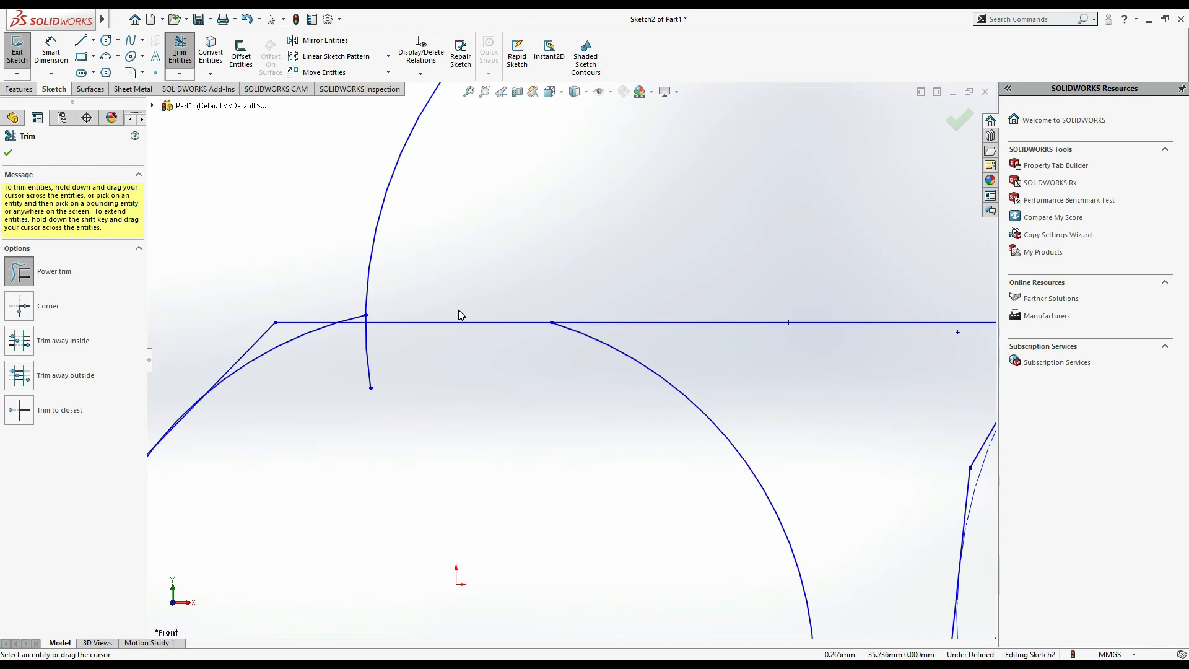
- Try to corner-trim the upper arc with the horizontal line
click(19, 306)
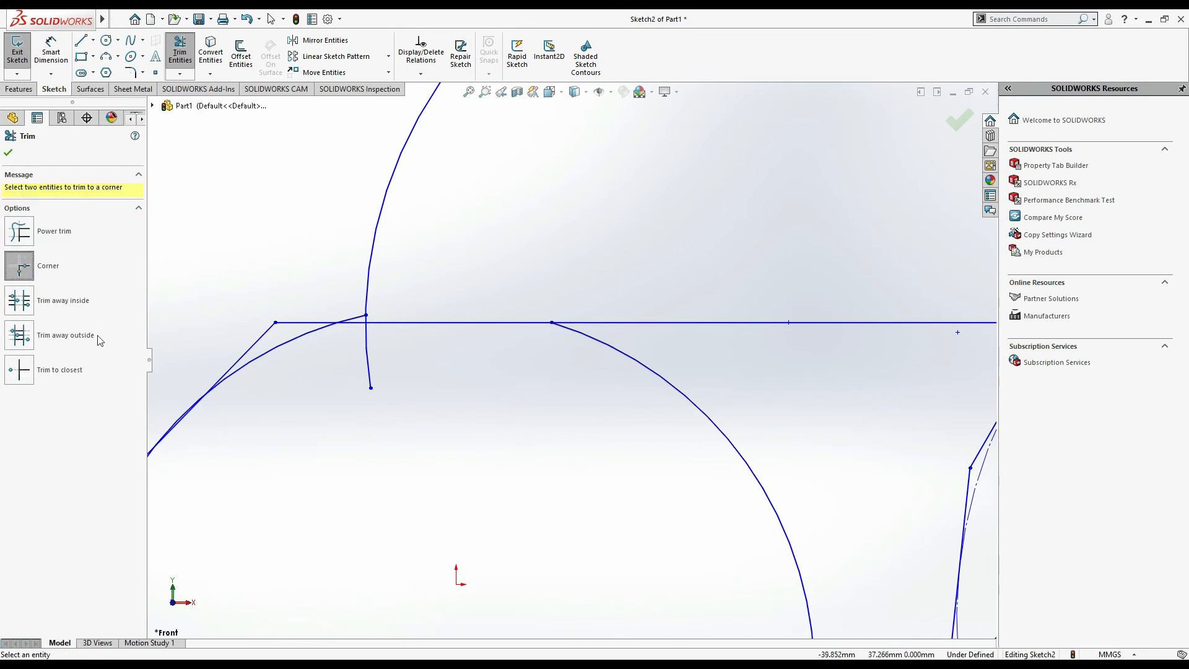
click(293, 341)
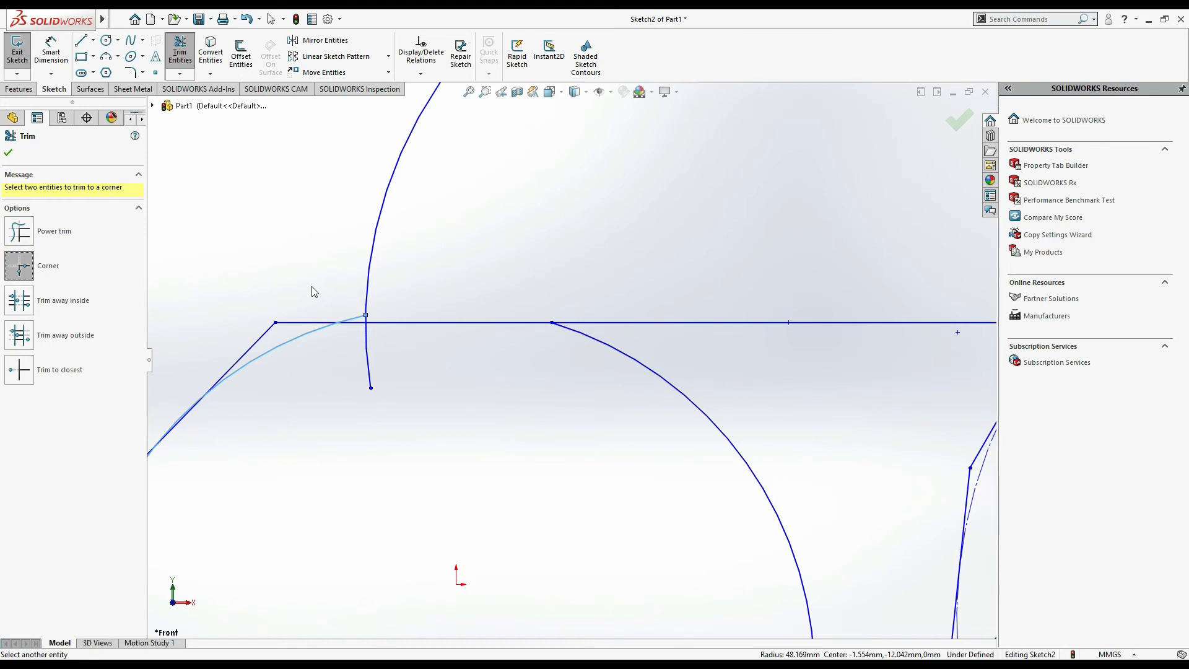
key(Escape)
click(180, 53)
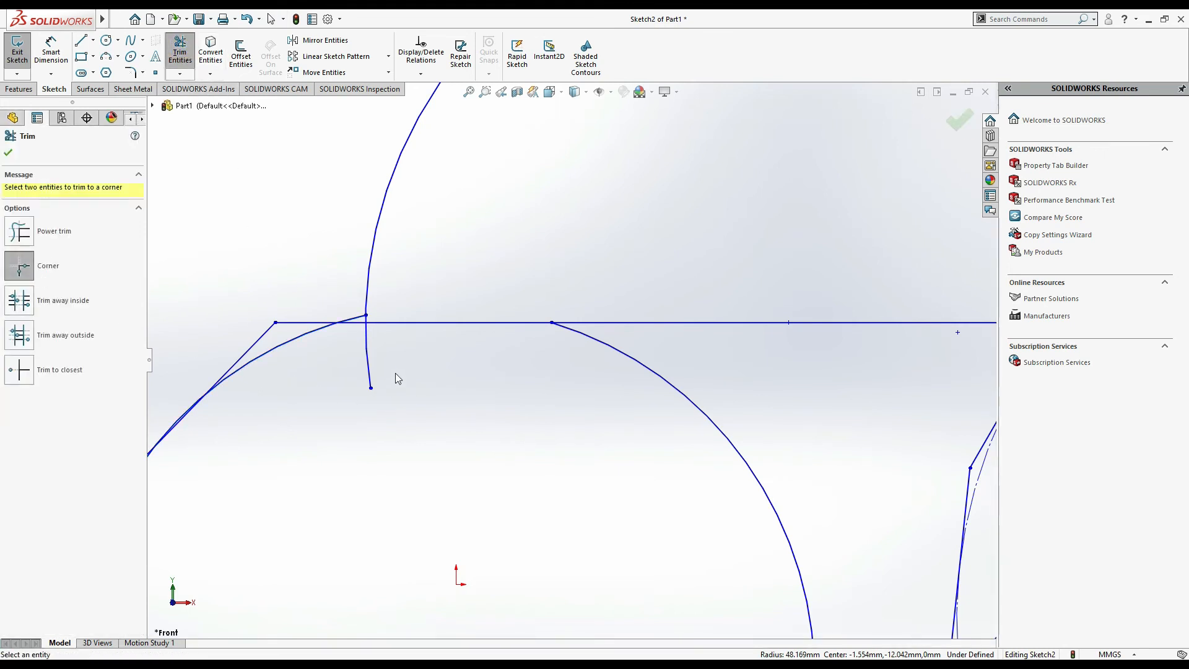
click(367, 357)
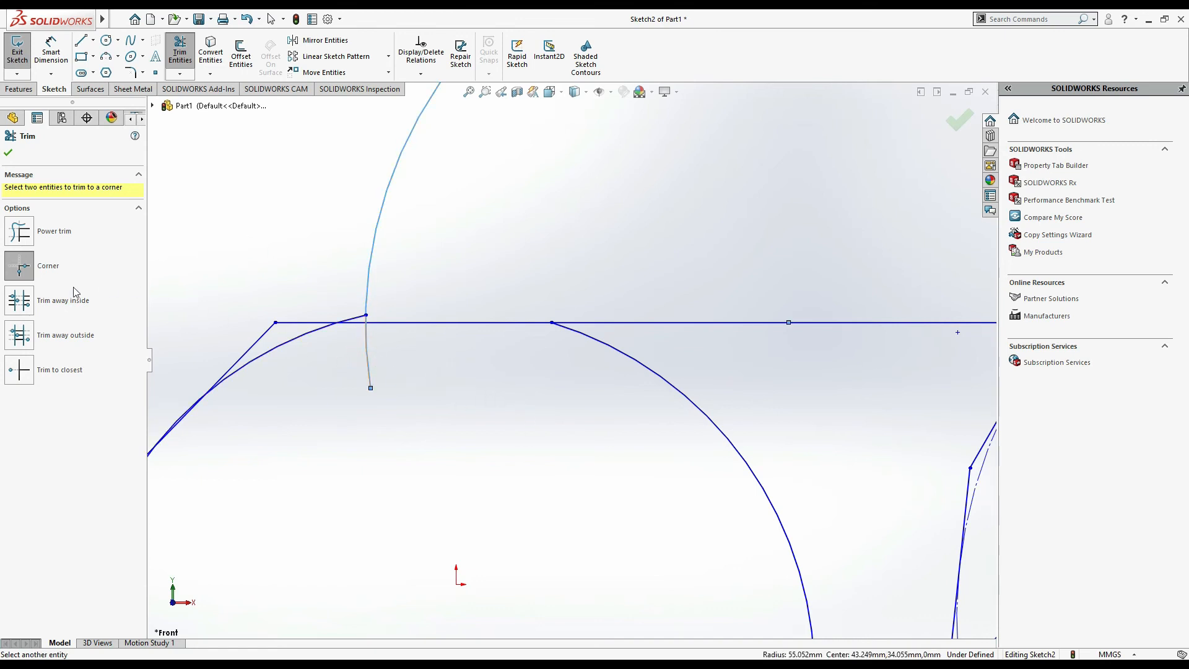
click(24, 267)
scroll(577, 377, up, 5)
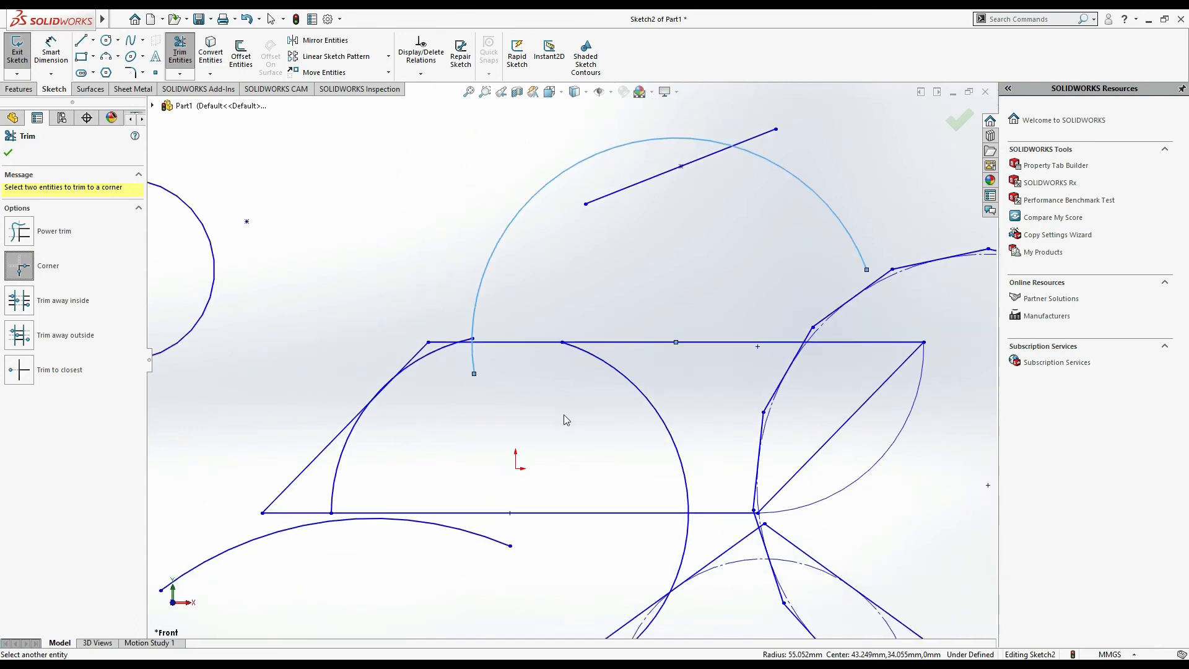
click(723, 501)
- Trim the upper arc back to the horizontal and inclined lines using Trim to closest
click(15, 370)
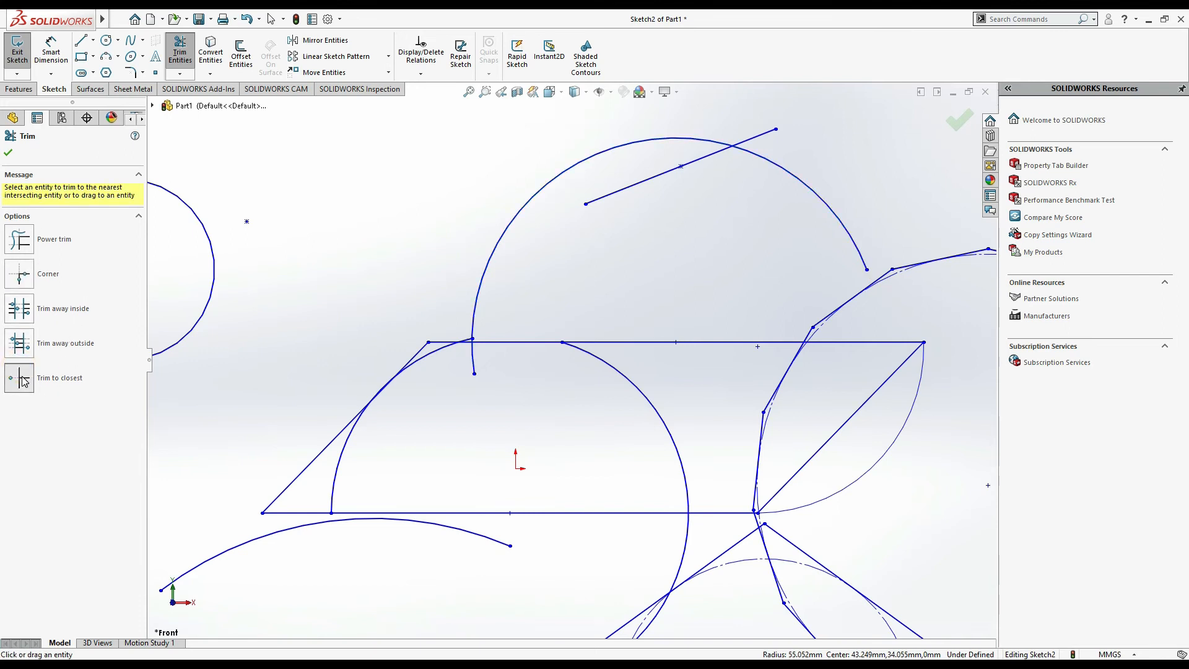
click(472, 360)
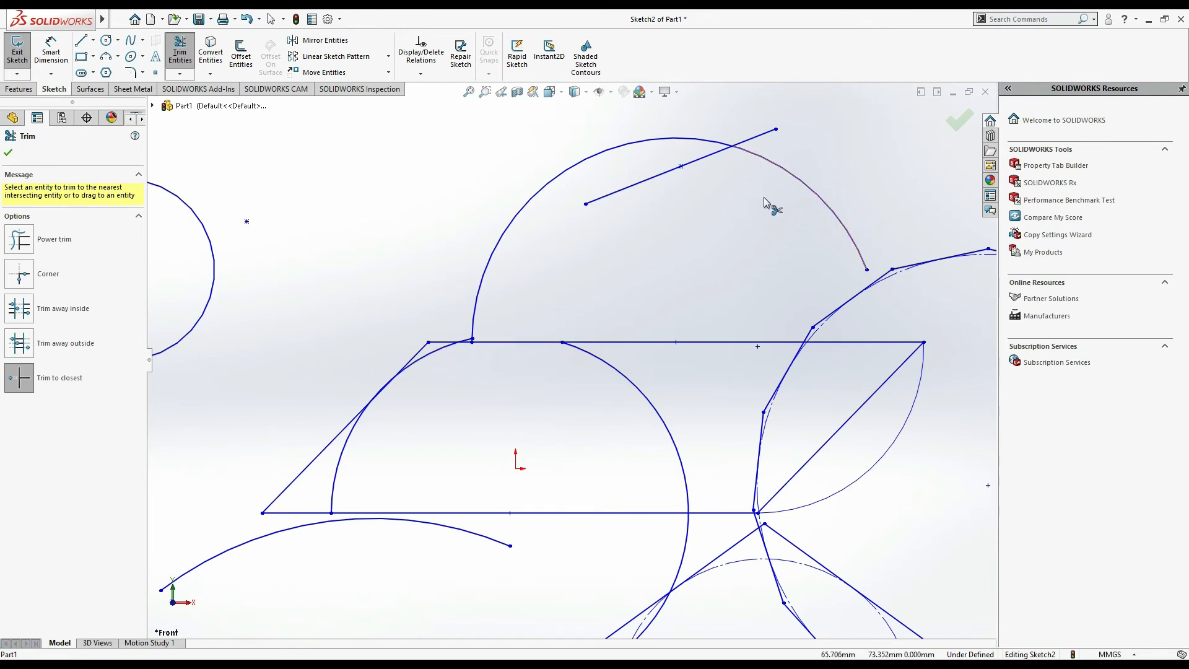
click(809, 180)
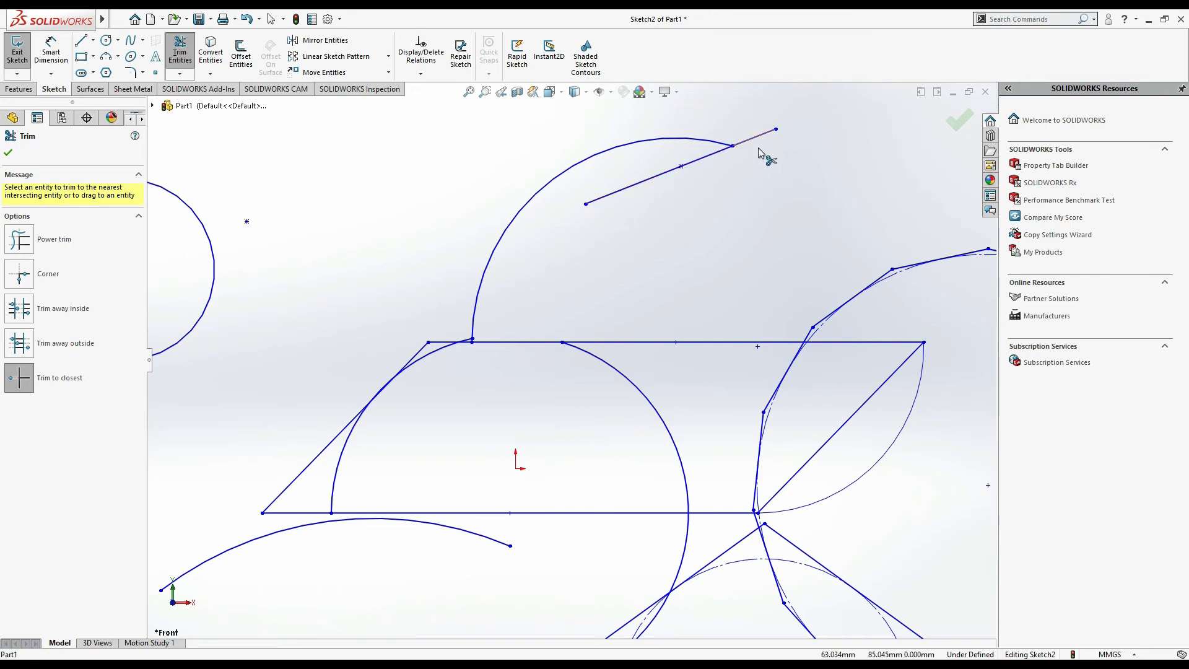
- Trim off the inclined line's end beyond the upper arc, accepting removal of its relation
scroll(752, 144, up, 7)
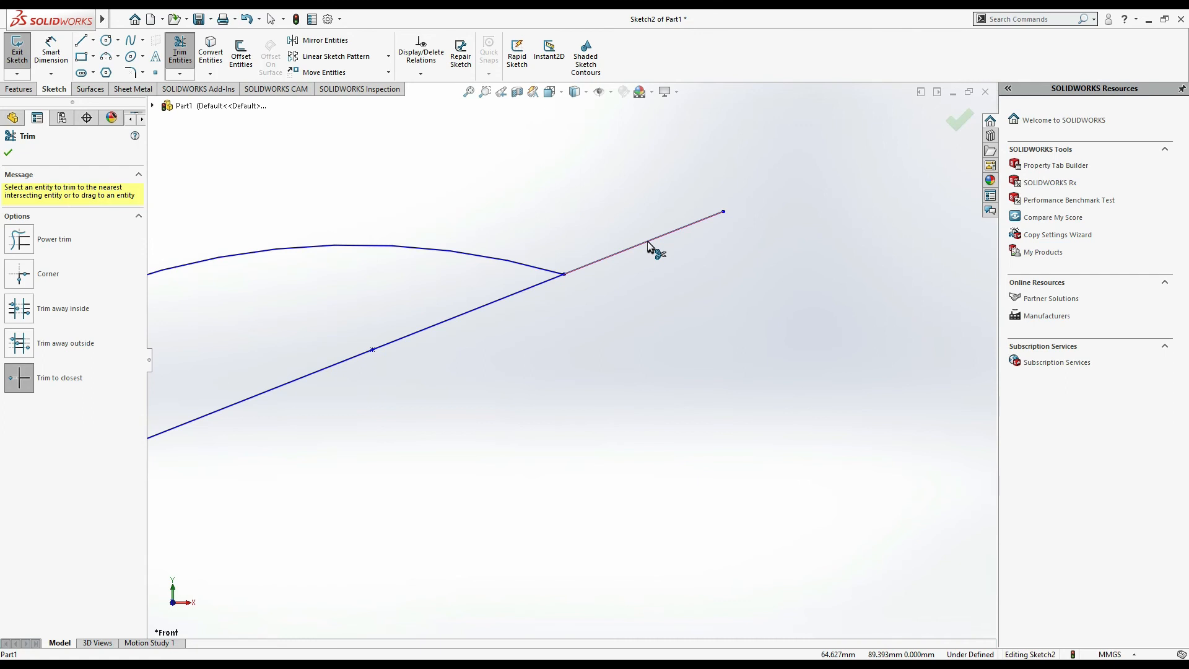
click(647, 245)
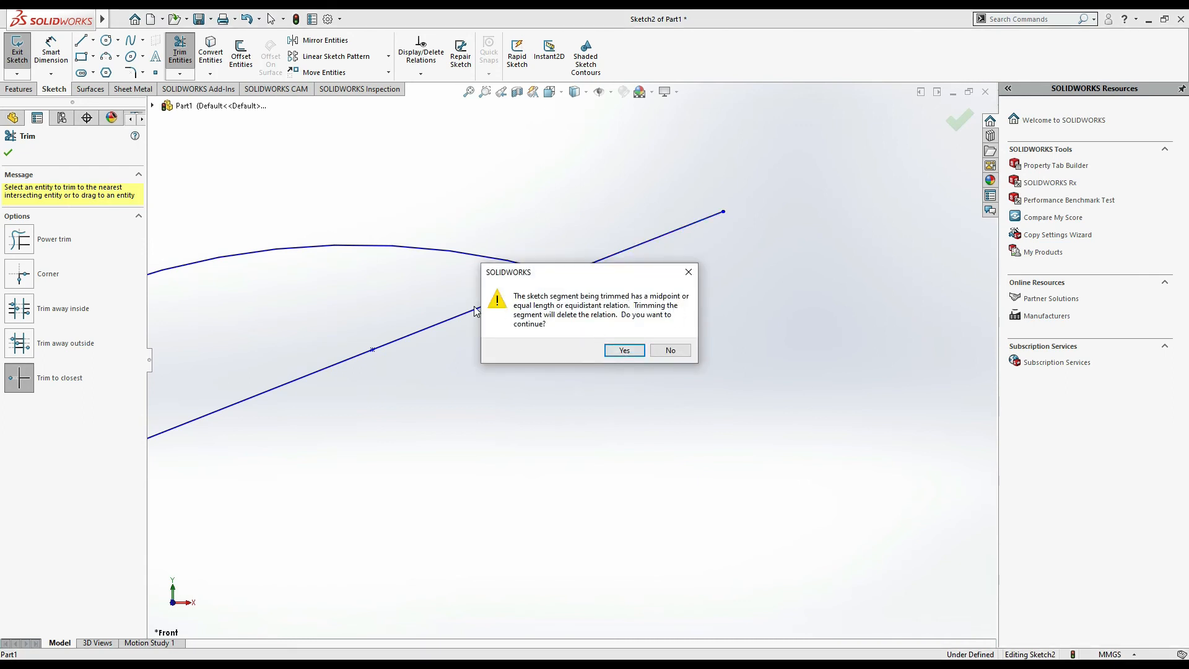
click(640, 352)
- Power-trim away the leftover inclined line and overlapping circle segments near the pentagon and decagon
scroll(621, 415, up, 5)
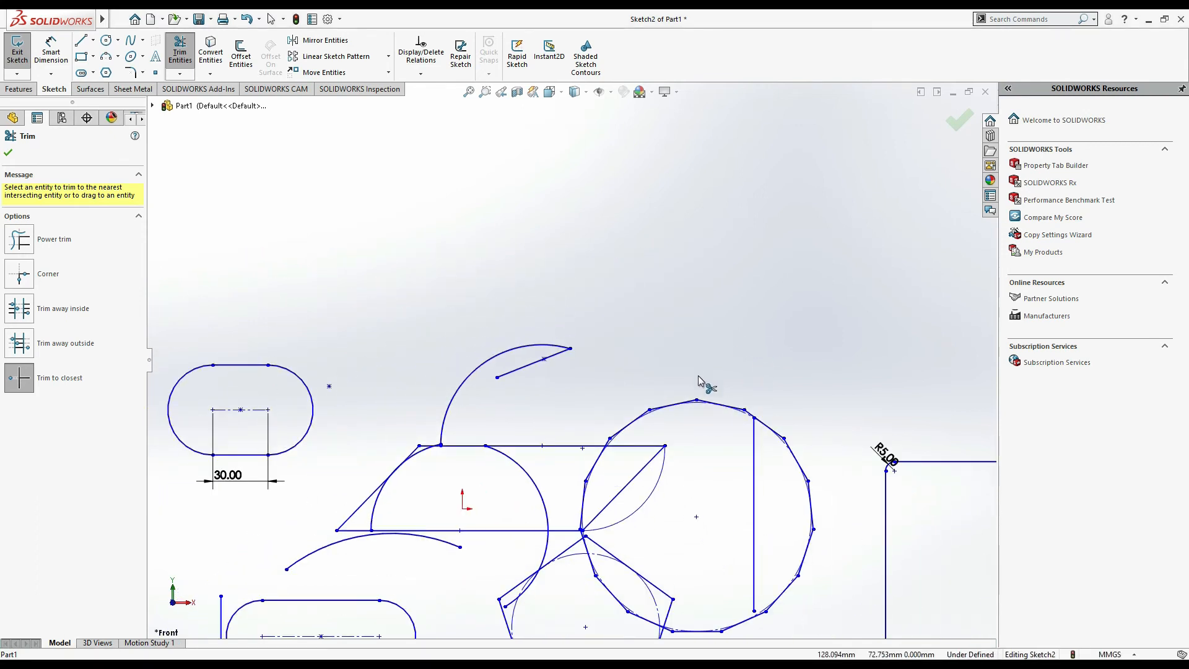
key(z)
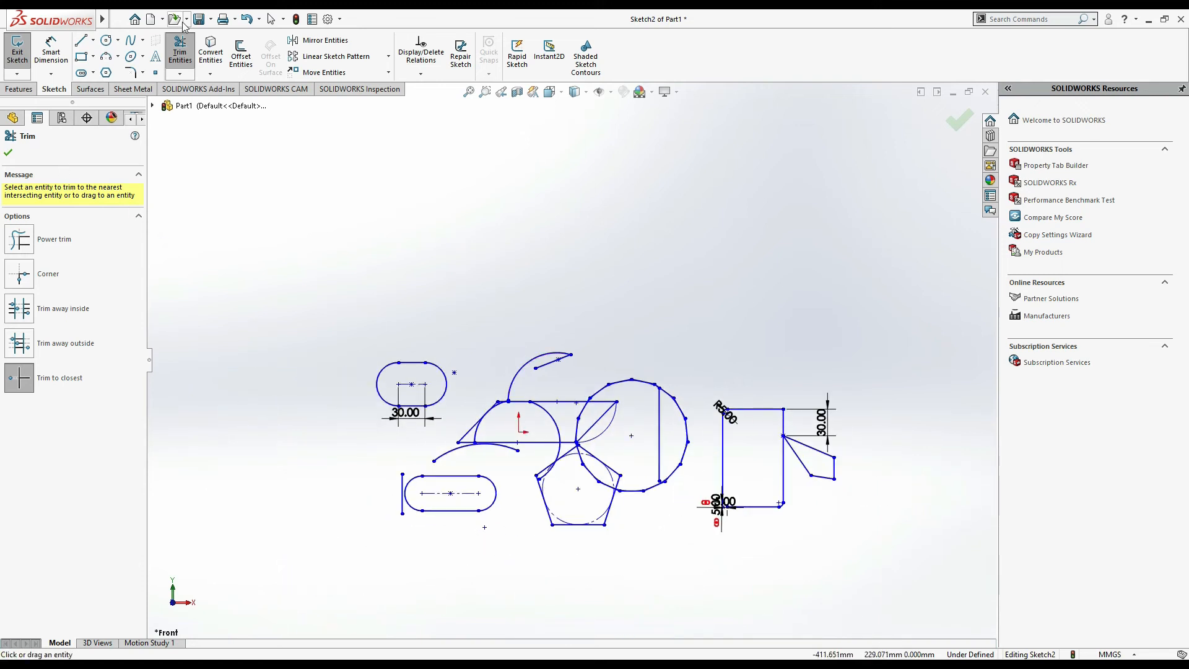
click(18, 239)
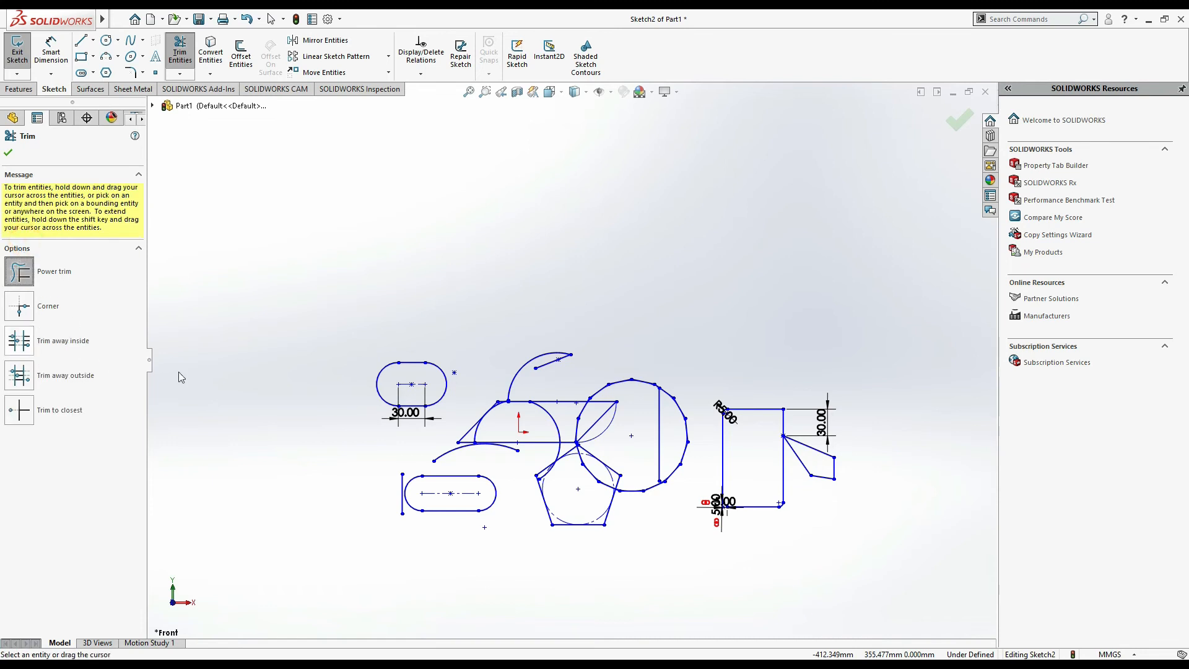
scroll(530, 347, down, 3)
mouse_move(574, 402)
mouse_down()
mouse_move(565, 375)
mouse_move(609, 411)
mouse_up()
drag(596, 473, 565, 504)
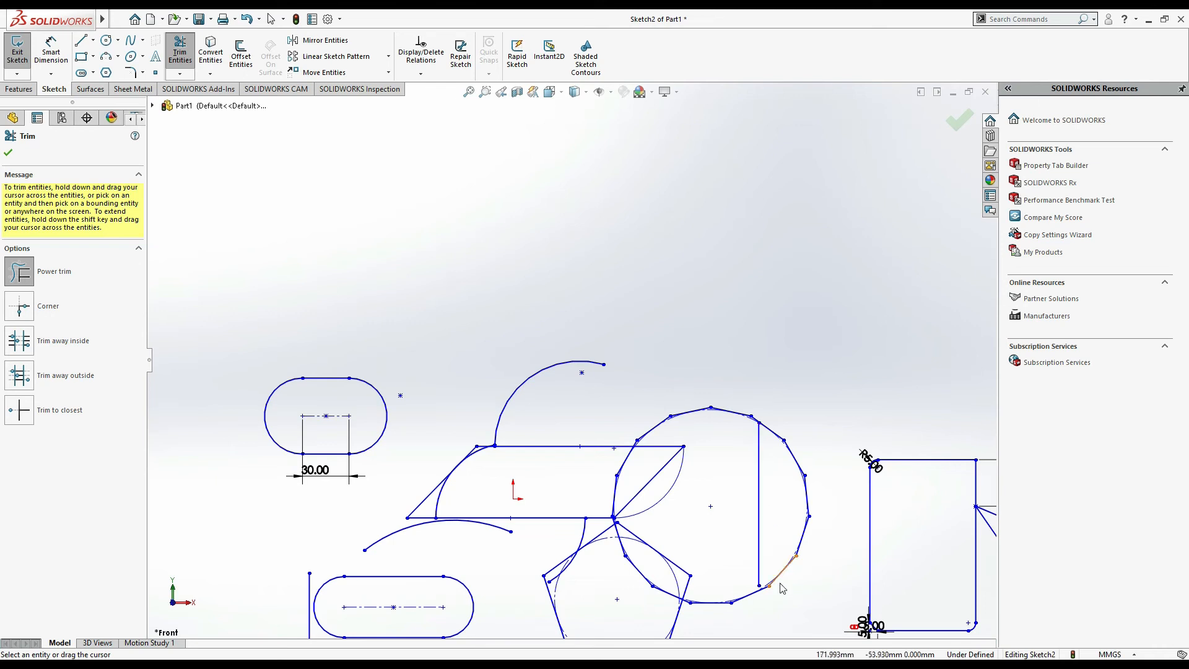
click(746, 494)
drag(746, 493, 773, 496)
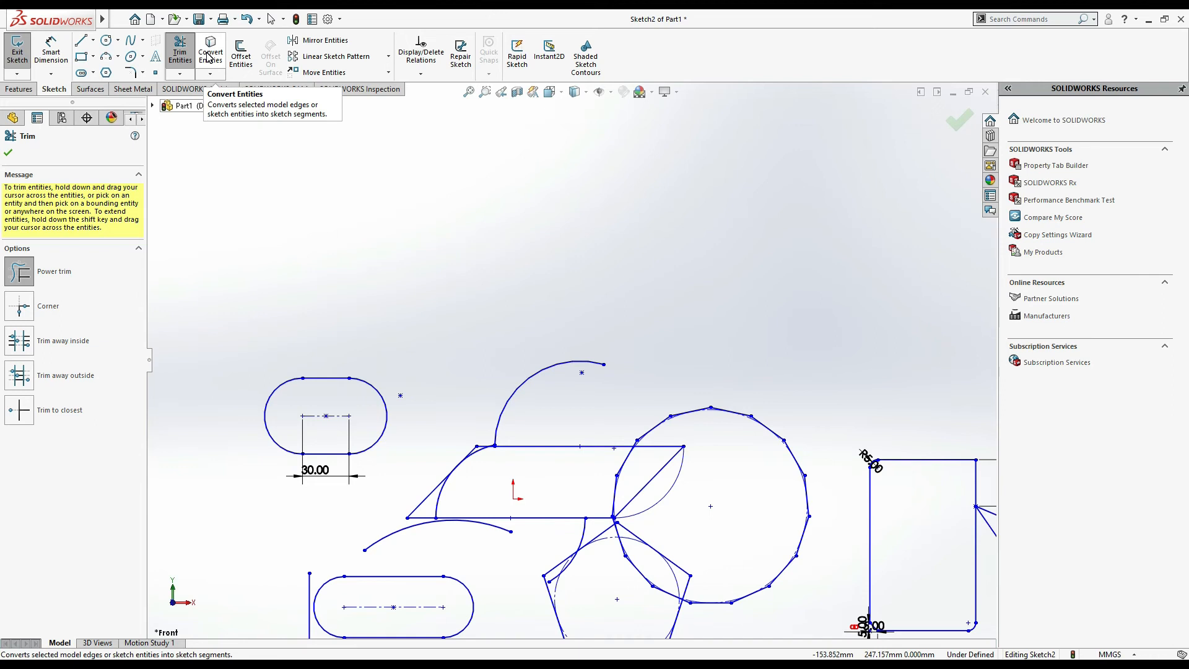
- Offset the upper slot outward by 10 mm with Offset Entities
click(241, 62)
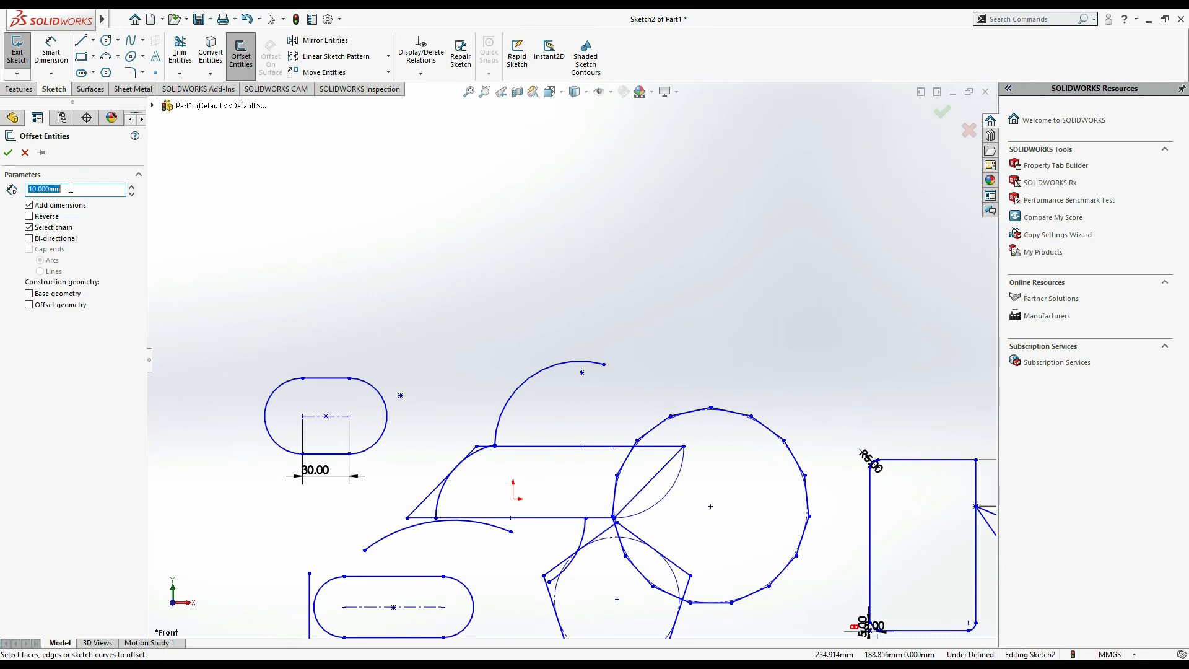
text(5)
key(Return)
click(328, 379)
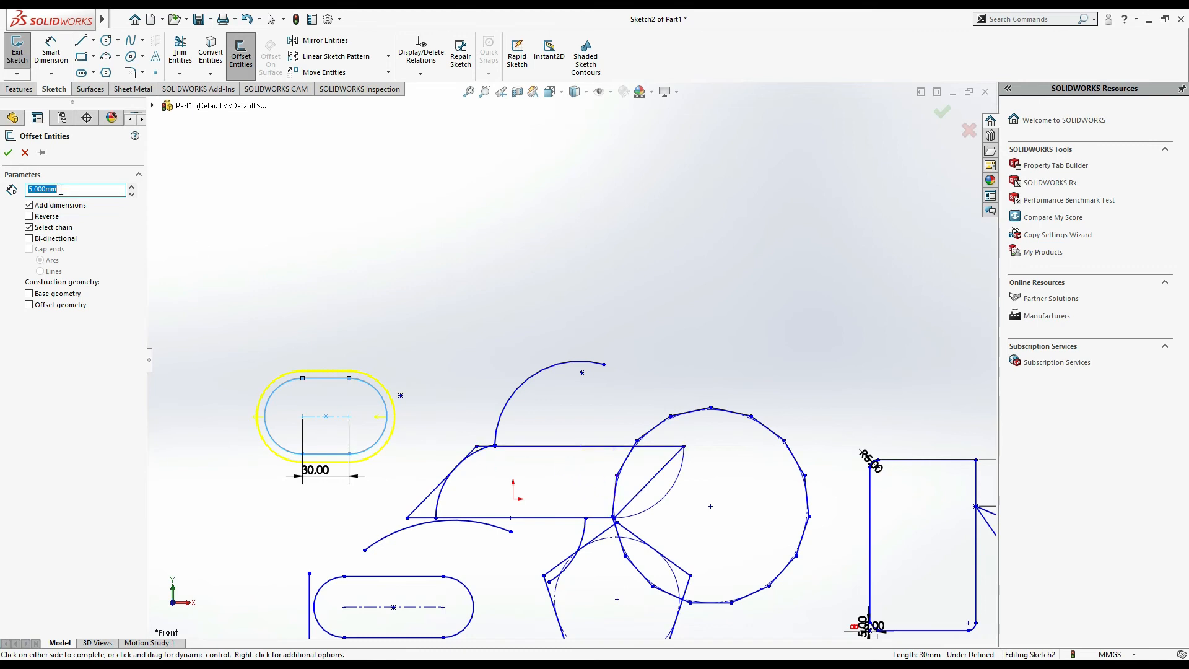
text(10)
key(Return)
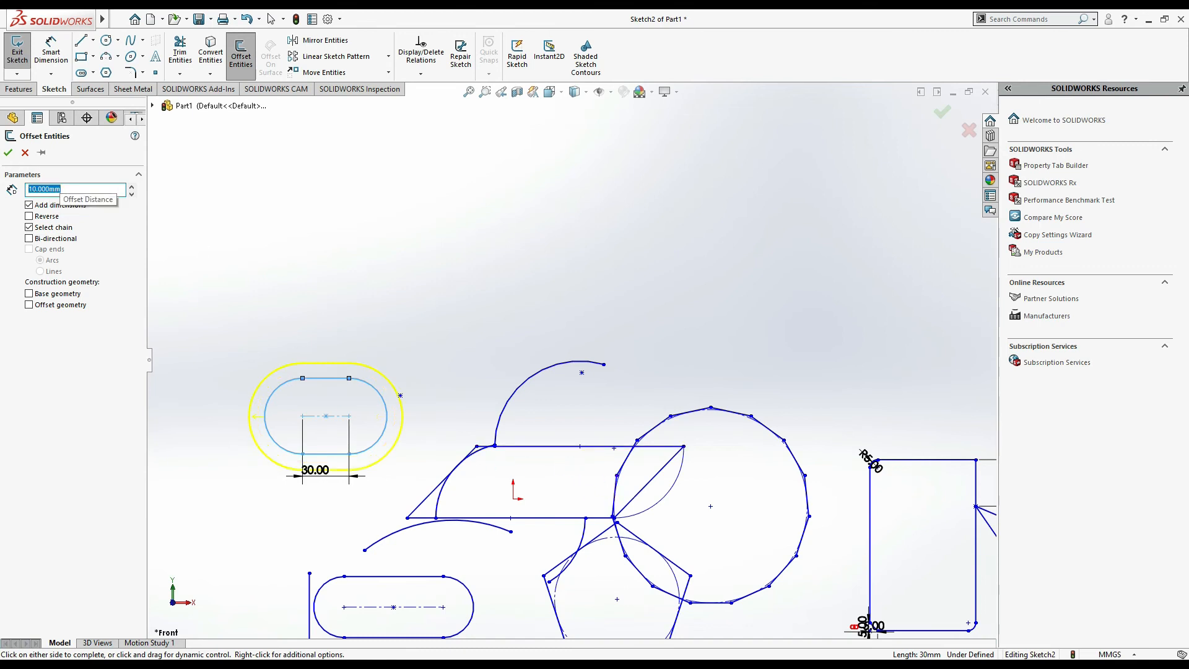
scroll(254, 423, down, 5)
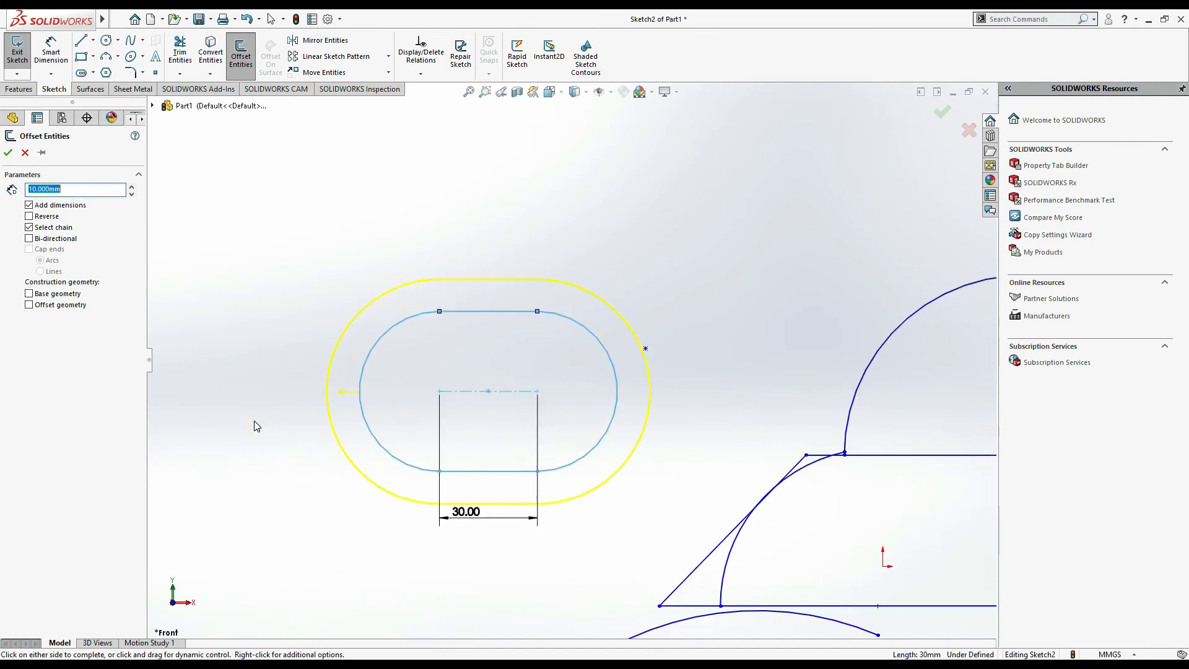
scroll(387, 435, down, 2)
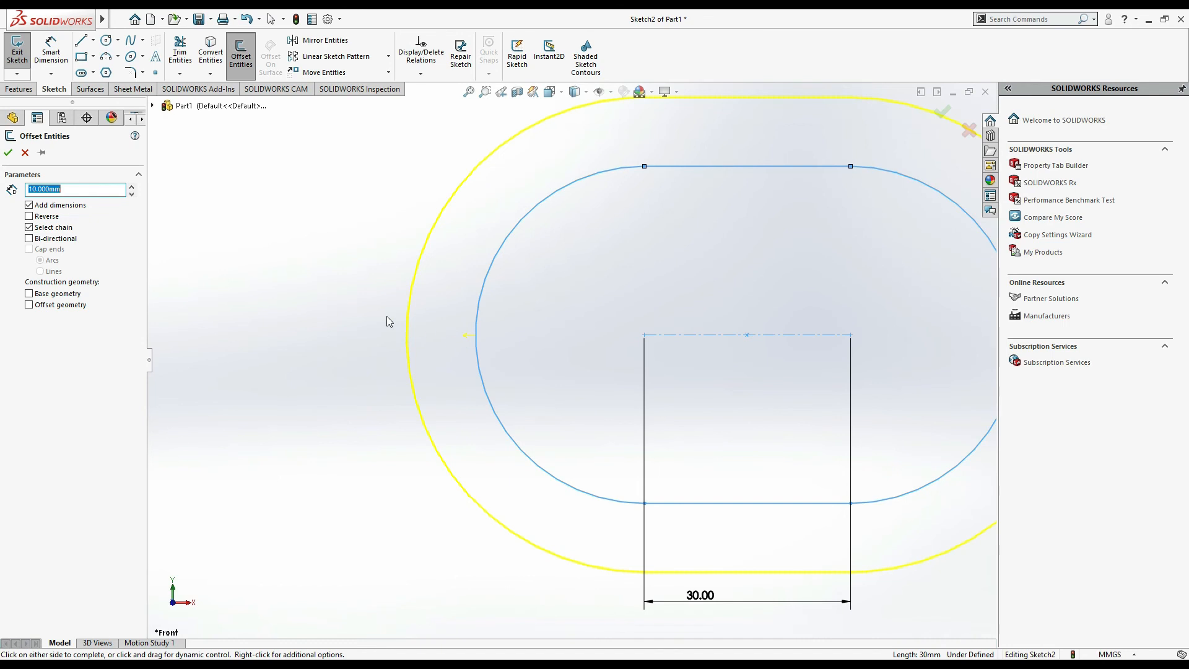
click(8, 153)
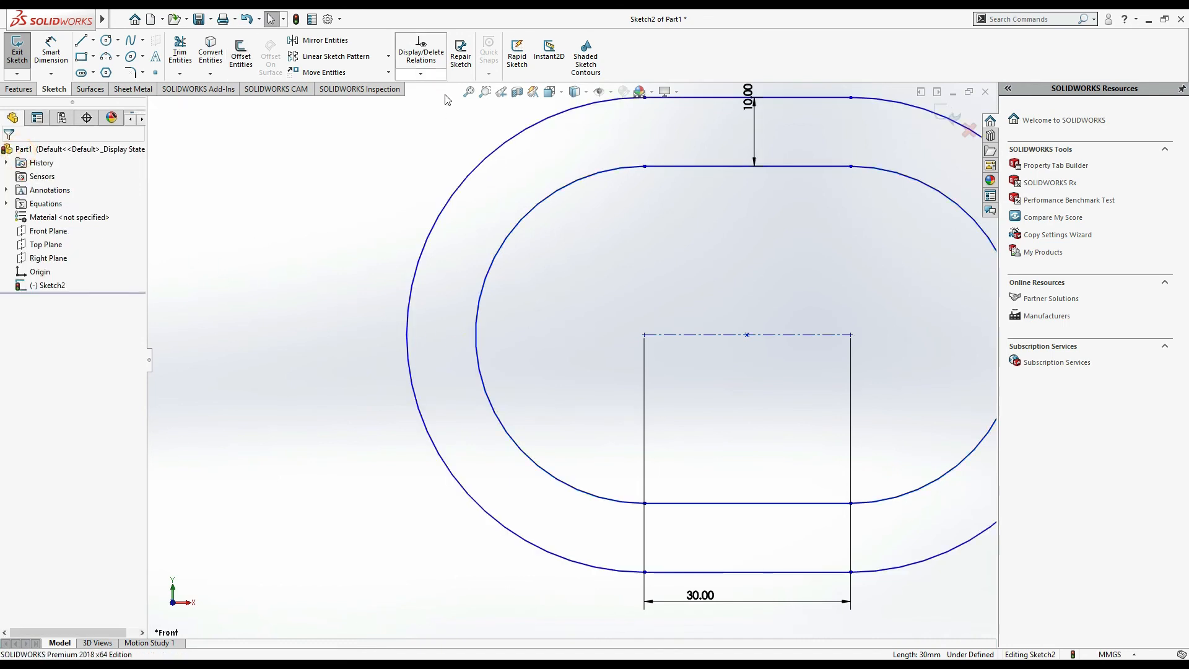
- Start an Extruded Boss/Base feature from the sketch
click(469, 96)
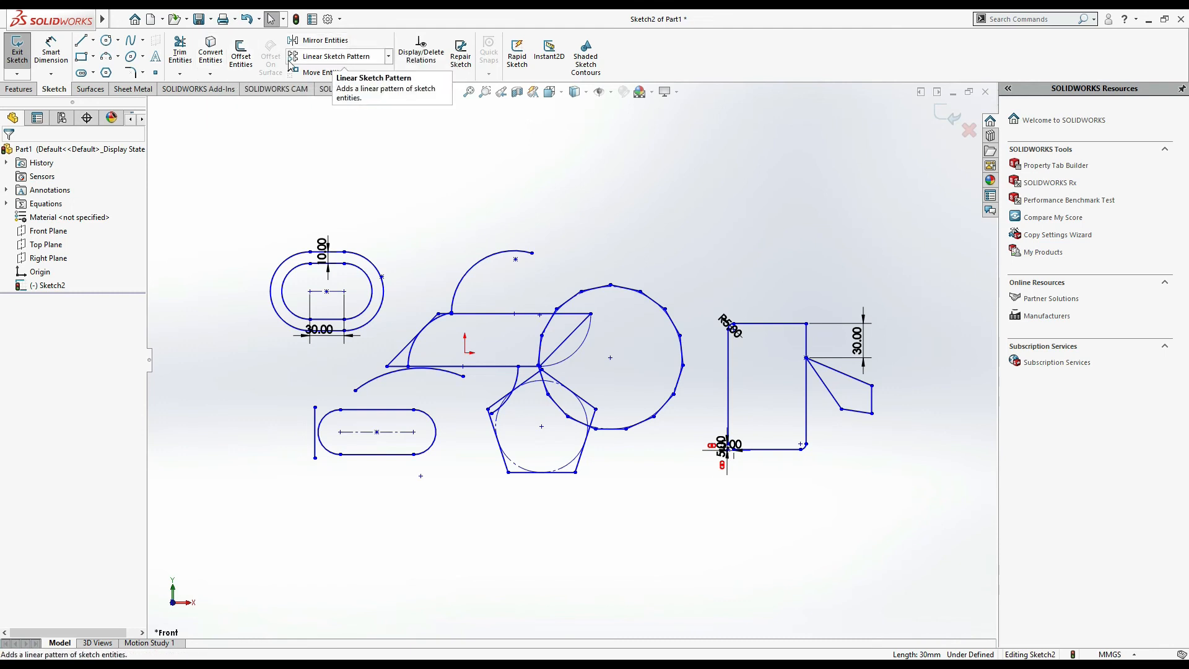
click(32, 91)
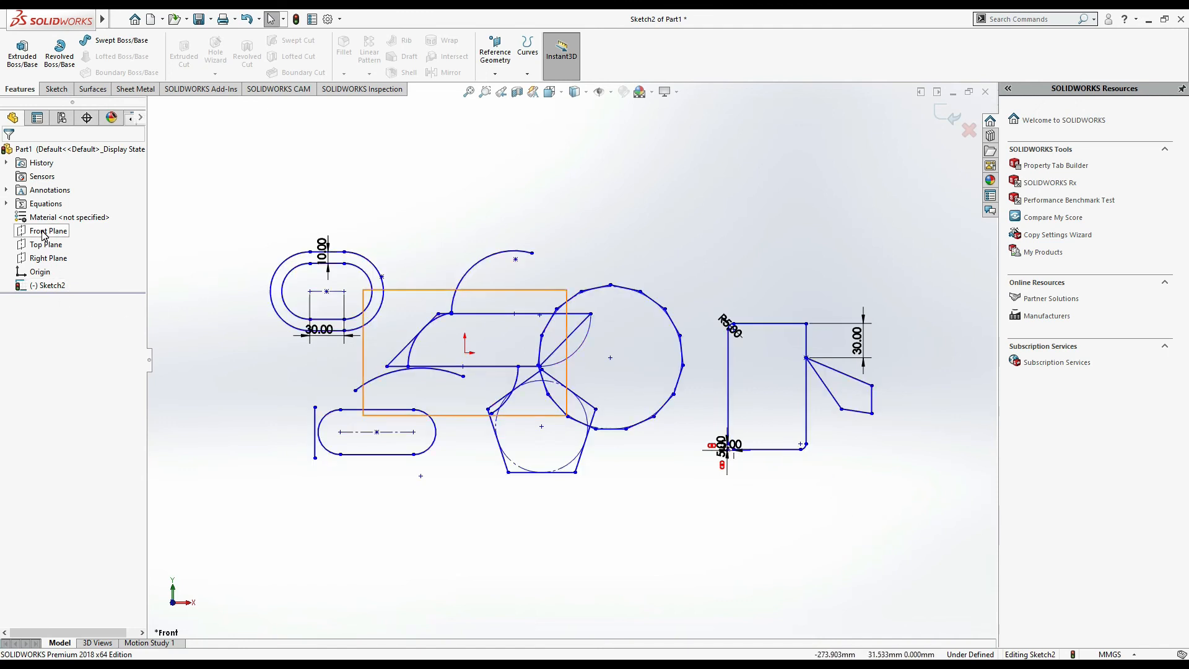
click(23, 53)
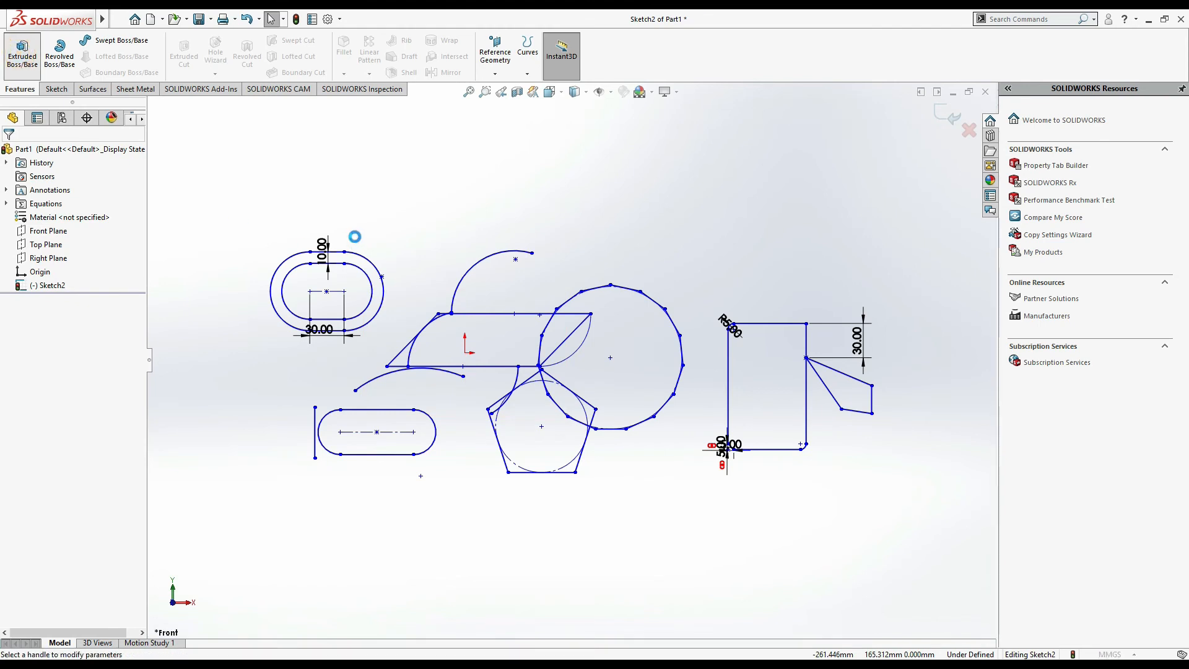
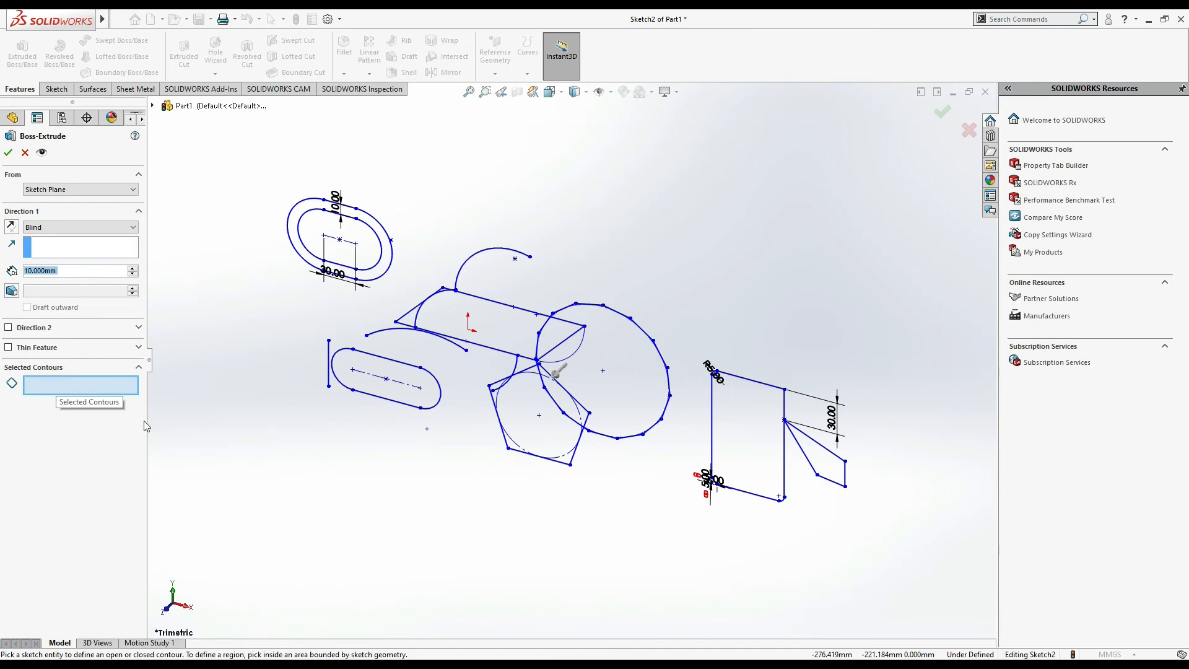
- Select the triangle region, the rectangle region and the ring between the upper slot and its offset as extrusion contours
click(836, 475)
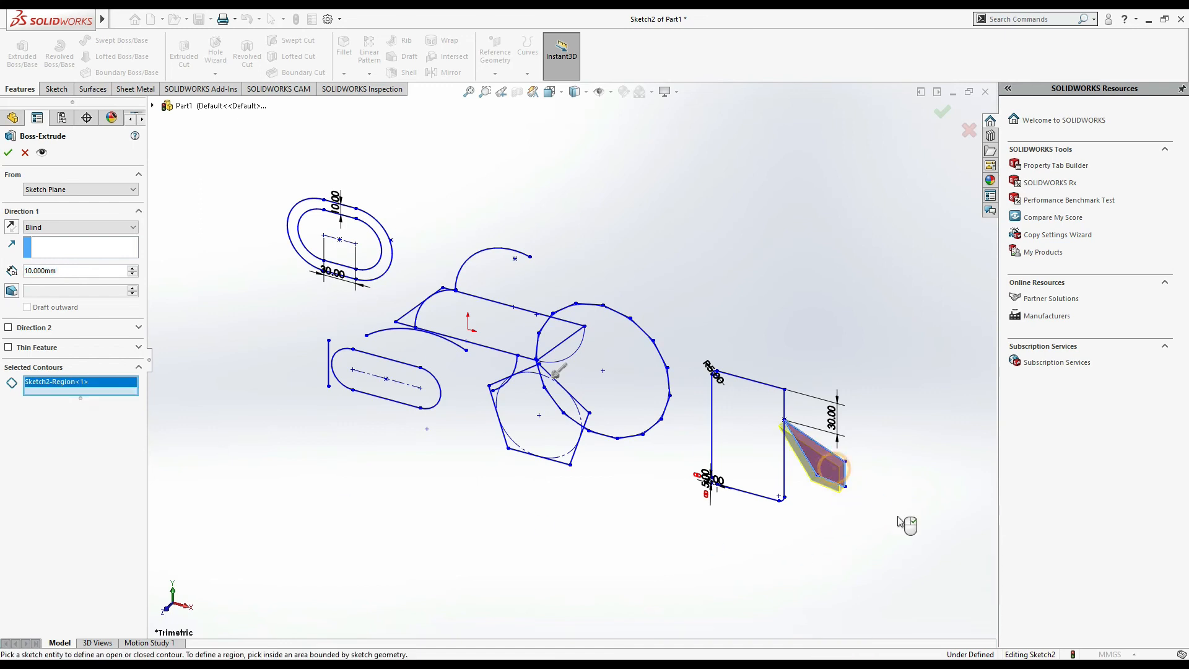
click(765, 441)
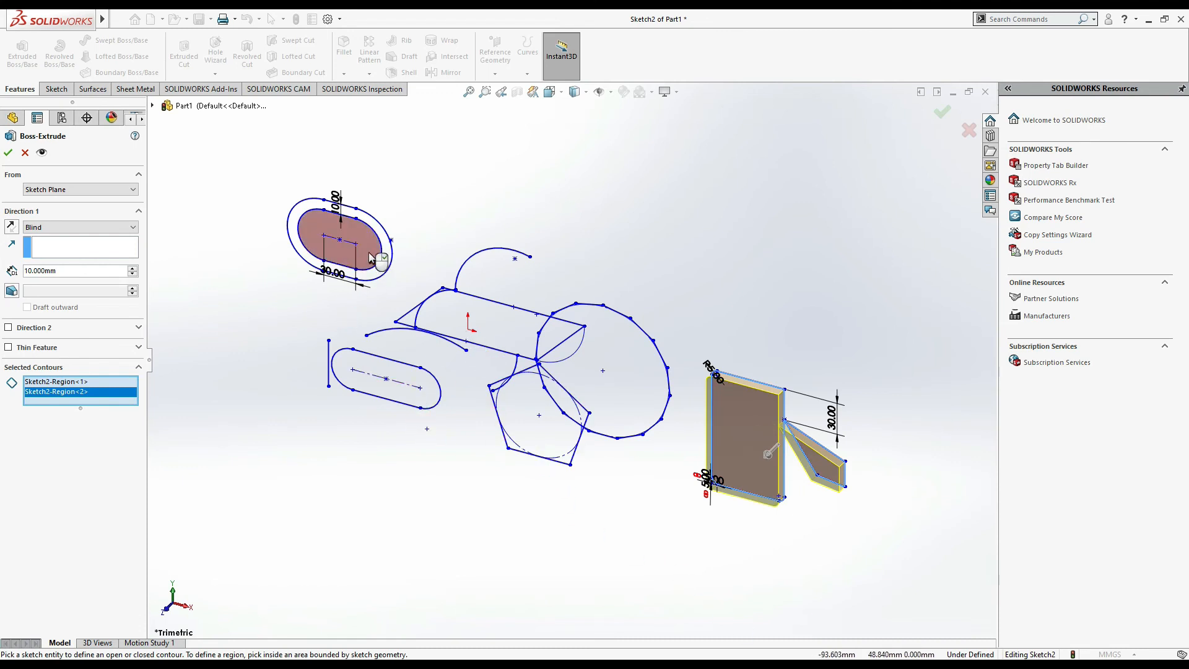
click(378, 274)
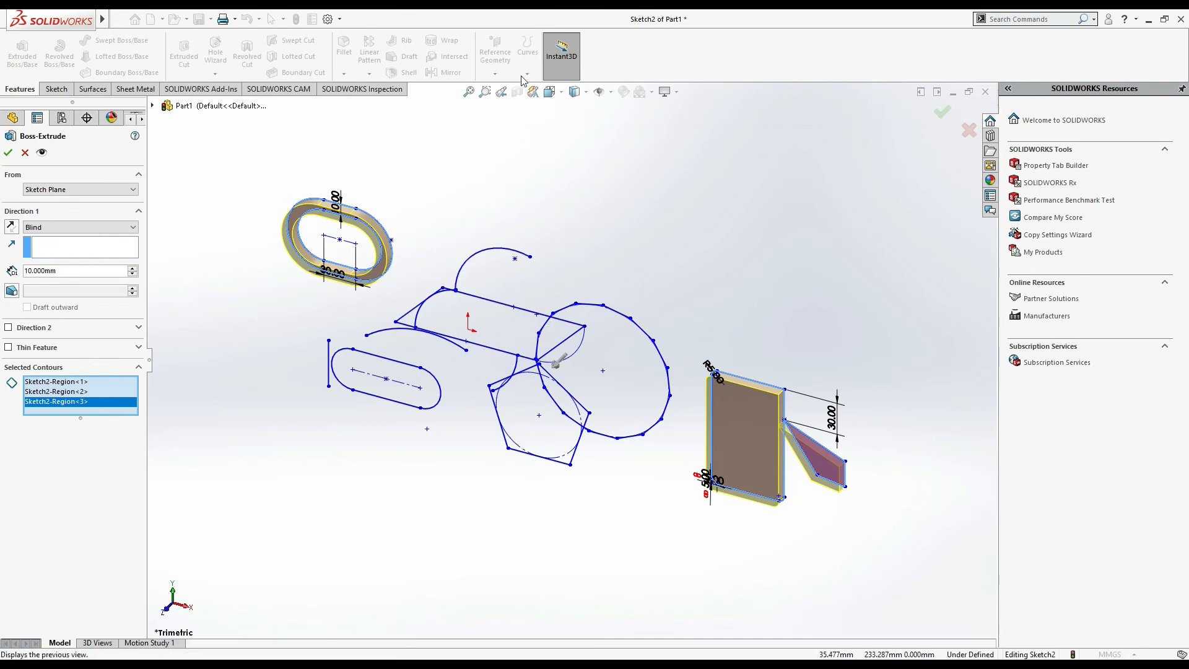
click(551, 92)
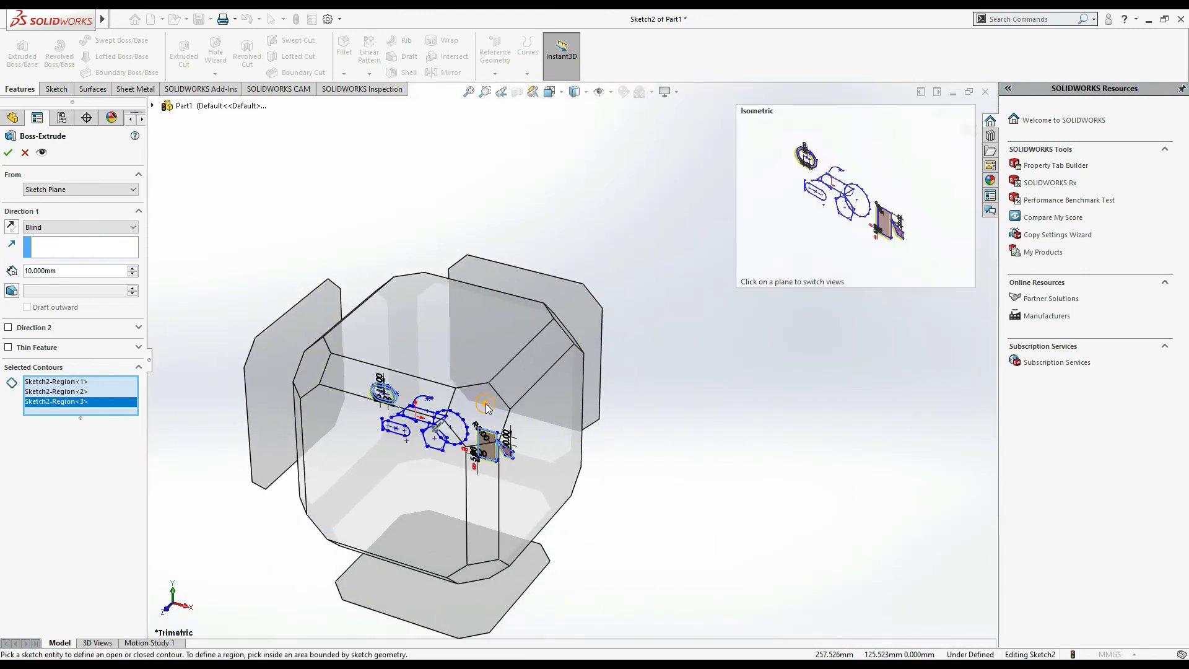
click(486, 406)
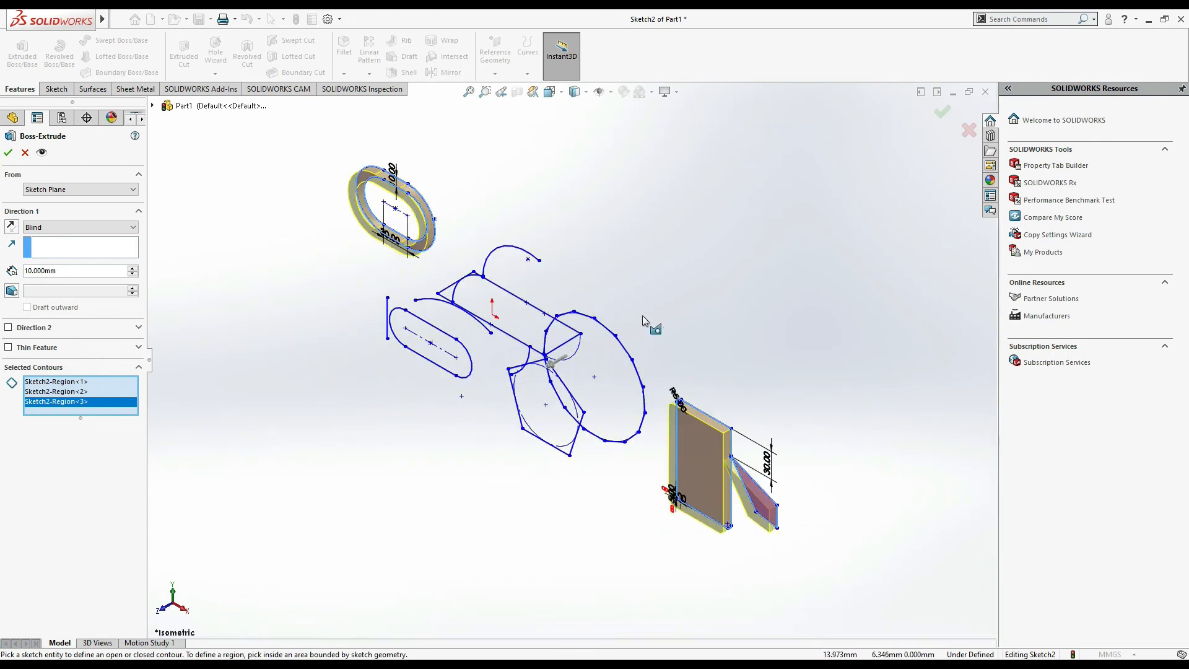
scroll(749, 511, down, 5)
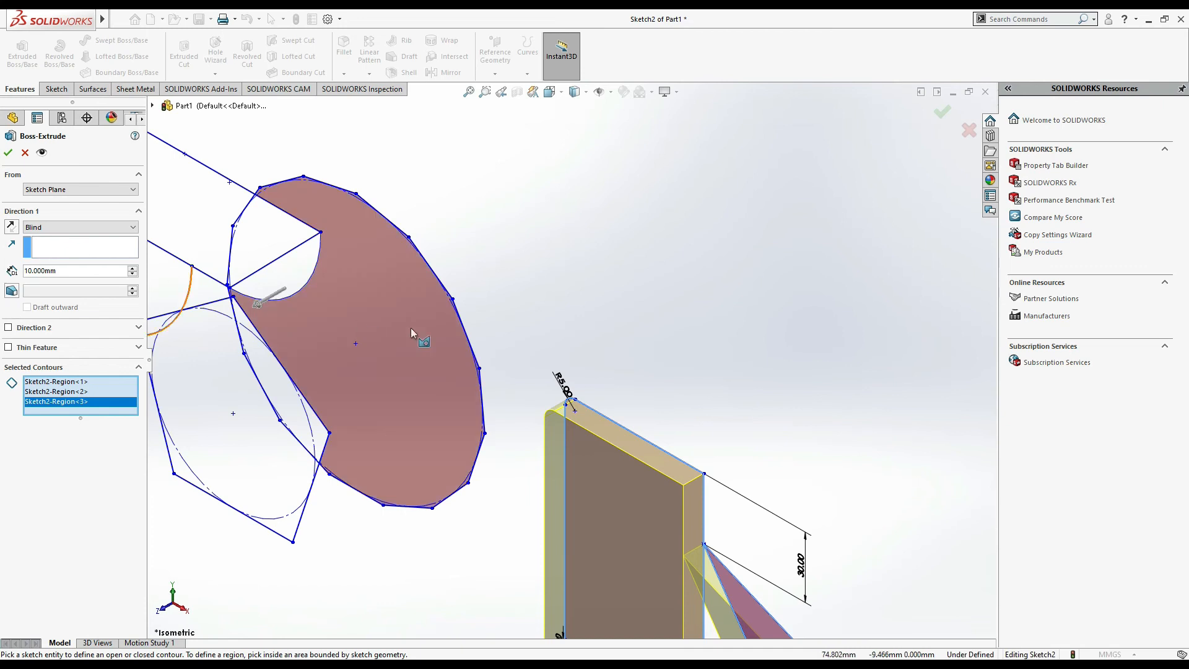
scroll(479, 326, up, 3)
scroll(258, 223, up, 2)
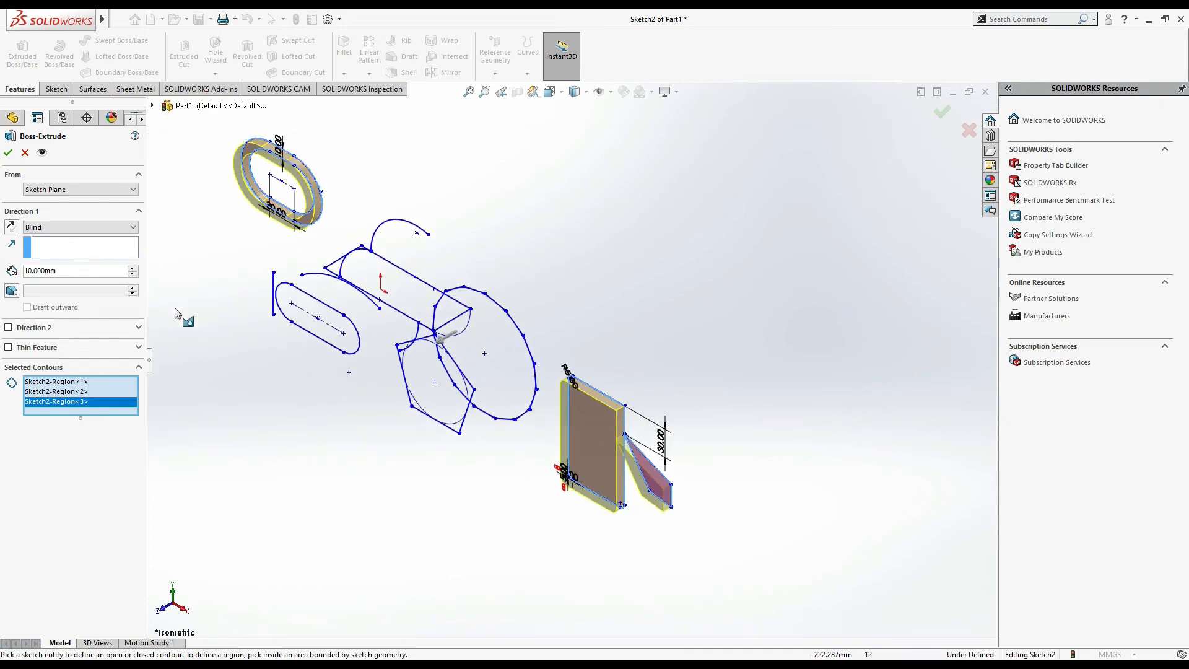
- Set the extrusion depth to 50 mm, reverse the direction and accept the Boss-Extrude
double_click(68, 272)
text(50)
key(Return)
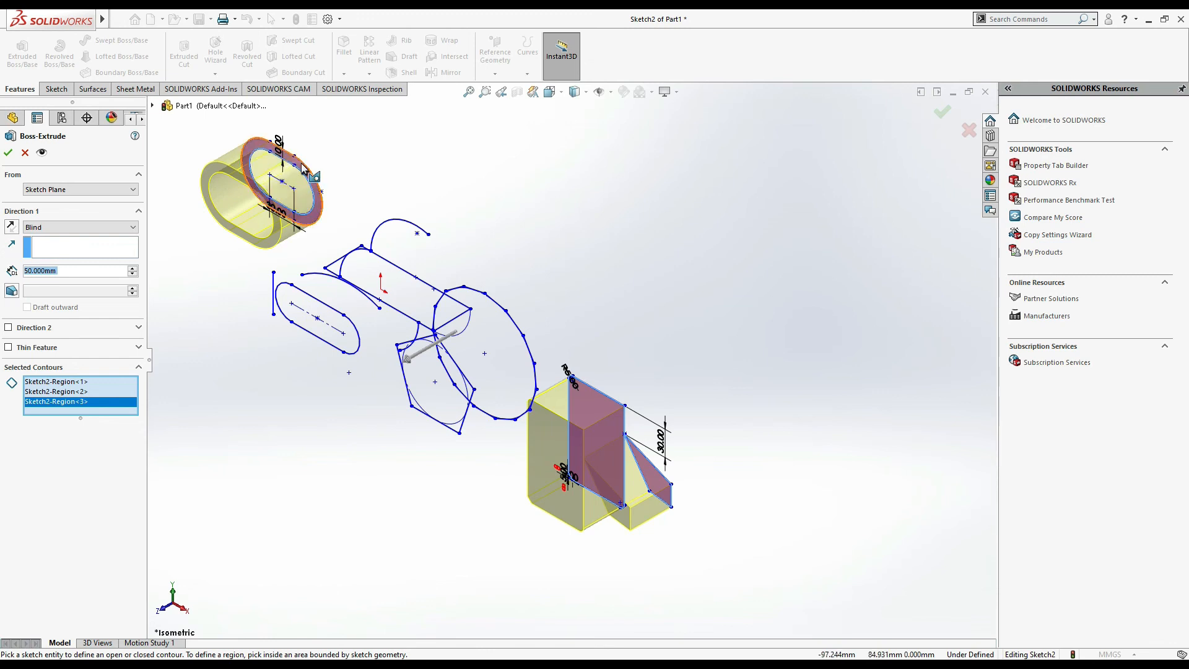
click(11, 227)
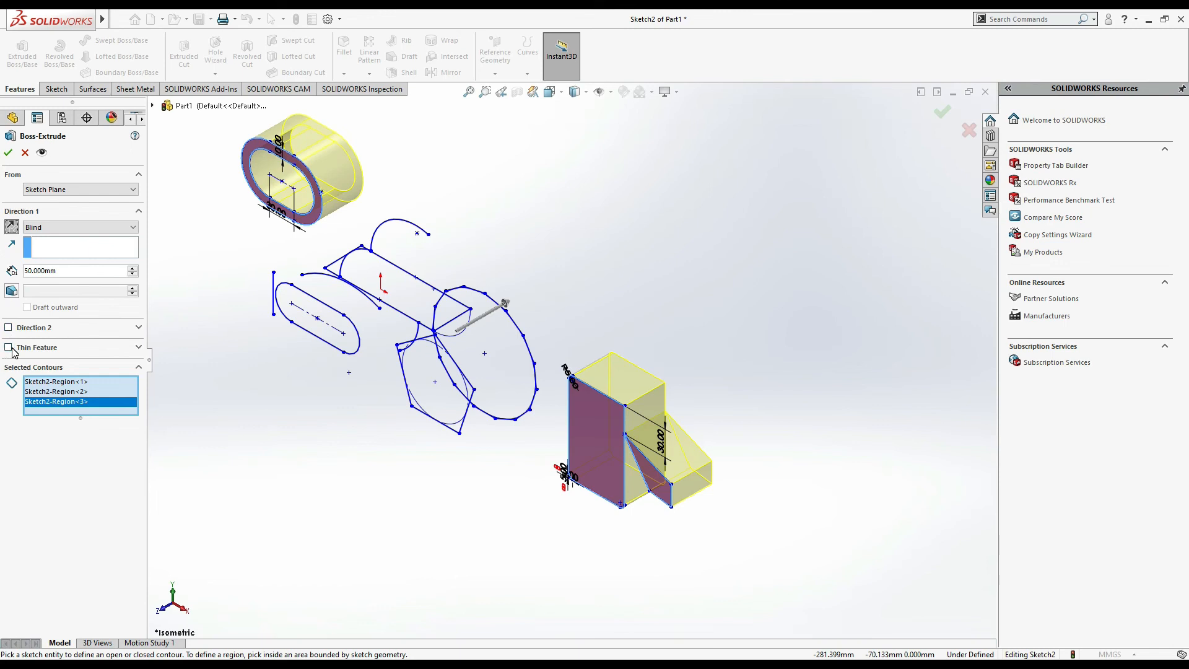
click(8, 152)
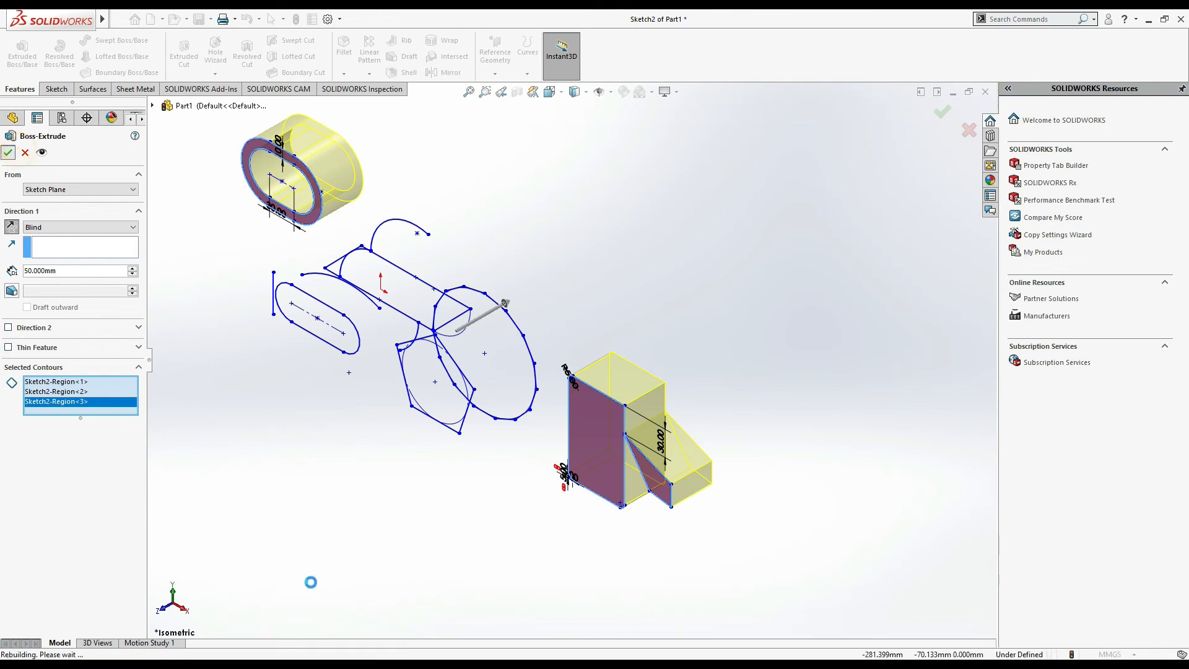
click(385, 548)
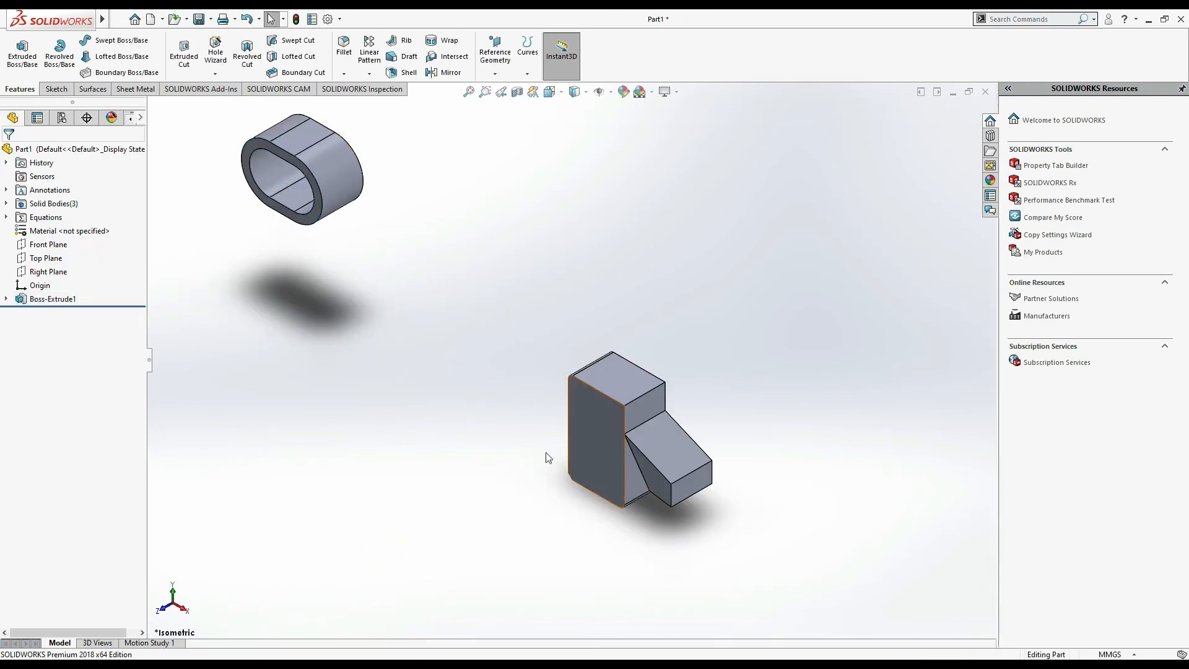
click(6, 299)
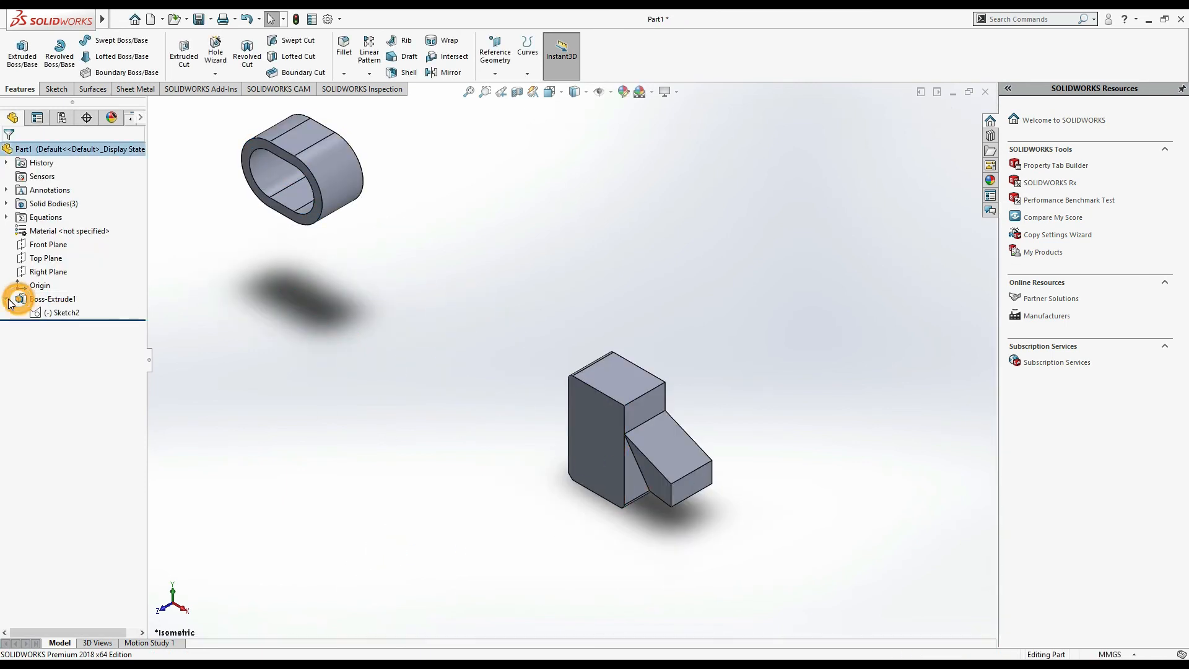
click(40, 313)
click(50, 278)
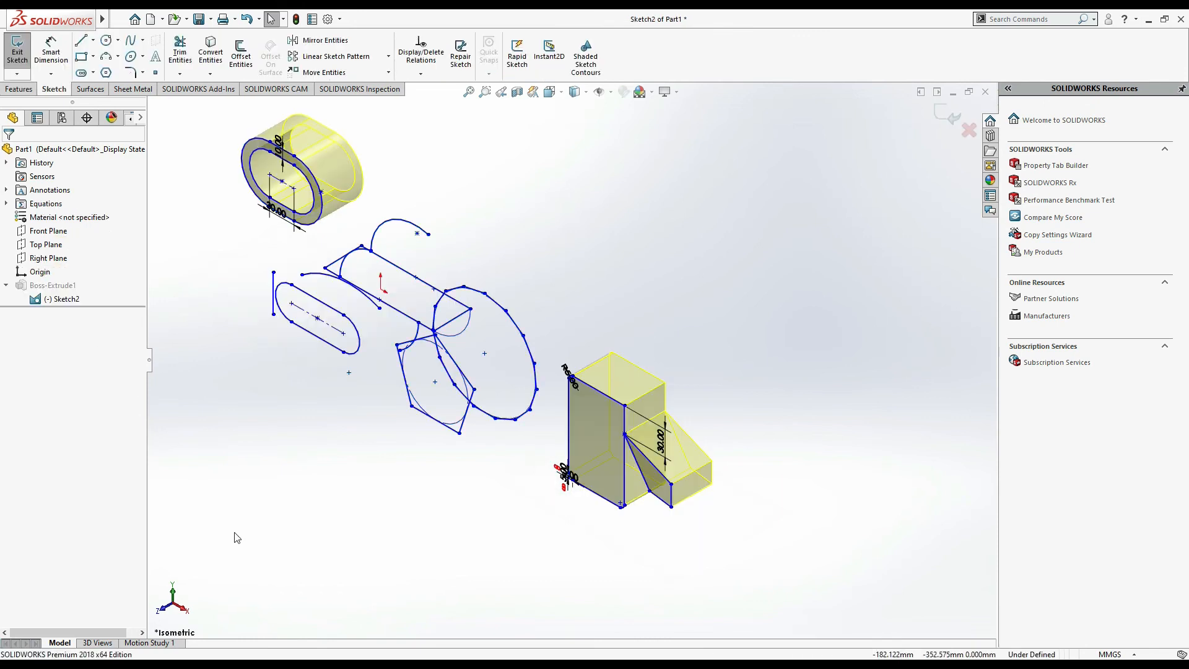
click(319, 300)
click(8, 152)
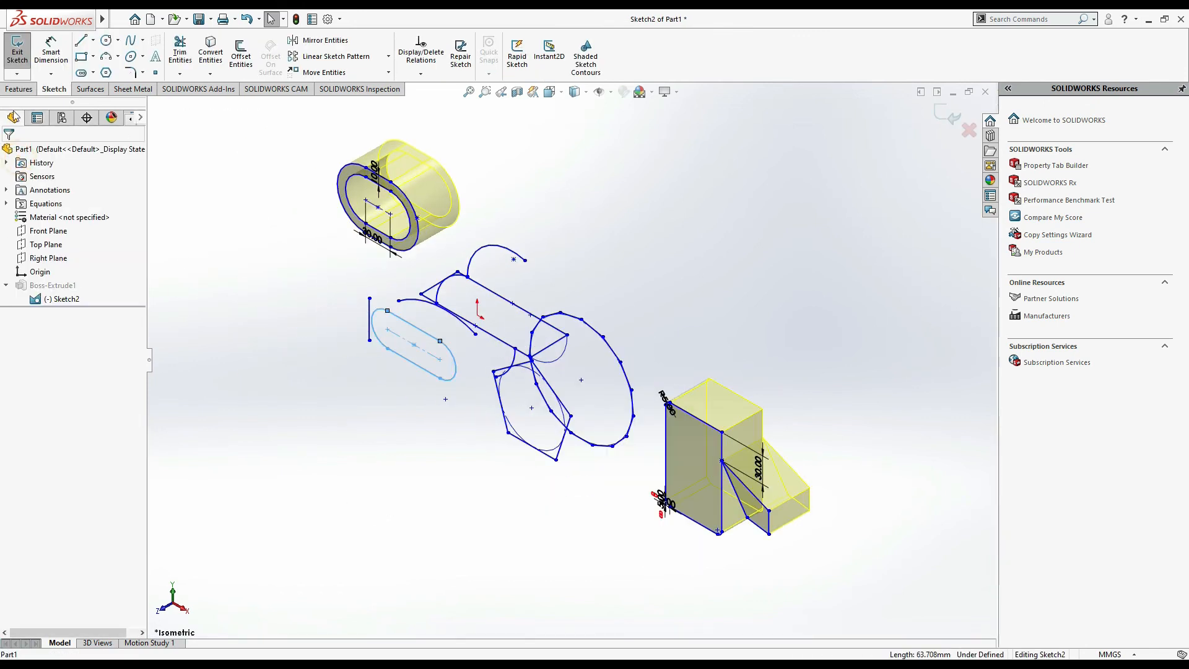
click(34, 91)
click(423, 399)
click(382, 392)
double_click(382, 392)
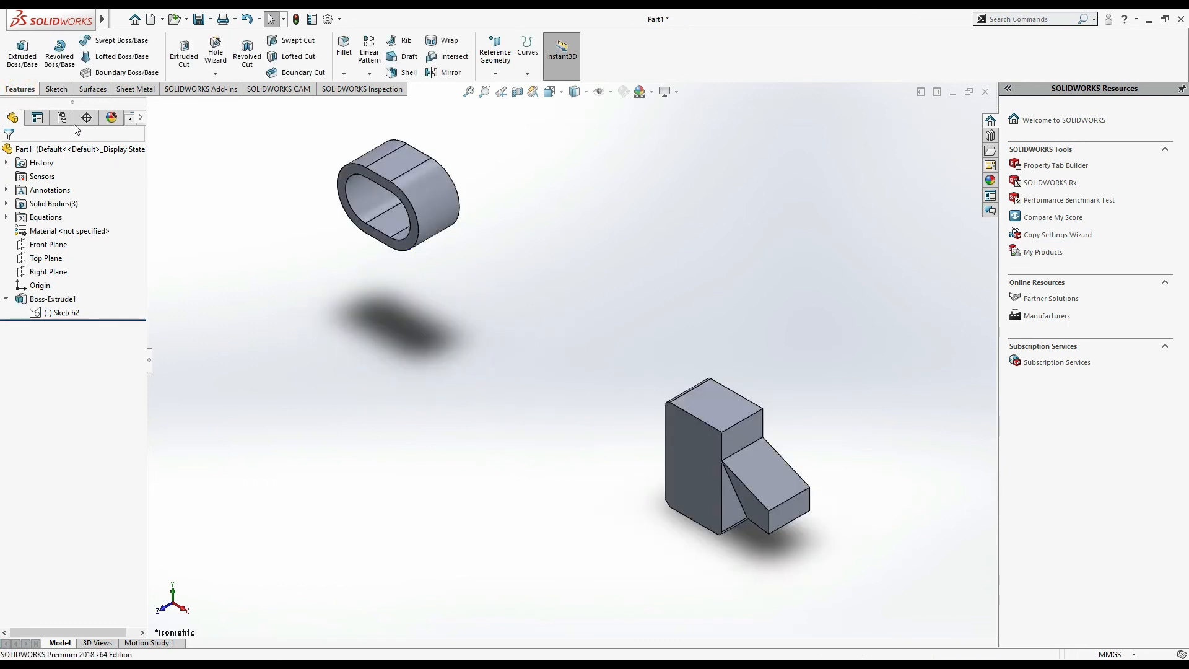
- Extrude the lower-left slot contour from Sketch2 as a 50 mm thin feature with 2 mm wall thickness
click(6, 299)
click(6, 299)
click(42, 313)
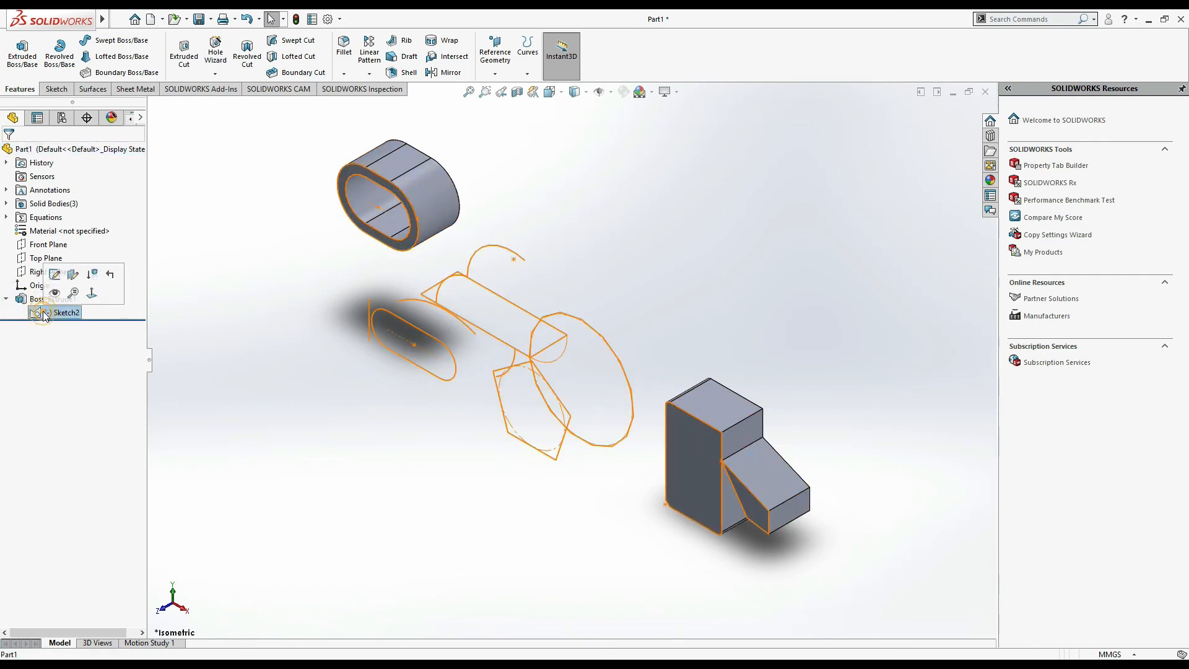
click(49, 293)
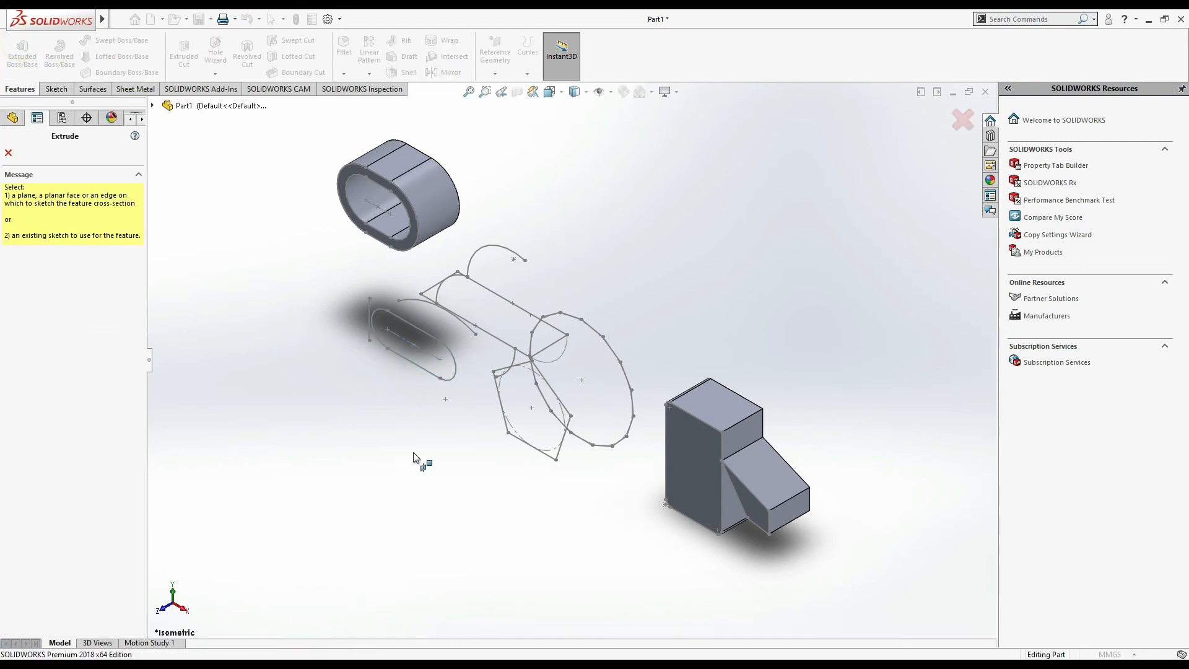
click(413, 360)
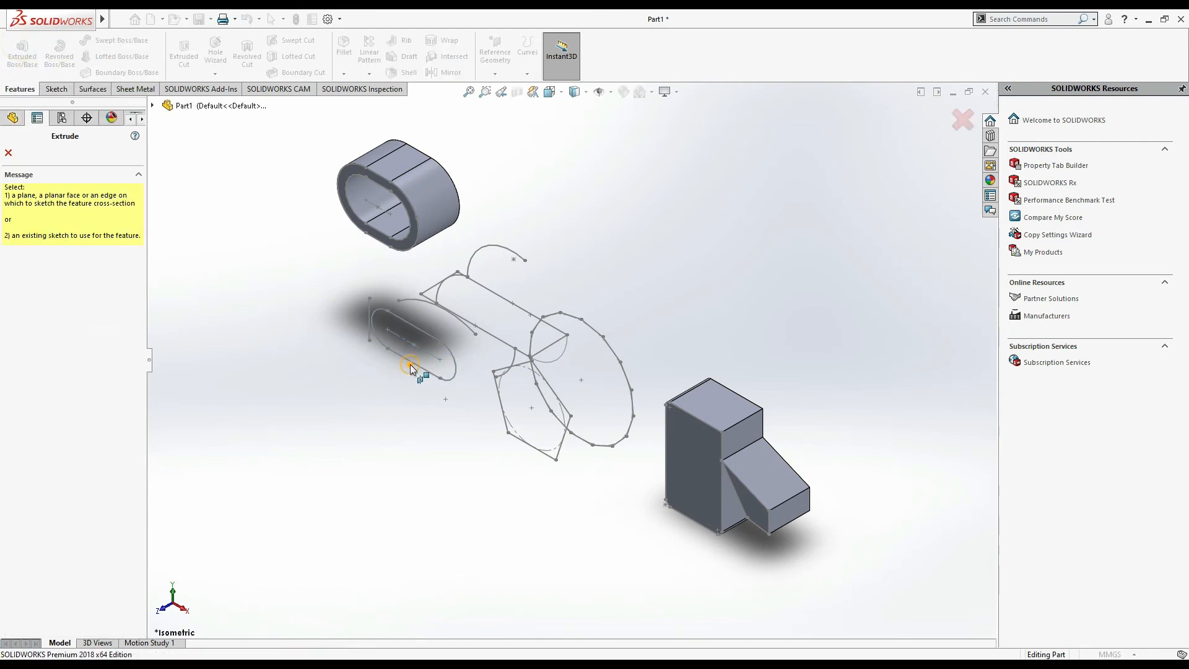
click(366, 356)
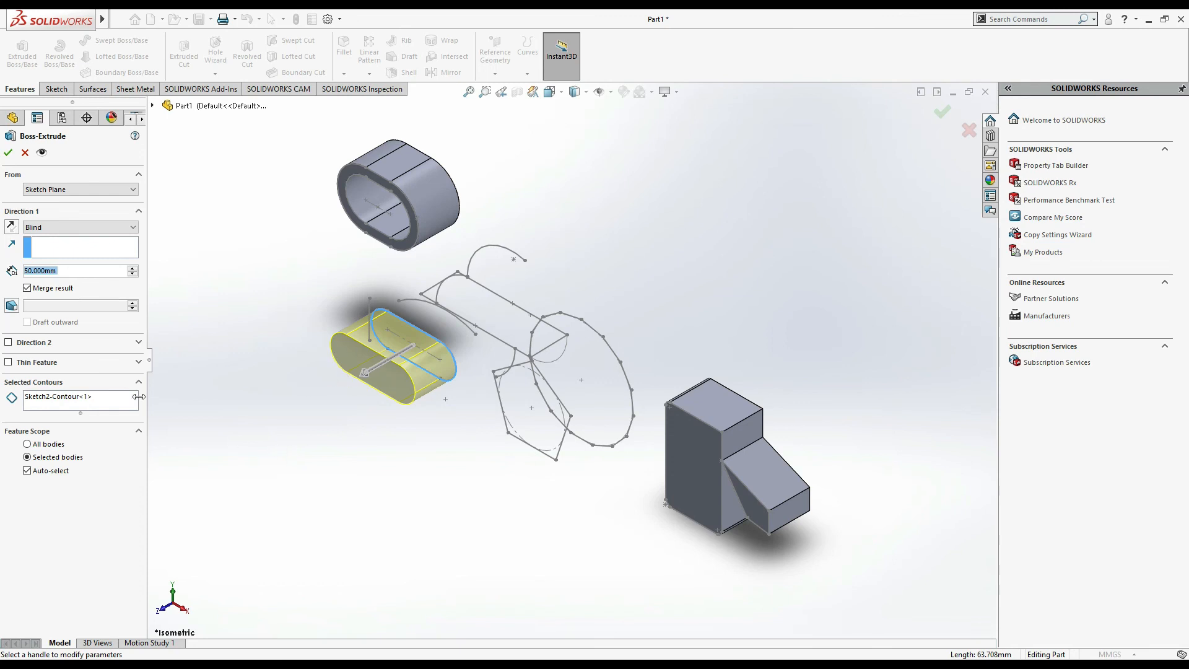
click(8, 363)
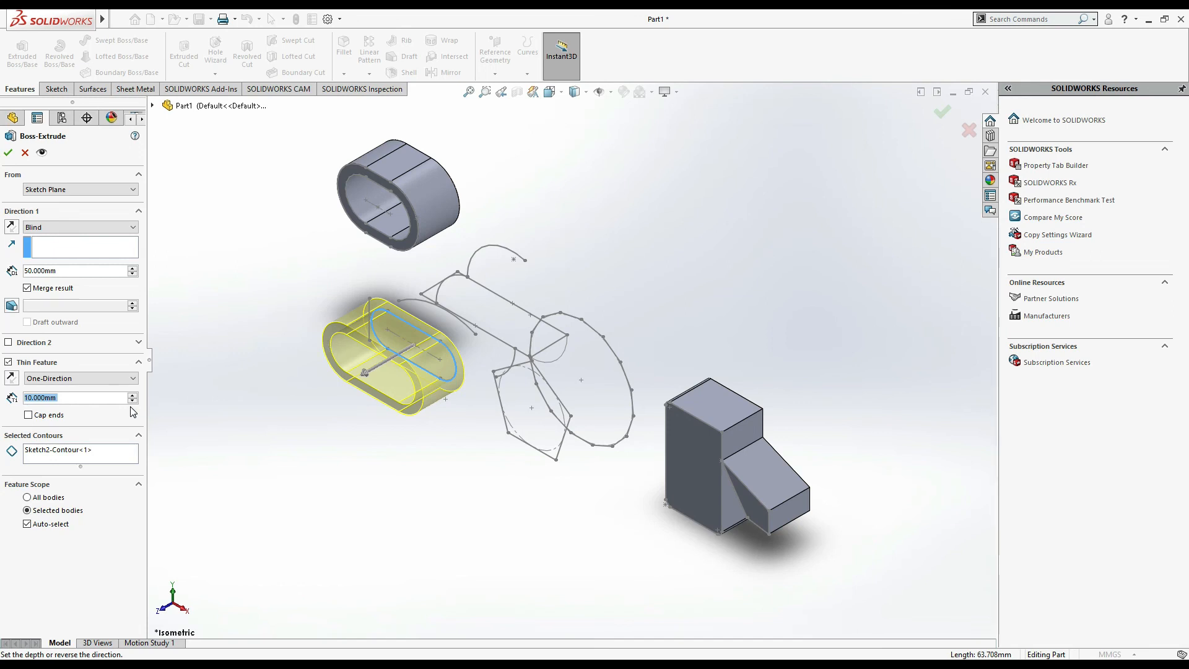
text(2)
key(Return)
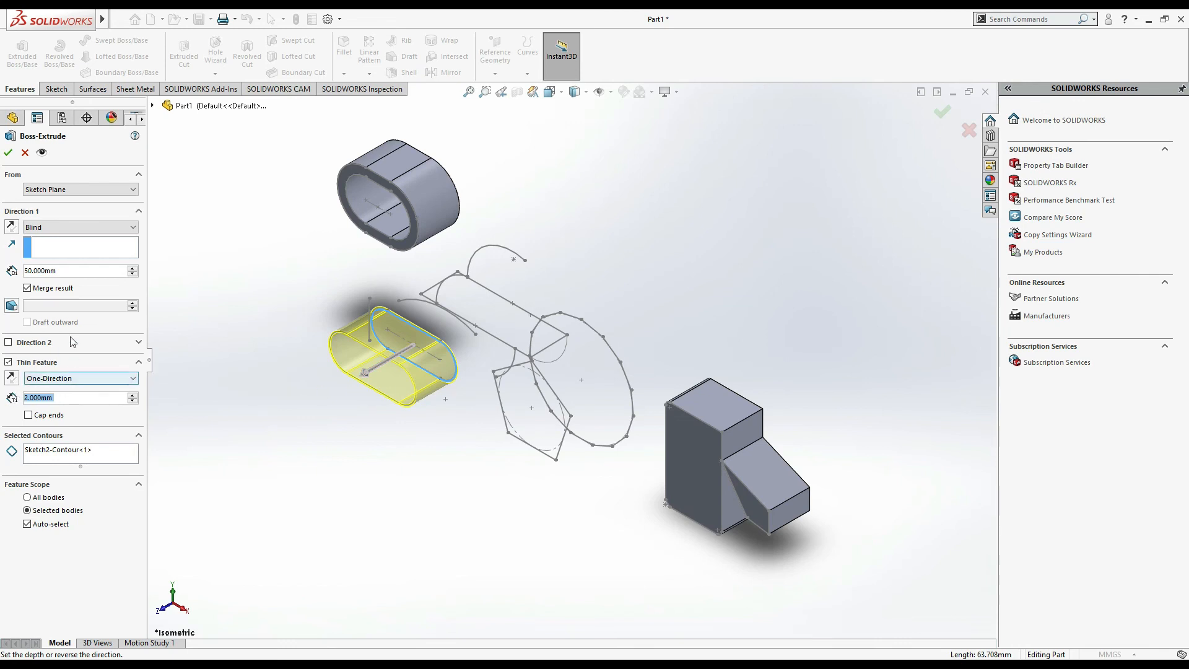
click(8, 152)
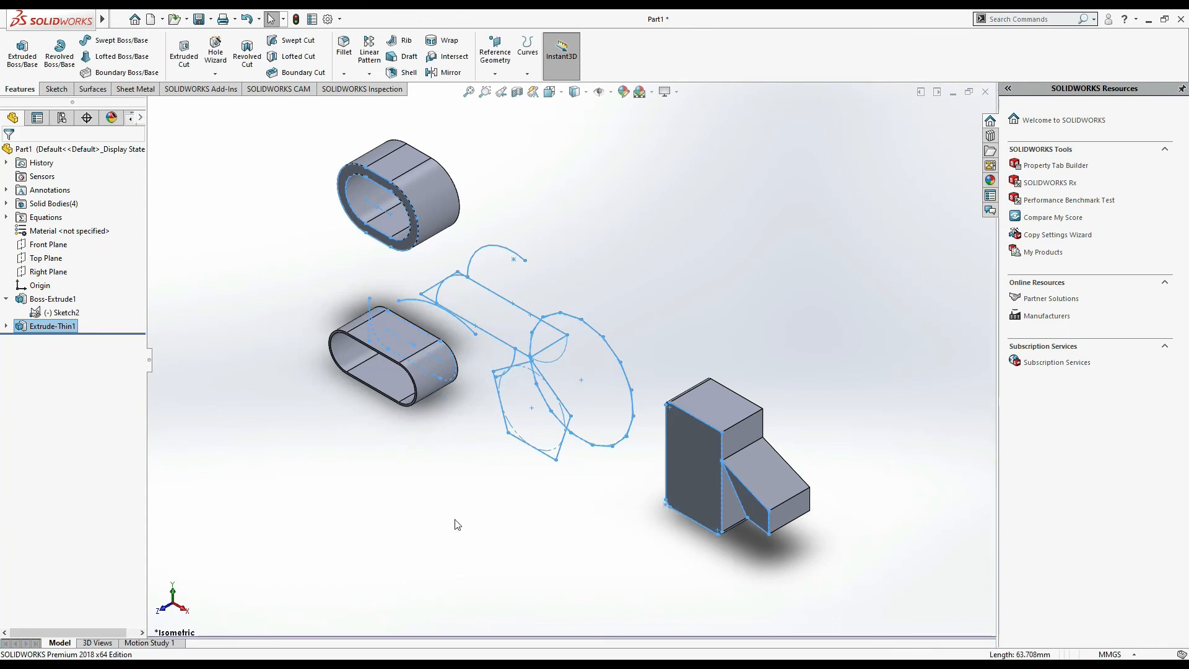
- Inspect the extruded bodies from different zoom levels
click(258, 555)
scroll(276, 523, down, 2)
scroll(483, 462, up, 4)
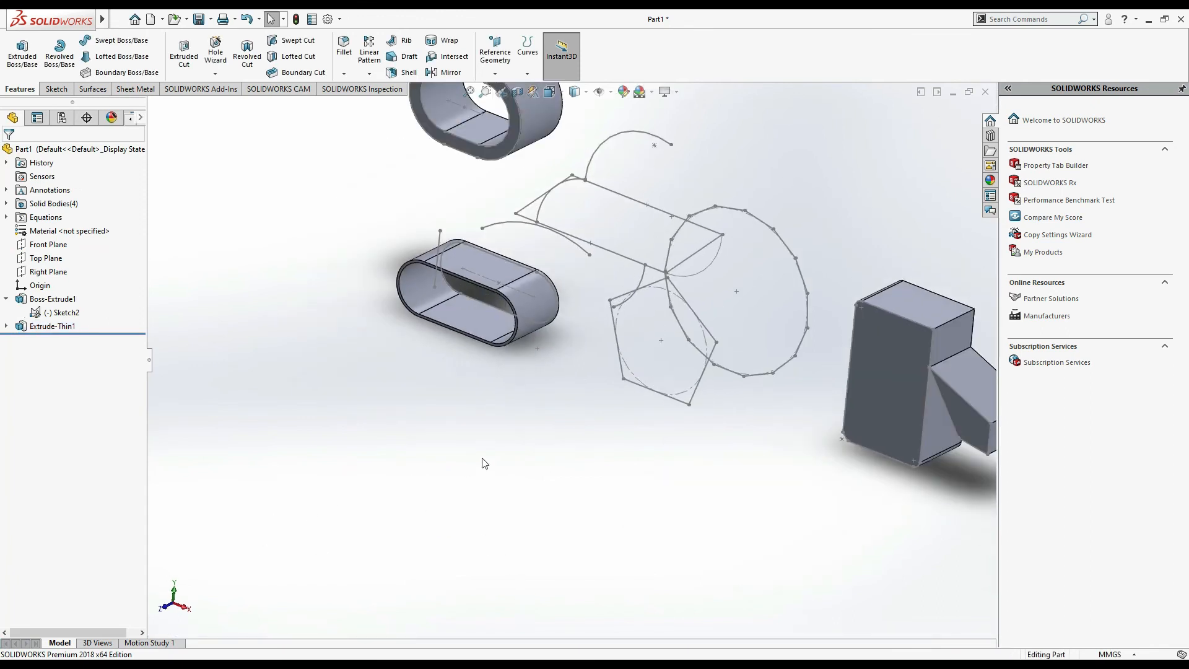
scroll(613, 469, up, 2)
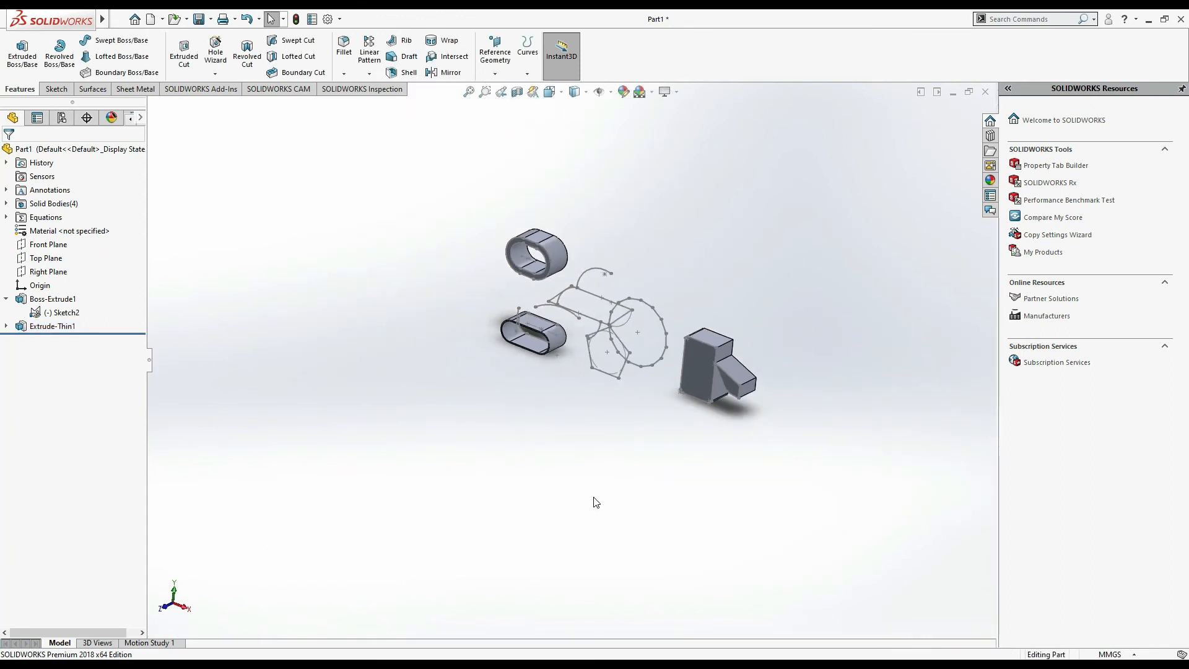
scroll(631, 457, up, 2)
scroll(574, 398, up, 2)
scroll(574, 399, down, 5)
click(469, 92)
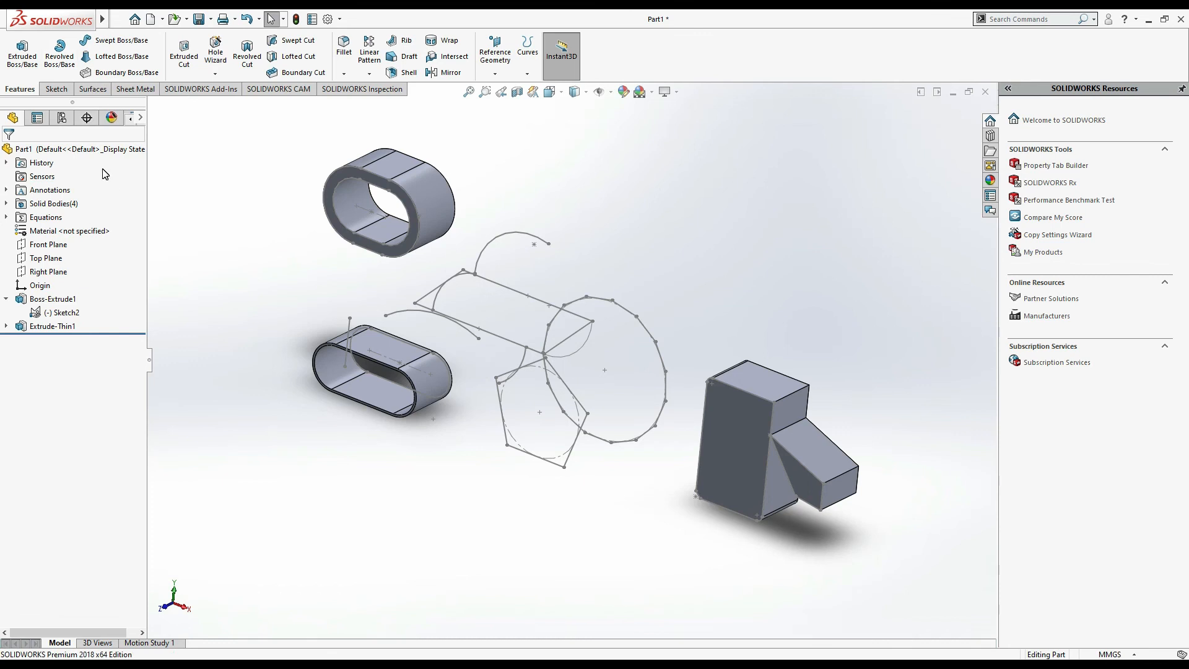
click(55, 90)
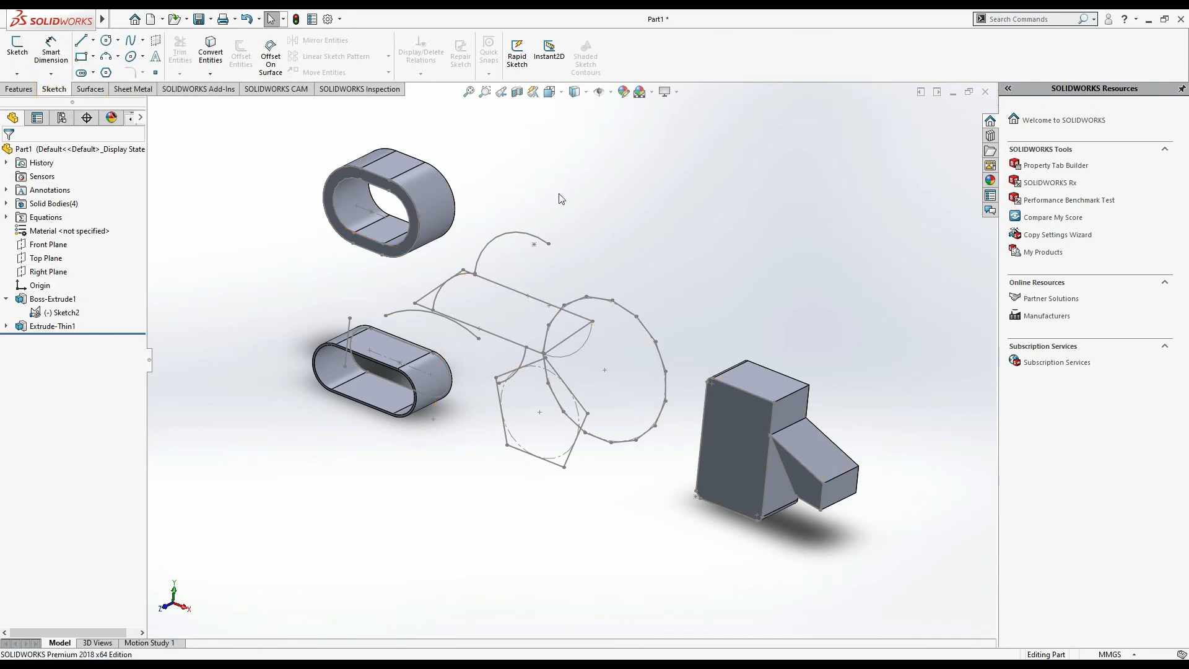
click(986, 92)
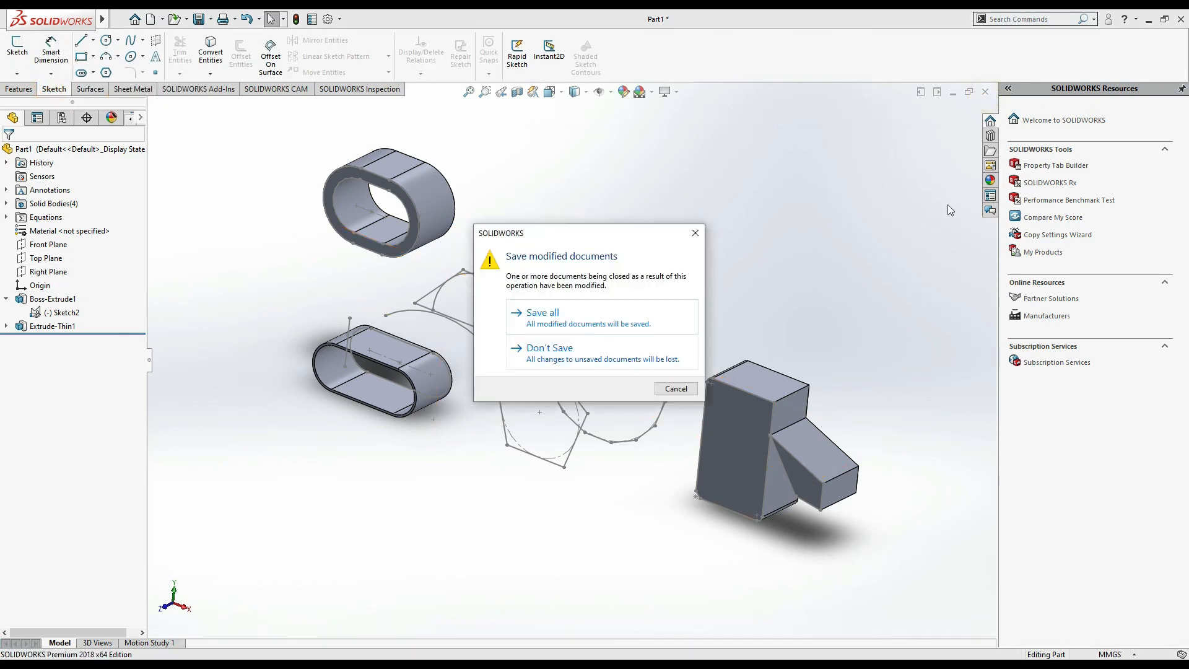
click(695, 233)
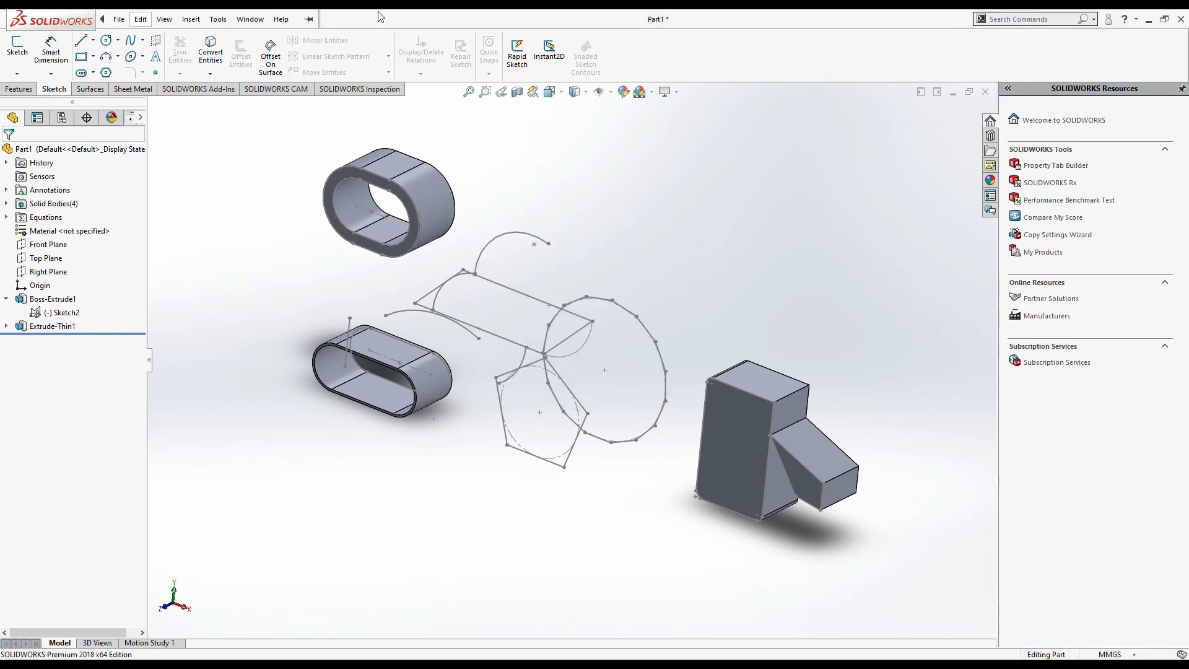
- Create a new part document
click(151, 20)
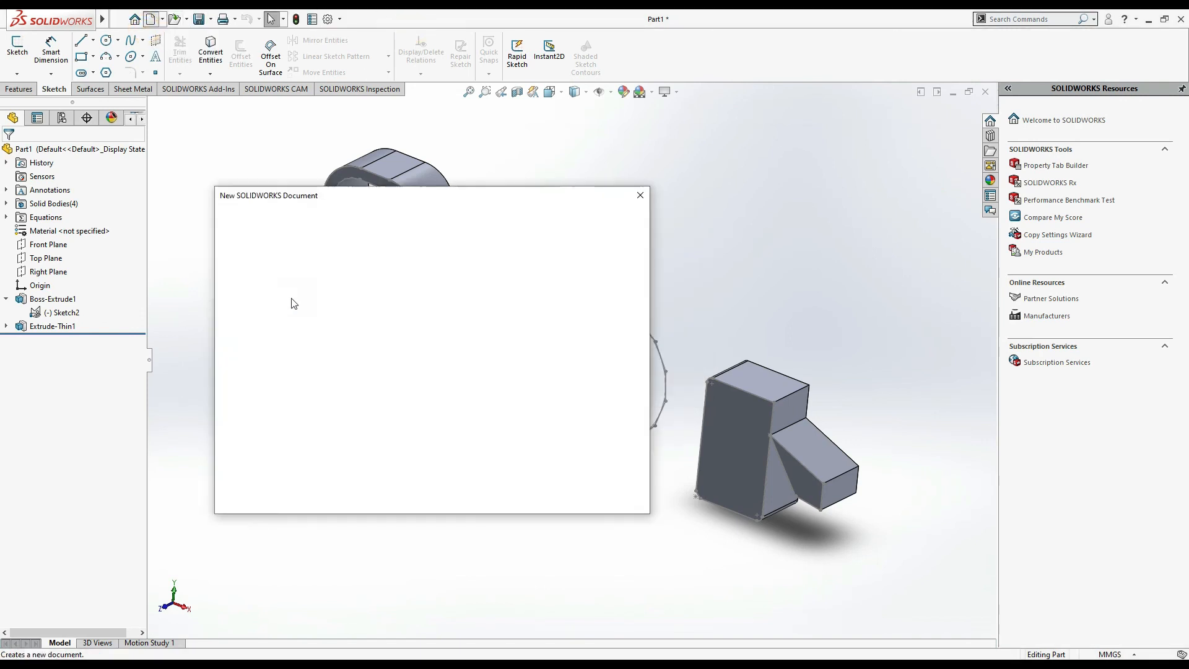
click(285, 327)
click(487, 489)
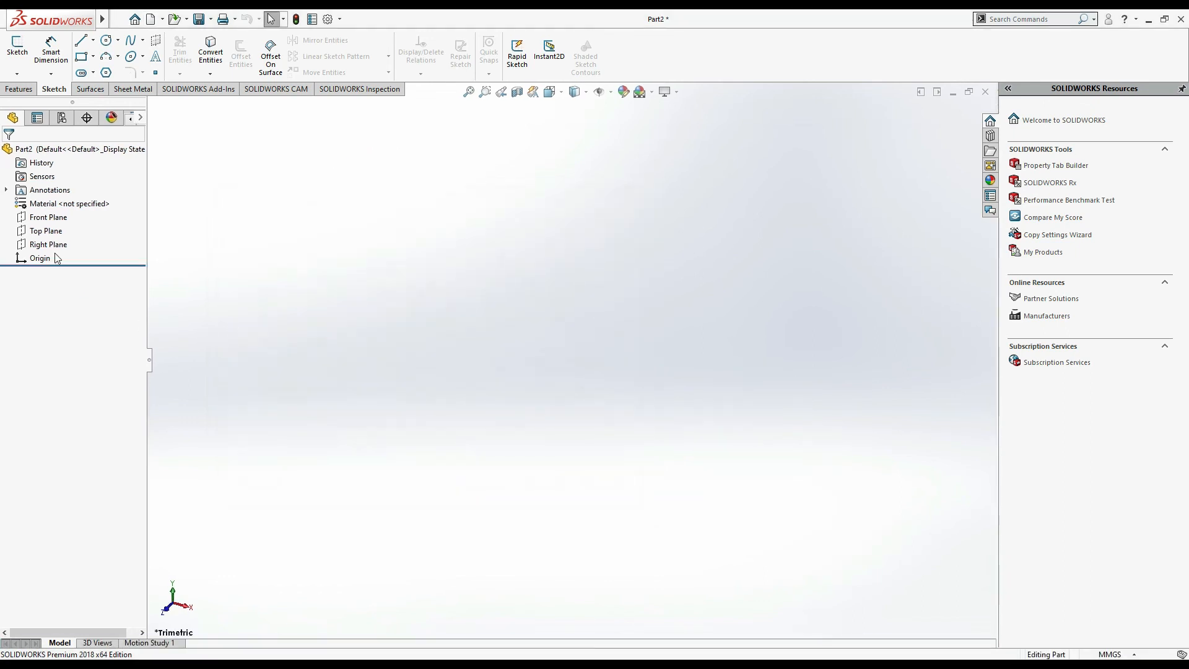
- Start a sketch on the Front Plane and draw a closed stepped profile of lines beginning at the origin
click(64, 218)
click(68, 199)
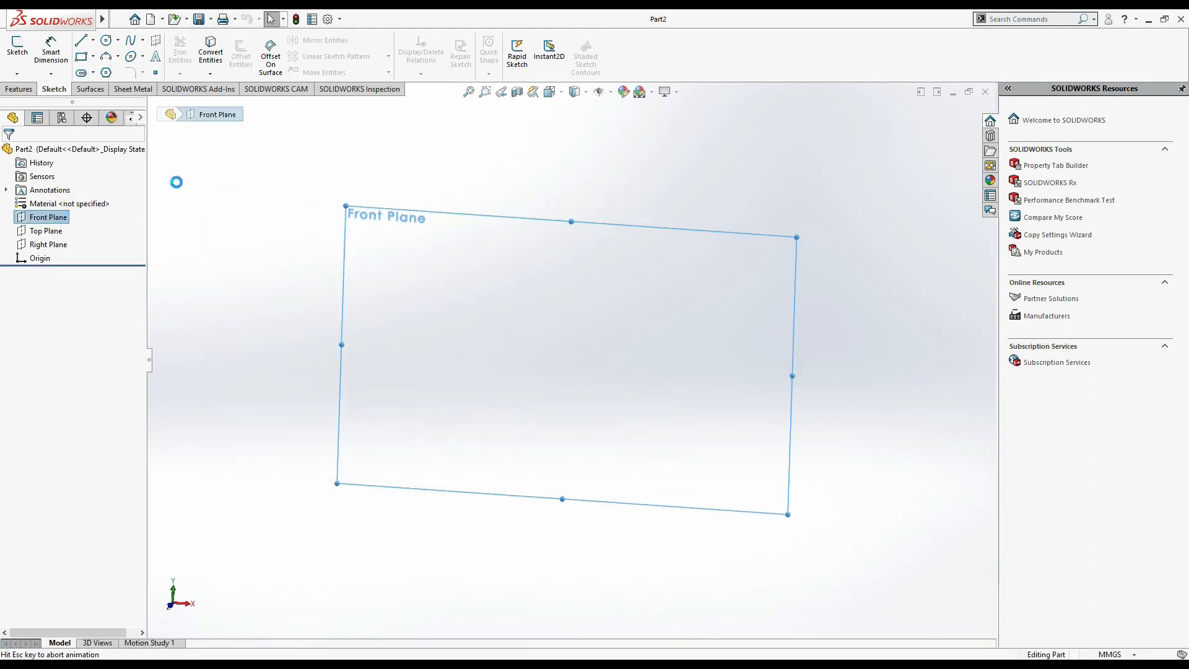
click(81, 41)
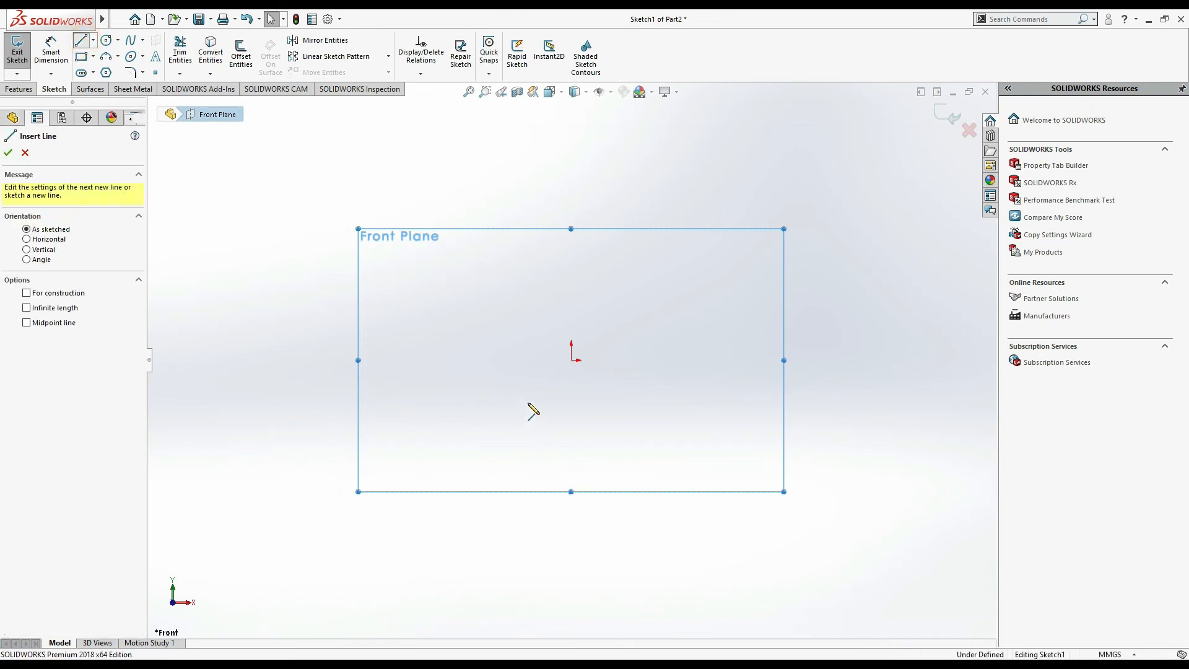
click(571, 360)
click(750, 359)
click(750, 326)
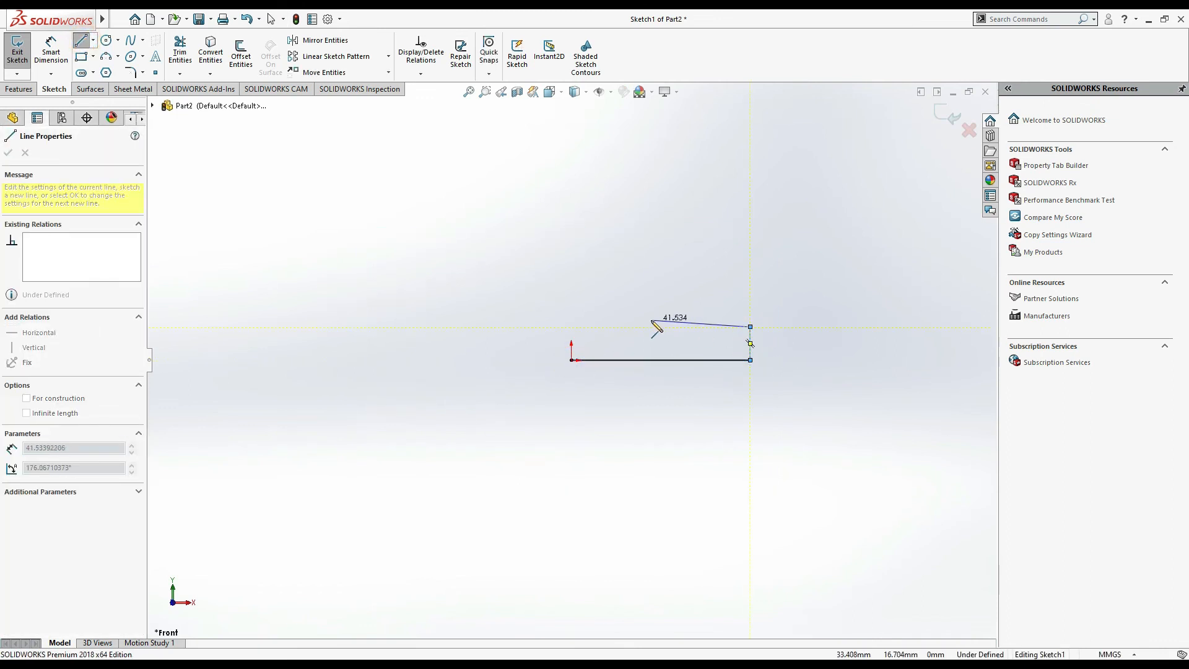
click(644, 327)
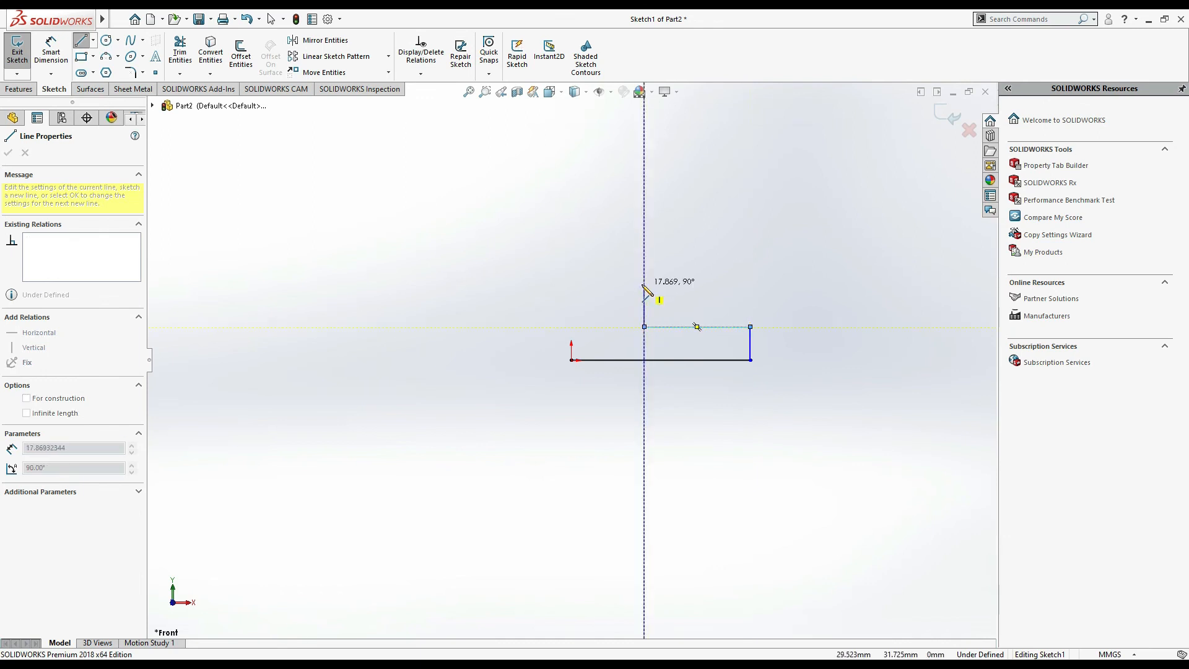
click(566, 284)
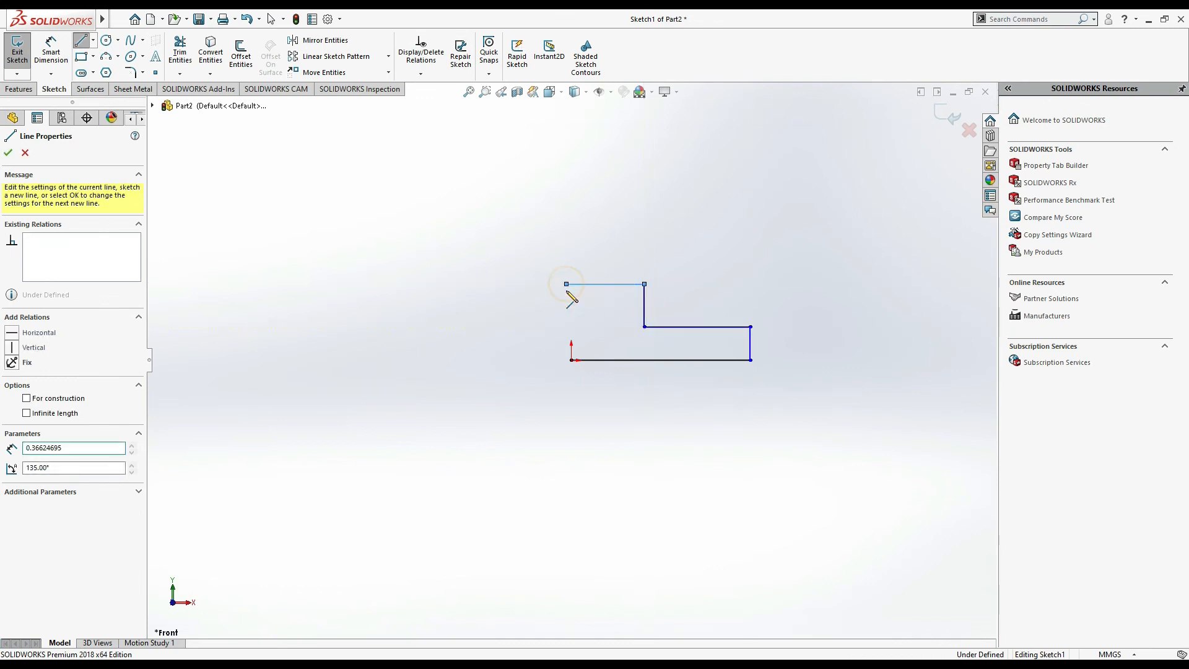
click(570, 360)
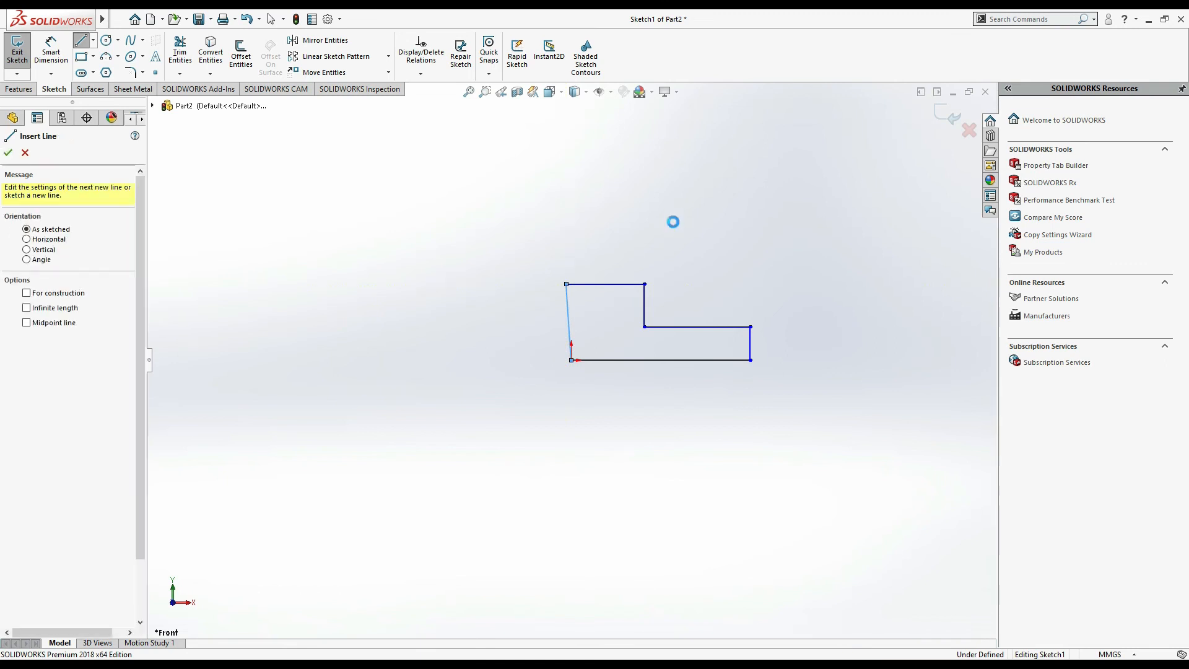
key(Escape)
key(Escape)
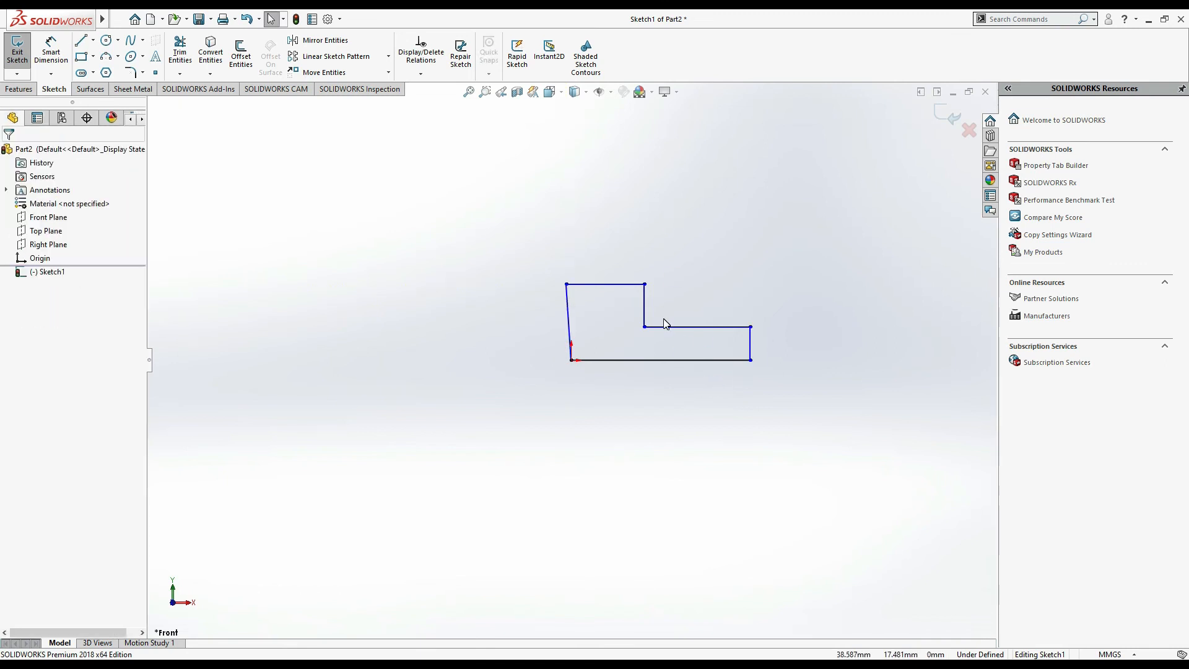
- Add a Vertical relation to the slanted left line of the profile
click(569, 314)
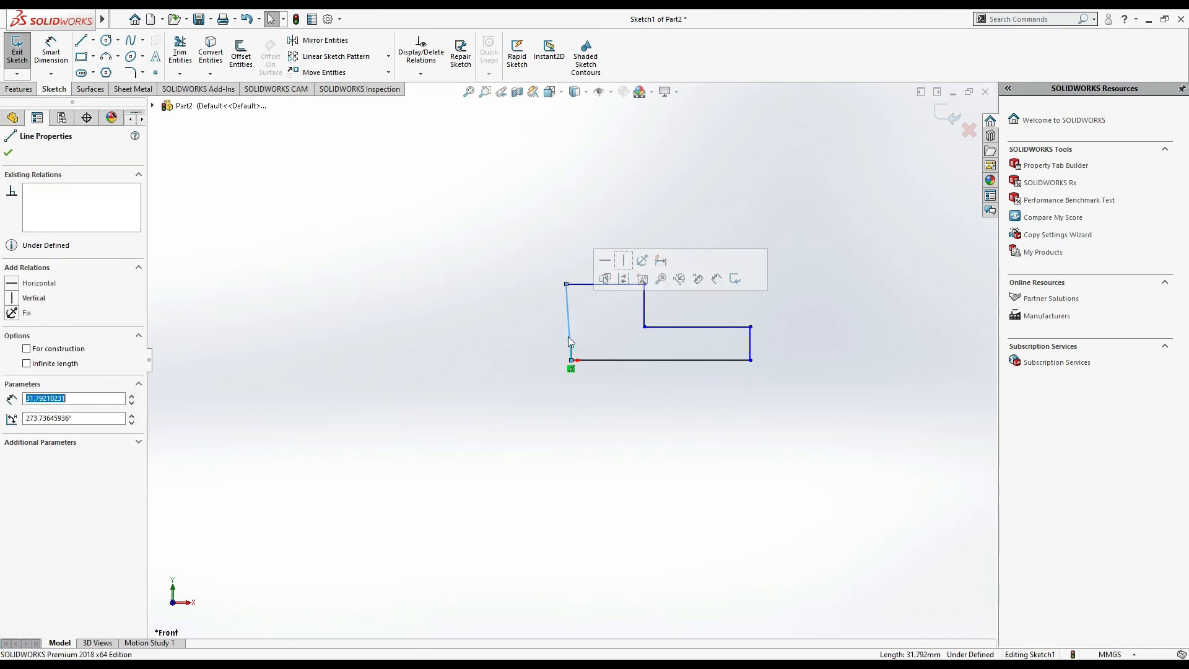
click(10, 298)
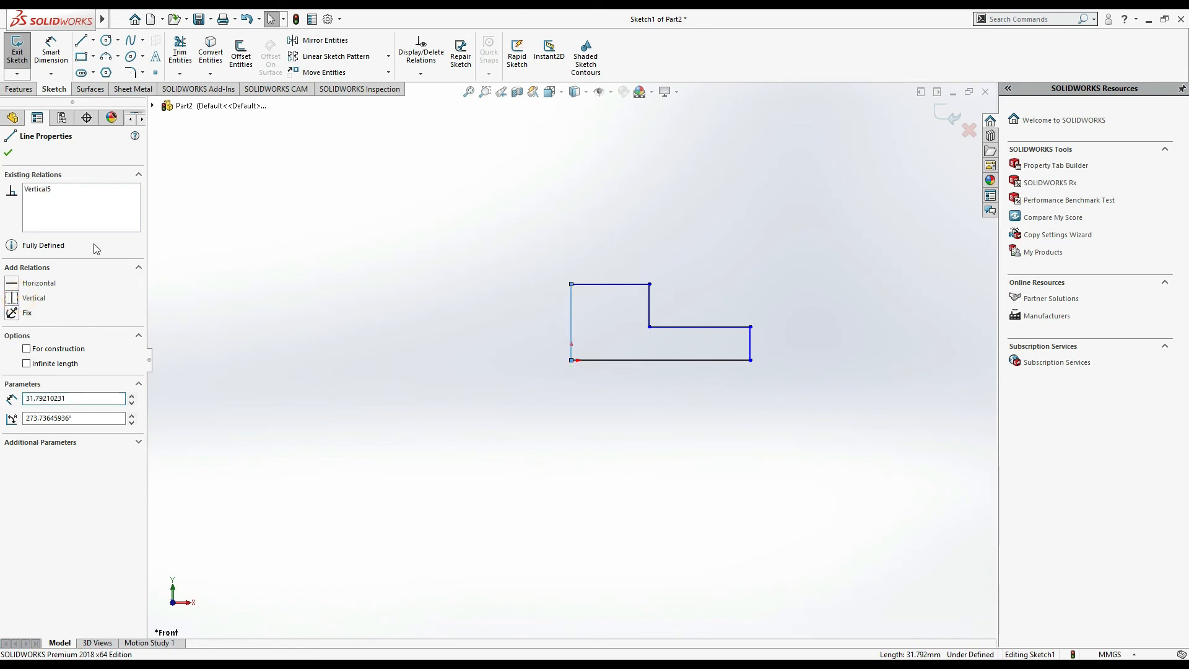
click(9, 152)
- Revolve the sketch about the left vertical line through 292 degrees
click(19, 88)
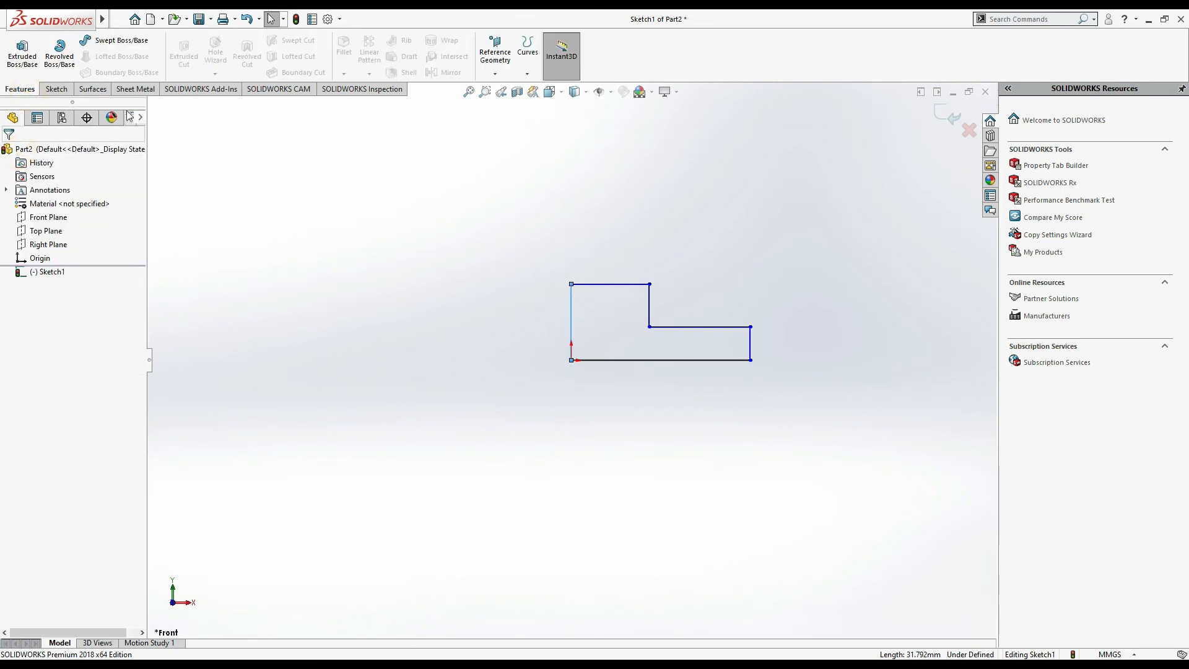
click(59, 56)
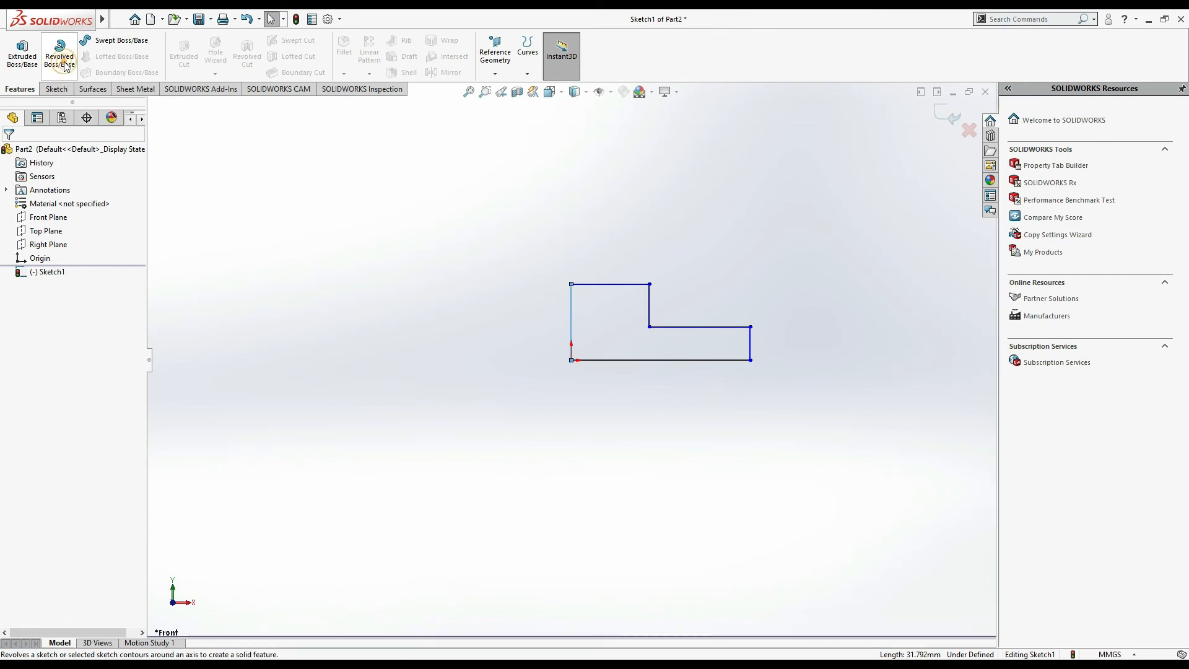
scroll(784, 382, up, 5)
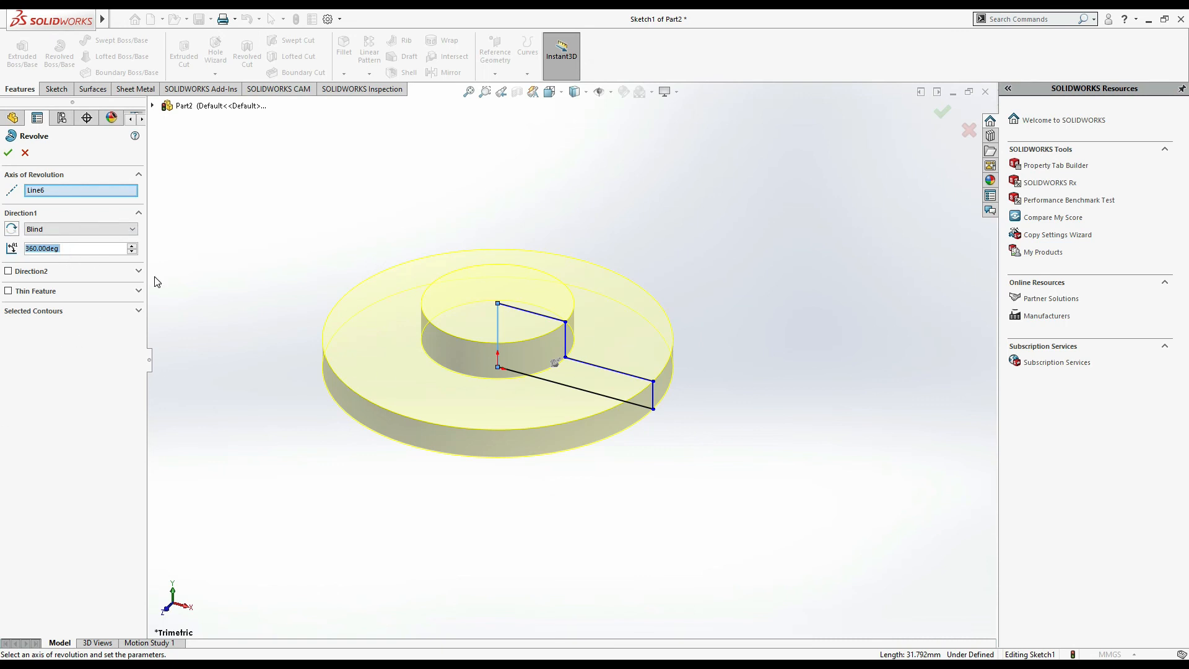
click(134, 252)
click(133, 251)
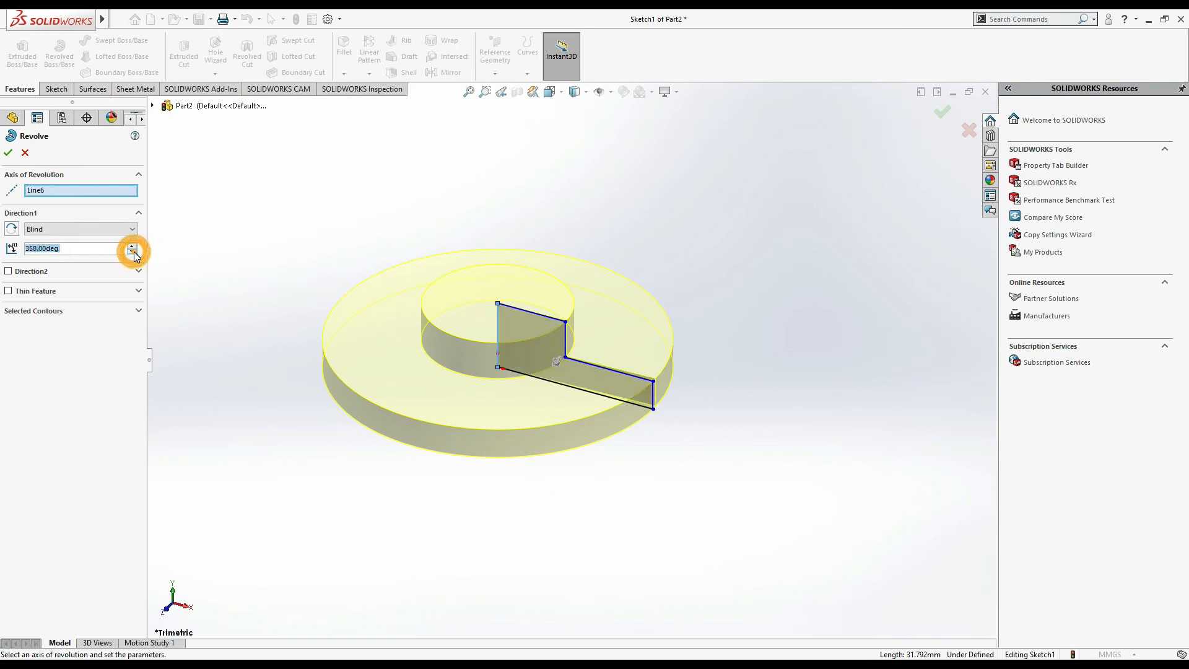
click(134, 251)
click(134, 251)
click(134, 251)
click(133, 252)
click(134, 252)
click(134, 251)
click(134, 251)
click(134, 251)
click(133, 251)
click(134, 251)
click(134, 252)
click(133, 251)
click(133, 252)
click(134, 252)
click(134, 252)
click(134, 251)
click(132, 251)
click(132, 252)
click(132, 252)
click(132, 252)
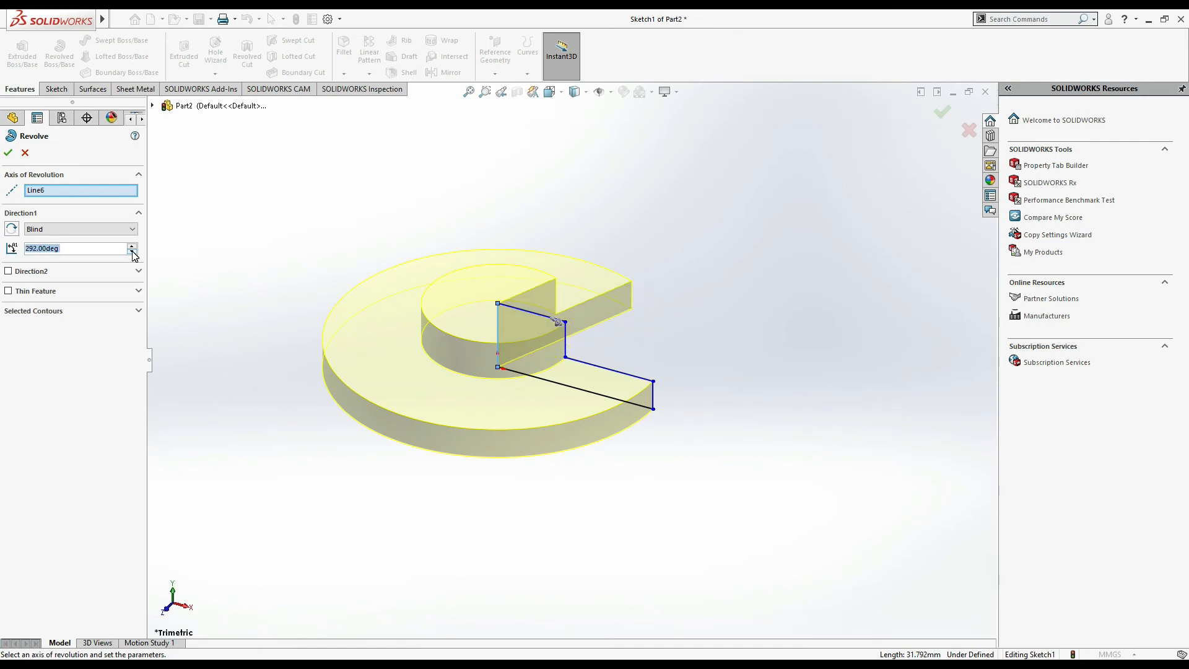
click(8, 155)
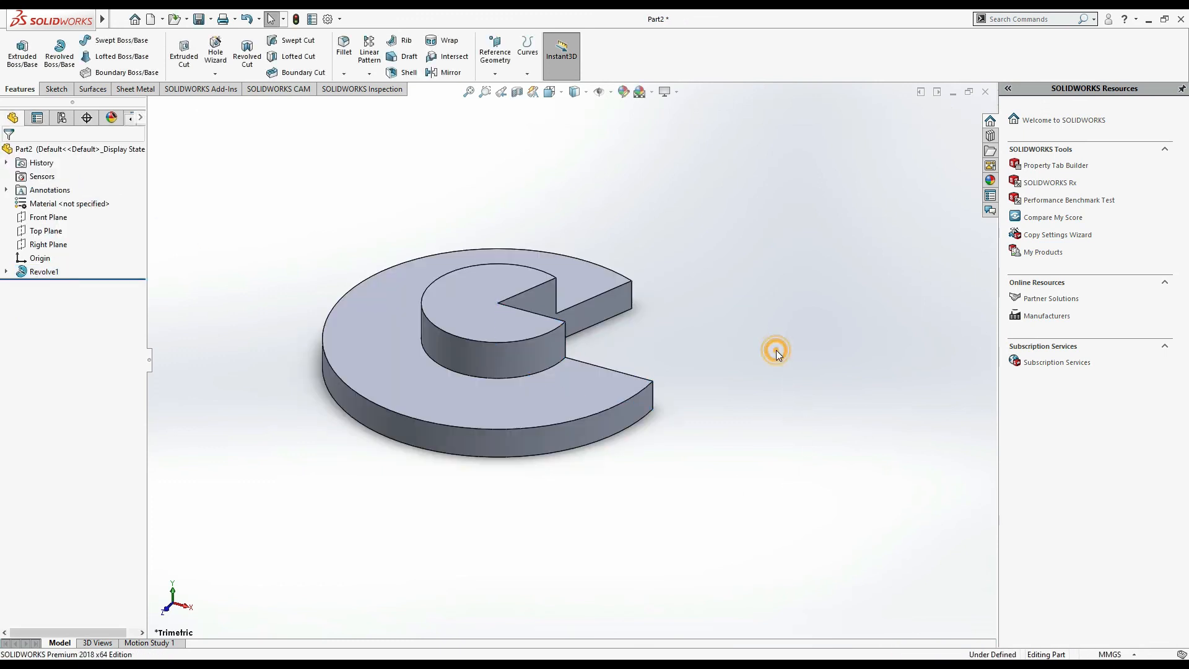
- Orbit around the revolved part to inspect it from different angles
middle_drag(669, 364, 661, 457)
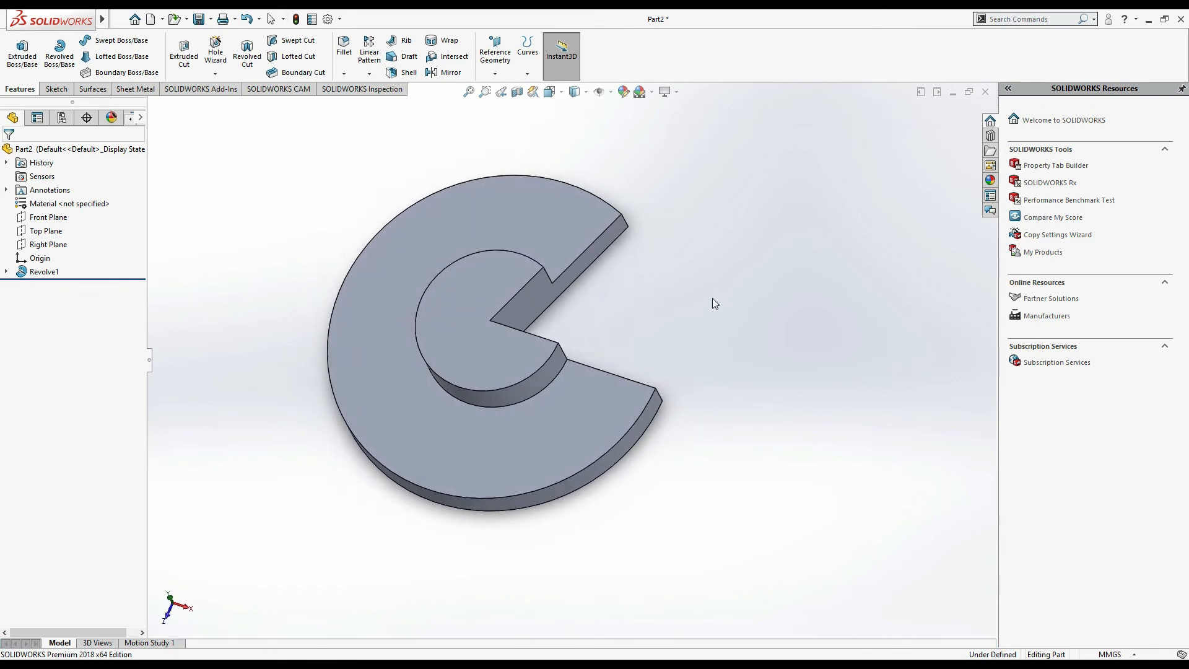
middle_drag(713, 304, 682, 352)
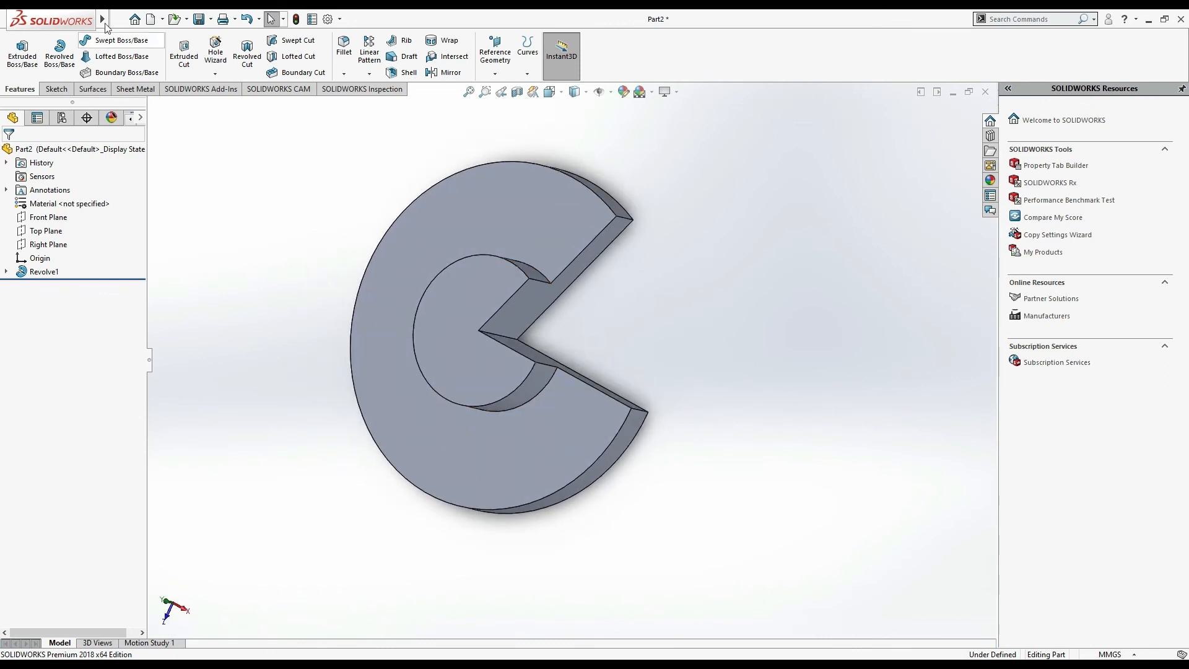
click(57, 88)
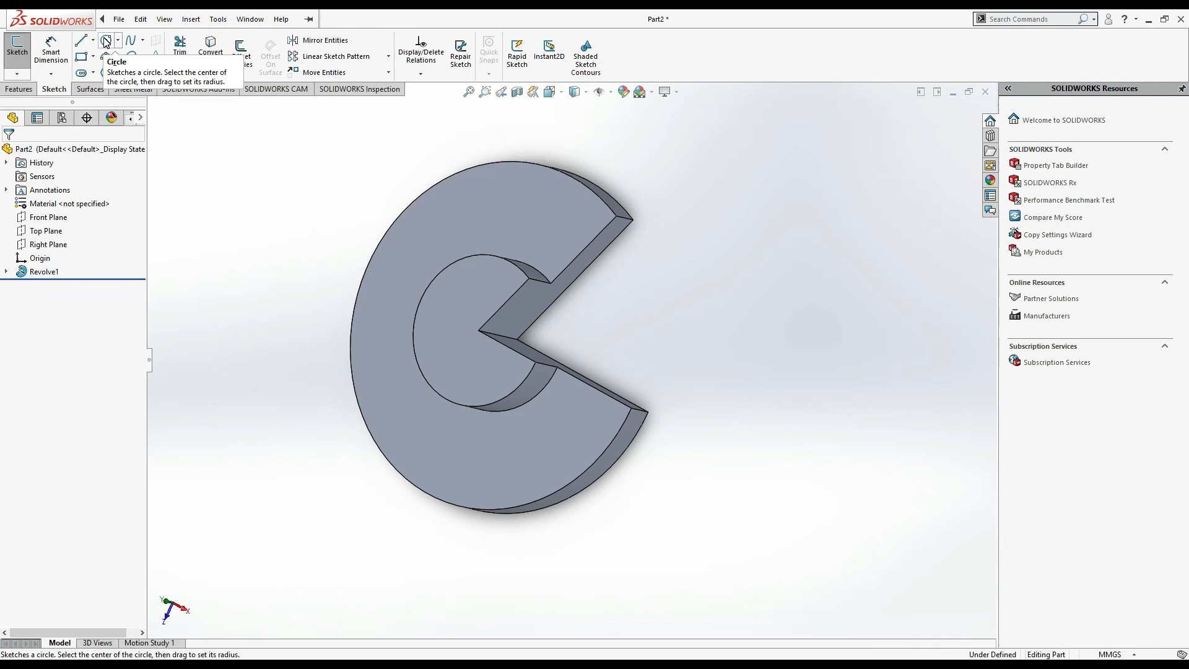
click(20, 88)
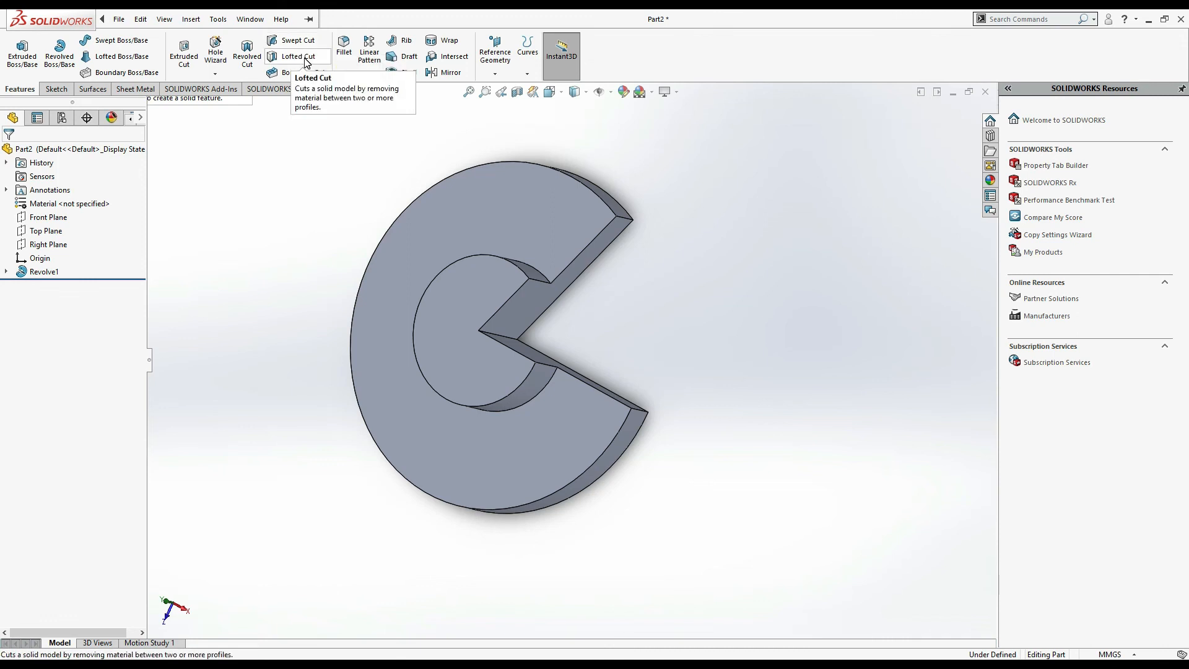
click(56, 88)
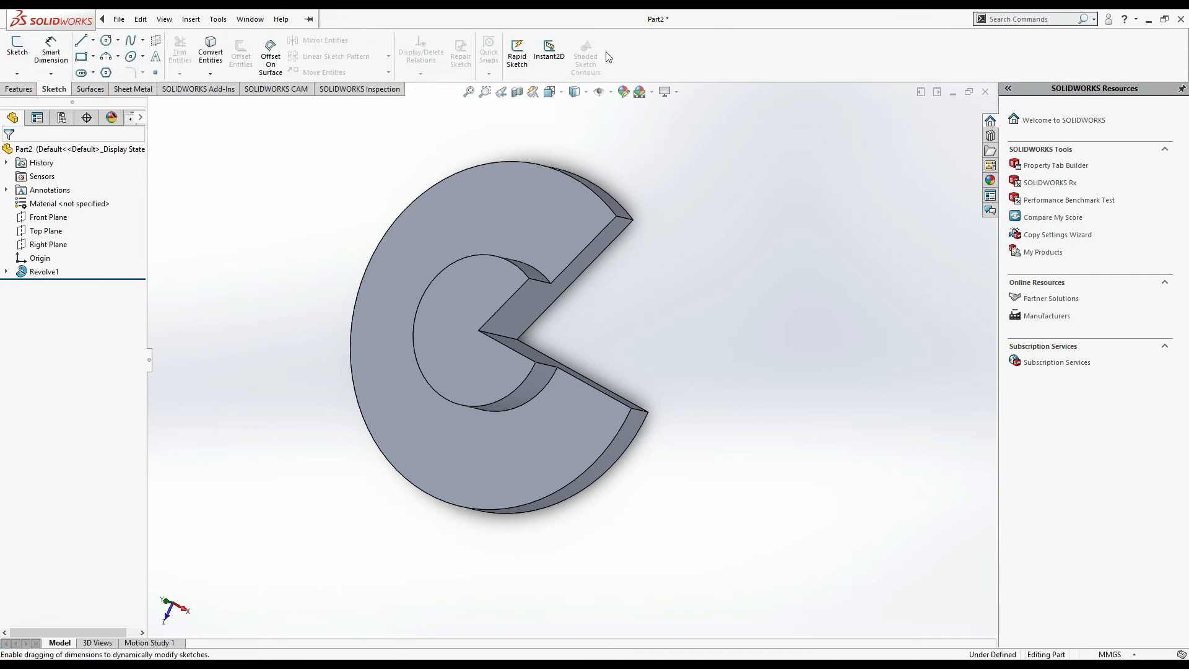
click(25, 91)
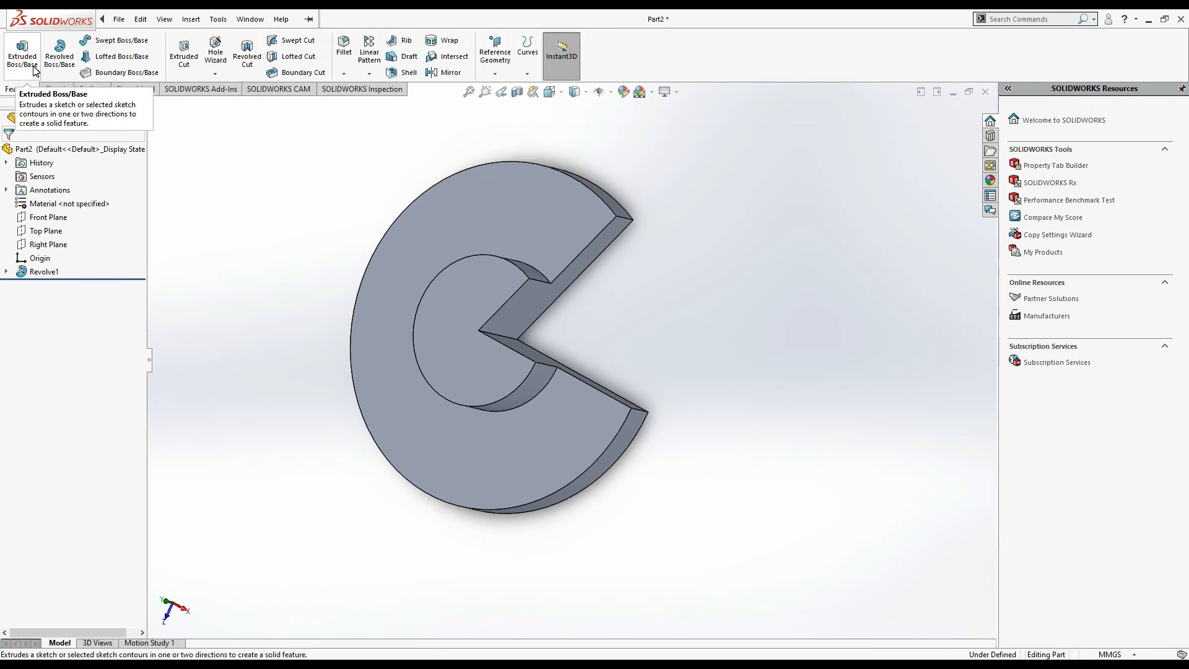